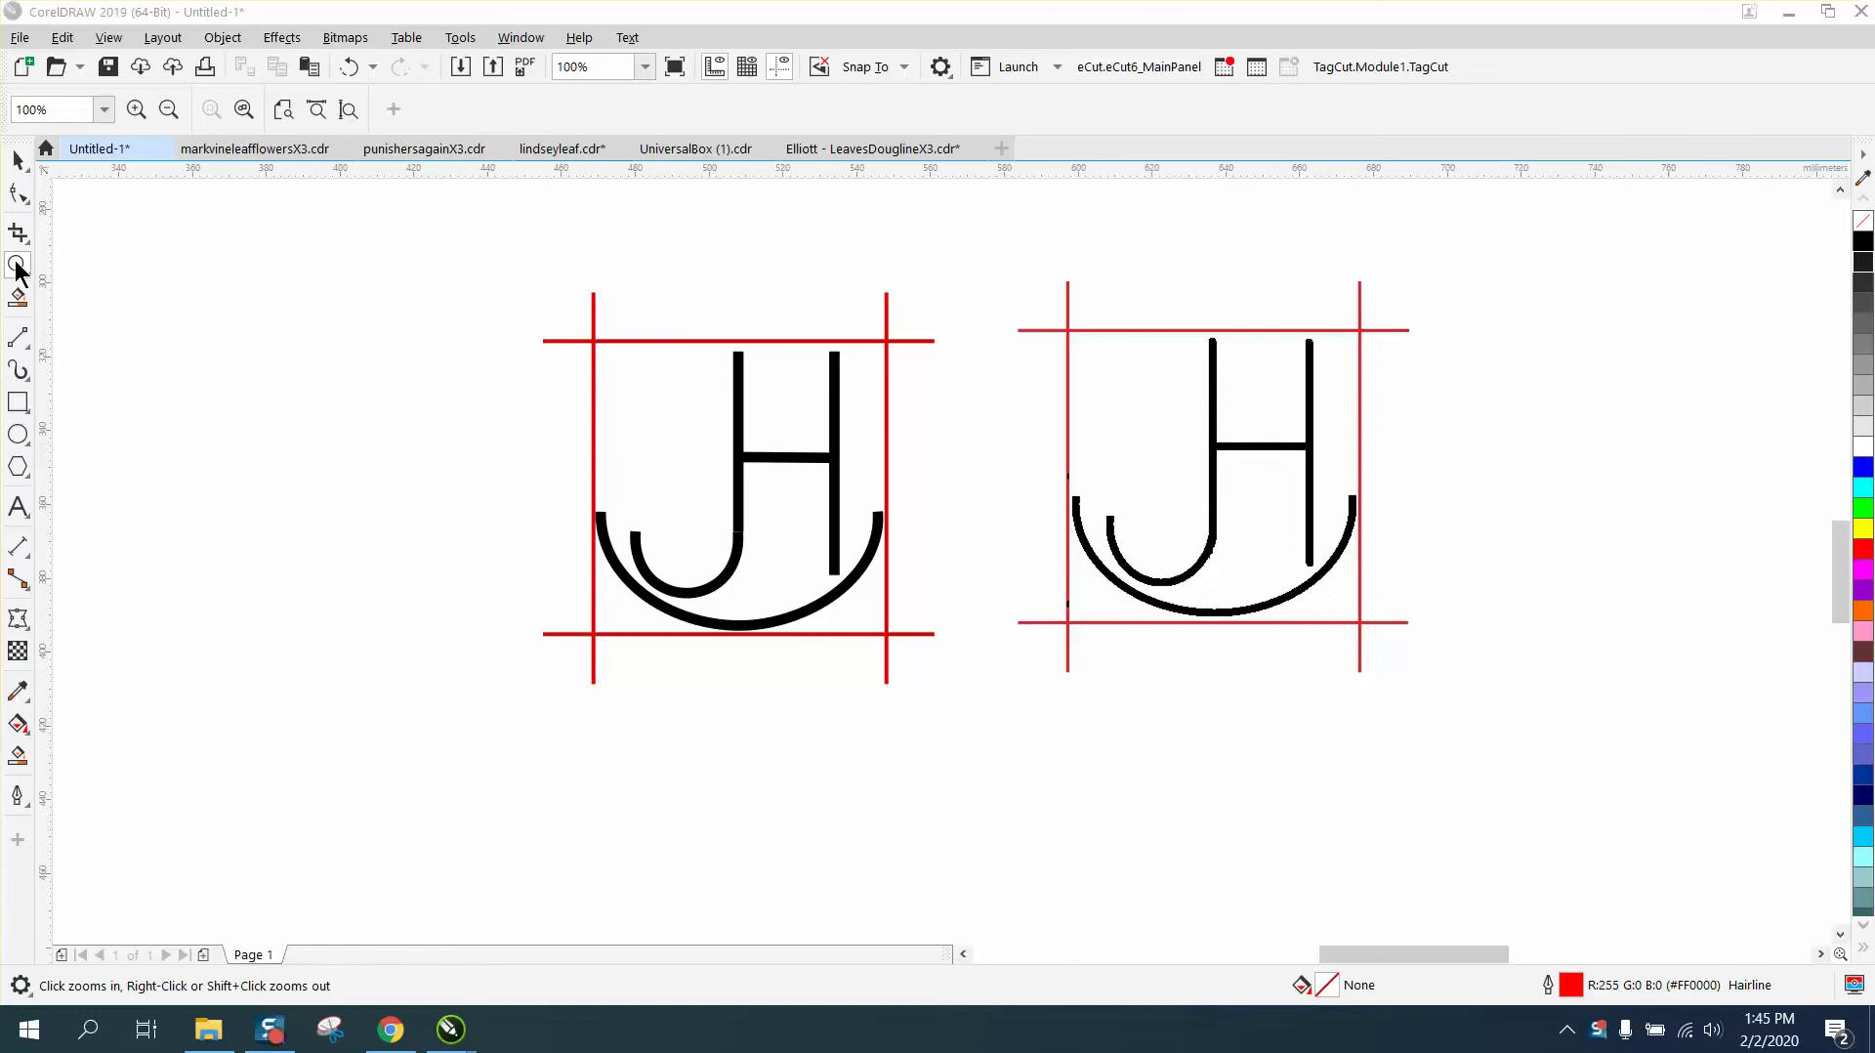
Zoom in to inspect the right JH design and its J curve, then the left design, and zoom back out.
{"action": "left_click", "coordinate": [16, 263]}
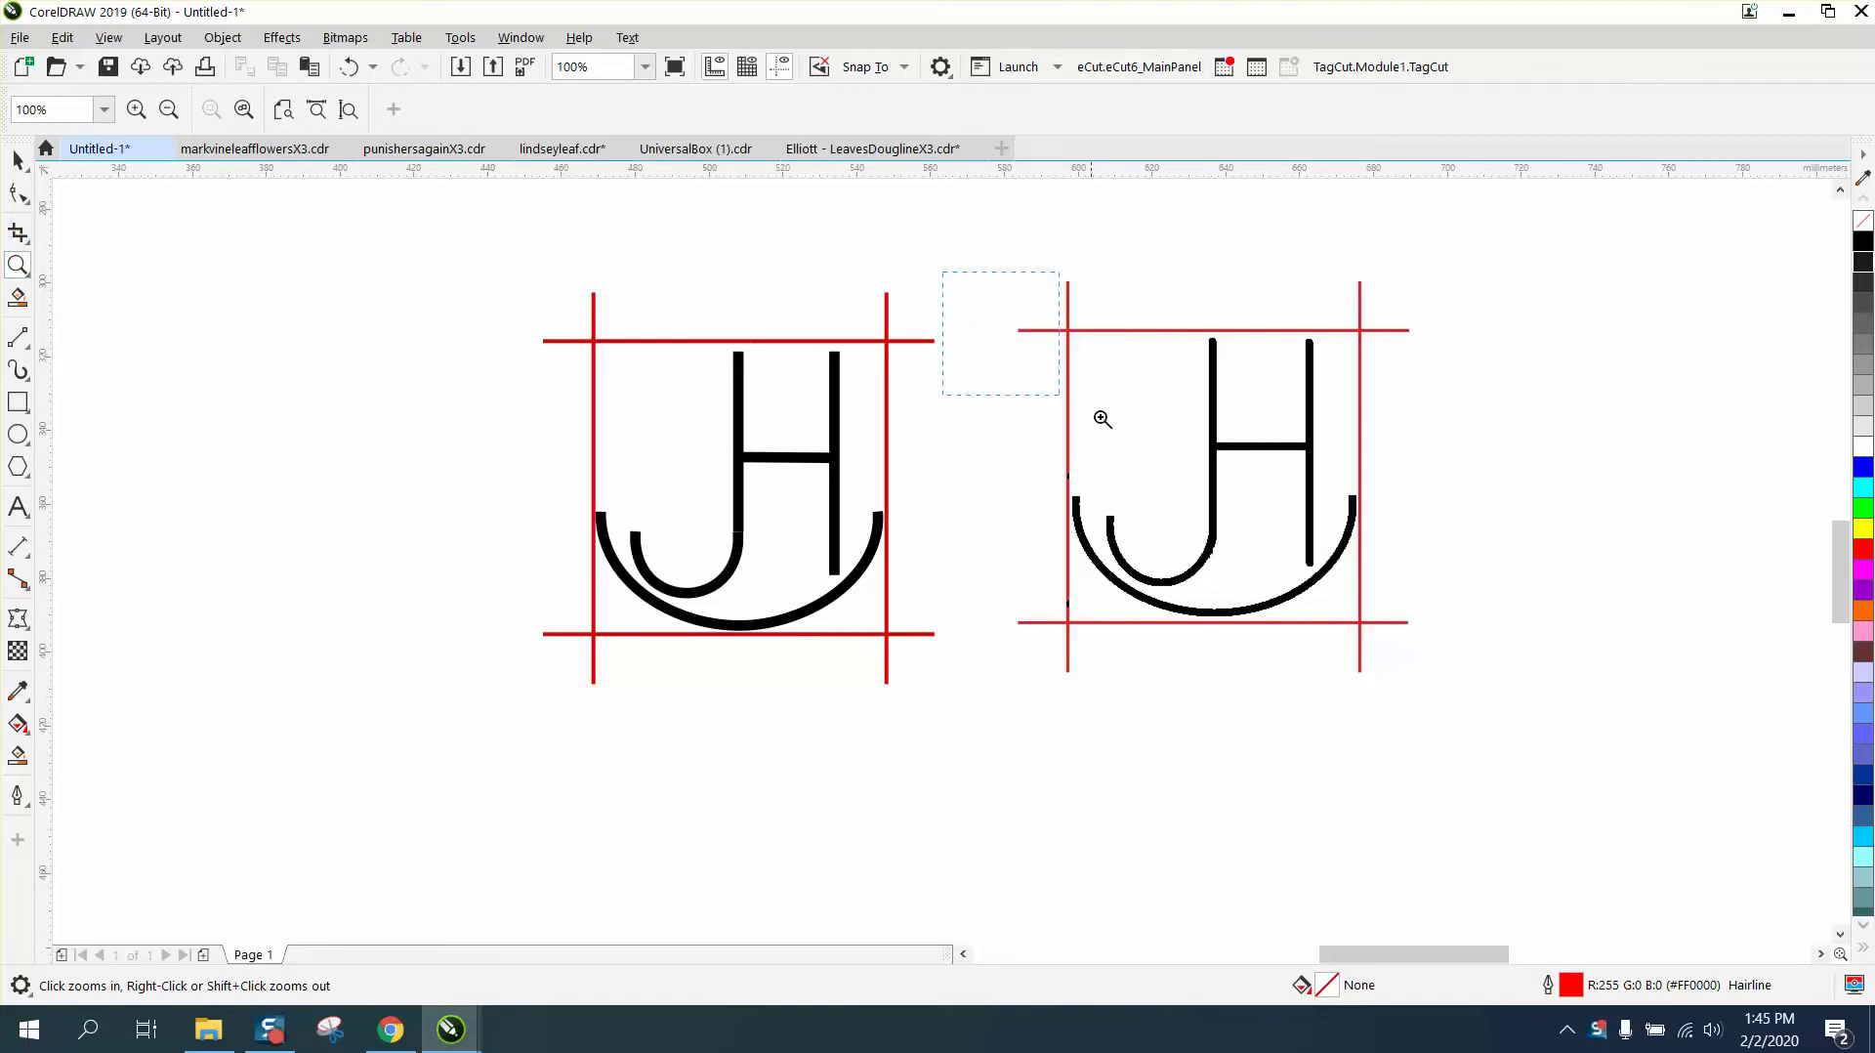
{"action": "left_click_drag", "start_coordinate": [1102, 419], "coordinate": [1595, 718]}
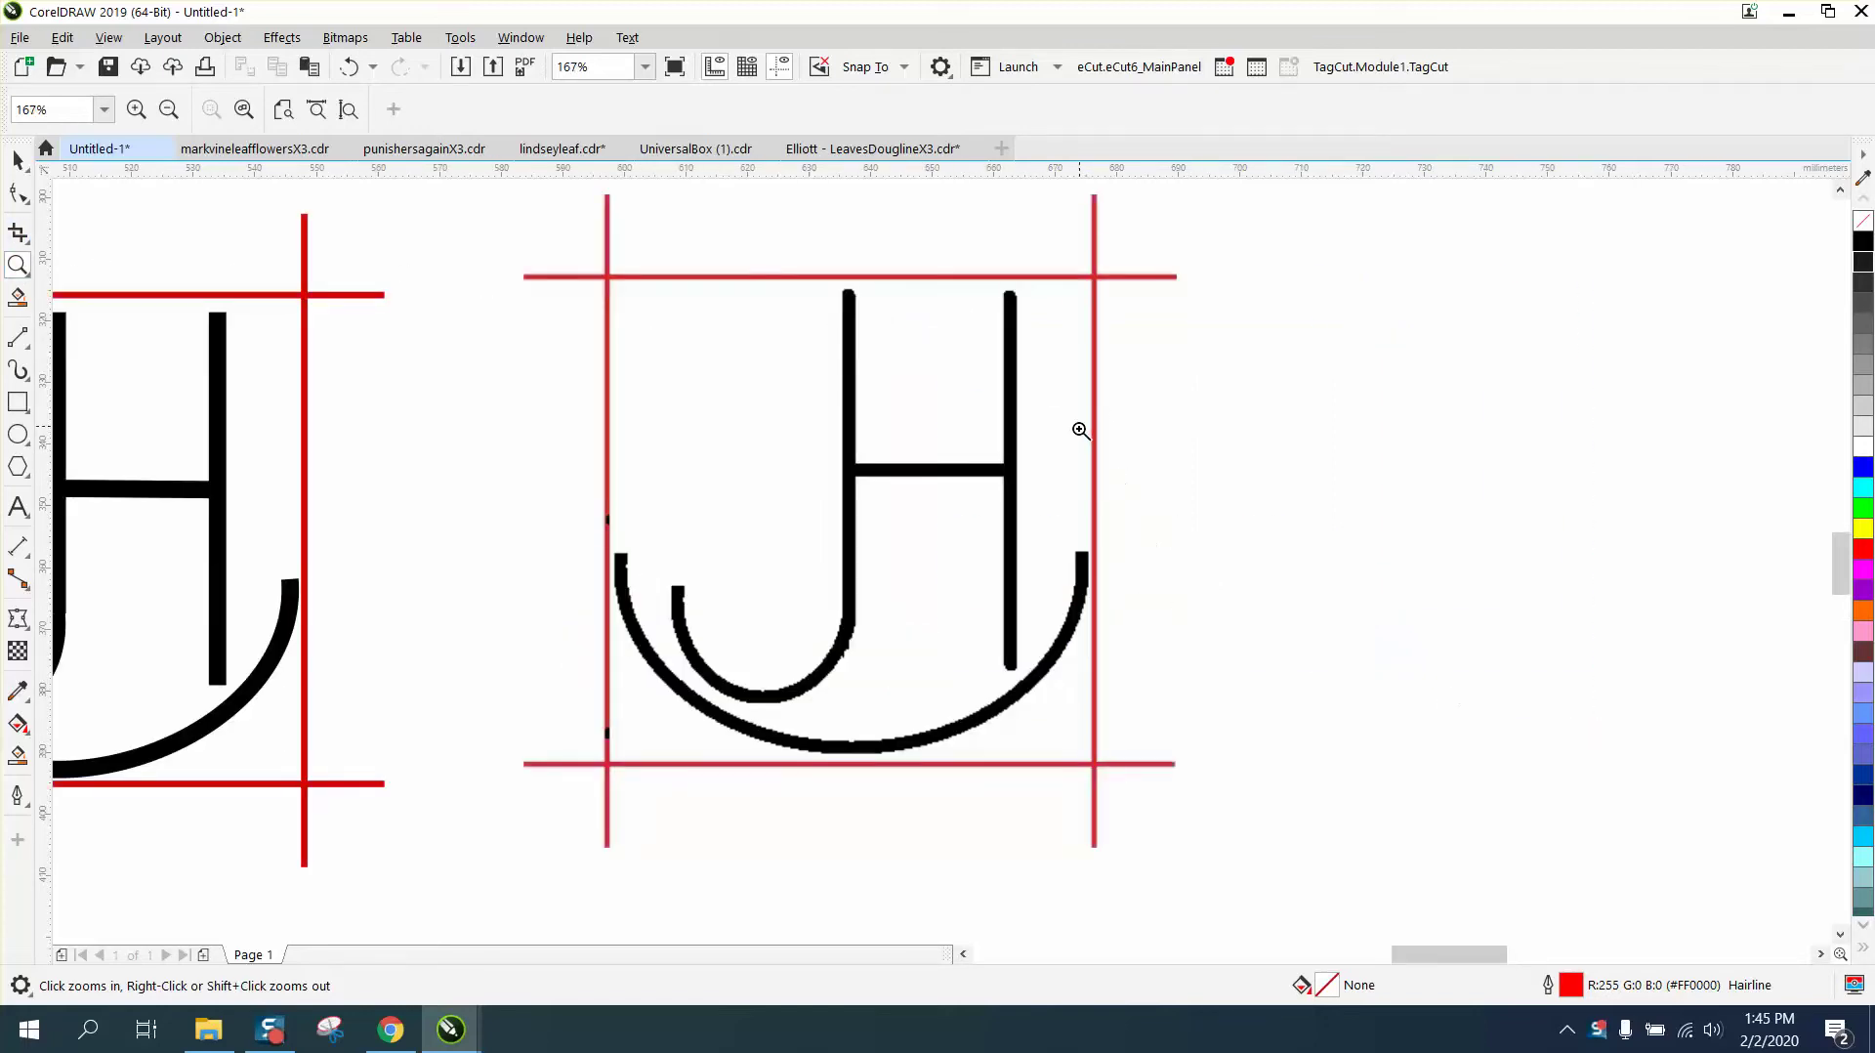
{"action": "left_click_drag", "start_coordinate": [1092, 619], "coordinate": [1216, 632]}
{"action": "right_click", "coordinate": [1043, 499]}
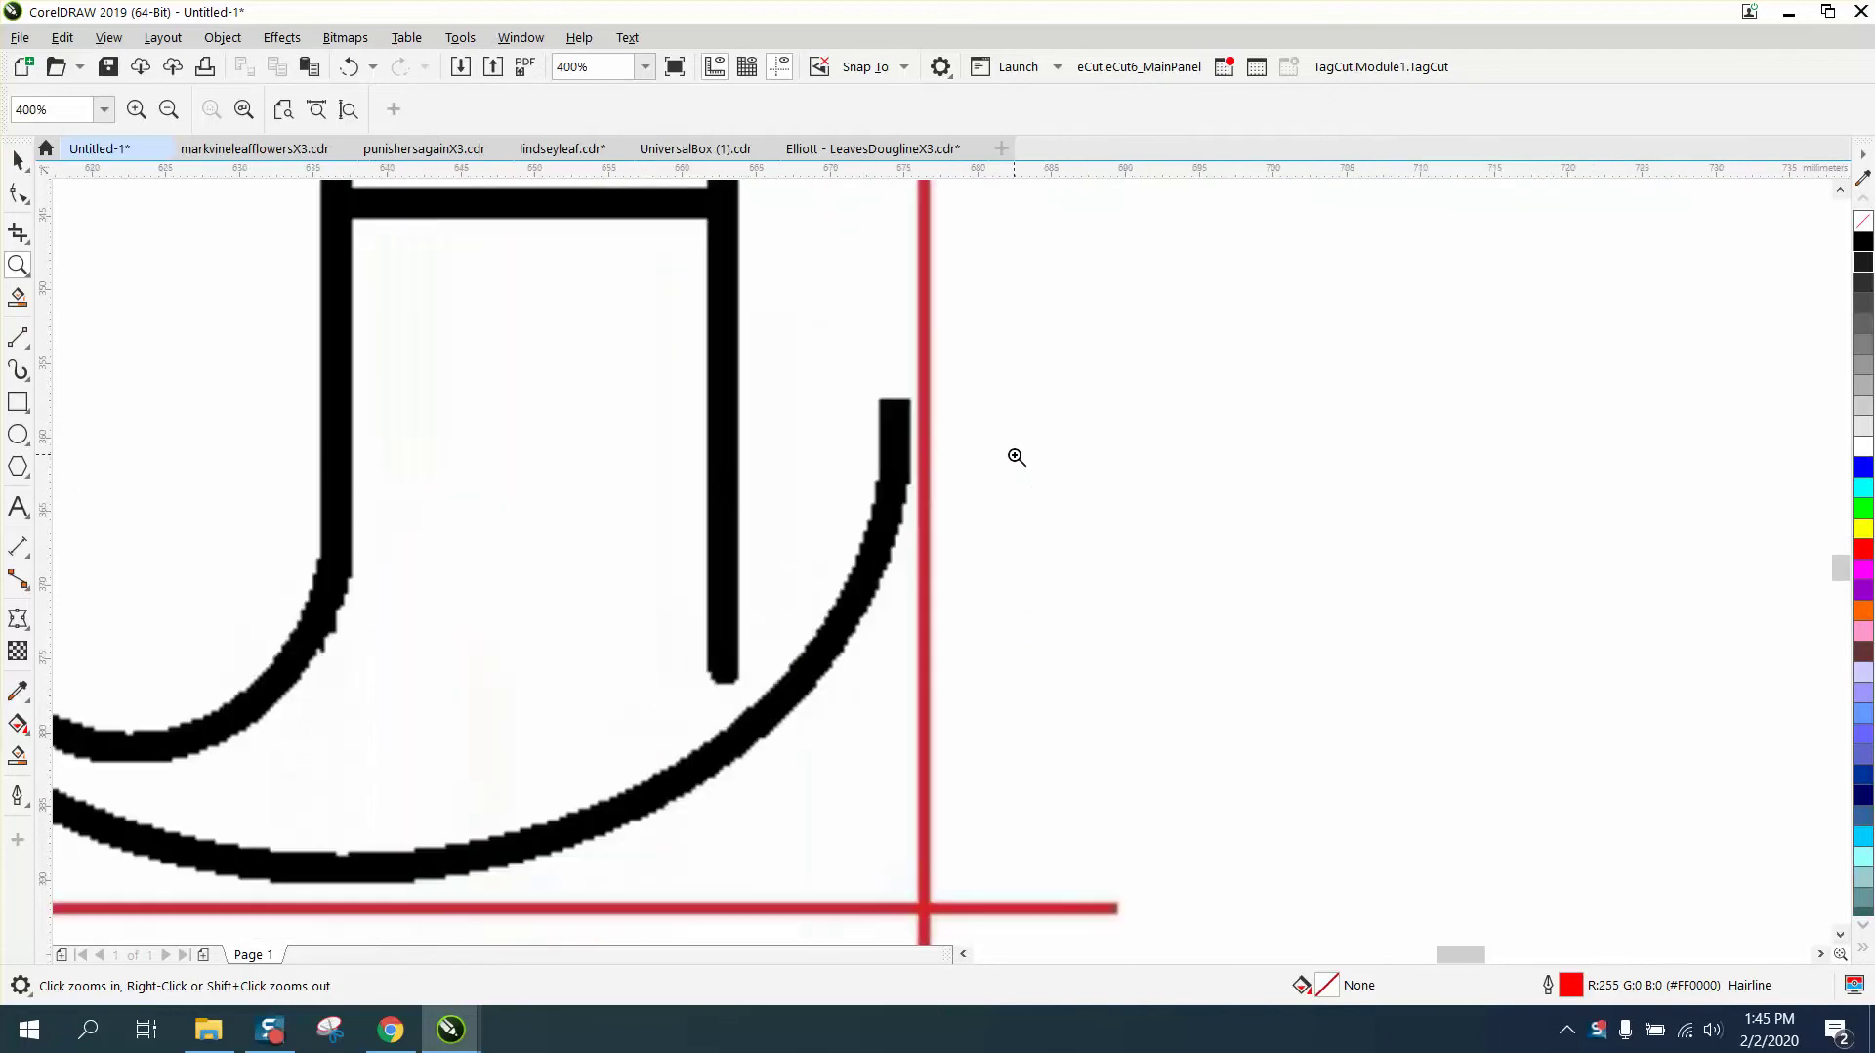
{"action": "right_click", "coordinate": [1016, 455]}
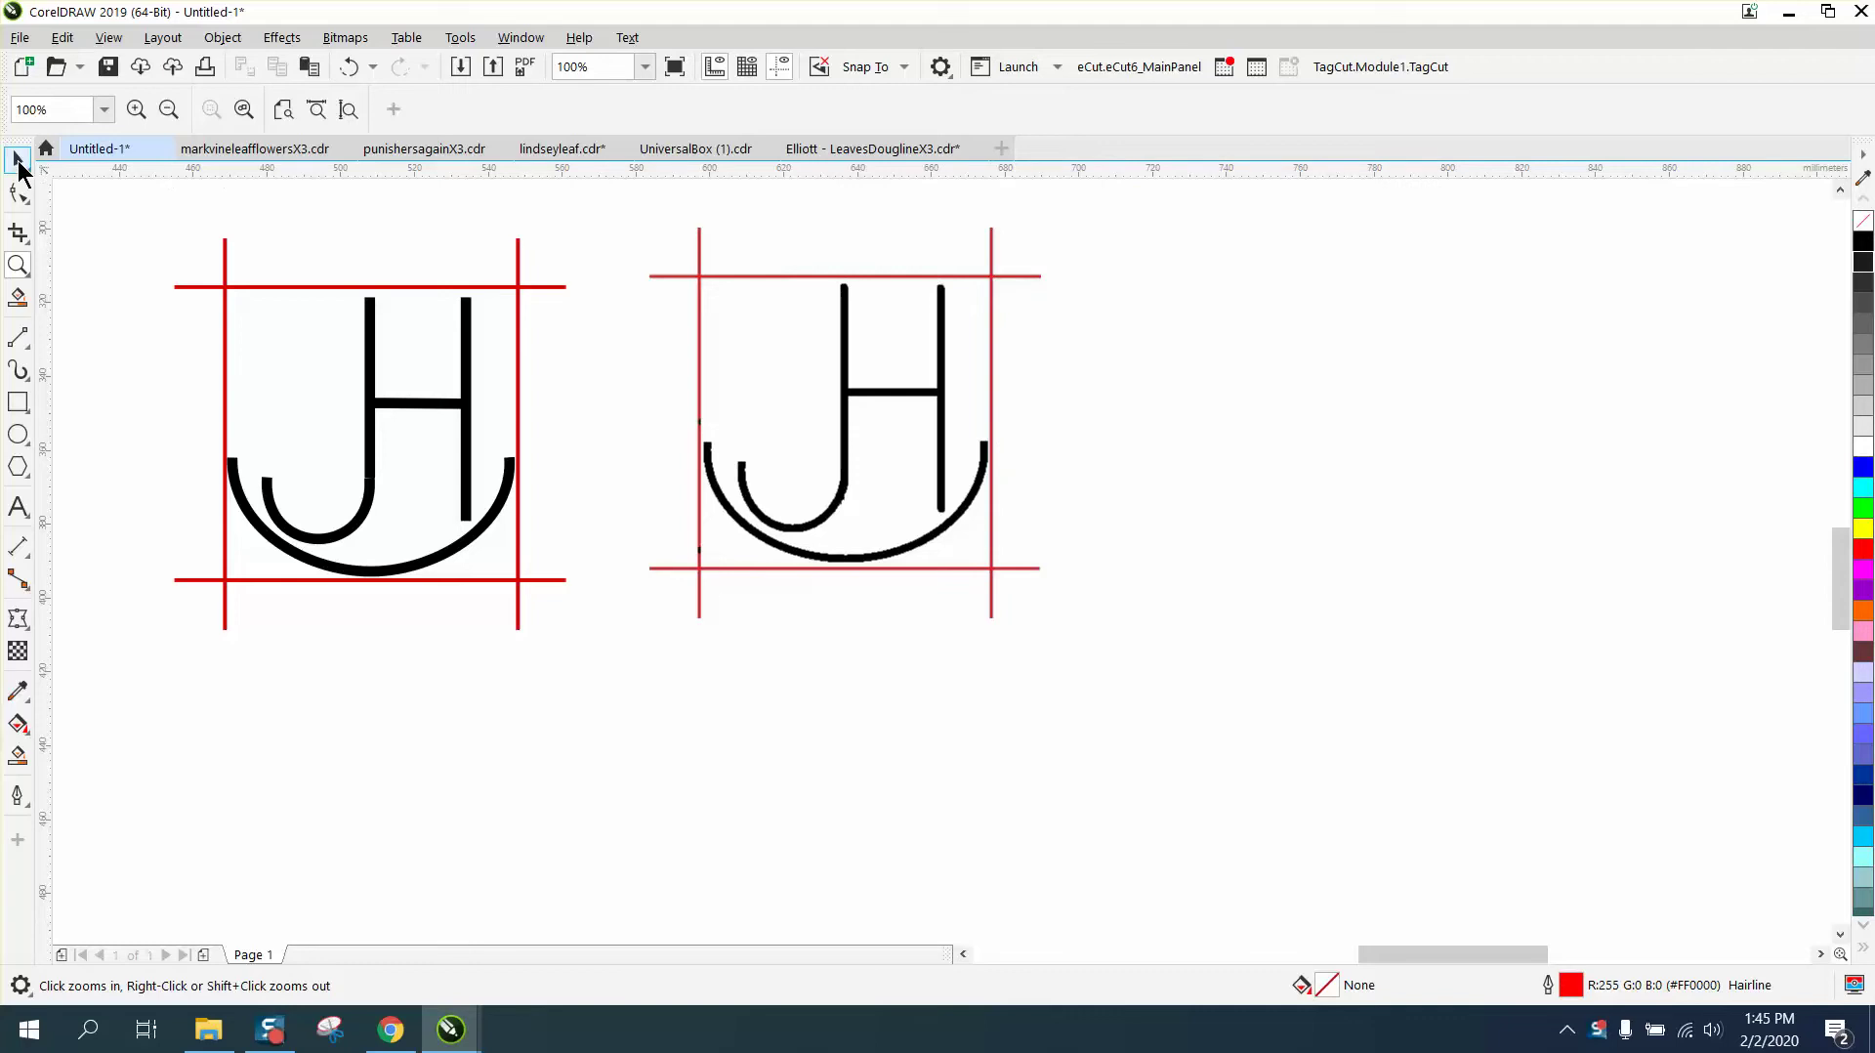
{"action": "left_click", "coordinate": [17, 162]}
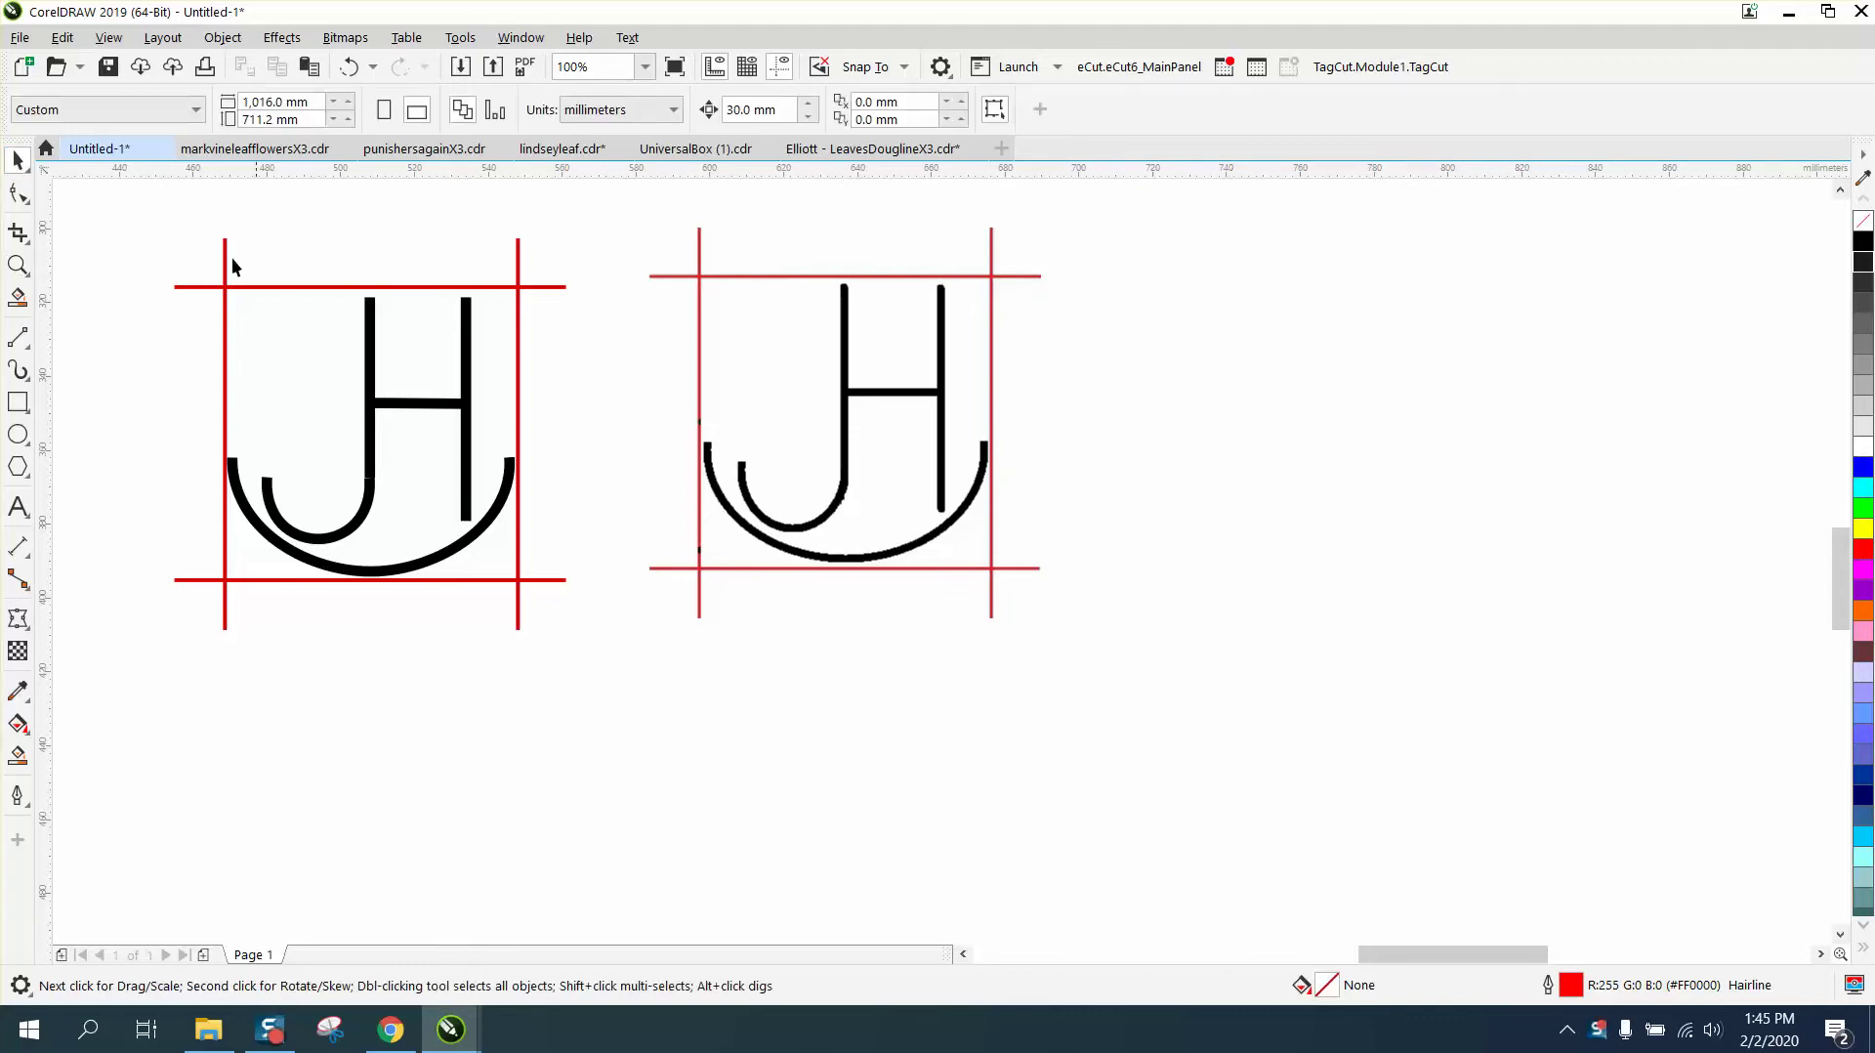
{"action": "left_click", "coordinate": [18, 265]}
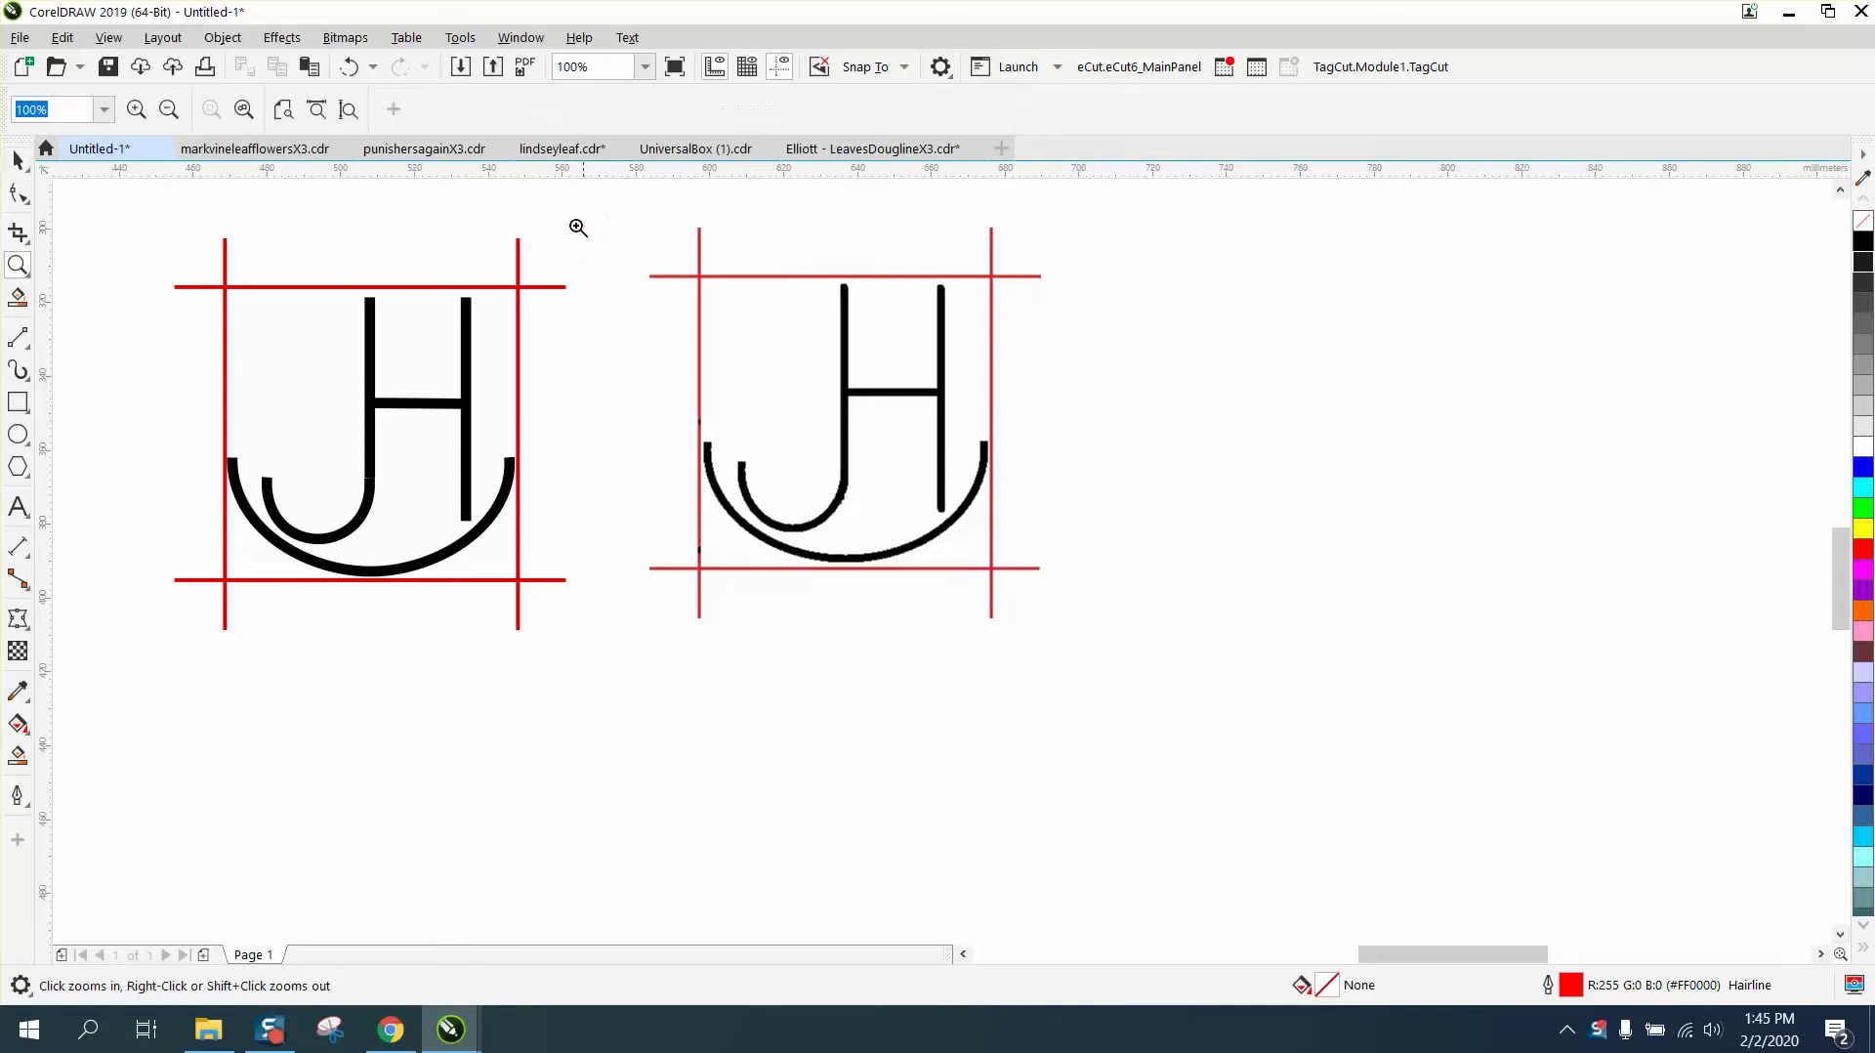
{"action": "left_click_drag", "start_coordinate": [168, 258], "coordinate": [665, 626]}
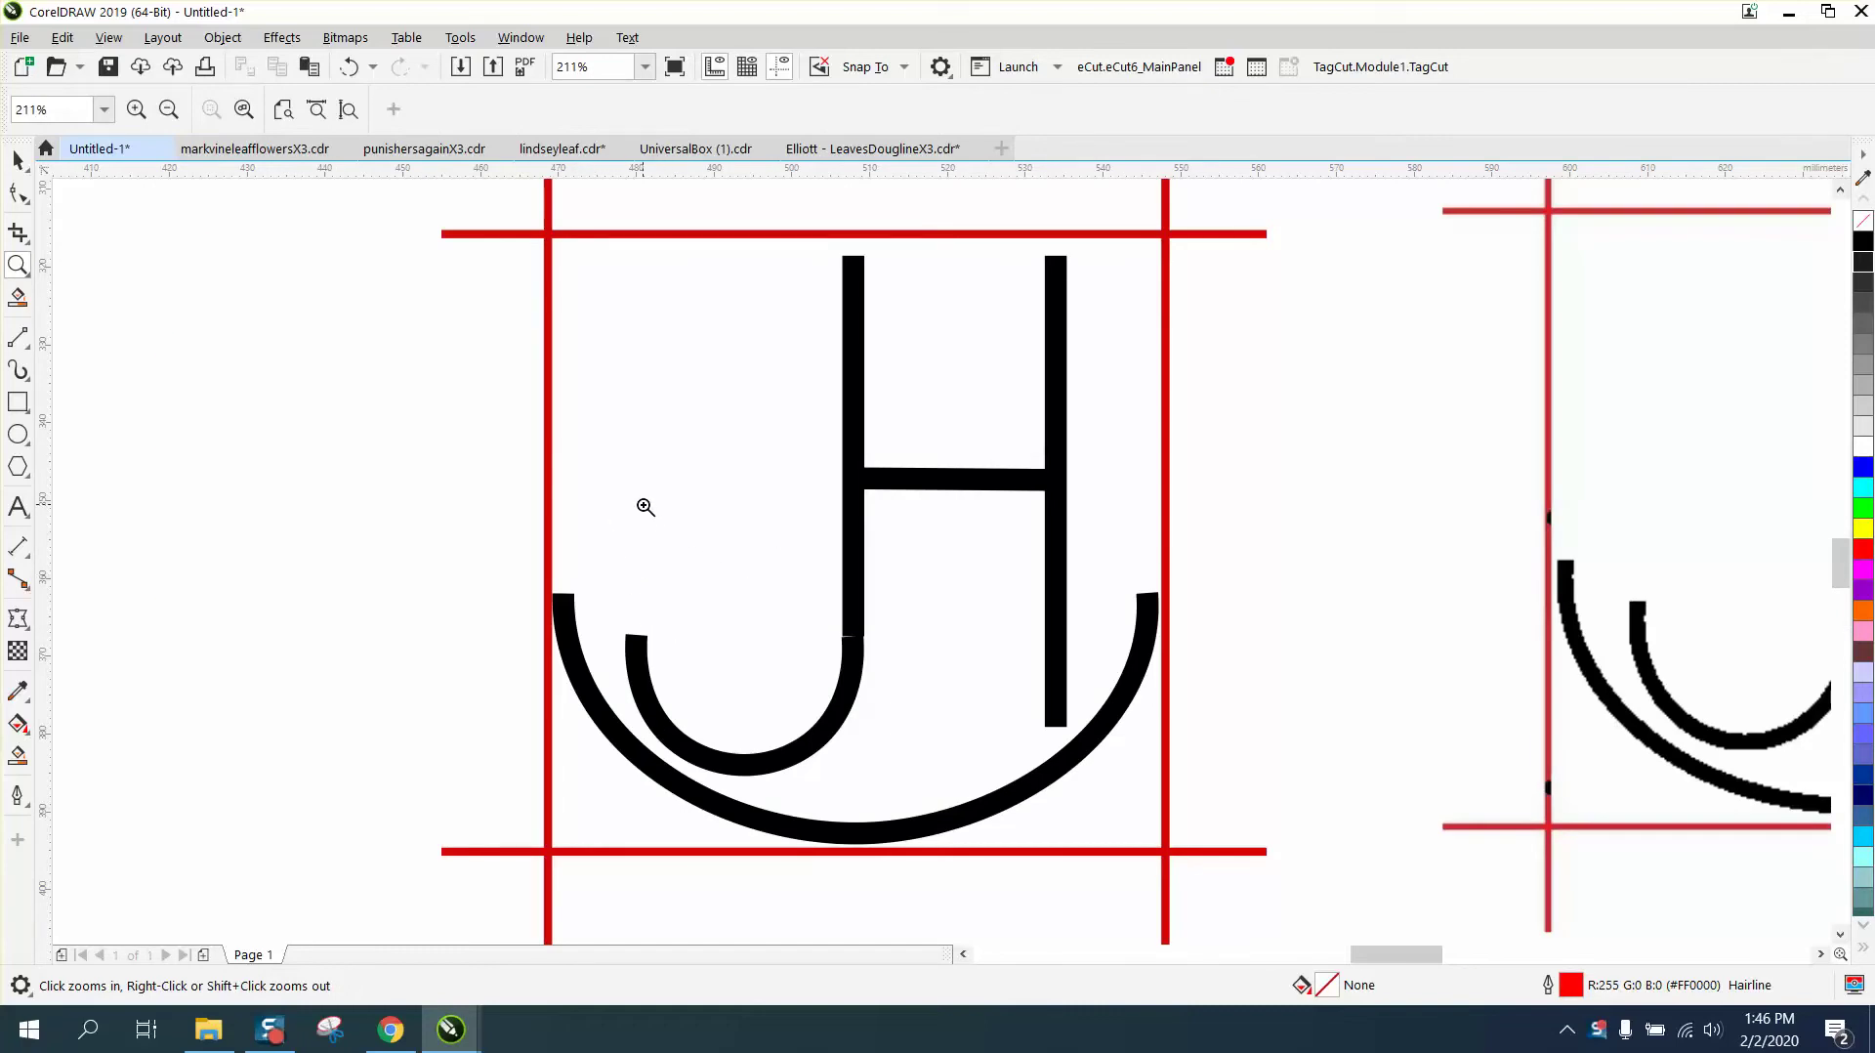
{"action": "right_click", "coordinate": [641, 507]}
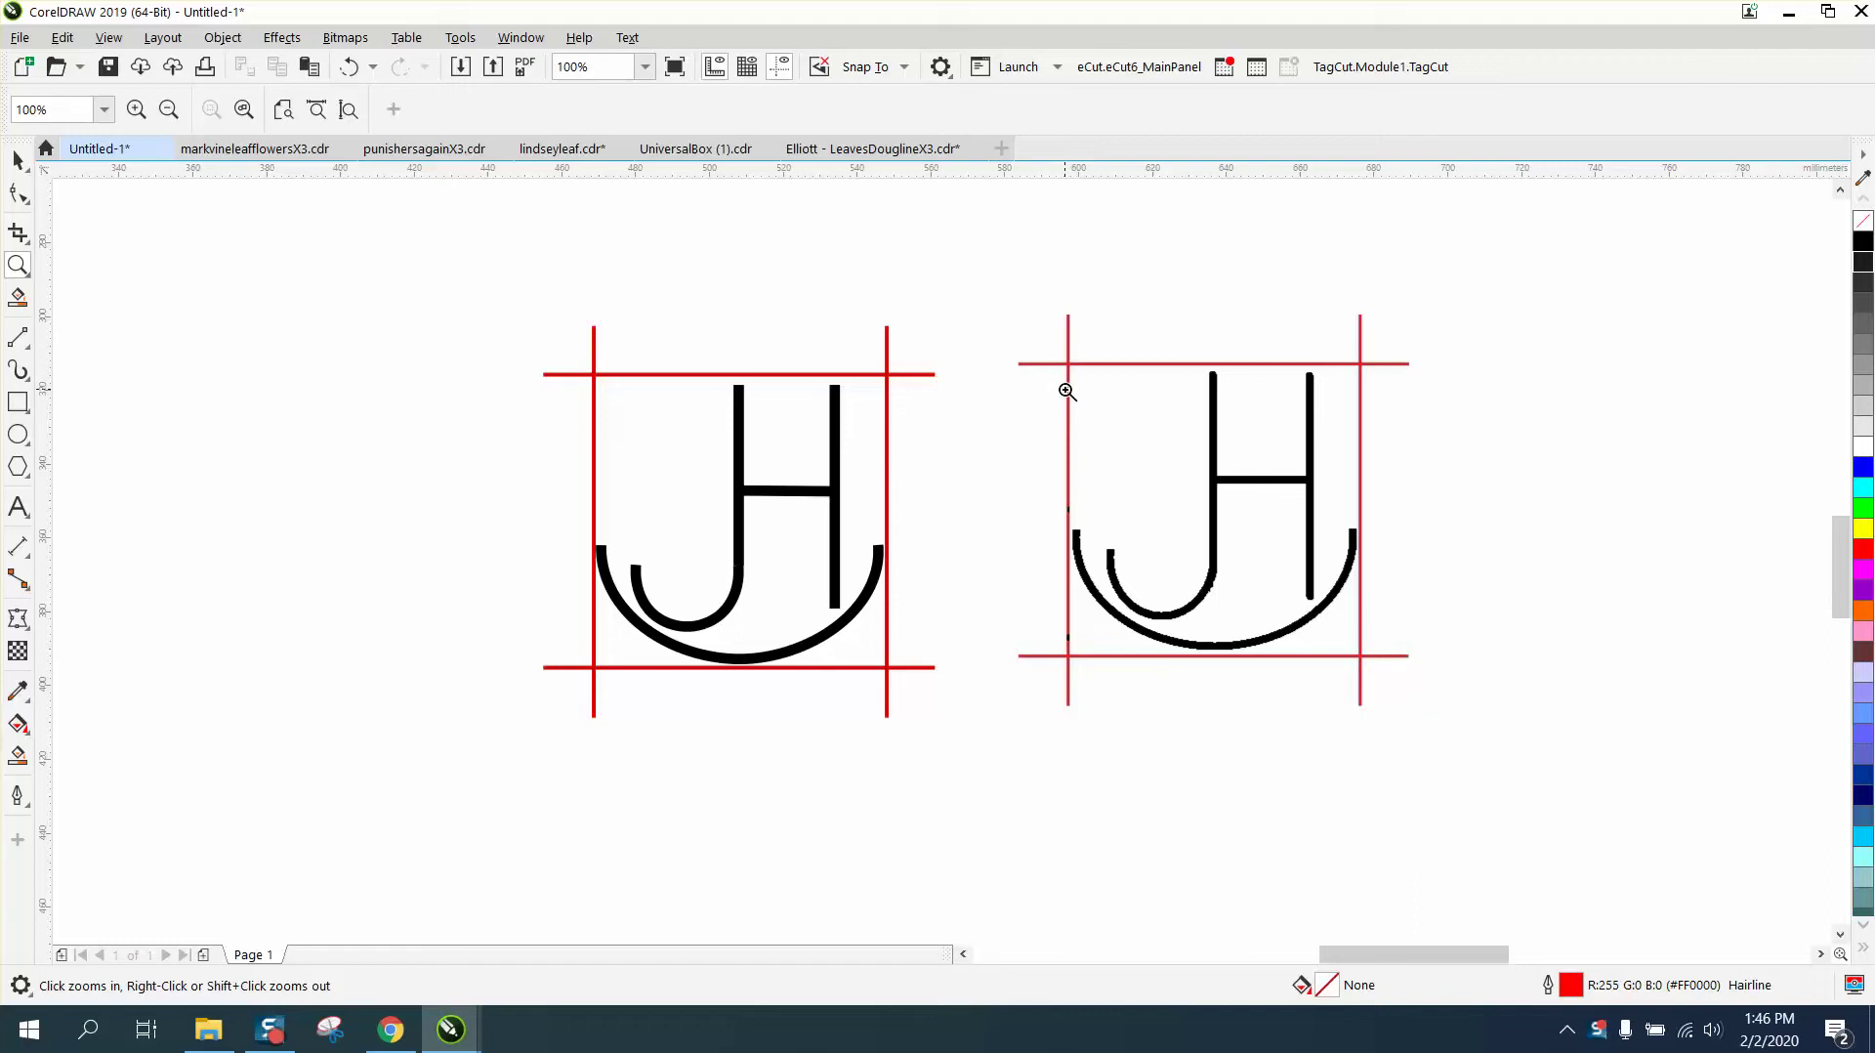
{"action": "right_click", "coordinate": [1063, 390]}
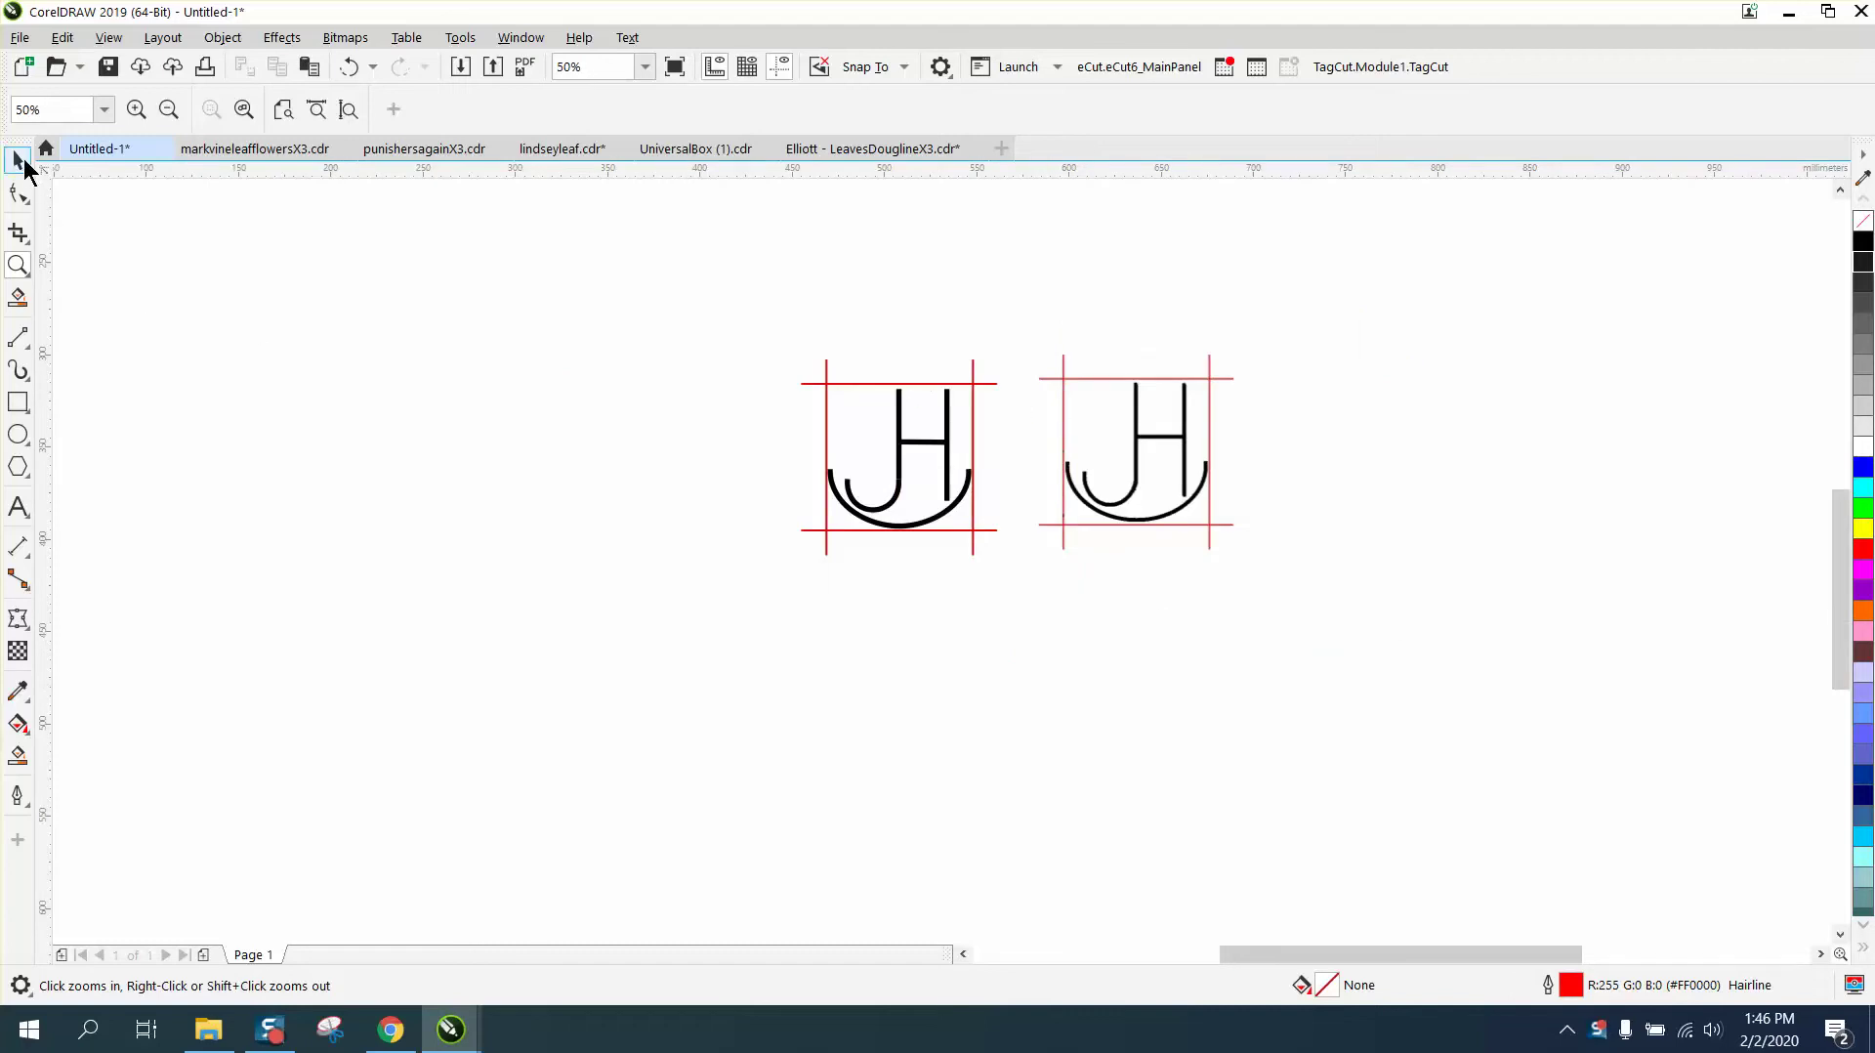
With nothing selected, set the nudge distance to 110 mm, then zoom in on the right-hand JH bitmap.
{"action": "left_click", "coordinate": [19, 161]}
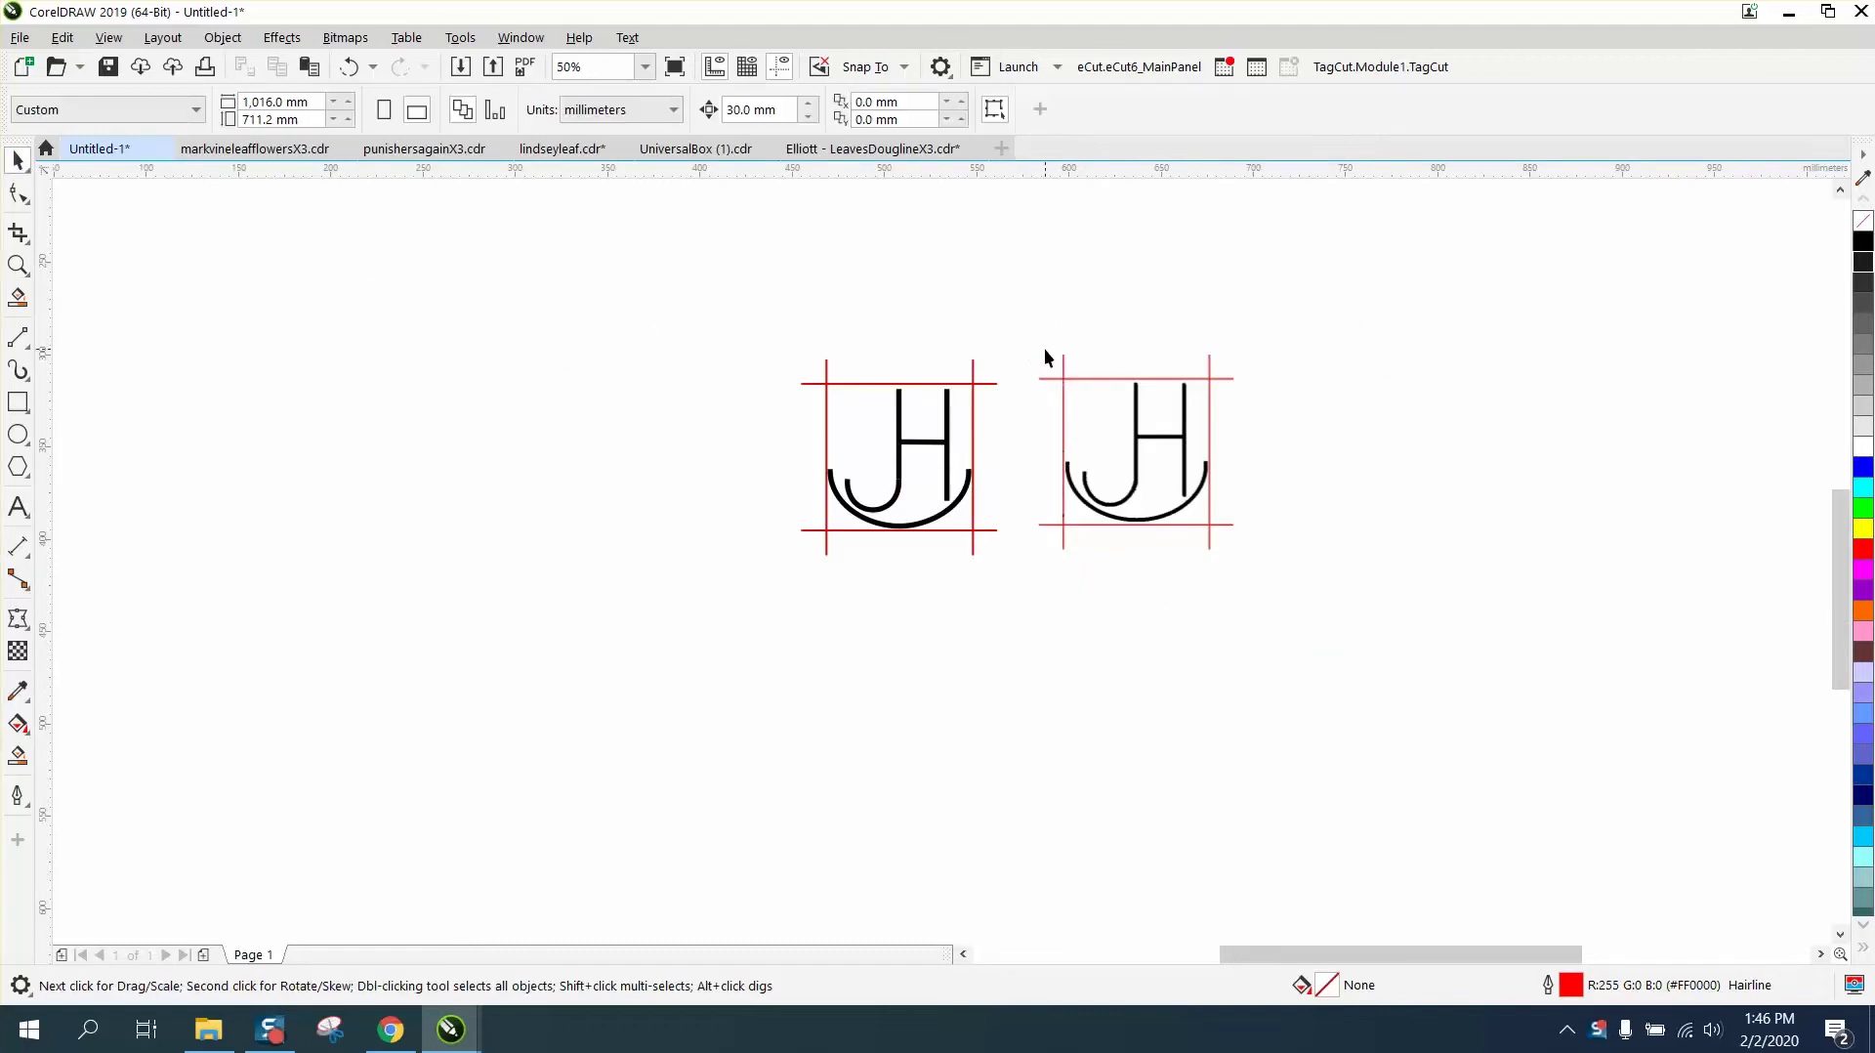
{"action": "left_click_drag", "start_coordinate": [1023, 344], "coordinate": [1326, 586]}
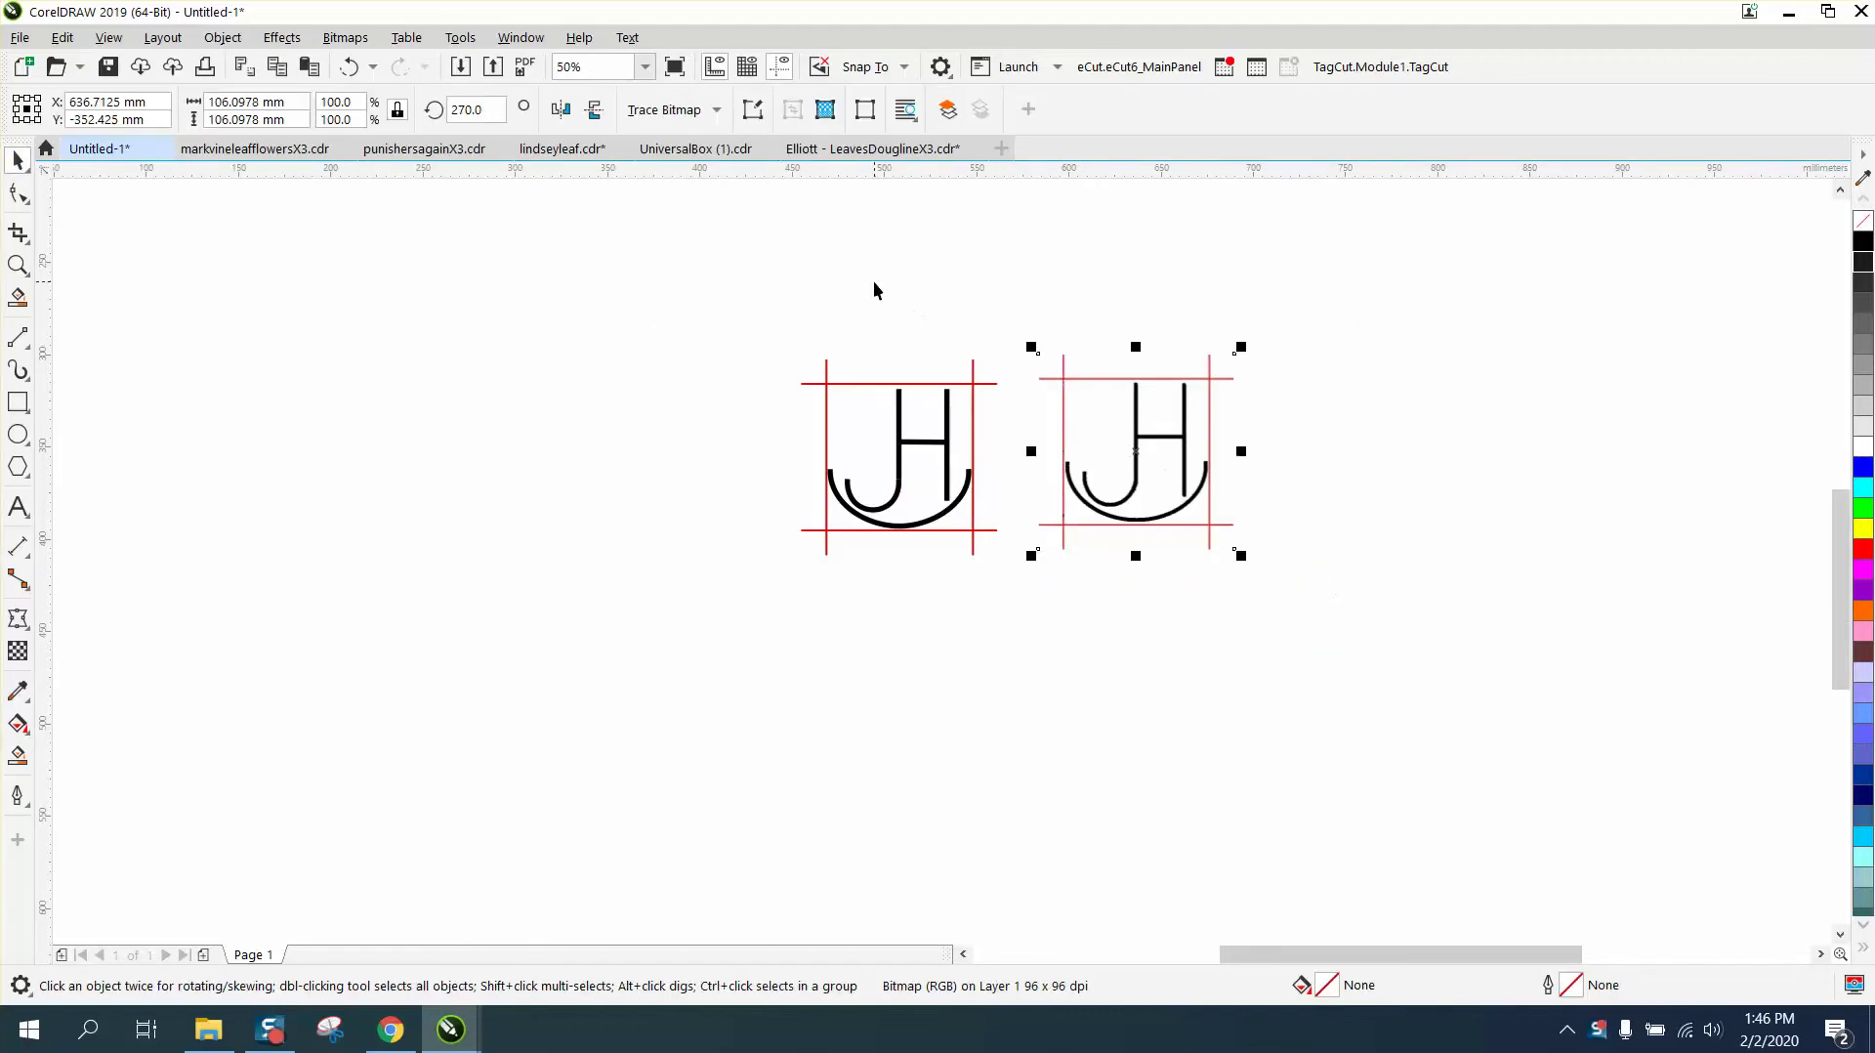
{"action": "left_click", "coordinate": [406, 230]}
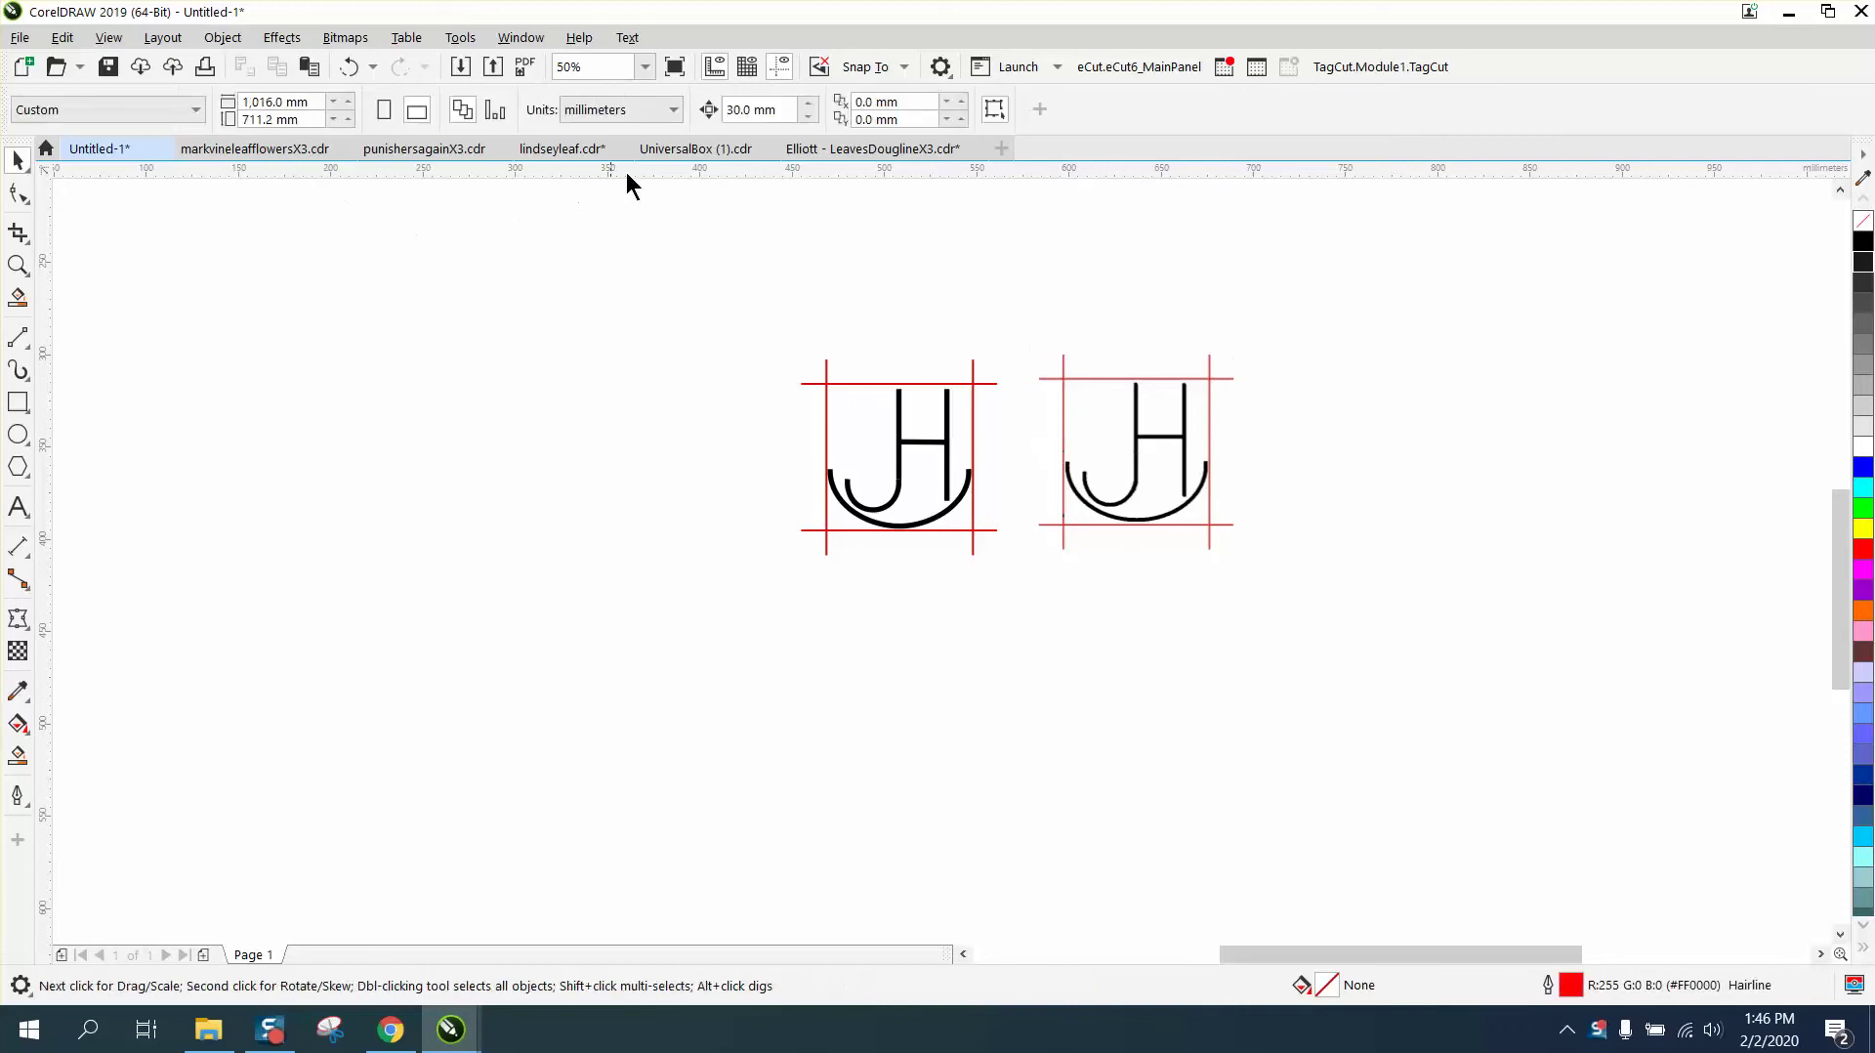
{"action": "left_click_drag", "start_coordinate": [783, 109], "coordinate": [708, 115]}
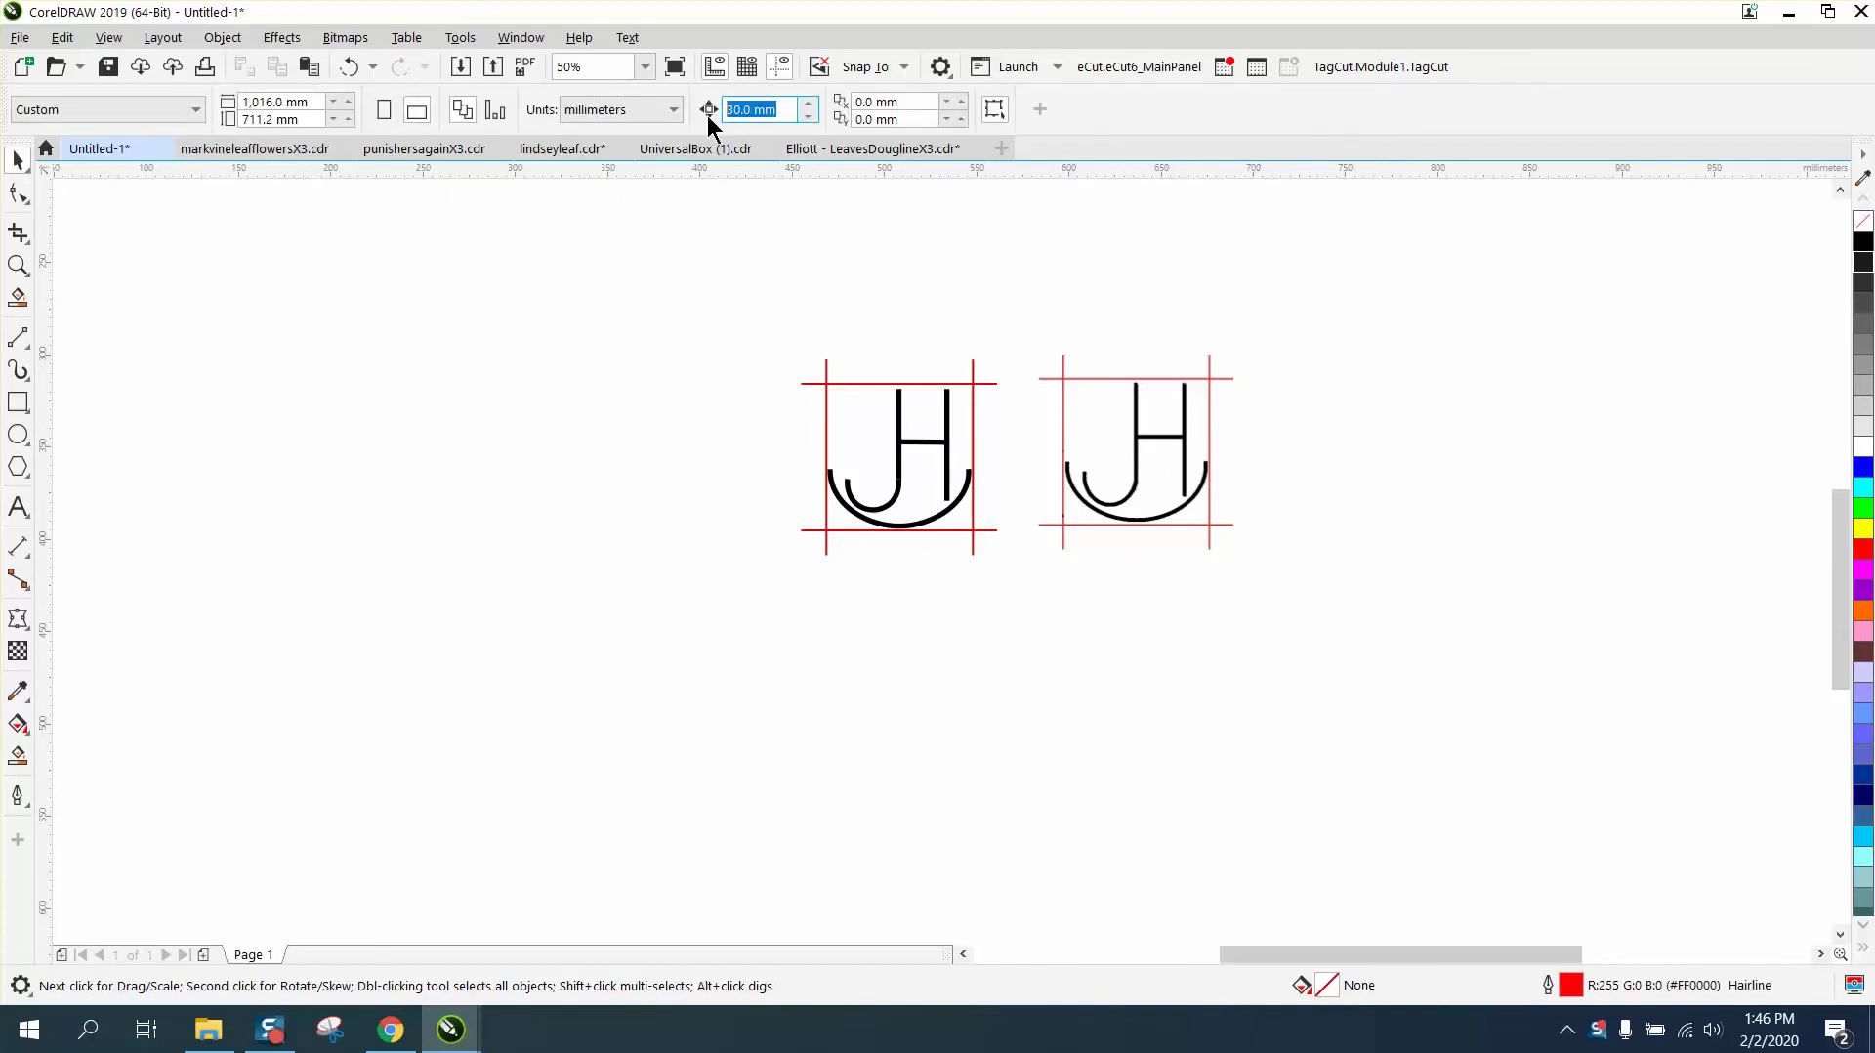
{"action": "type", "text": "110"}
{"action": "key", "text": "Return"}
{"action": "left_click", "coordinate": [18, 265]}
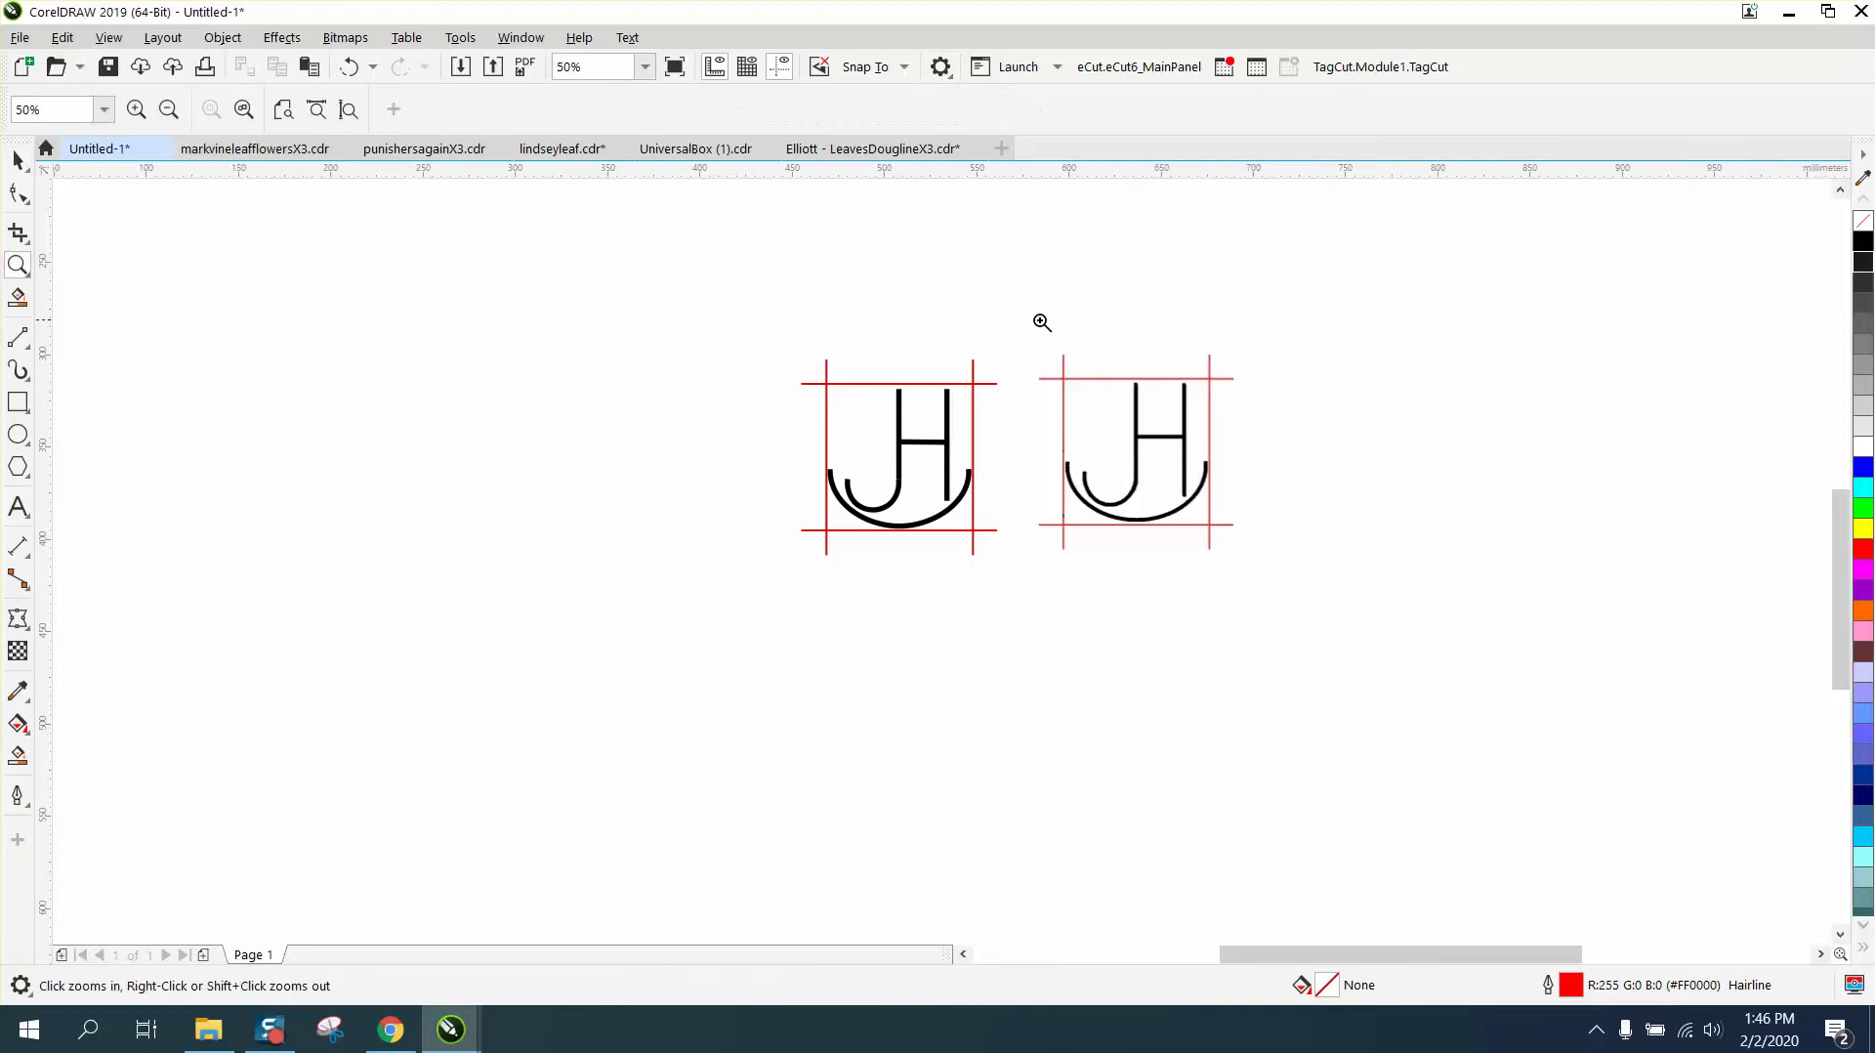
{"action": "left_click_drag", "start_coordinate": [1307, 579], "coordinate": [1307, 579]}
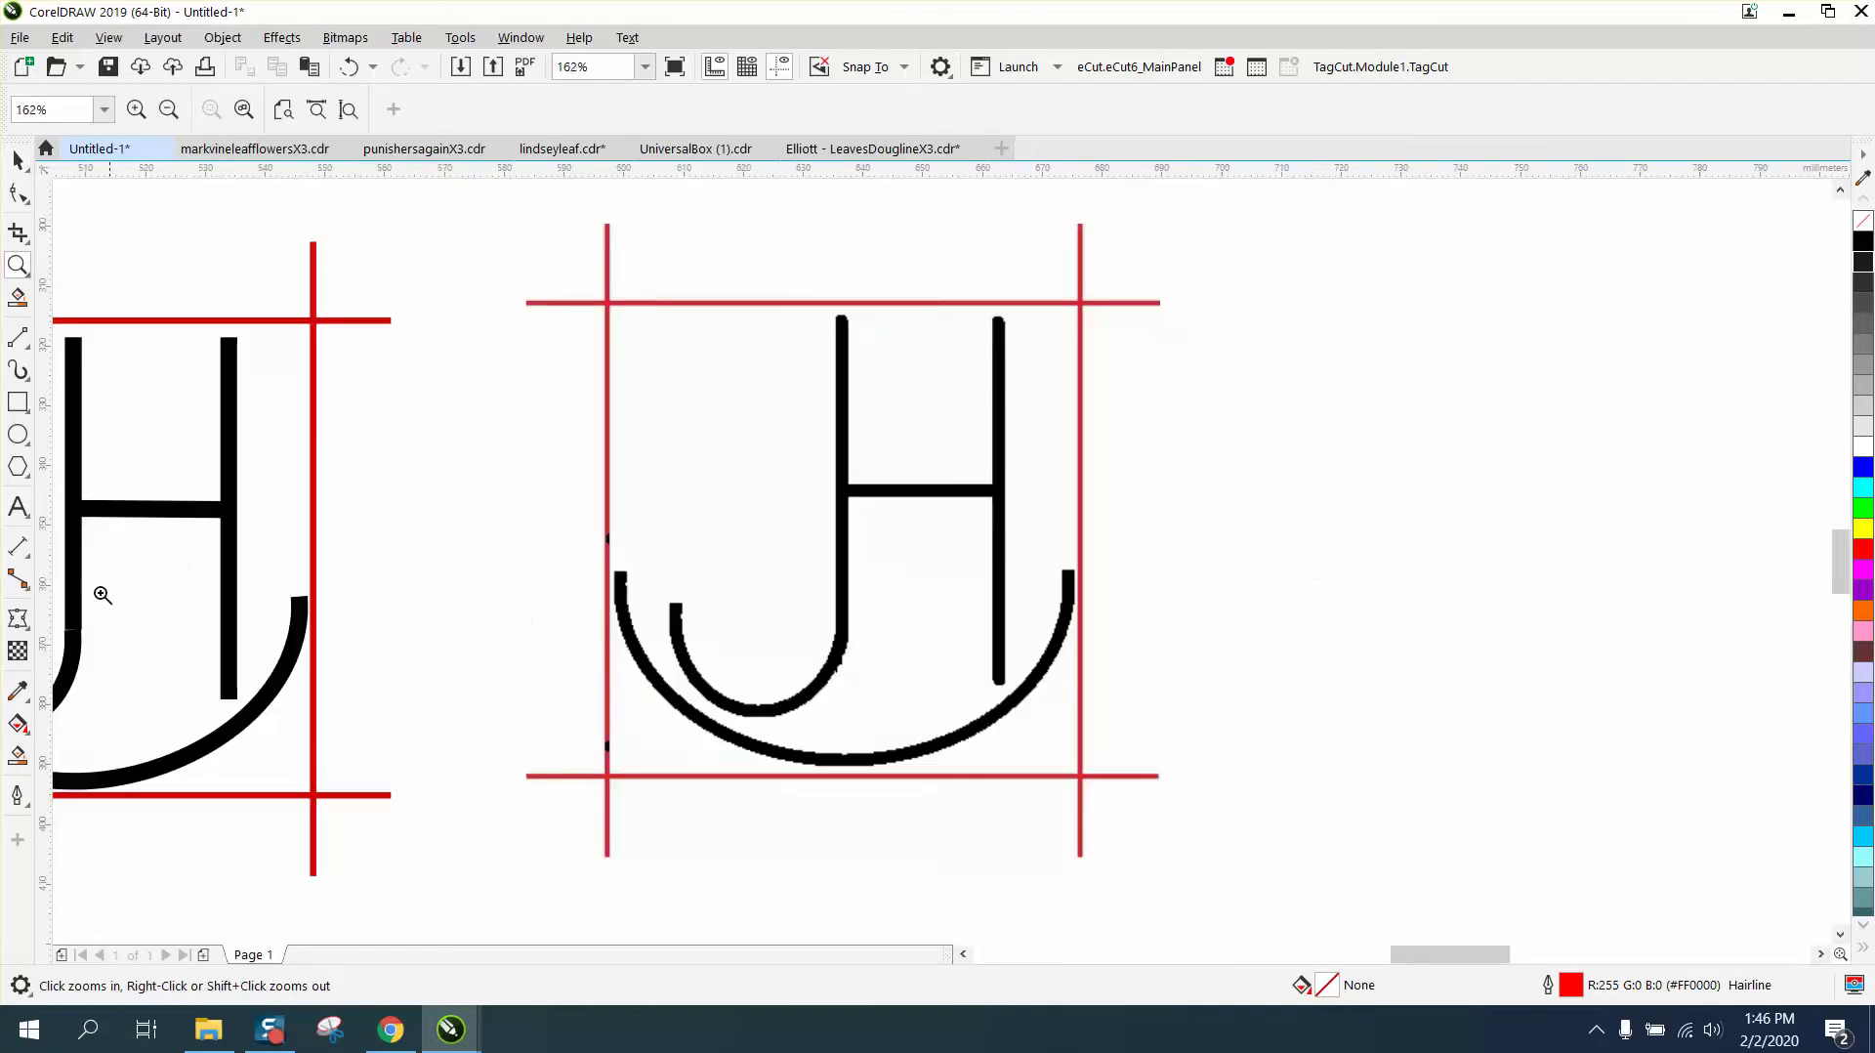
Draw a 3-point curve between the outer arc's two tips, bending it down to the arc's bottom.
{"action": "left_click", "coordinate": [28, 348]}
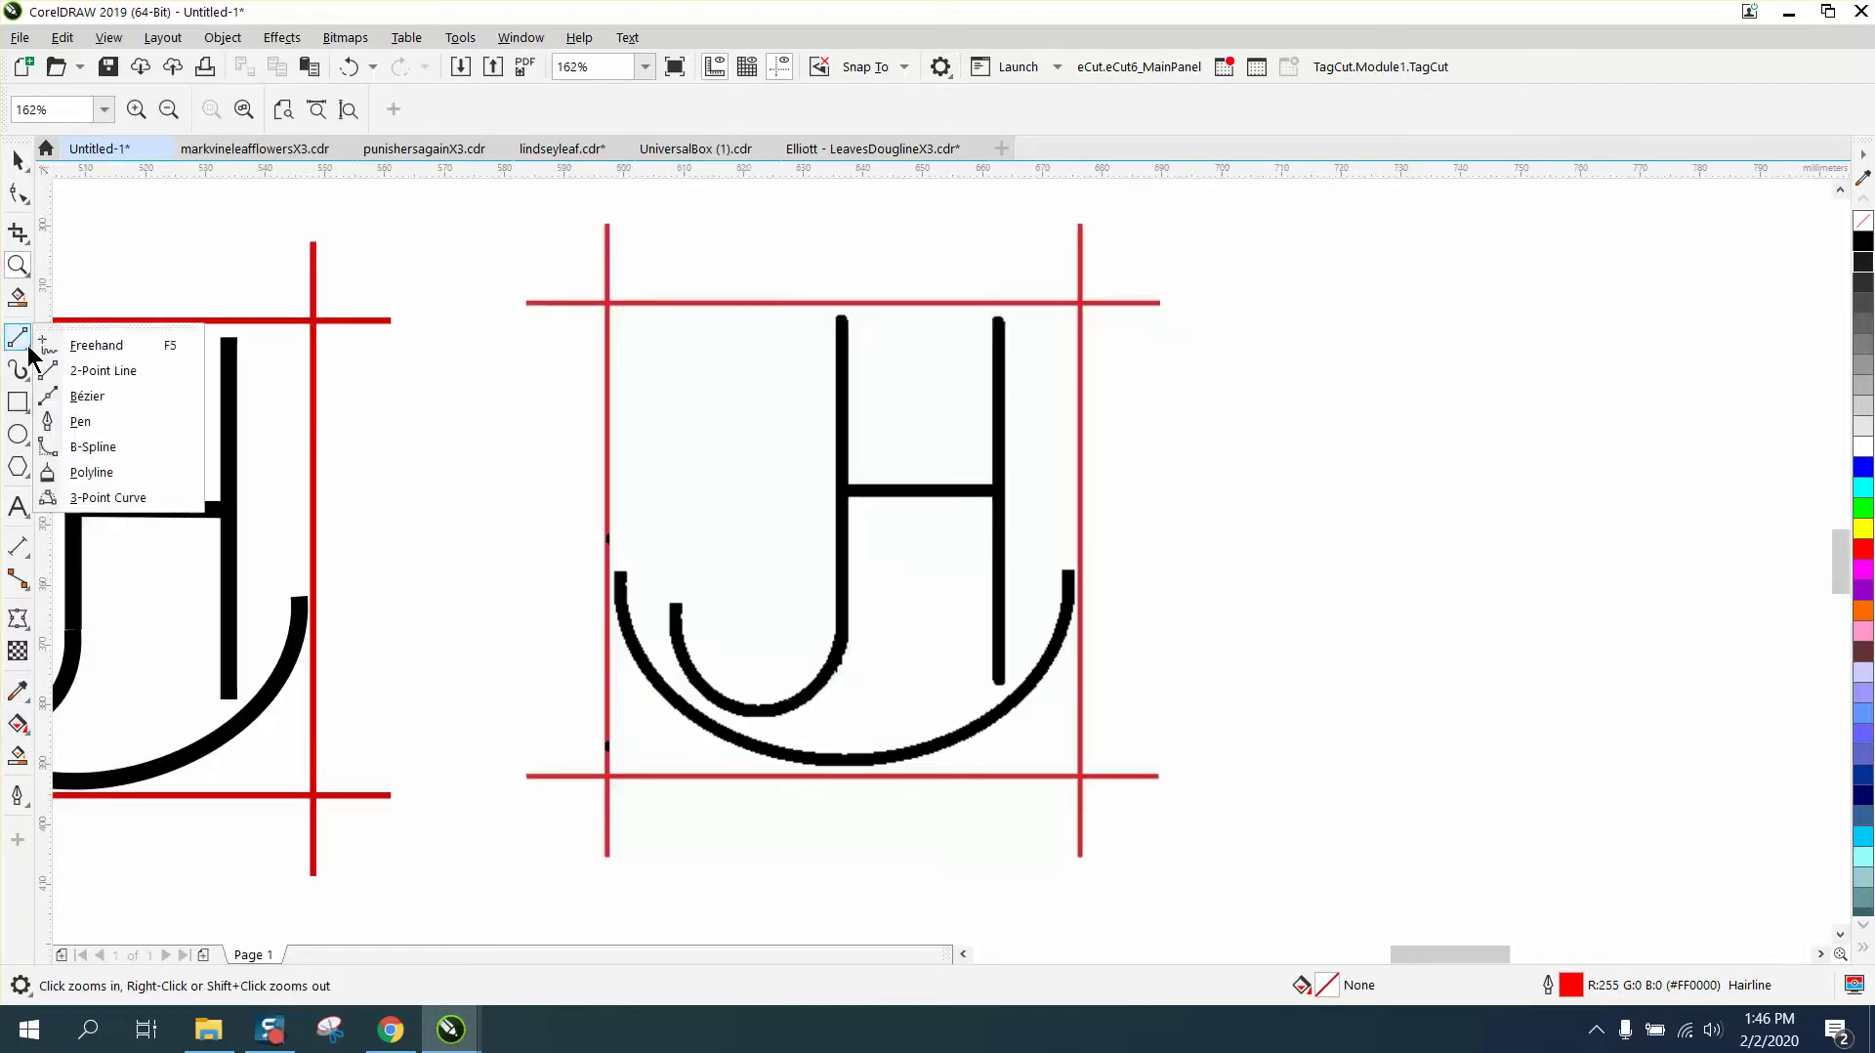
{"action": "left_click", "coordinate": [101, 498]}
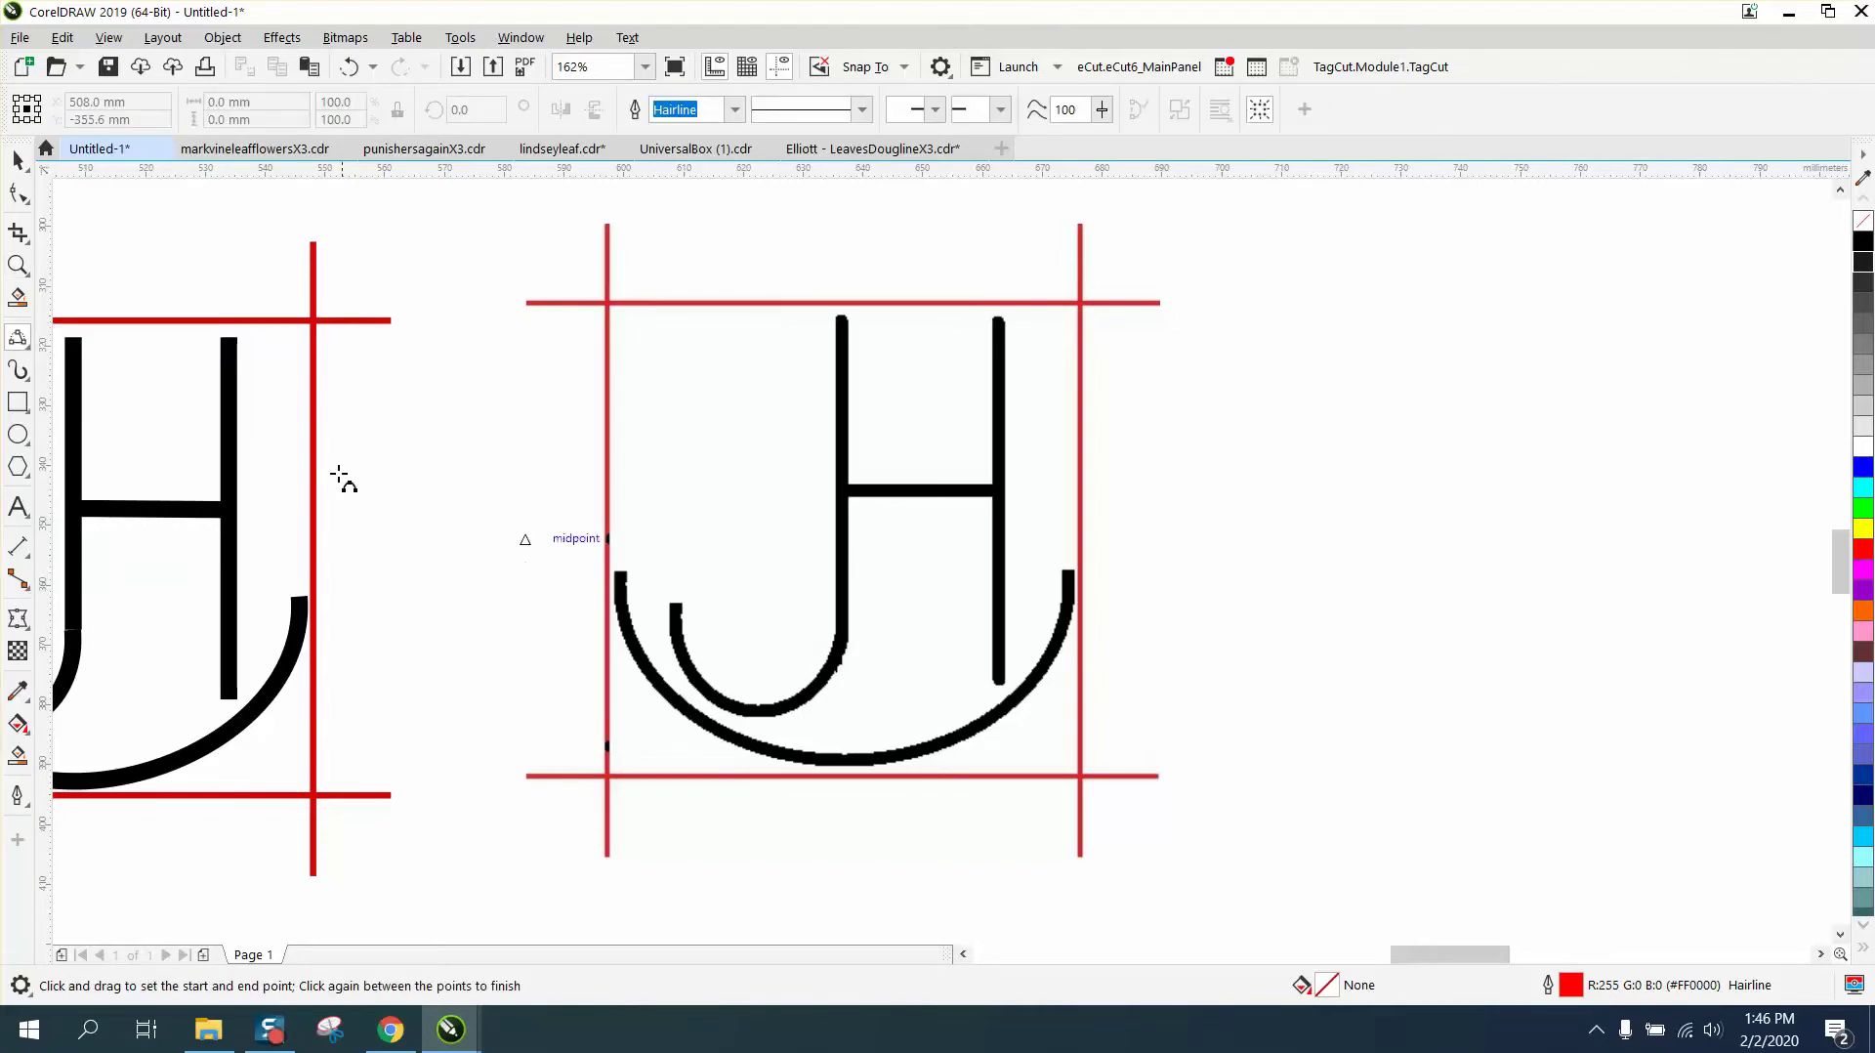
{"action": "left_click", "coordinate": [17, 264]}
{"action": "left_click_drag", "start_coordinate": [549, 518], "coordinate": [1313, 811]}
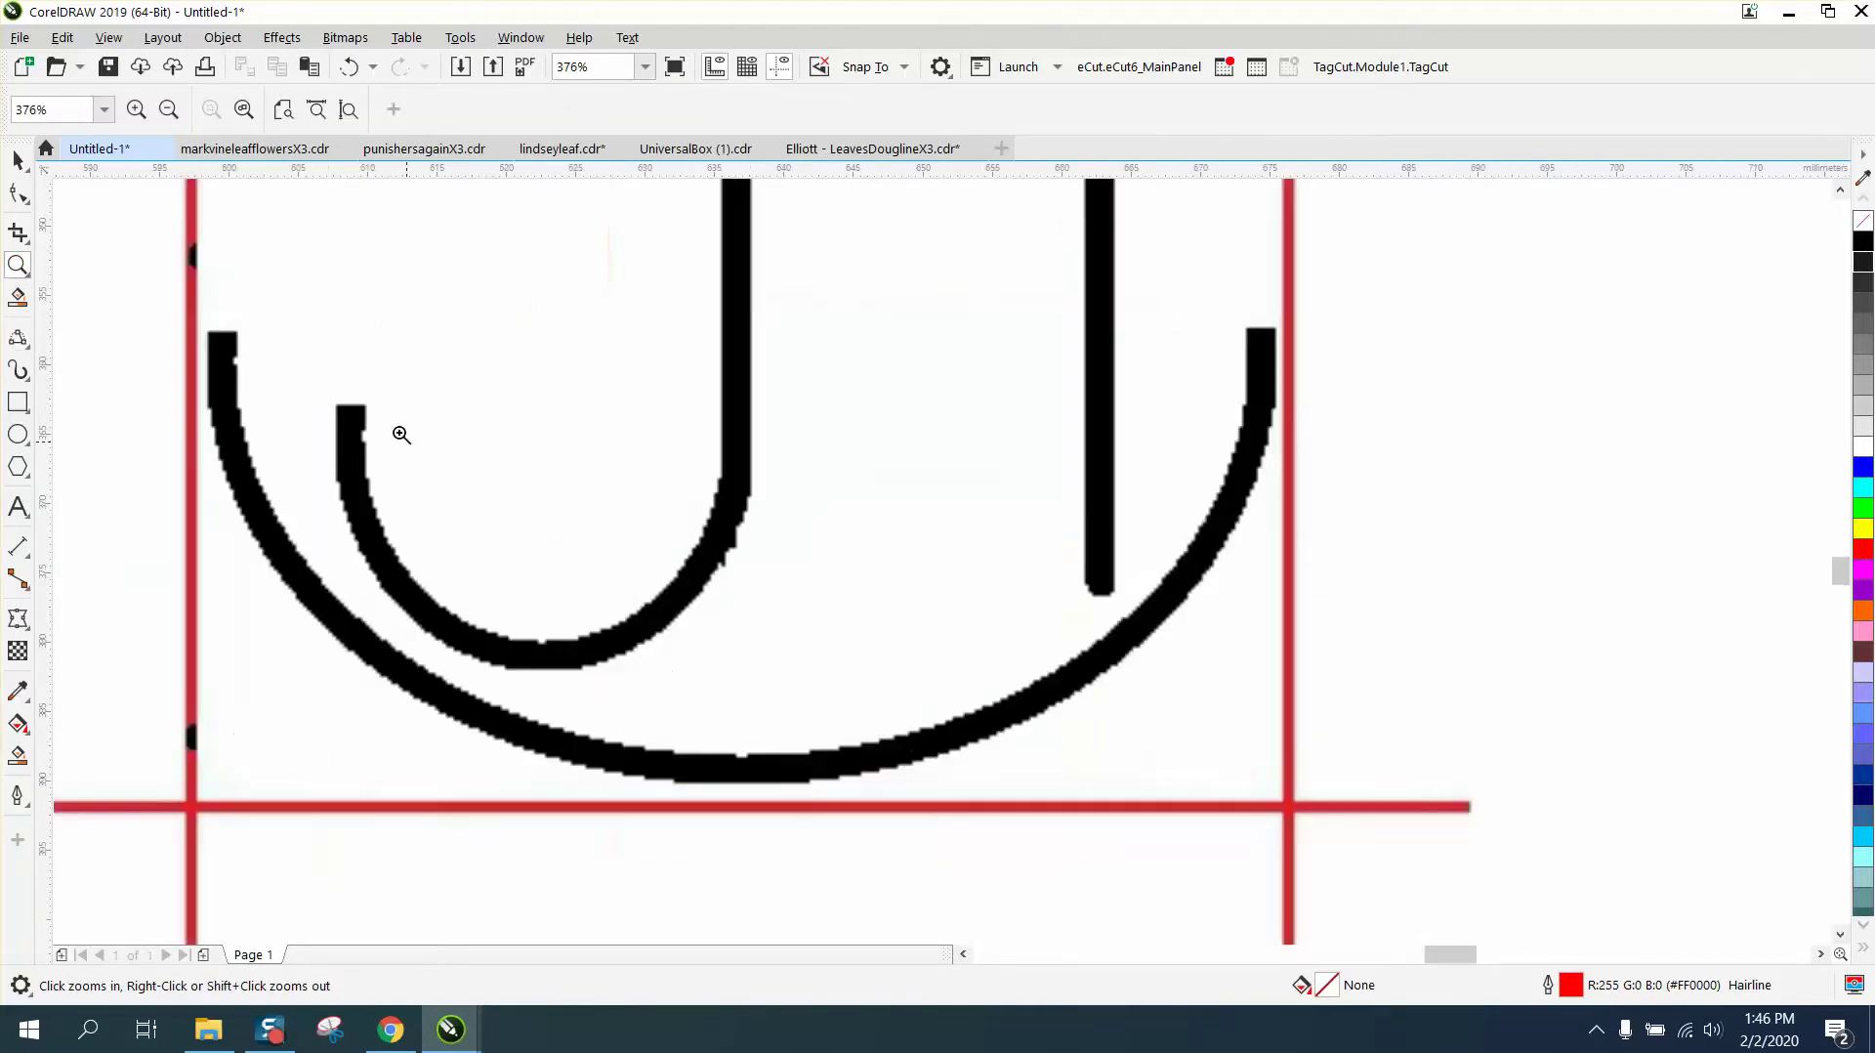
{"action": "left_click", "coordinate": [18, 337]}
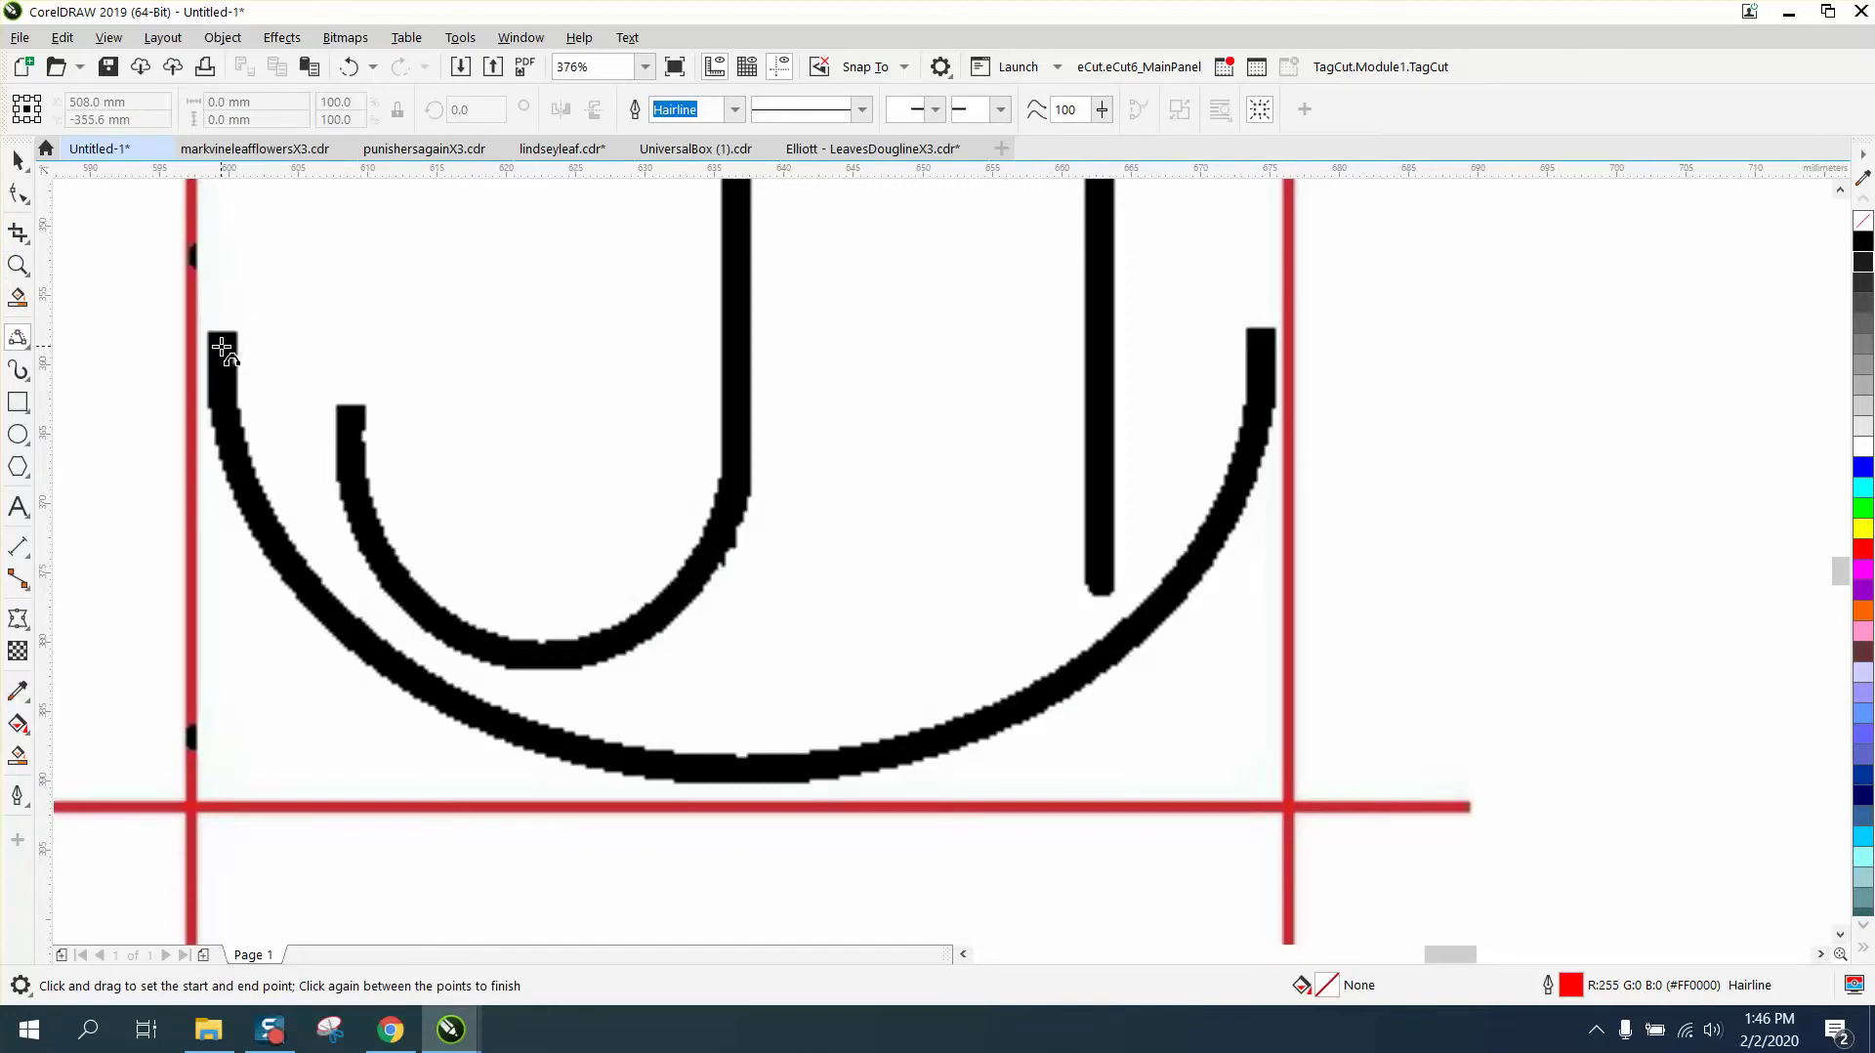
{"action": "left_click_drag", "start_coordinate": [223, 346], "coordinate": [1261, 347]}
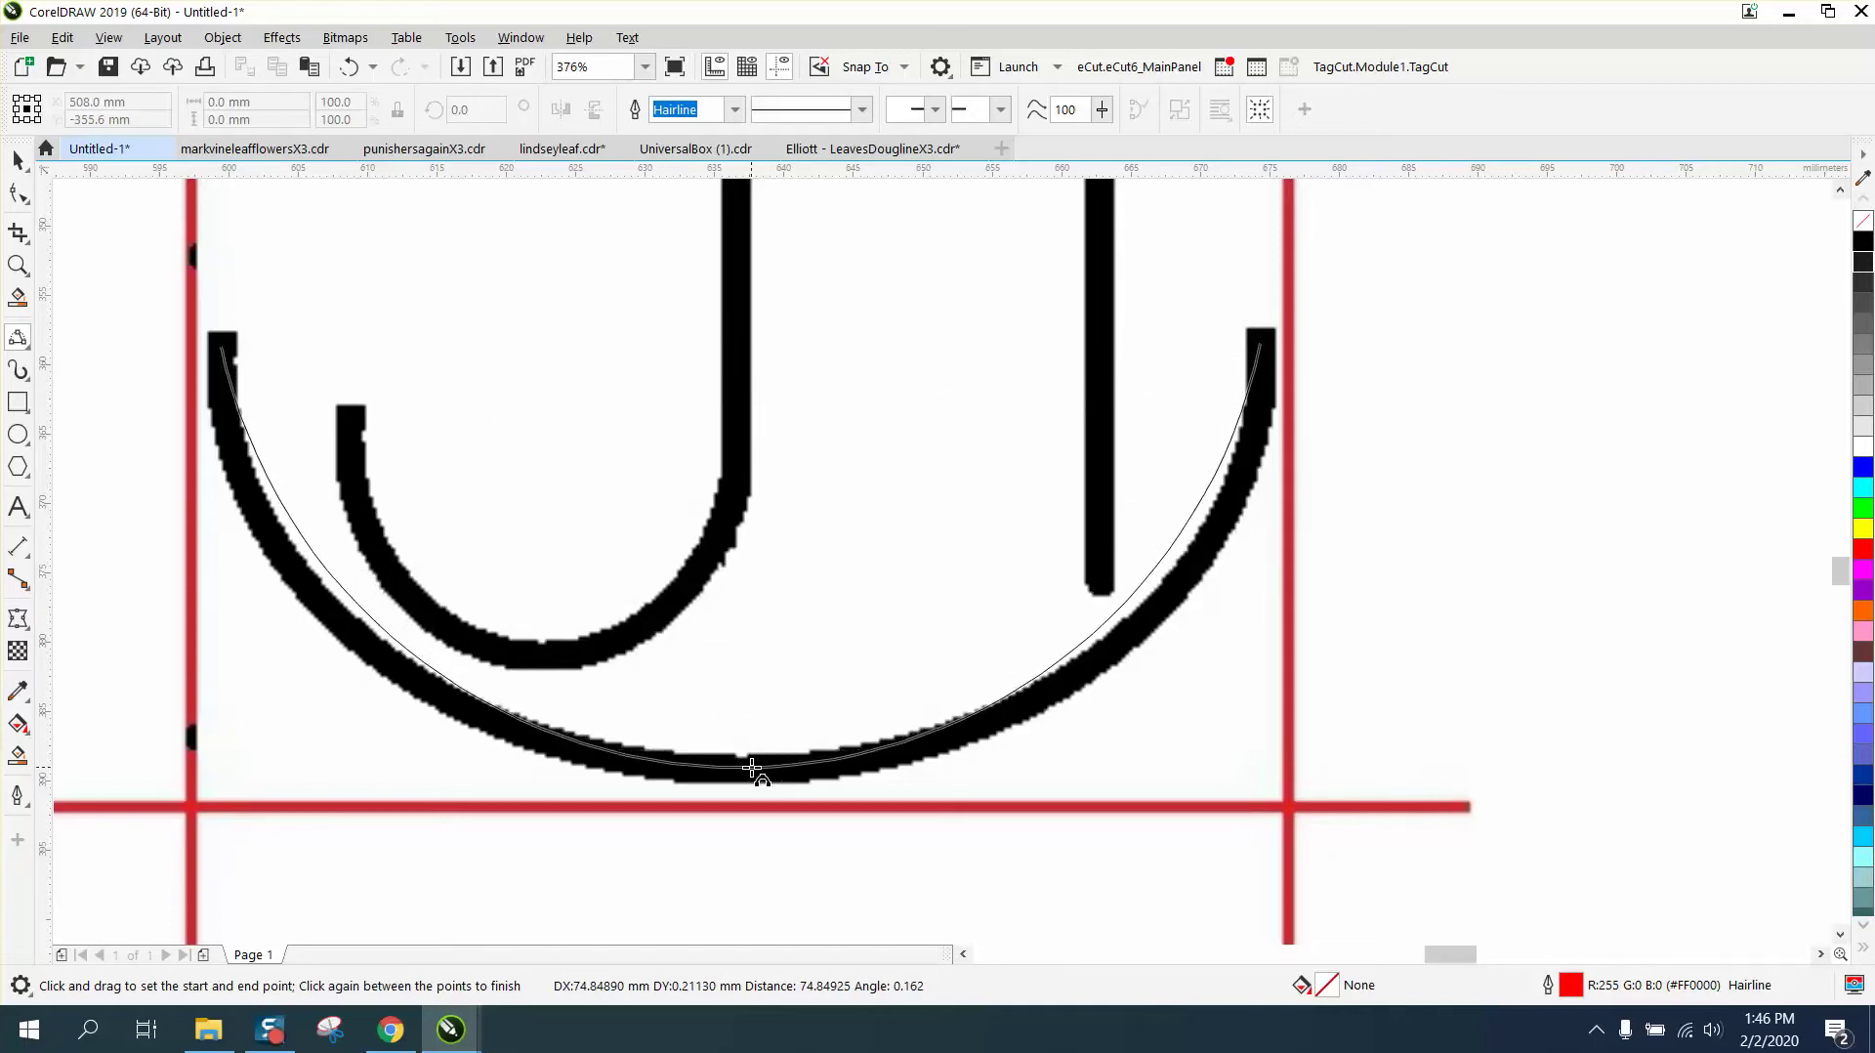
{"action": "left_click", "coordinate": [752, 767]}
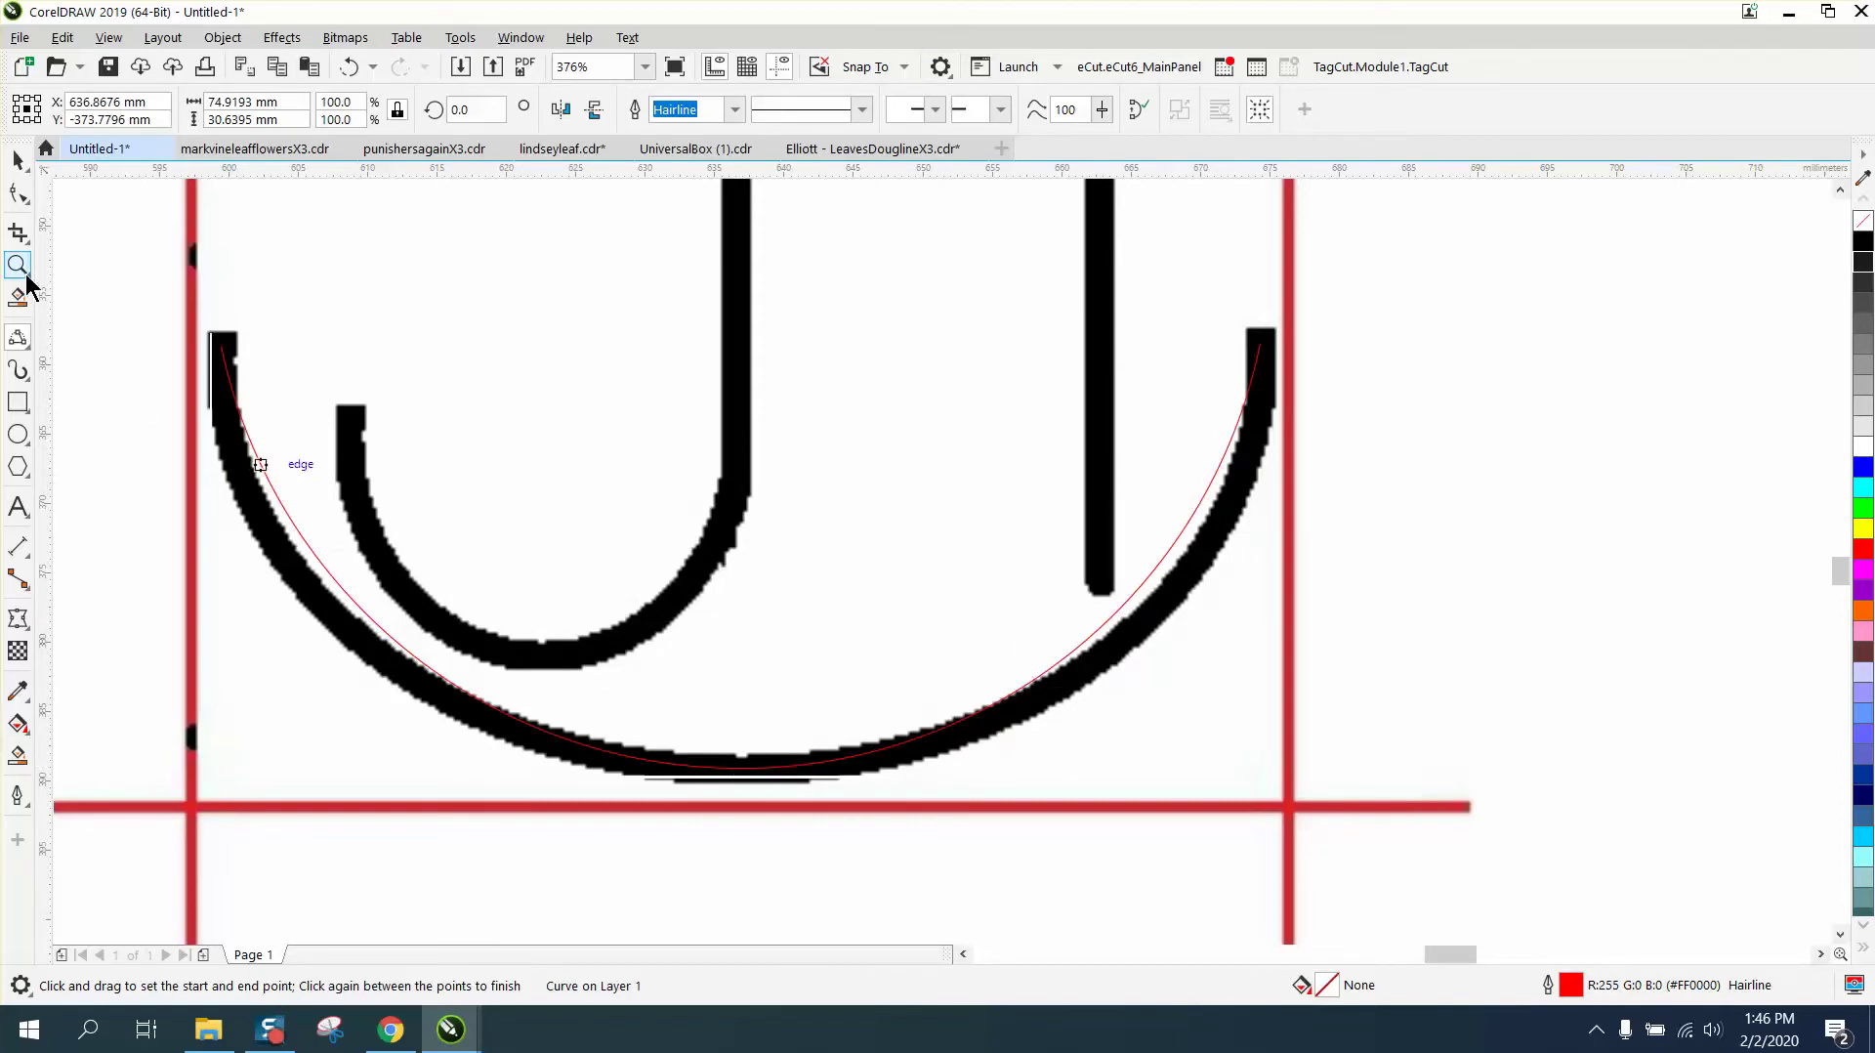
Drag the curve's node handles so both sides hug the outer black arc.
{"action": "left_click", "coordinate": [19, 194]}
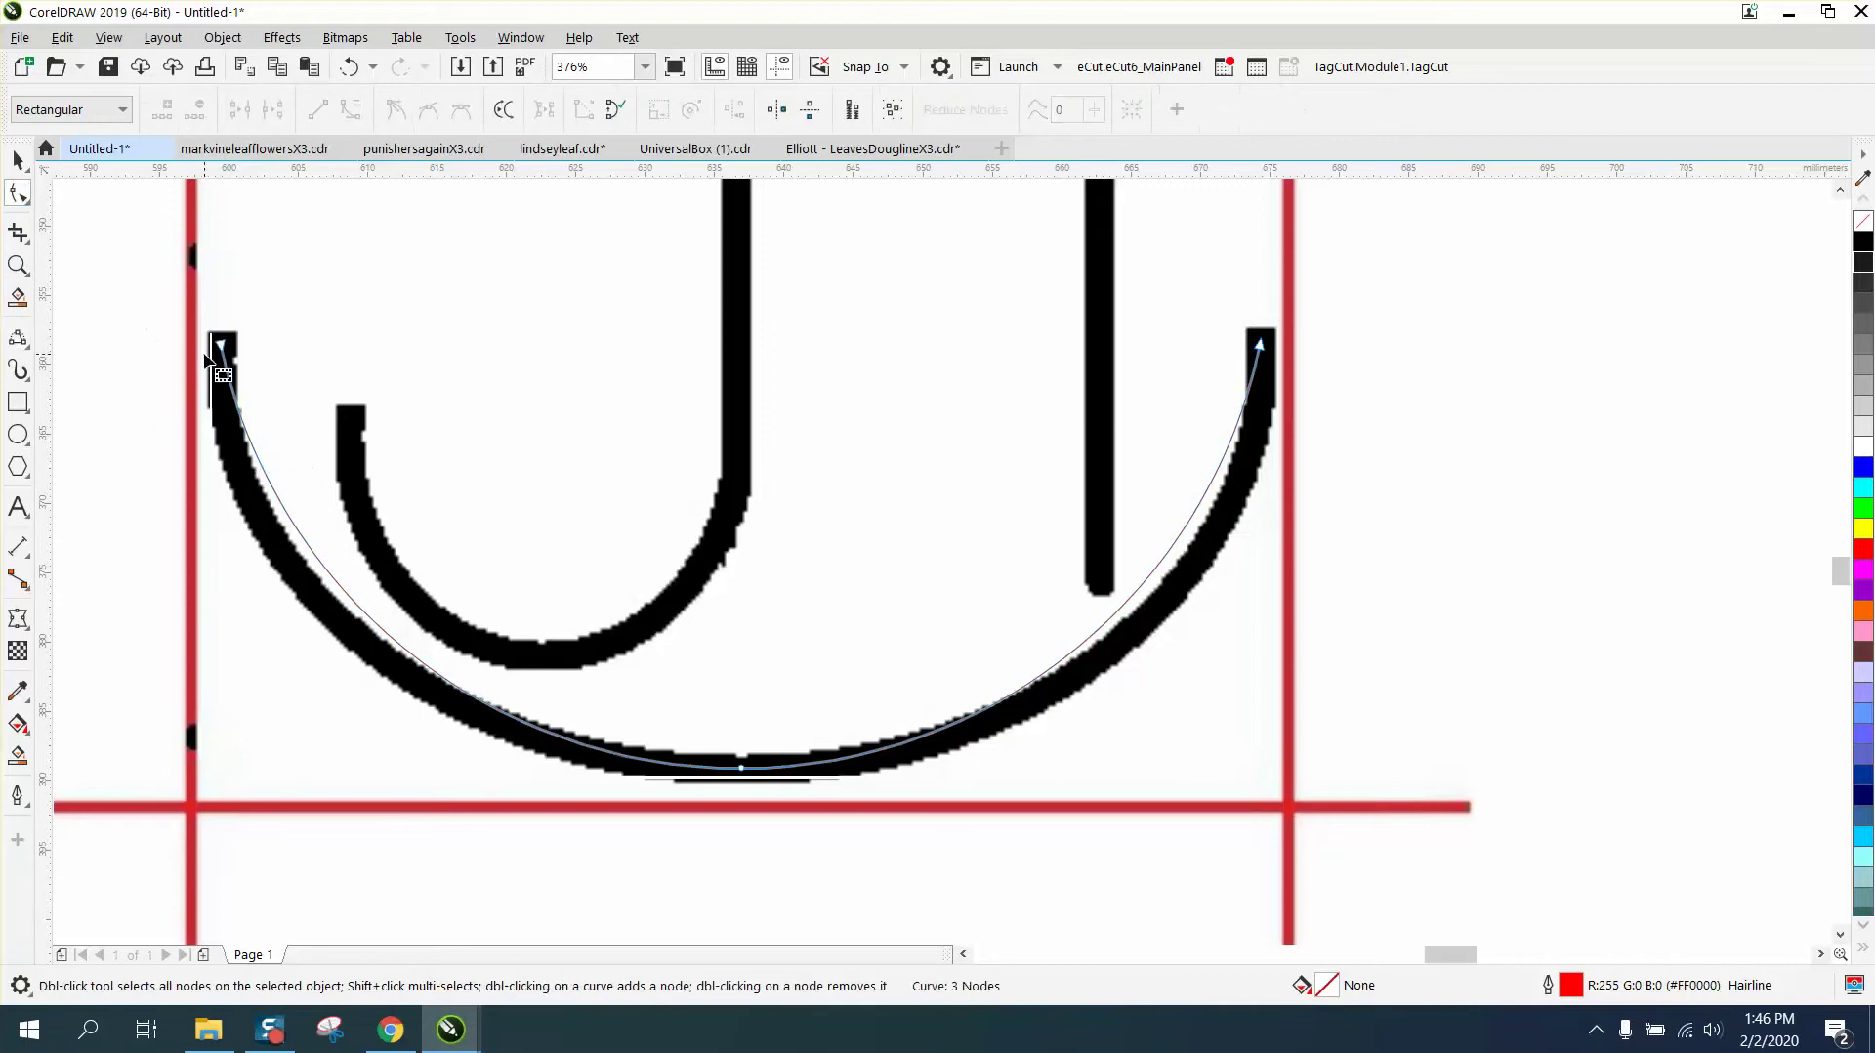
{"action": "left_click", "coordinate": [220, 344]}
{"action": "left_click_drag", "start_coordinate": [271, 594], "coordinate": [206, 605]}
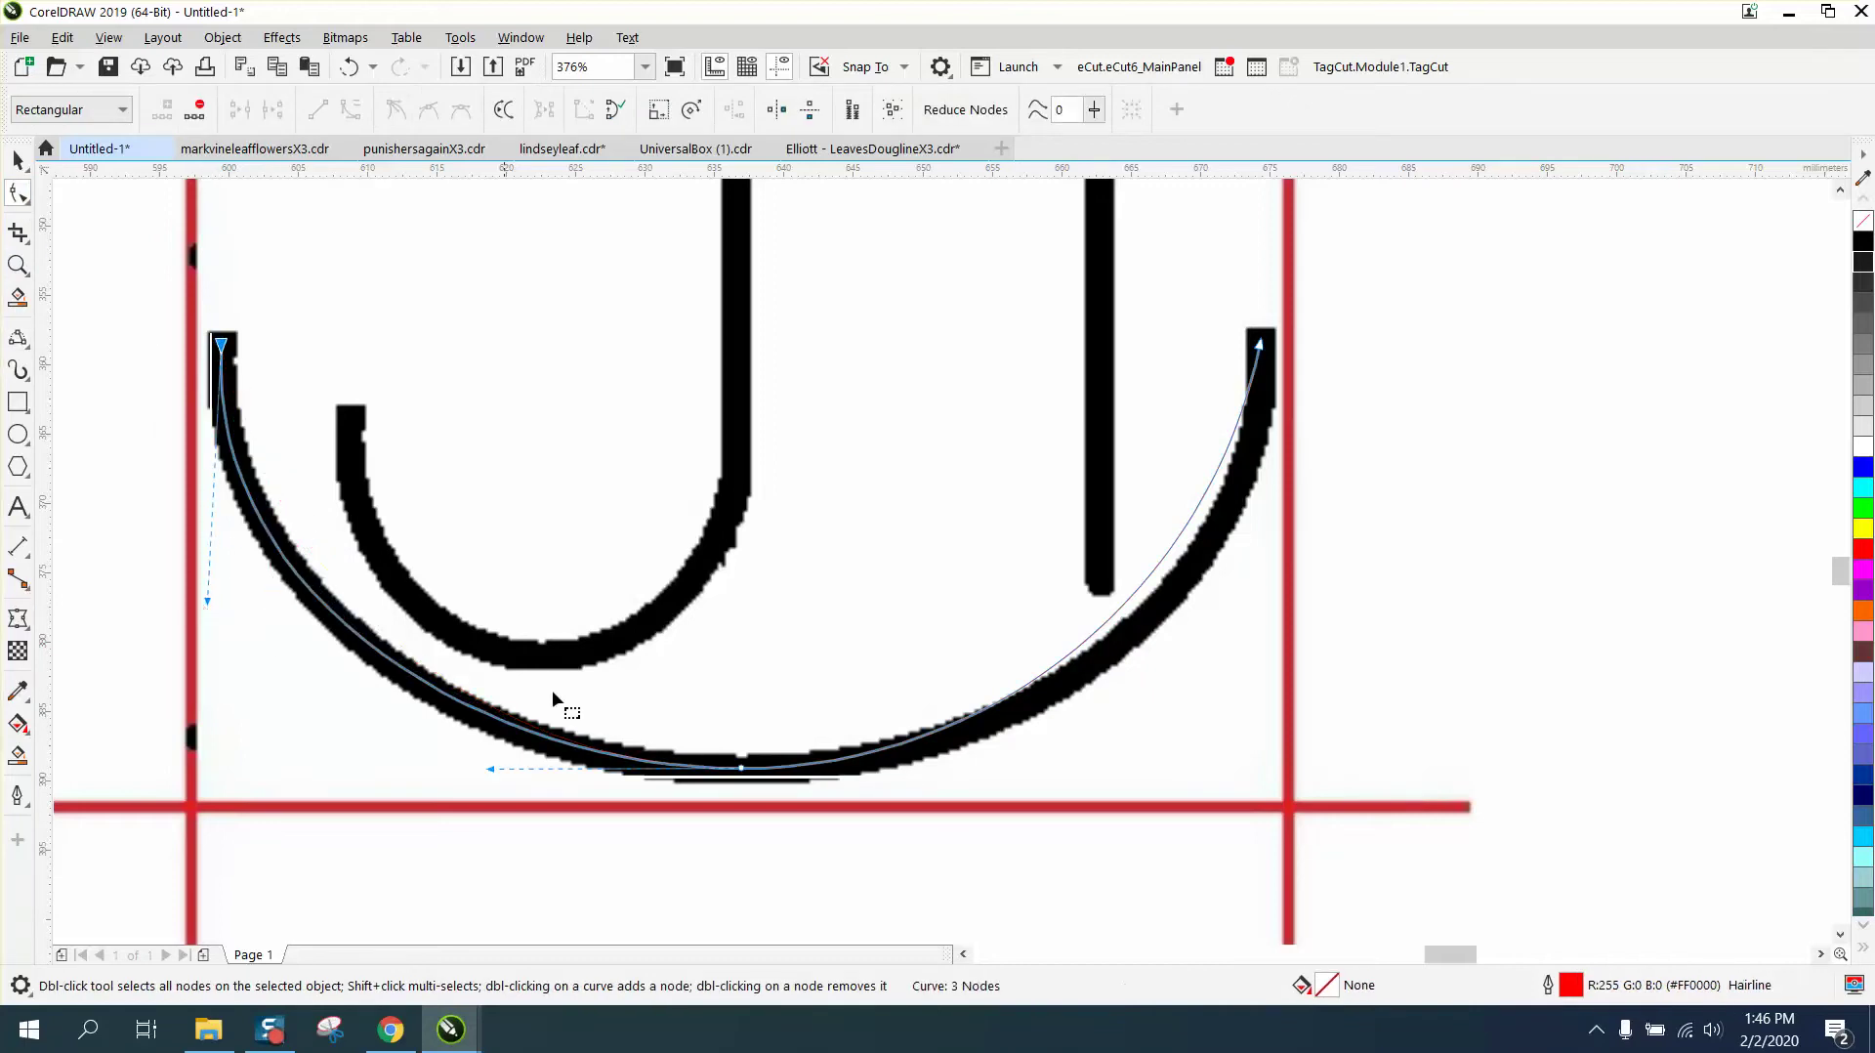
{"action": "left_click_drag", "start_coordinate": [492, 767], "coordinate": [488, 777]}
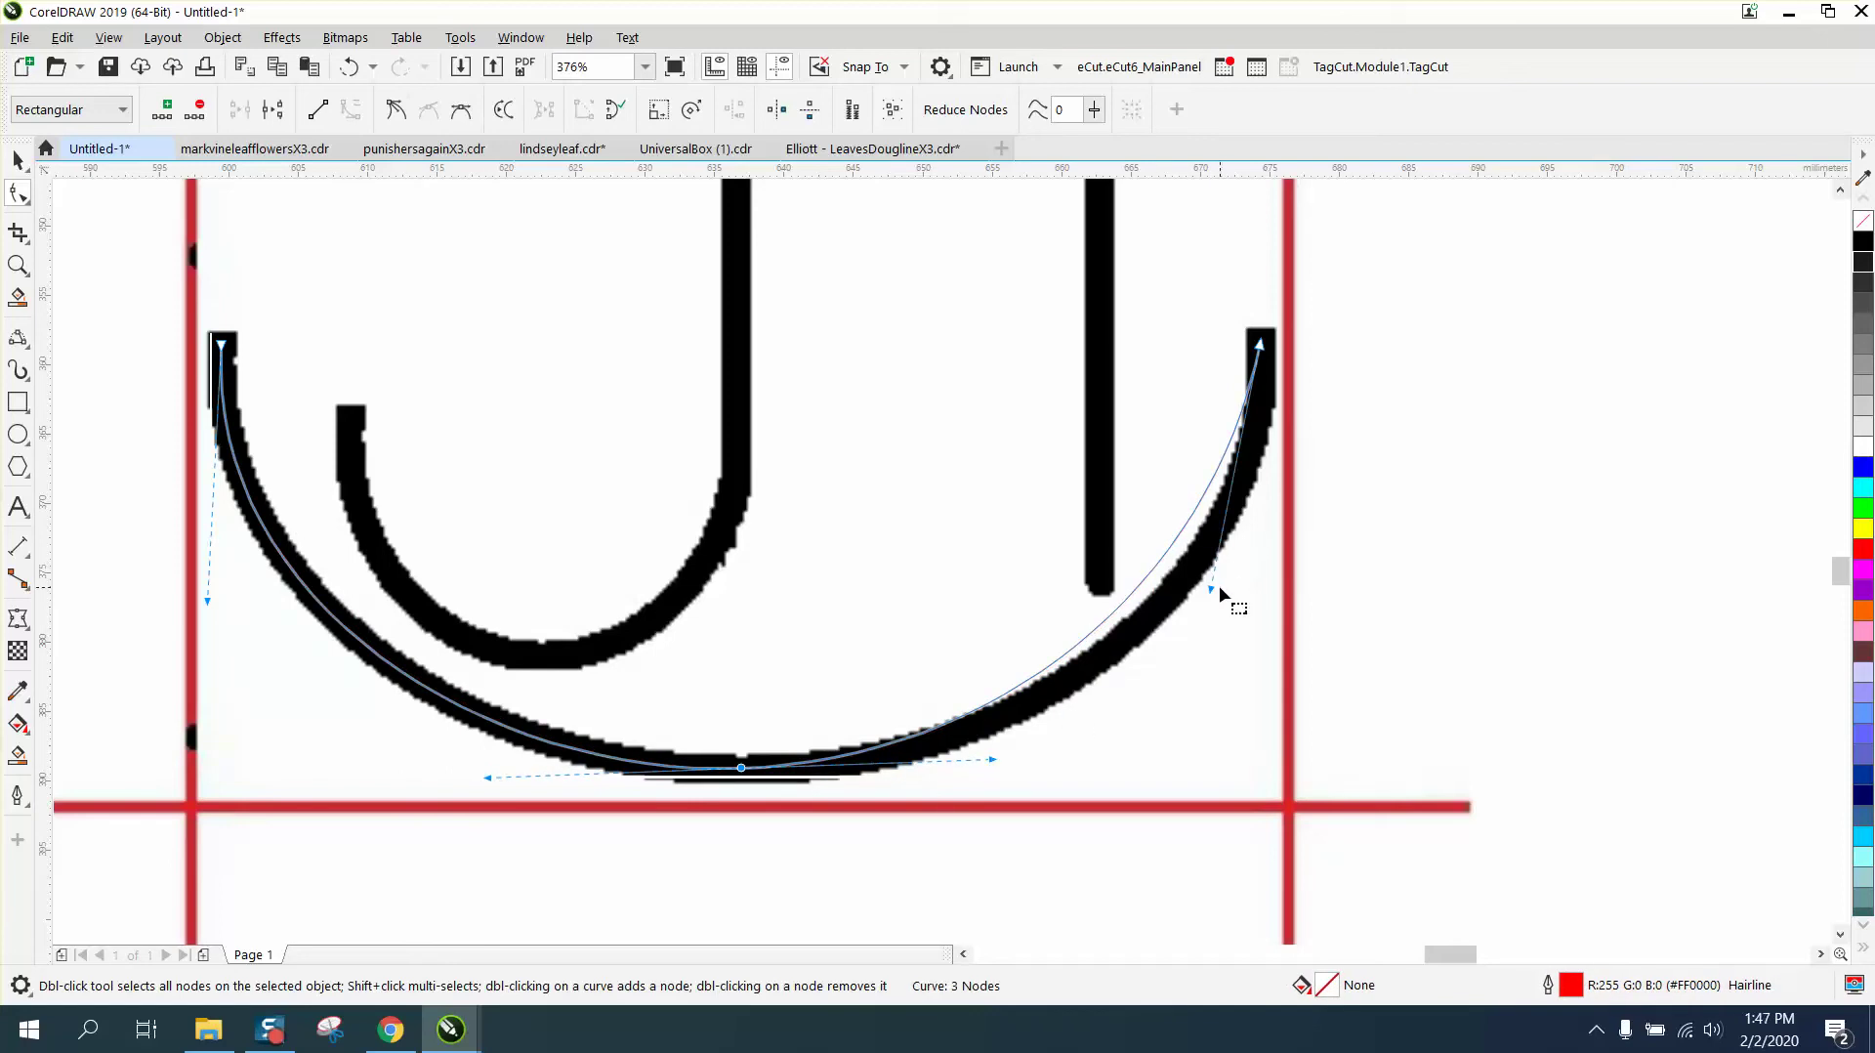
{"action": "left_click_drag", "start_coordinate": [1210, 589], "coordinate": [1275, 598]}
{"action": "left_click_drag", "start_coordinate": [996, 758], "coordinate": [1000, 765]}
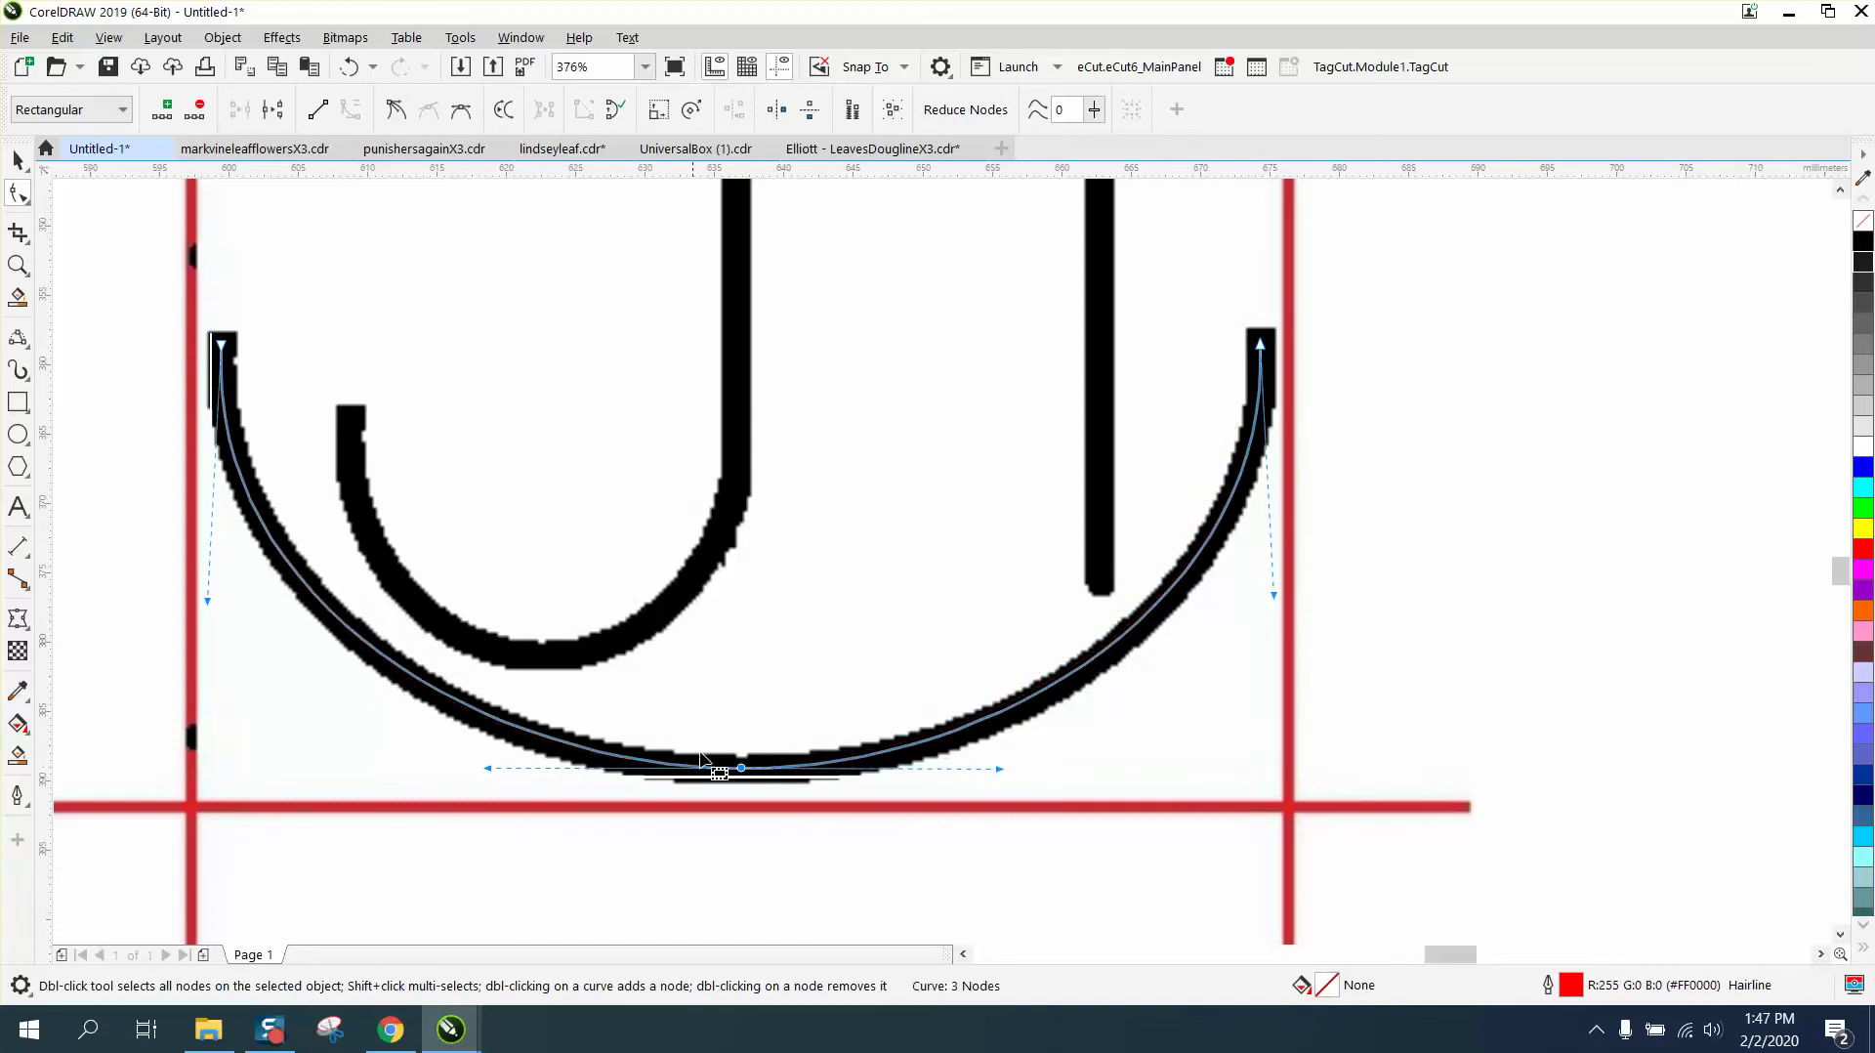
Turn the bottom node into a cusp and fine-tune the handles on either side.
{"action": "right_click", "coordinate": [742, 770]}
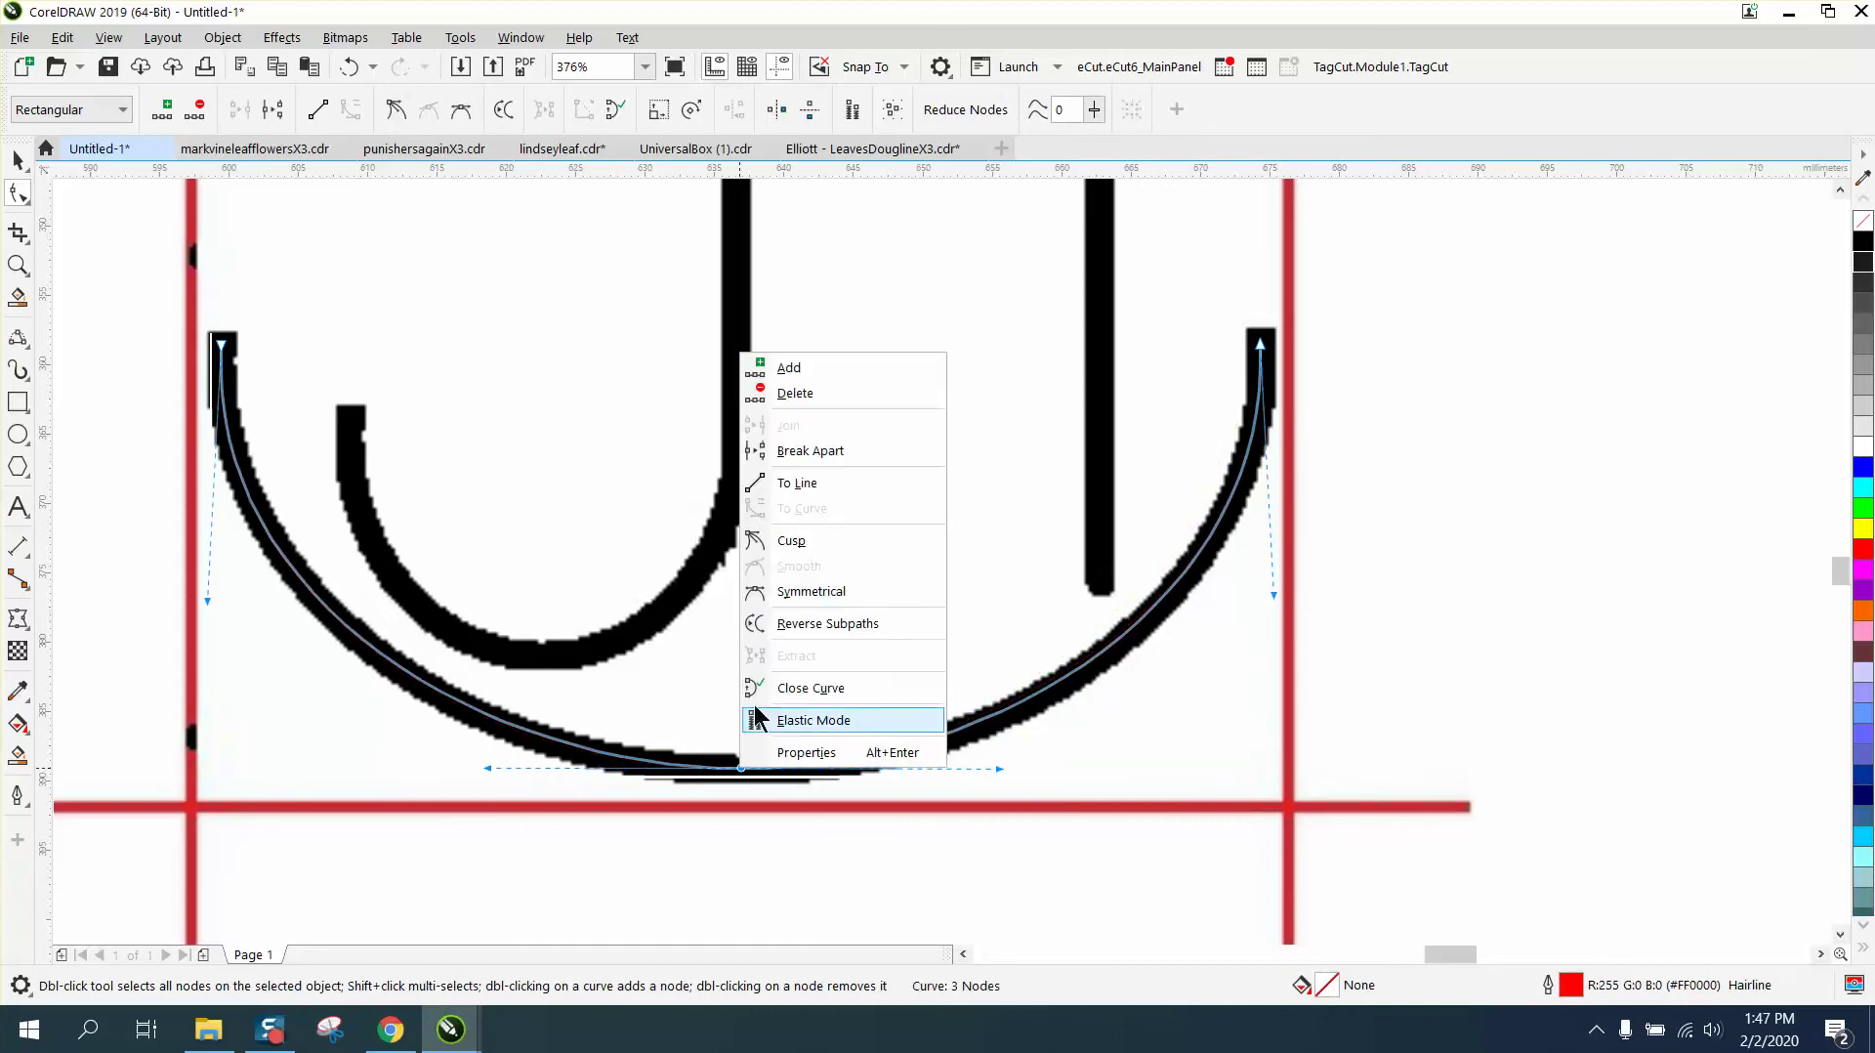
{"action": "left_click", "coordinate": [781, 541]}
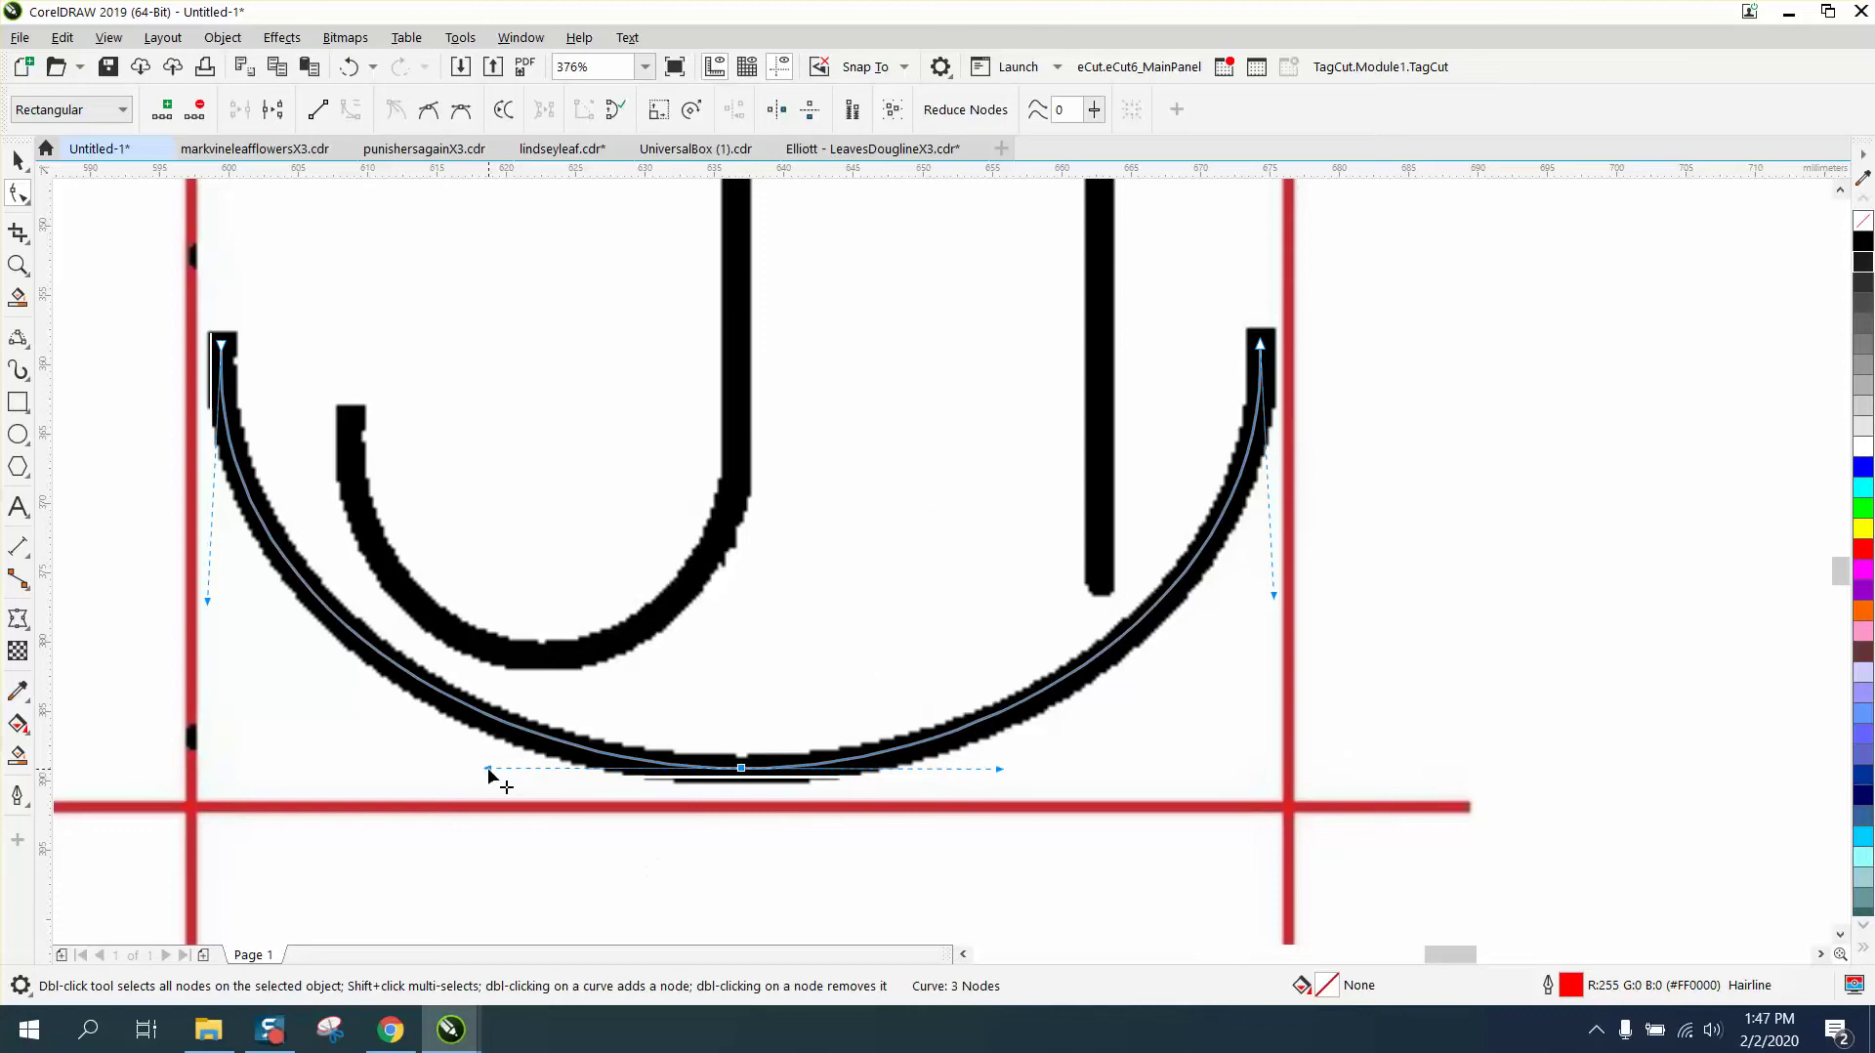
{"action": "left_click_drag", "start_coordinate": [488, 770], "coordinate": [485, 776]}
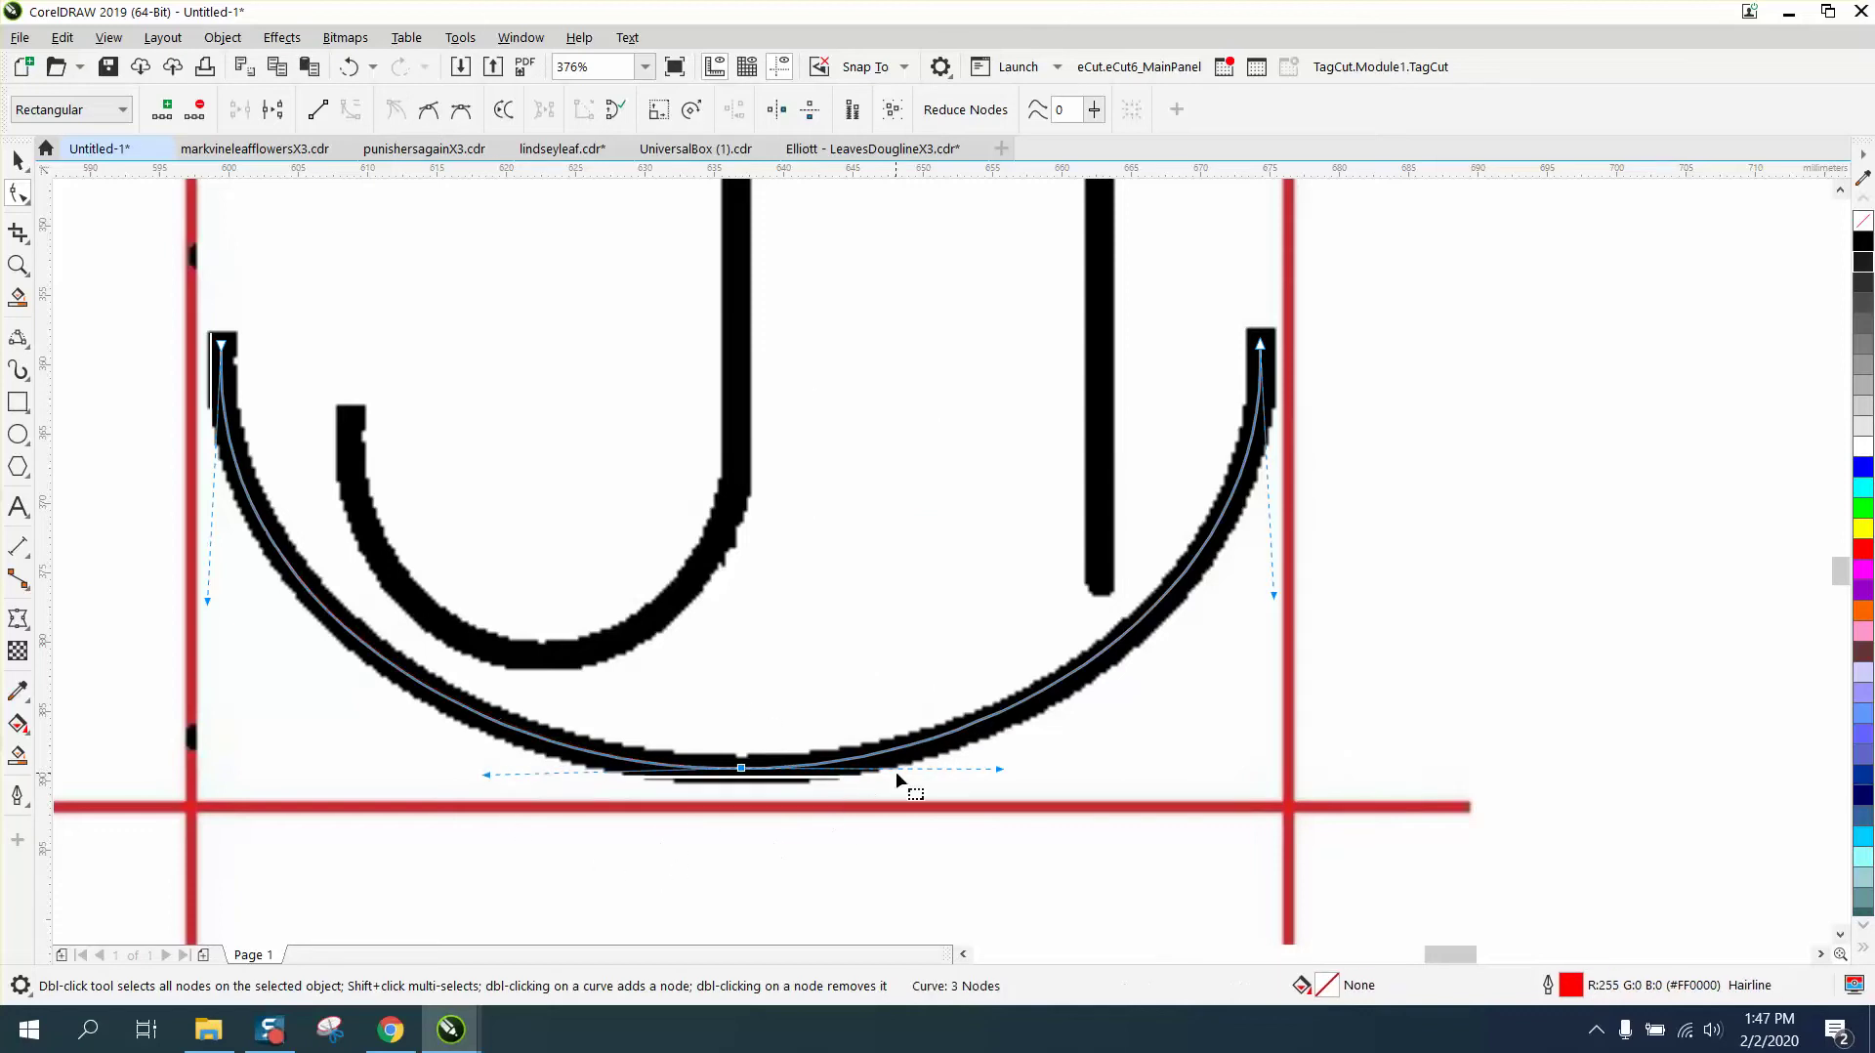
{"action": "left_click_drag", "start_coordinate": [1000, 771], "coordinate": [1006, 773]}
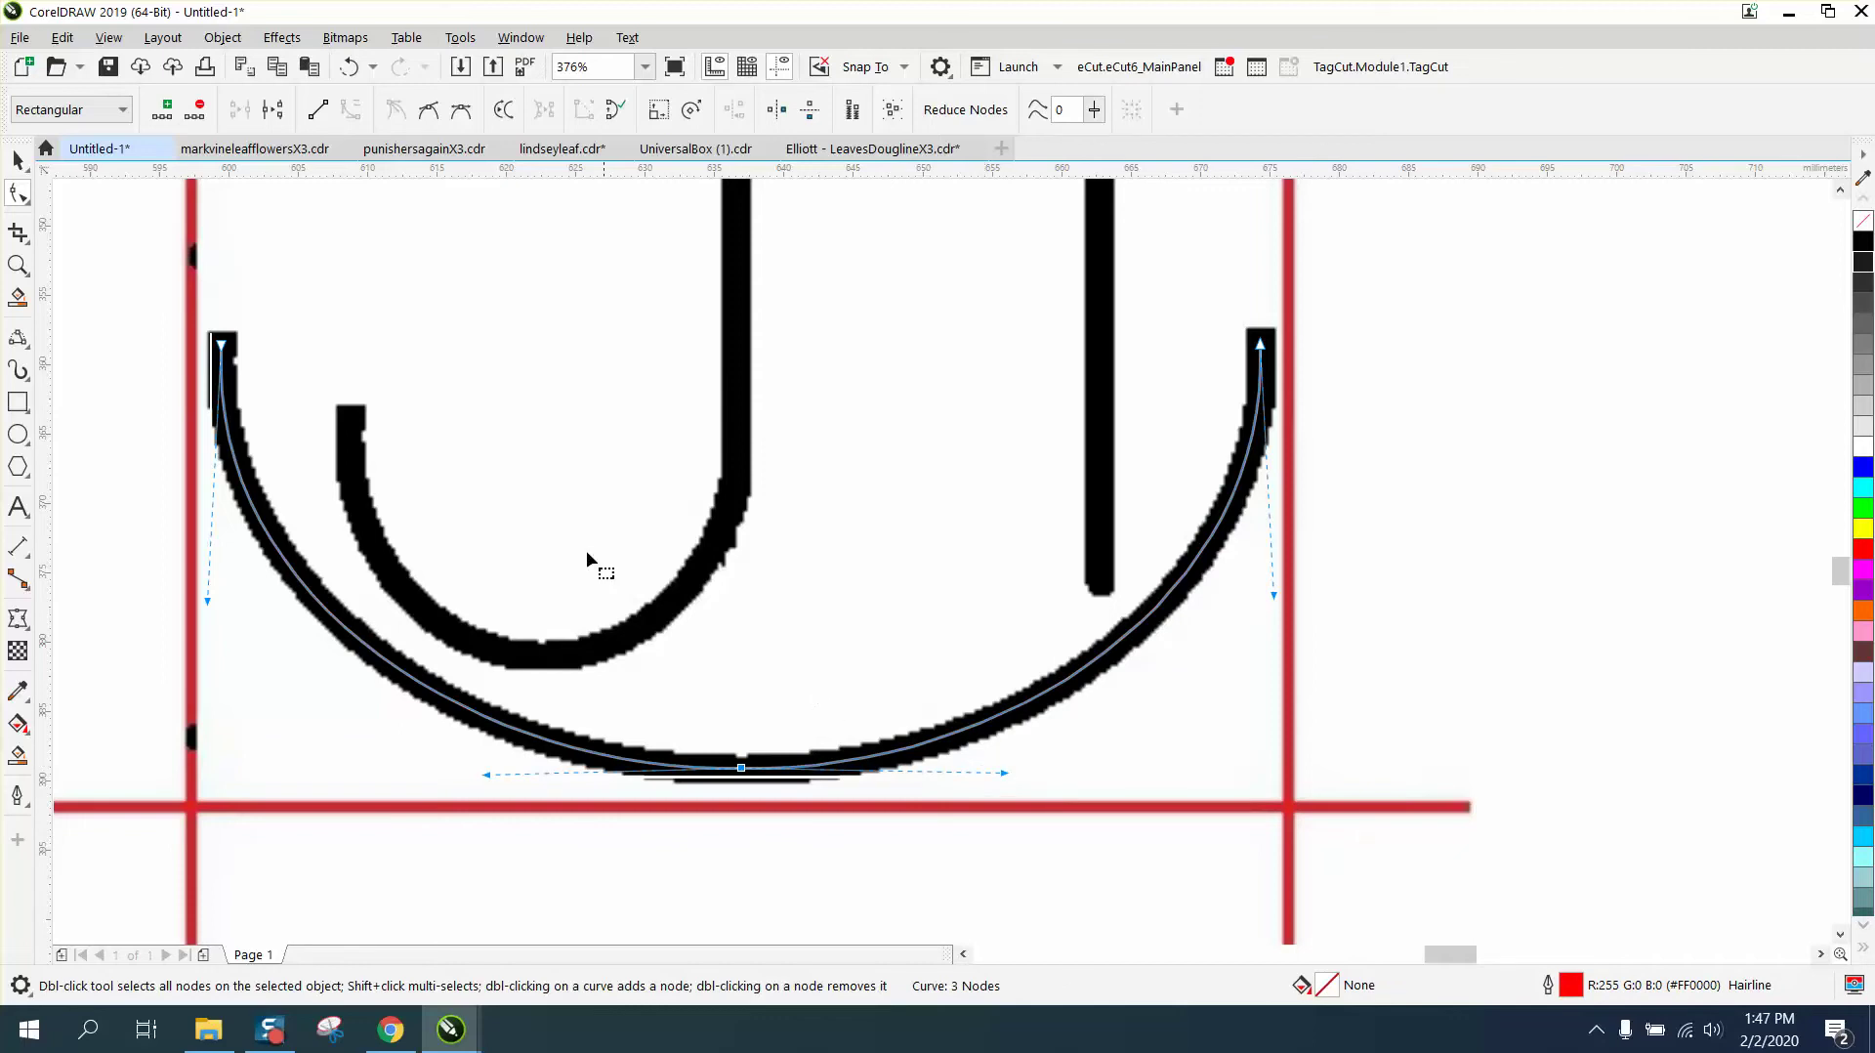
Draw a 3-point curve across the inner J arc's ends, bending it along the J.
{"action": "left_click", "coordinate": [18, 337]}
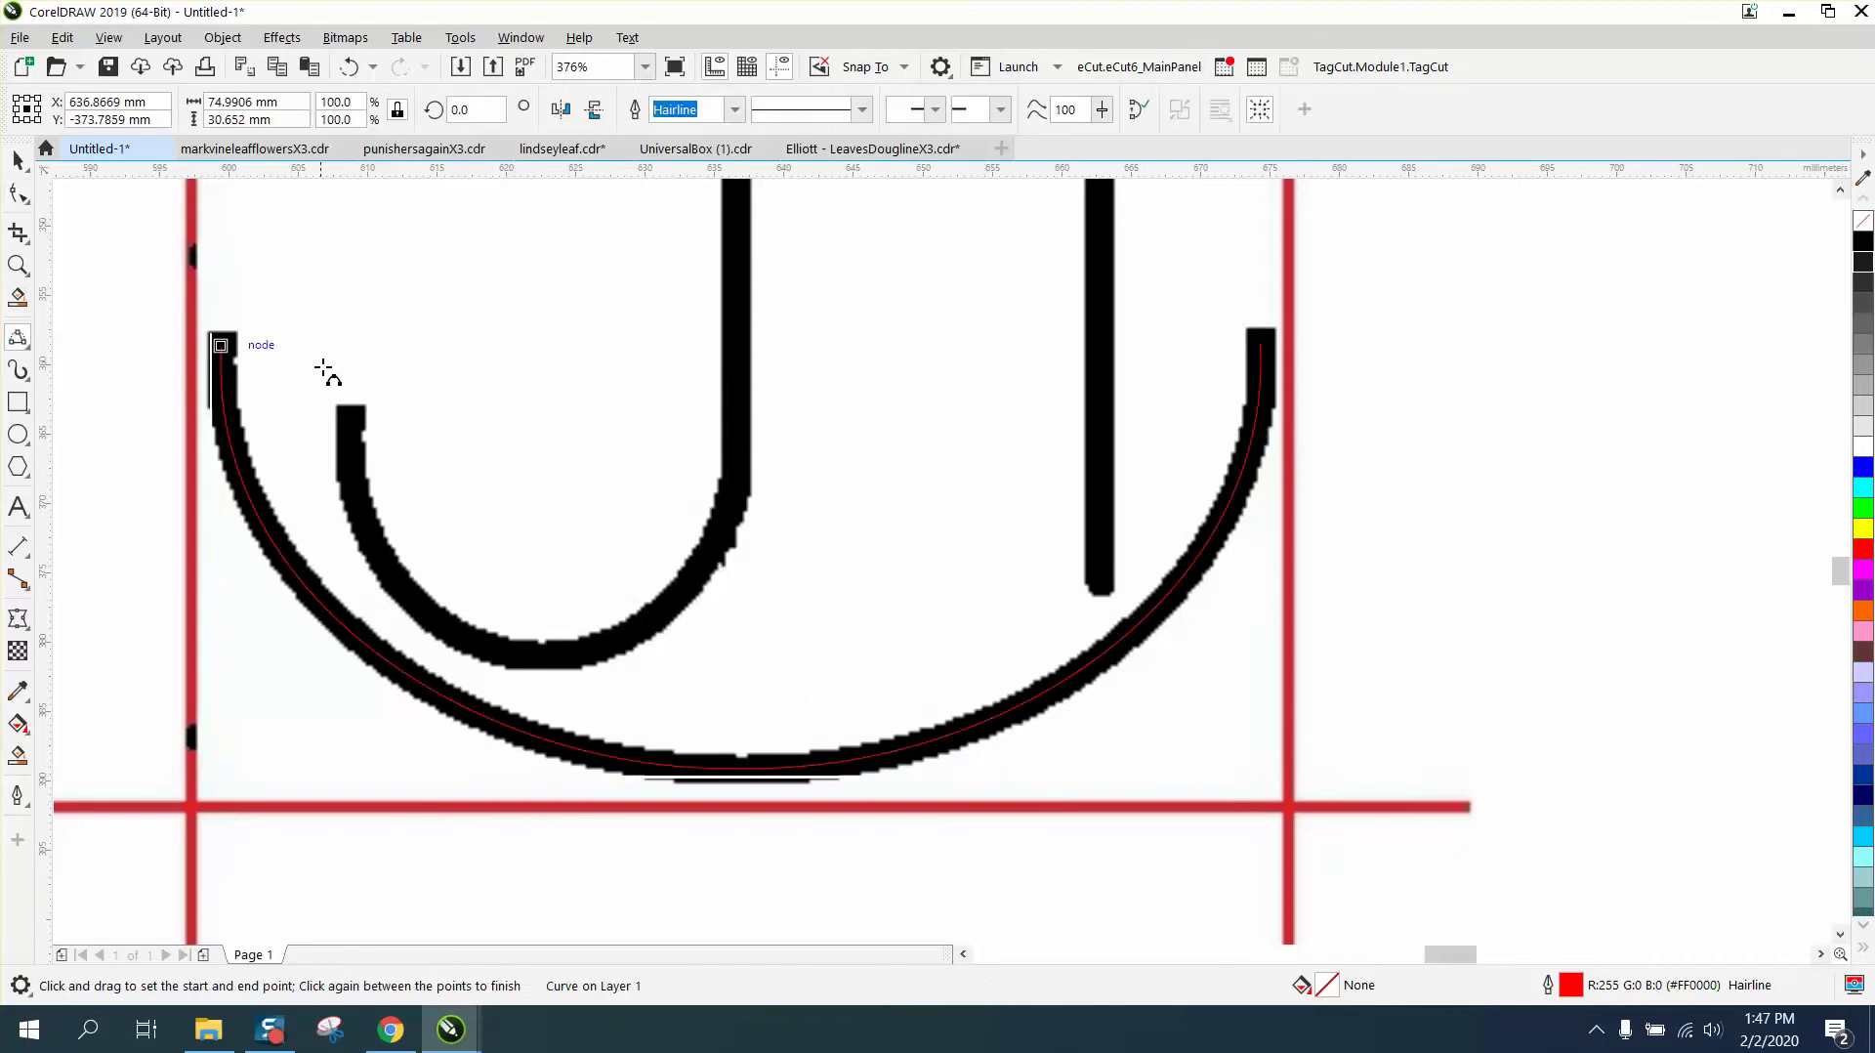
{"action": "left_click_drag", "start_coordinate": [348, 417], "coordinate": [740, 418]}
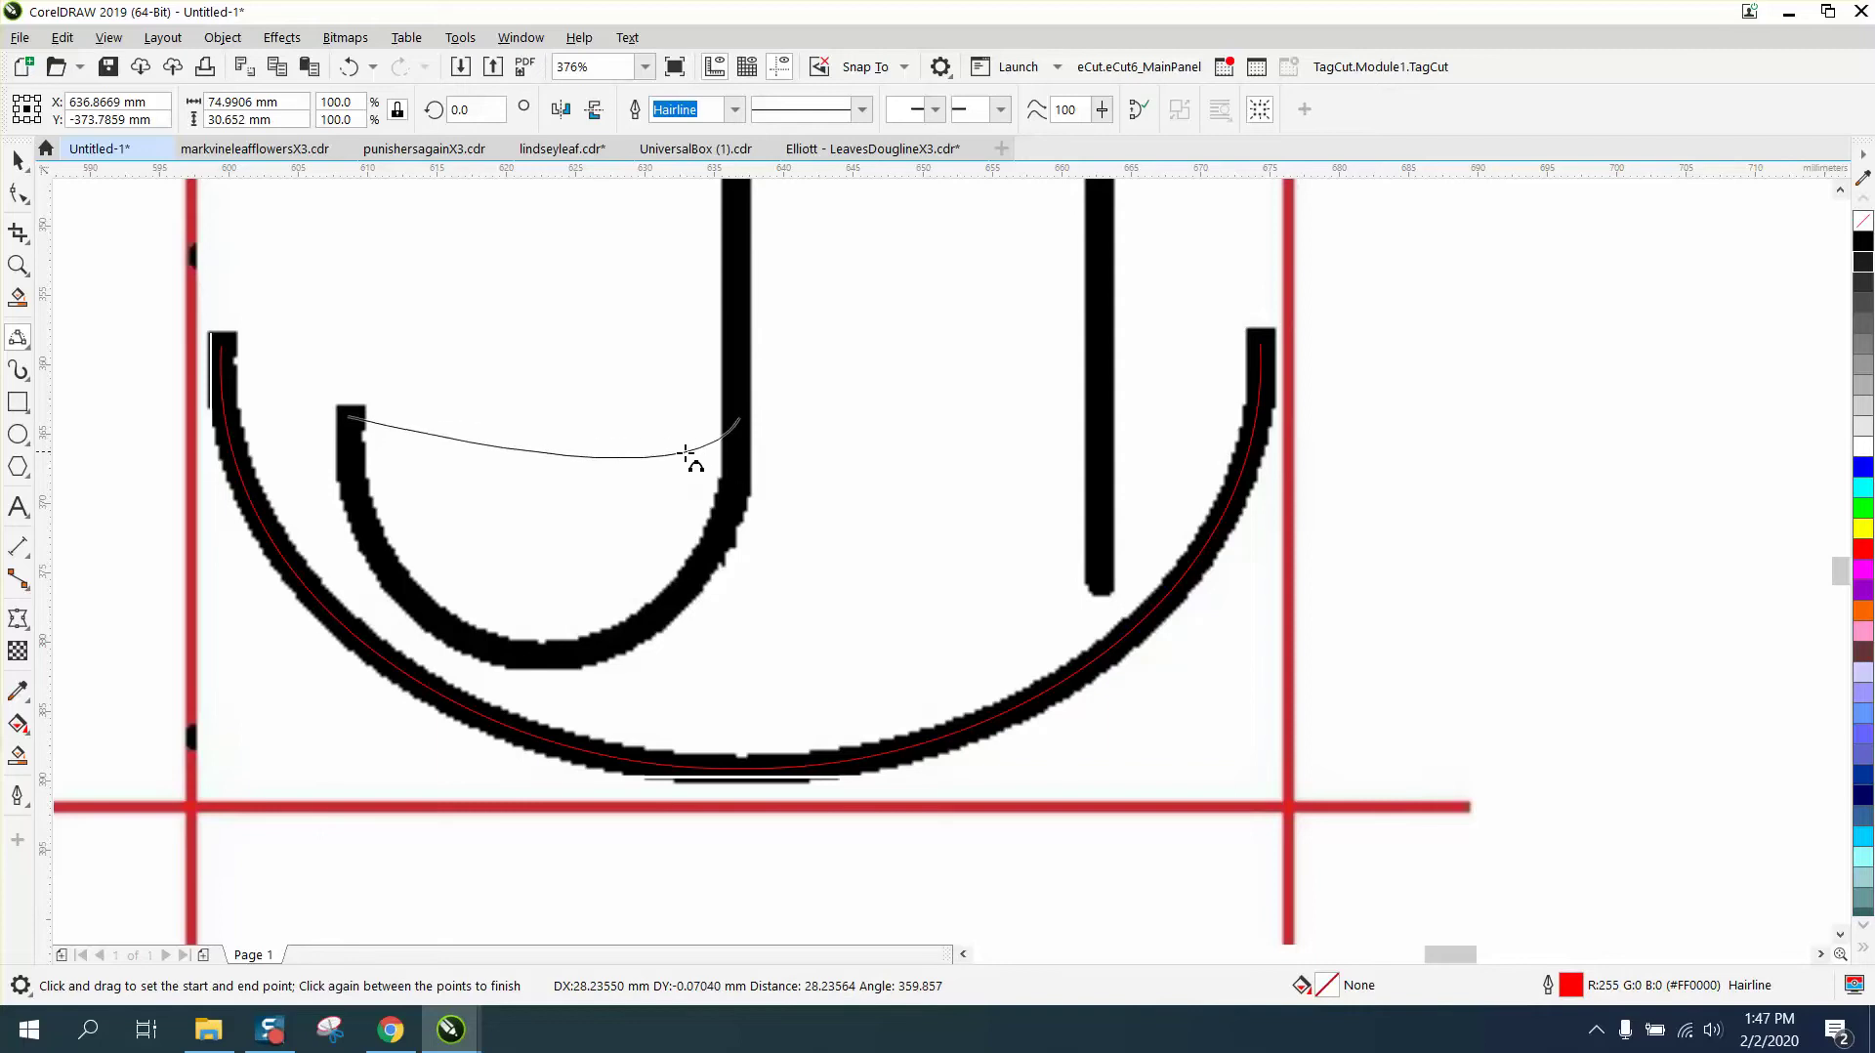
{"action": "left_click", "coordinate": [554, 652]}
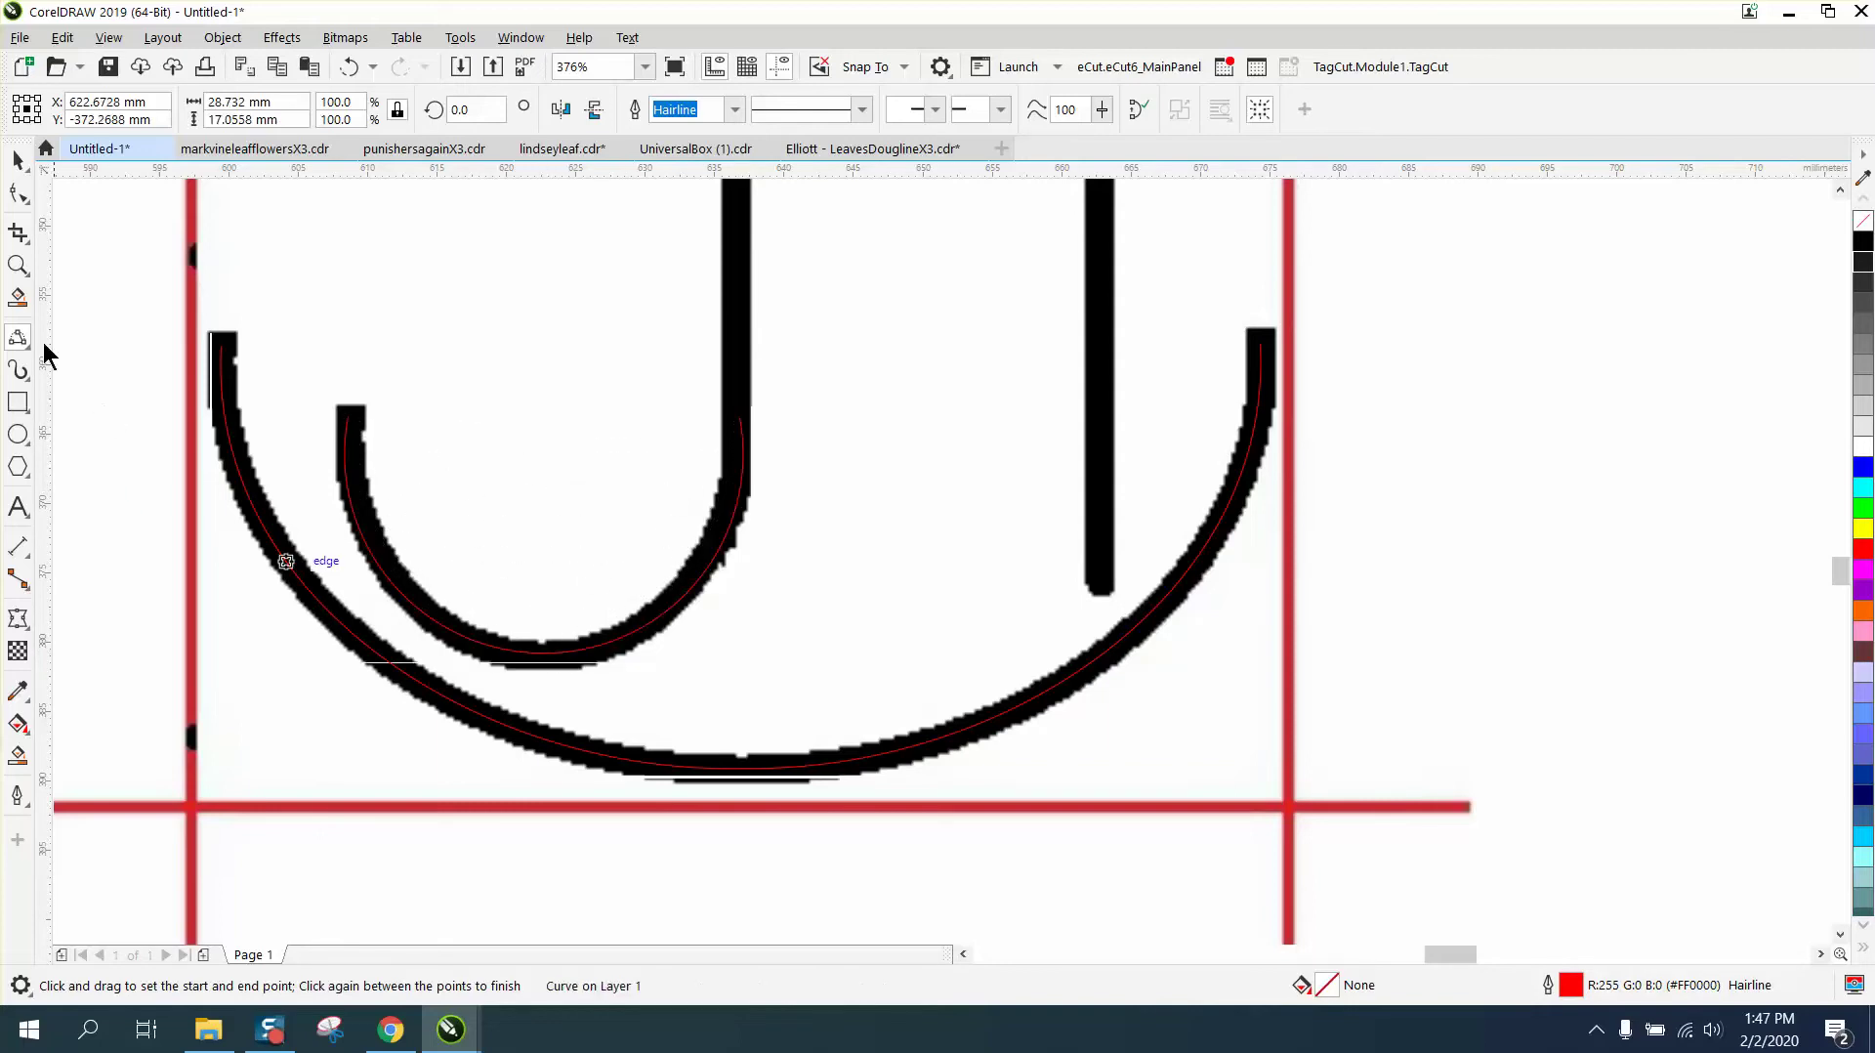
Reshape the inner curve's end-node handles to point straight down along the J stroke.
{"action": "left_click", "coordinate": [17, 264]}
{"action": "left_click_drag", "start_coordinate": [240, 345], "coordinate": [869, 723]}
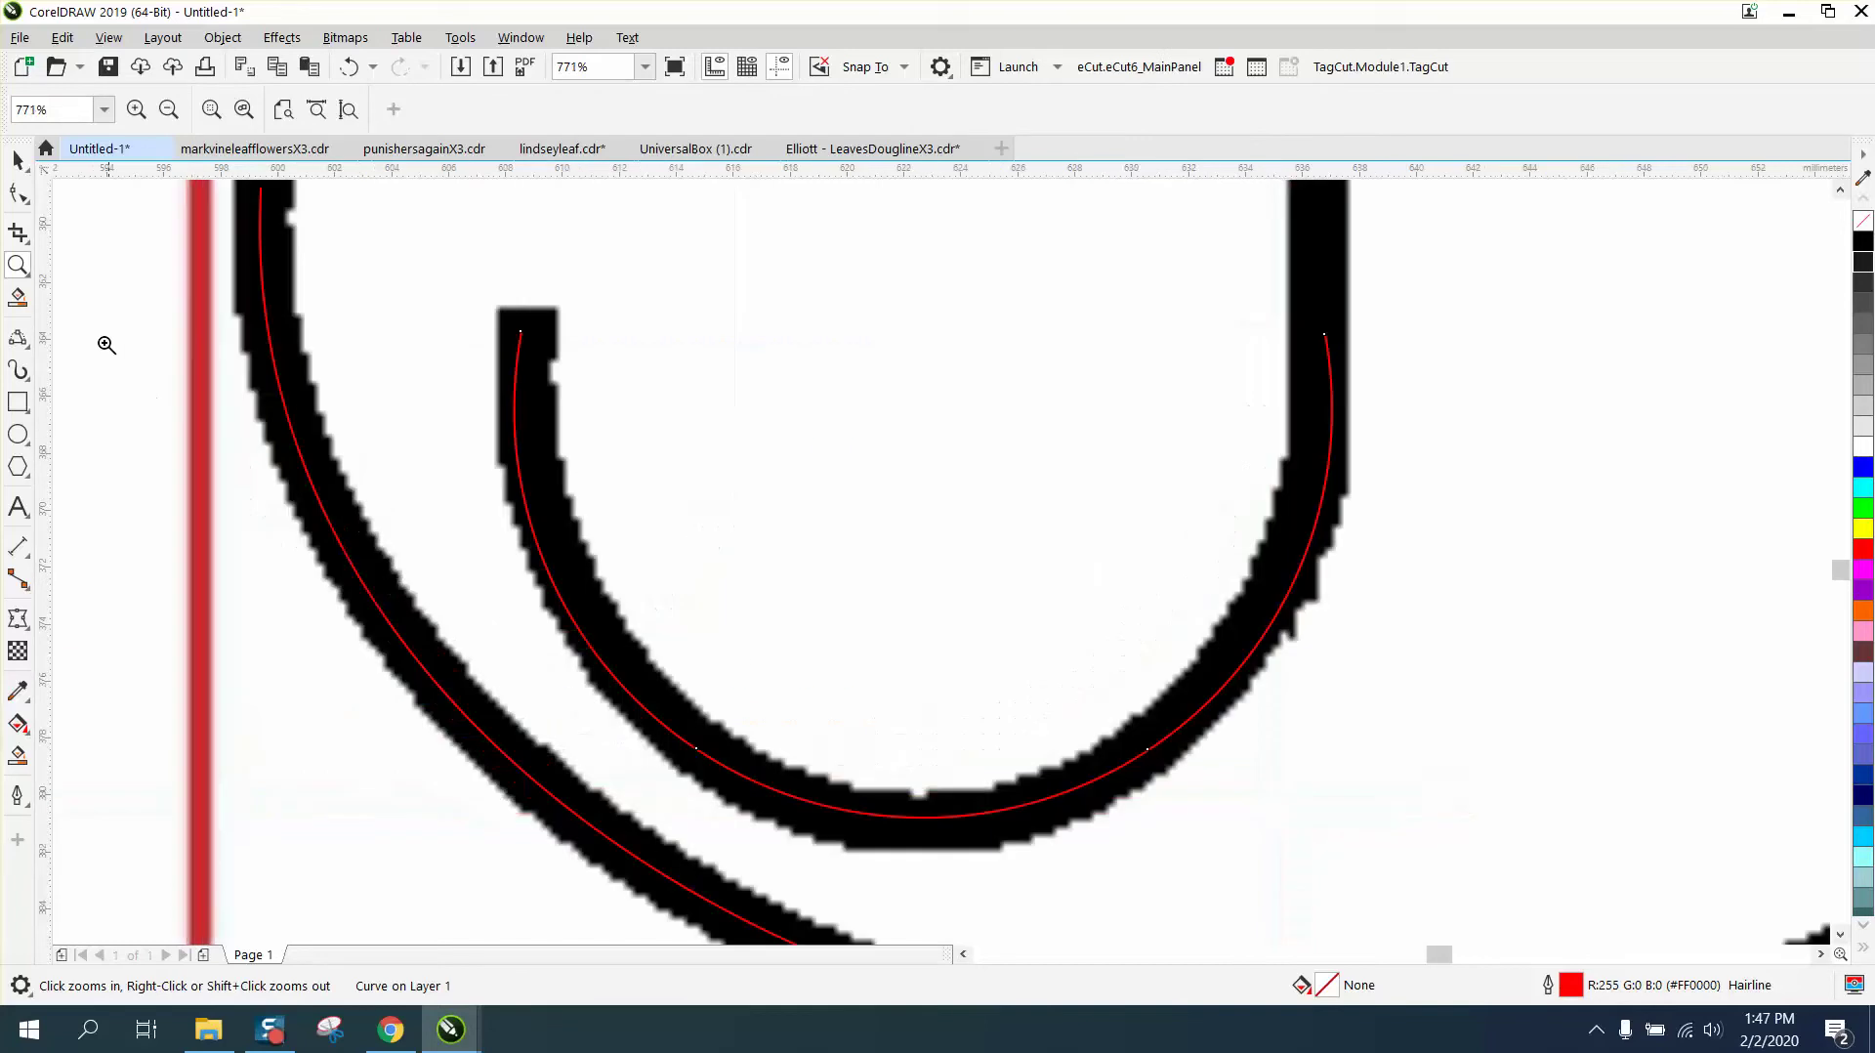
{"action": "left_click", "coordinate": [20, 194]}
{"action": "left_click", "coordinate": [521, 330]}
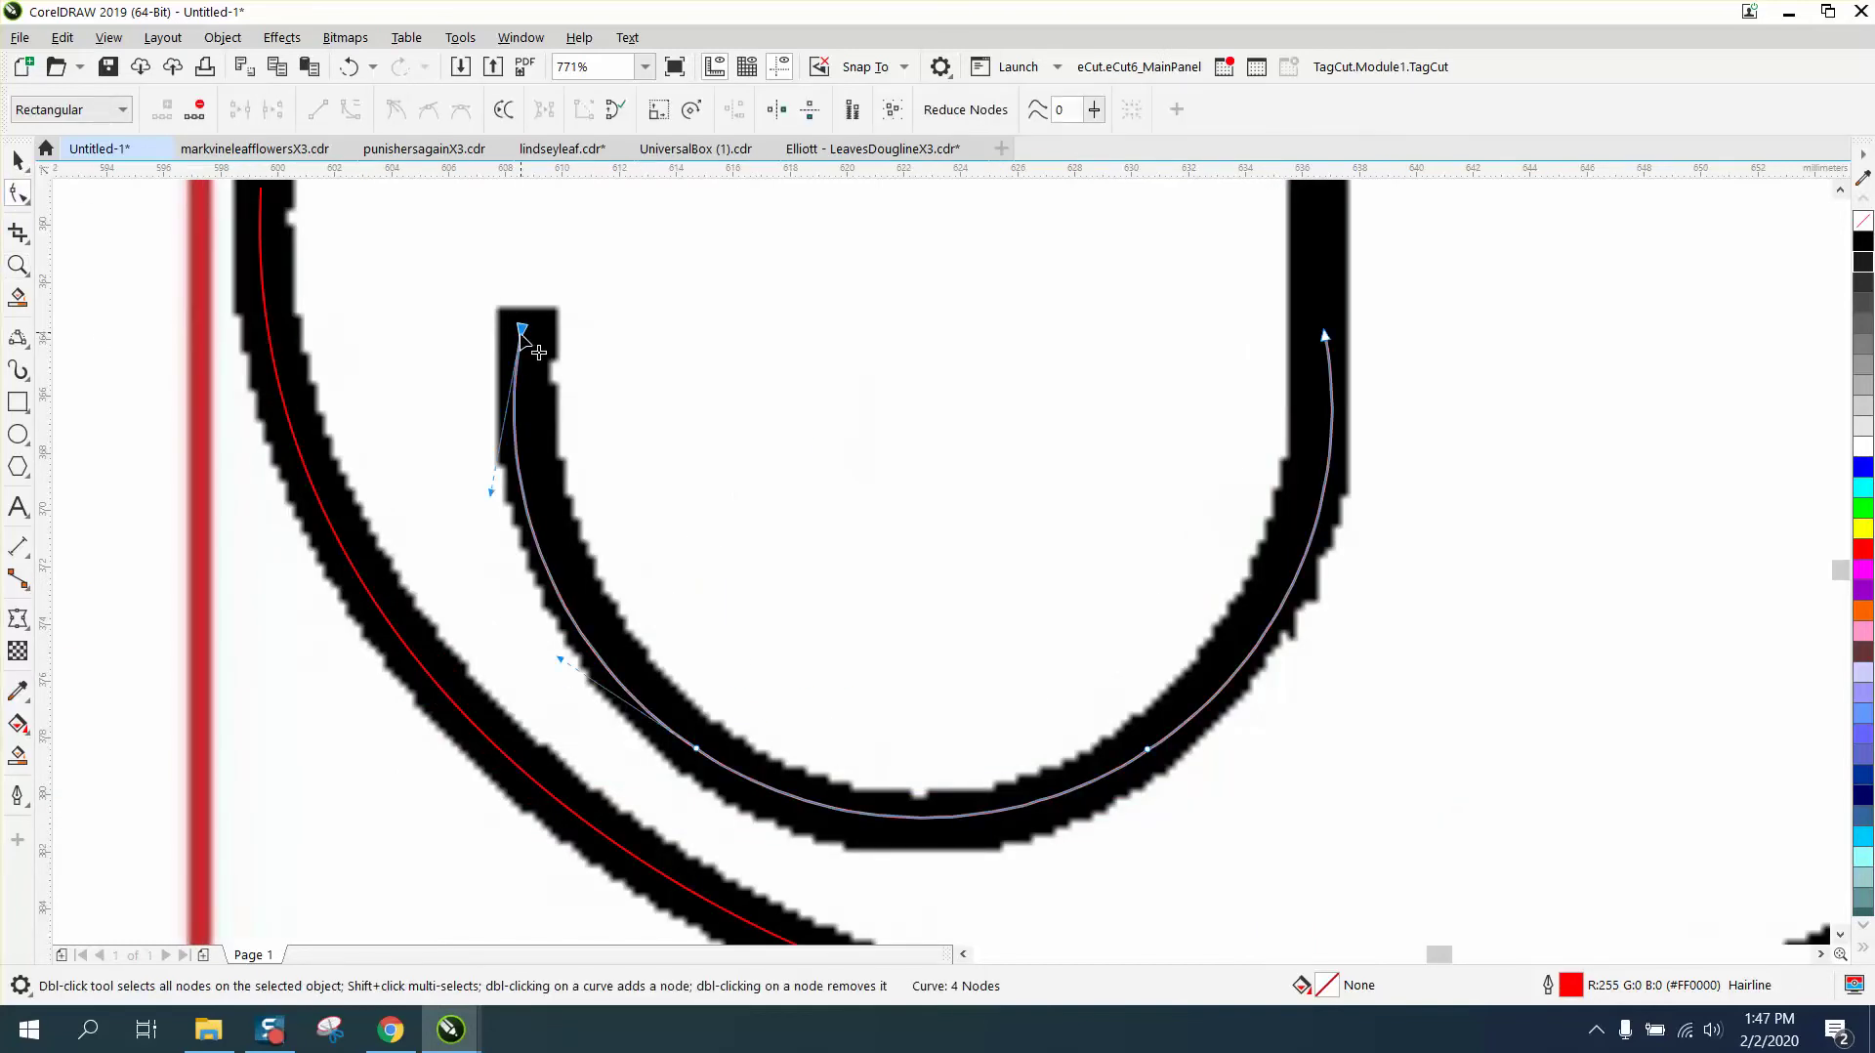
{"action": "left_click_drag", "start_coordinate": [491, 493], "coordinate": [523, 491]}
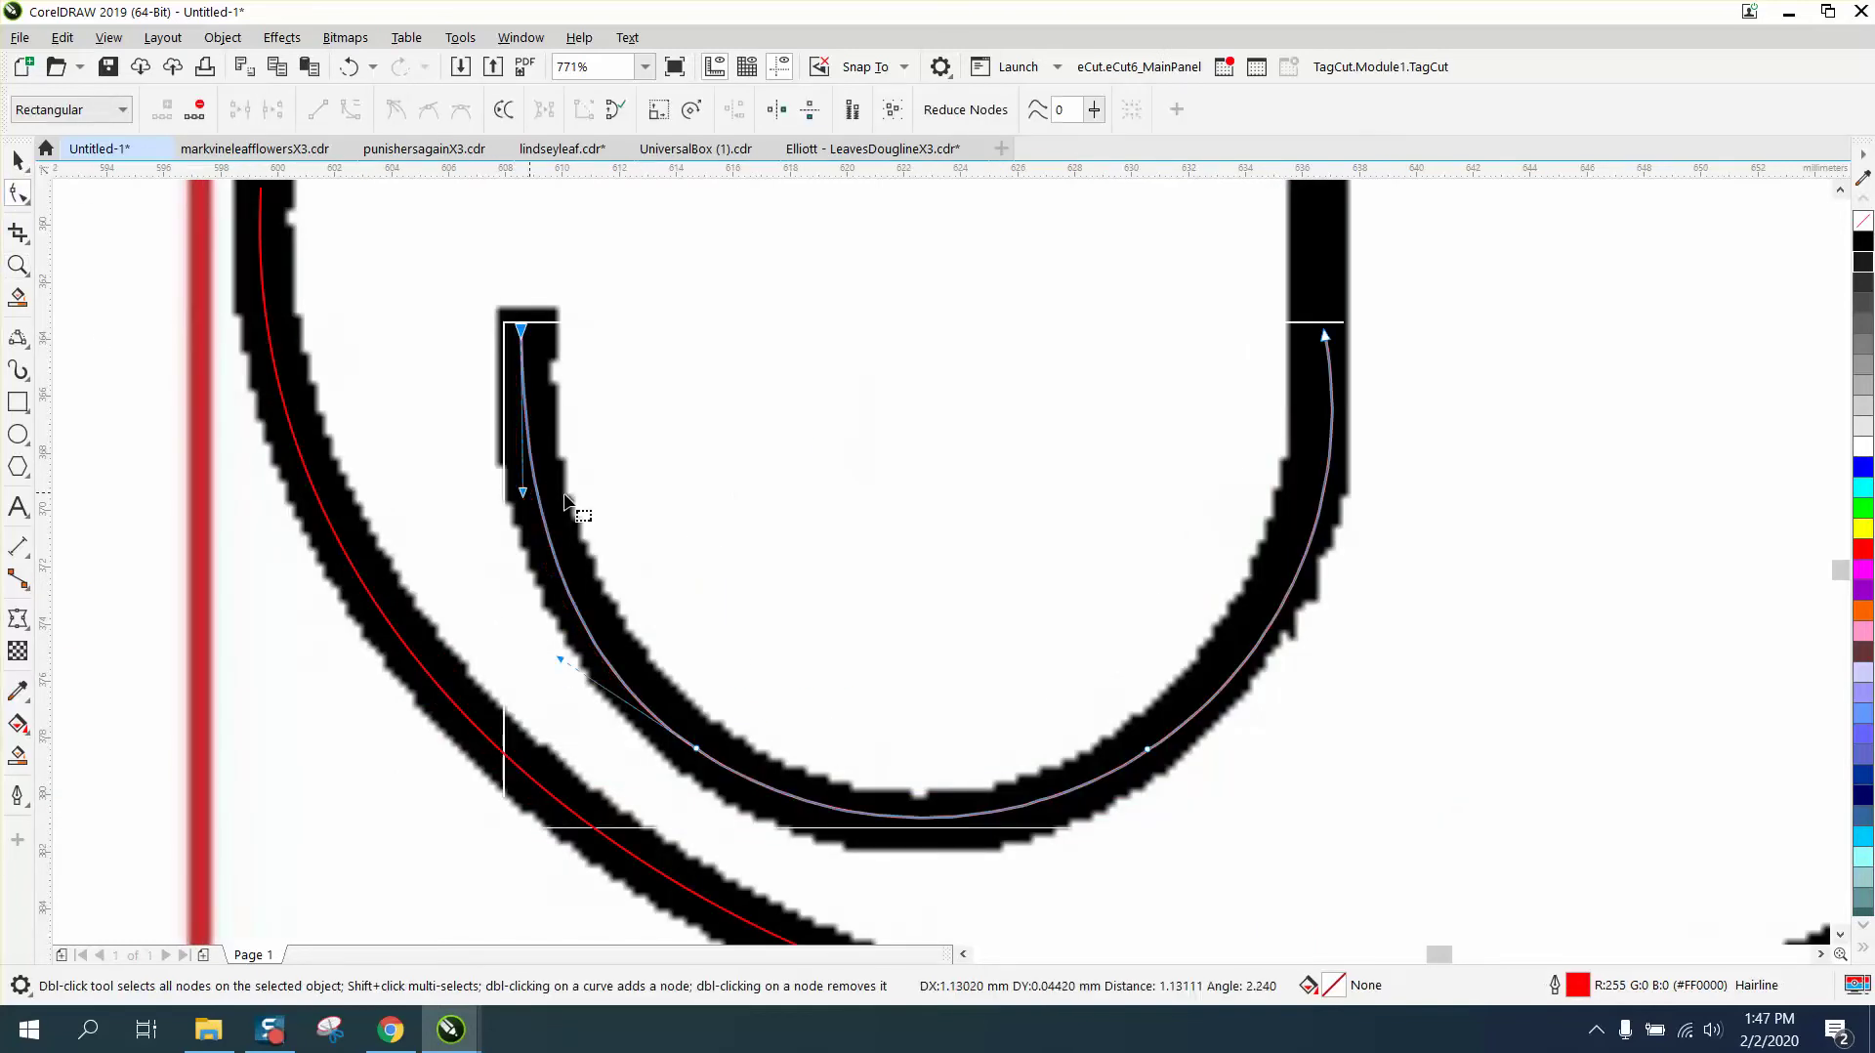
{"action": "left_click", "coordinate": [1327, 338]}
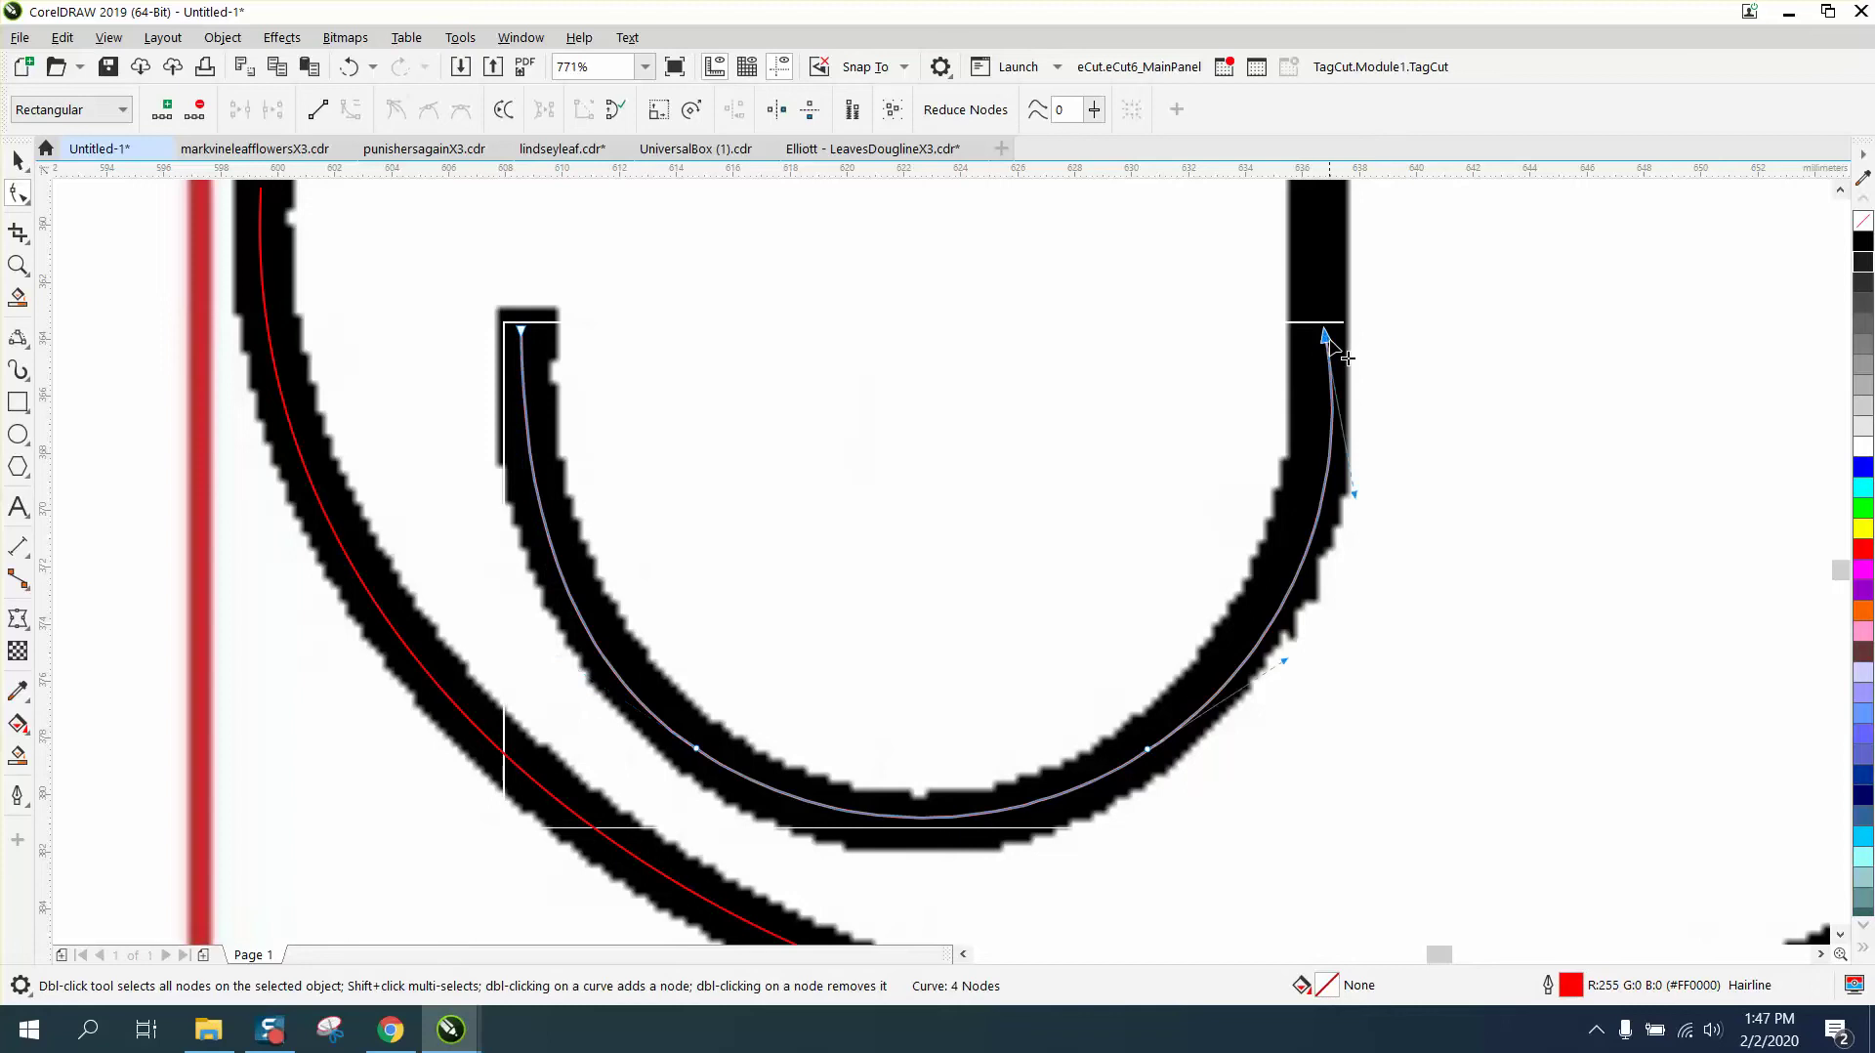
{"action": "mouse_move", "coordinate": [1353, 493]}
{"action": "left_mouse_down"}
{"action": "mouse_move", "coordinate": [1336, 527]}
{"action": "mouse_move", "coordinate": [1320, 503]}
{"action": "left_mouse_up"}
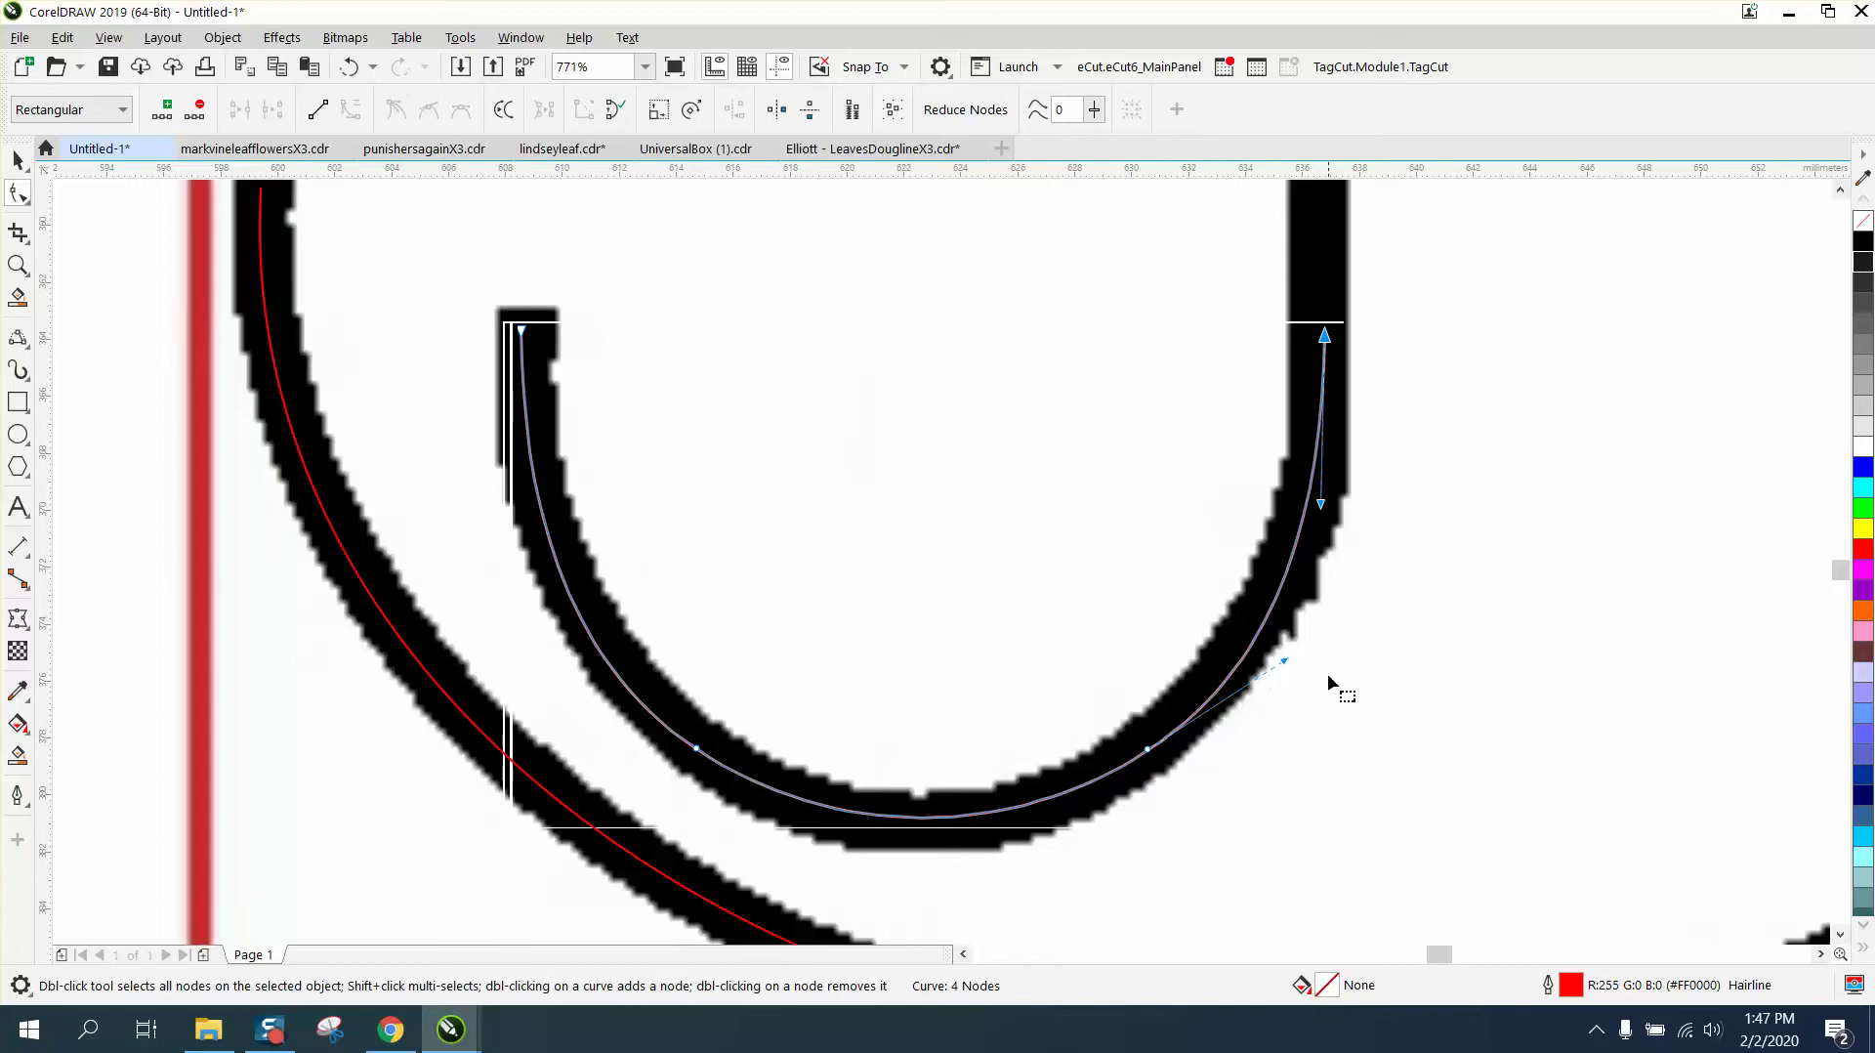
{"action": "left_click", "coordinate": [1287, 665]}
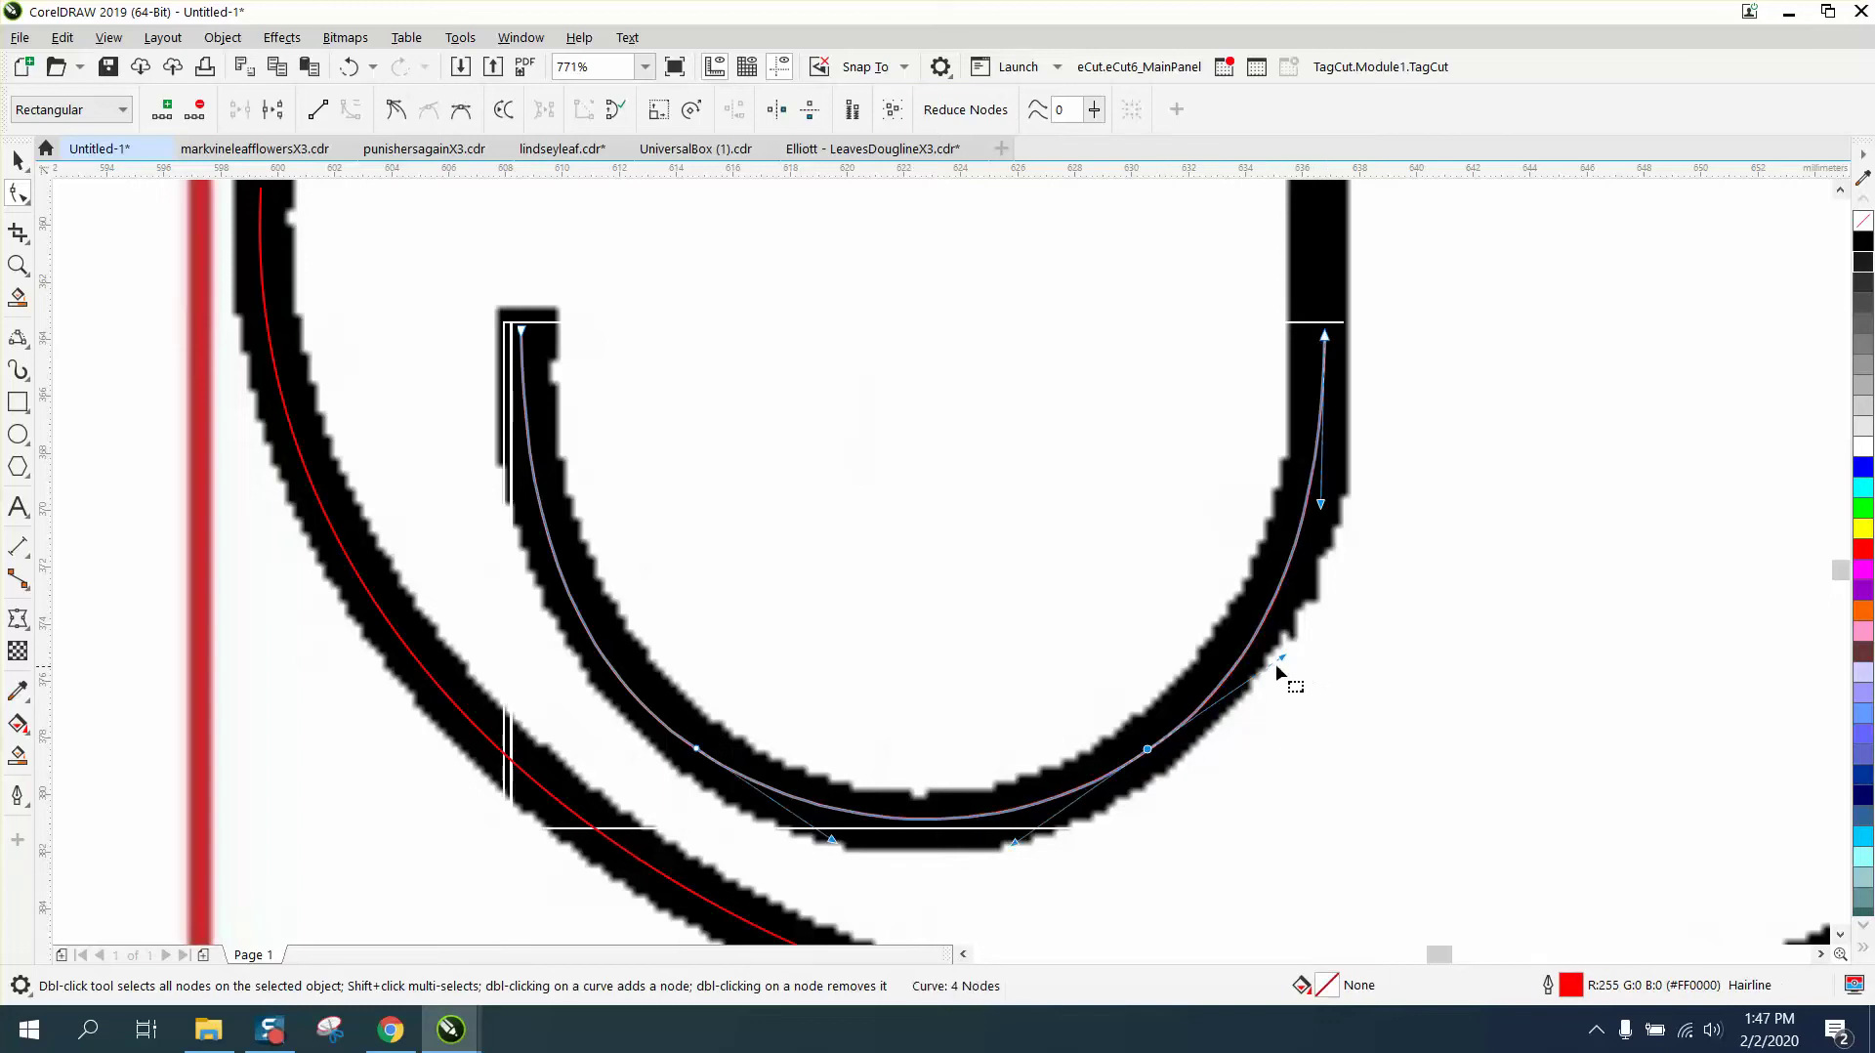
{"action": "scroll", "coordinate": [946, 547], "scroll_direction": "down", "scroll_amount": 8}
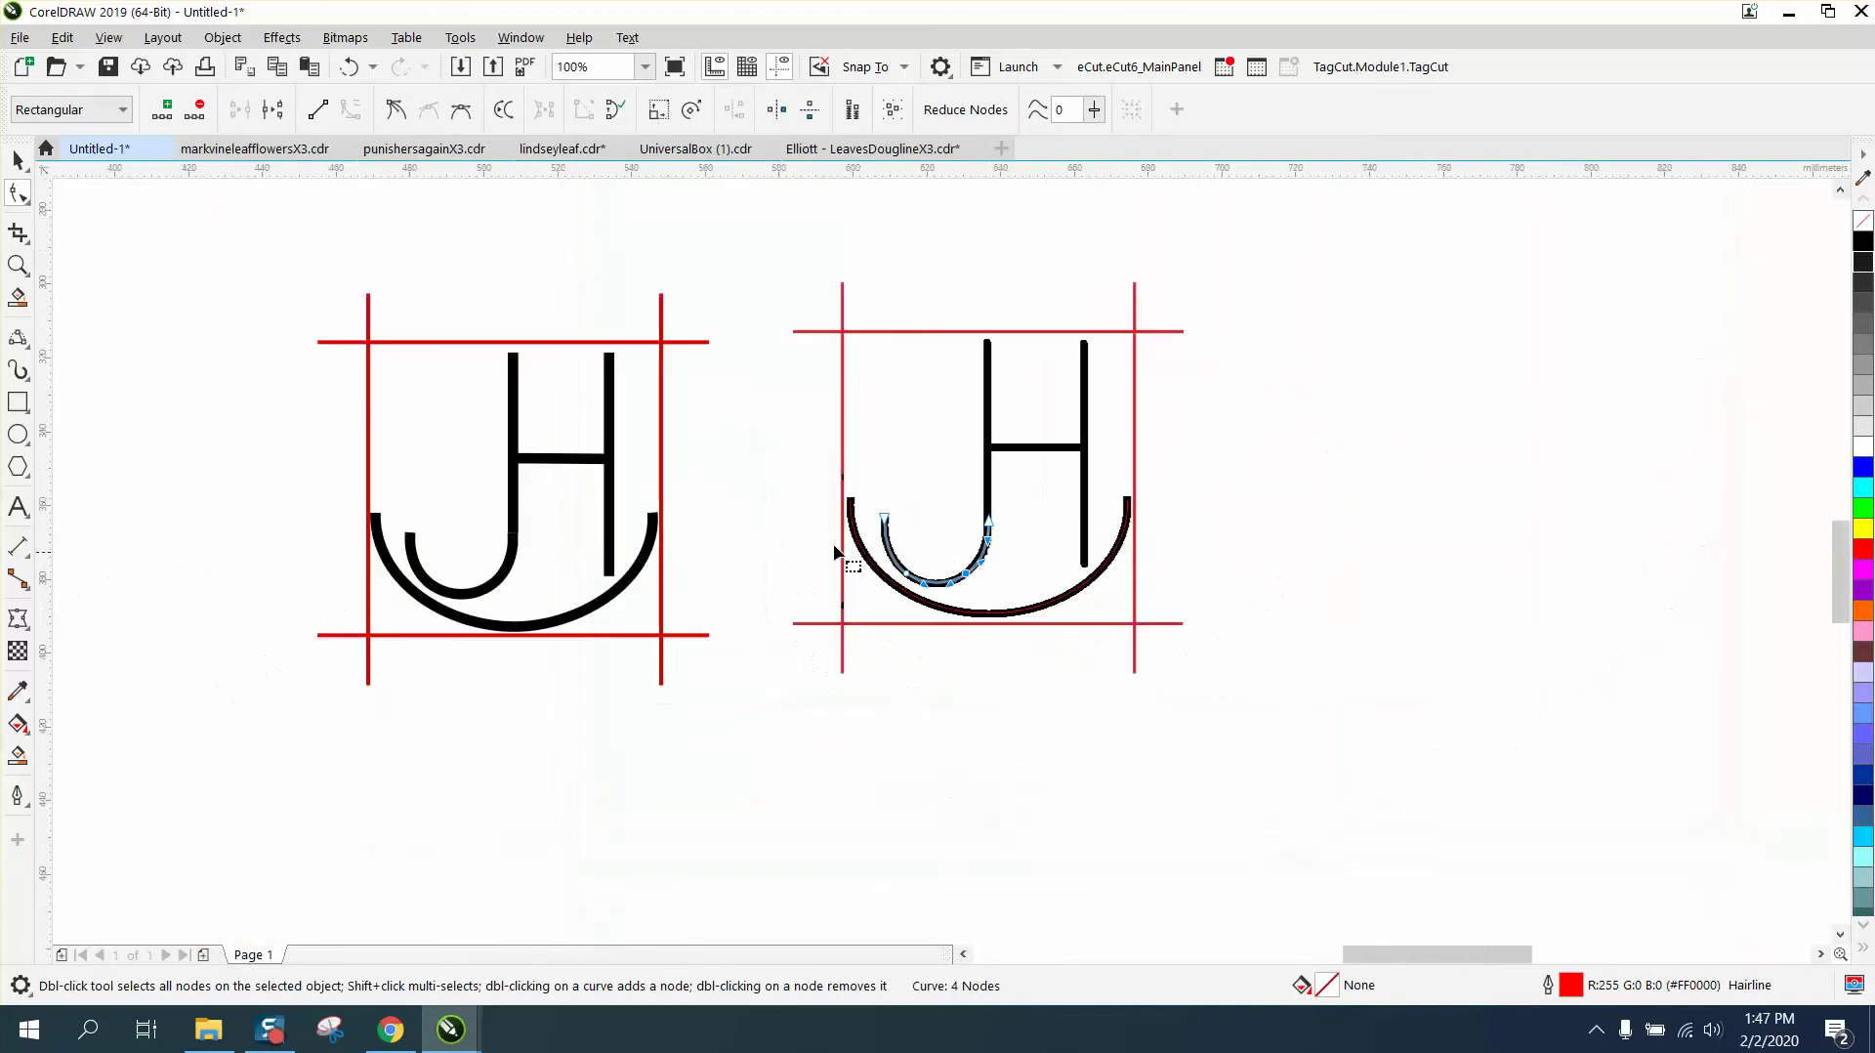
Draw straight 2-point lines along the J stem, the H's right stem and the H crossbar.
{"action": "left_click", "coordinate": [17, 265]}
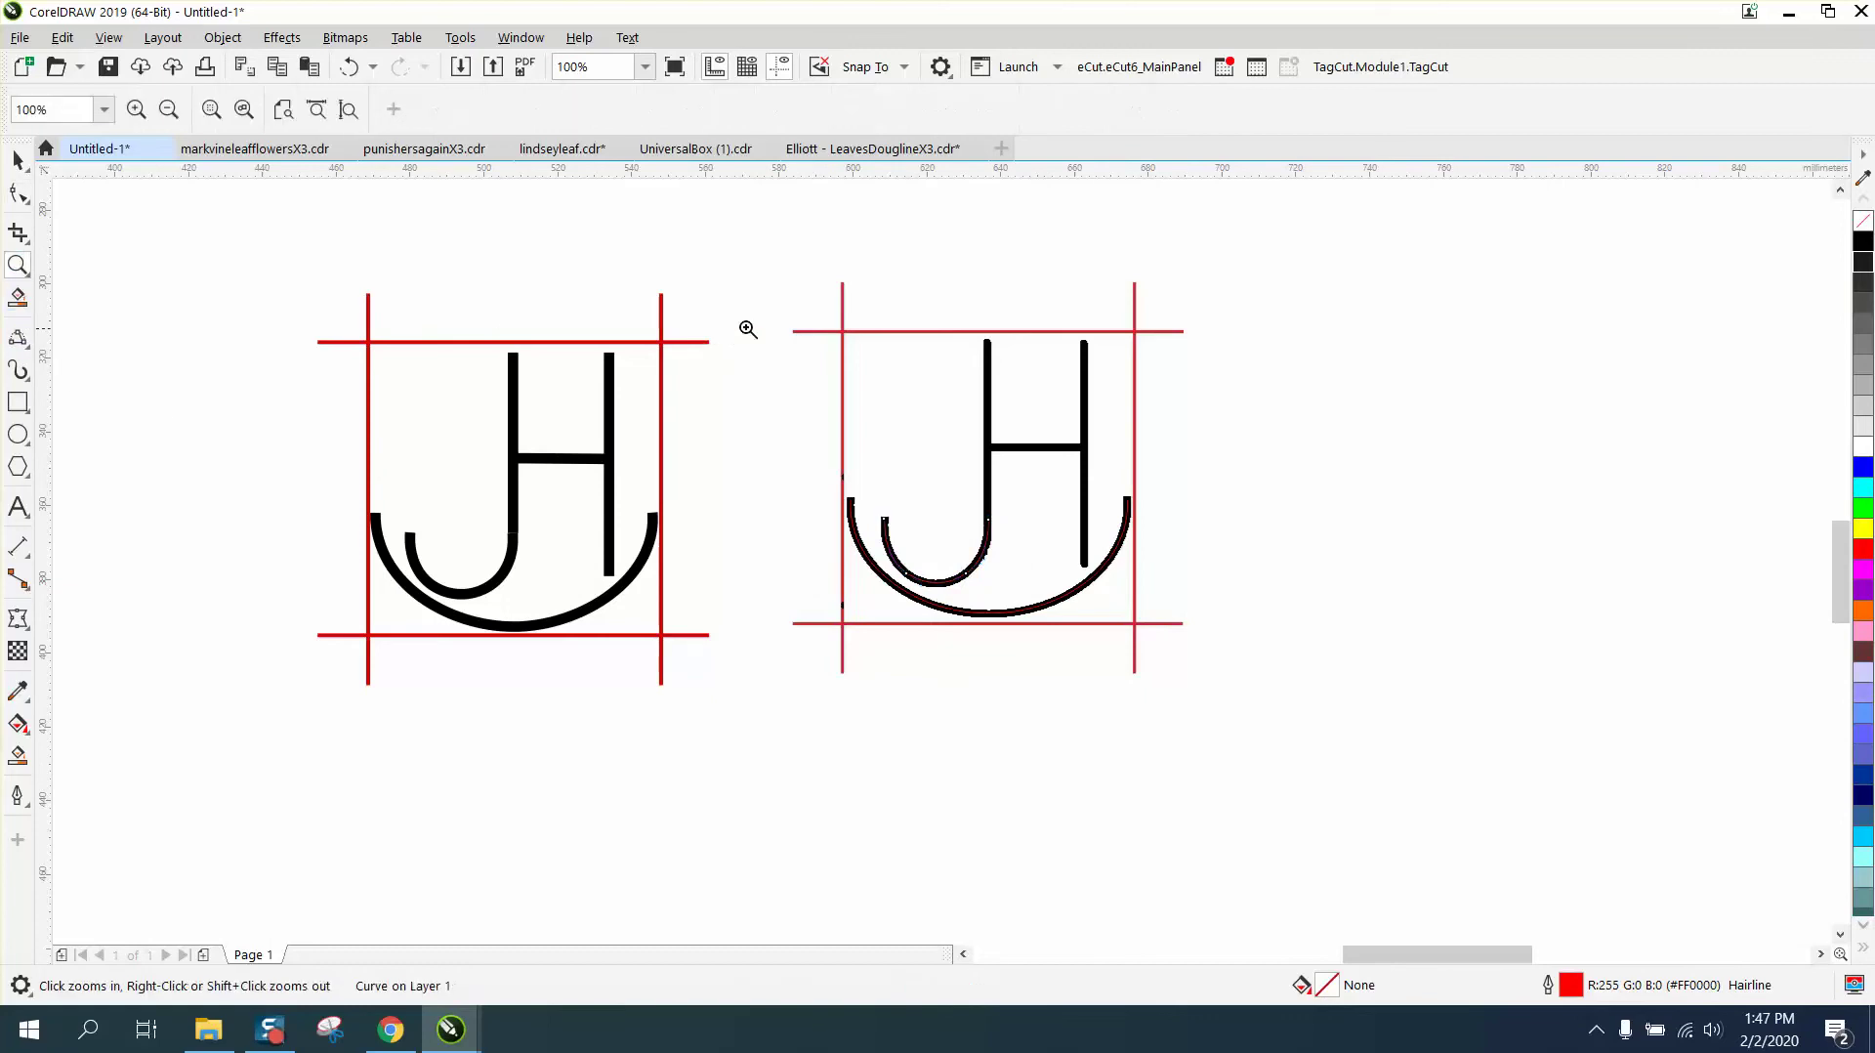
{"action": "left_click_drag", "start_coordinate": [757, 307], "coordinate": [1331, 654]}
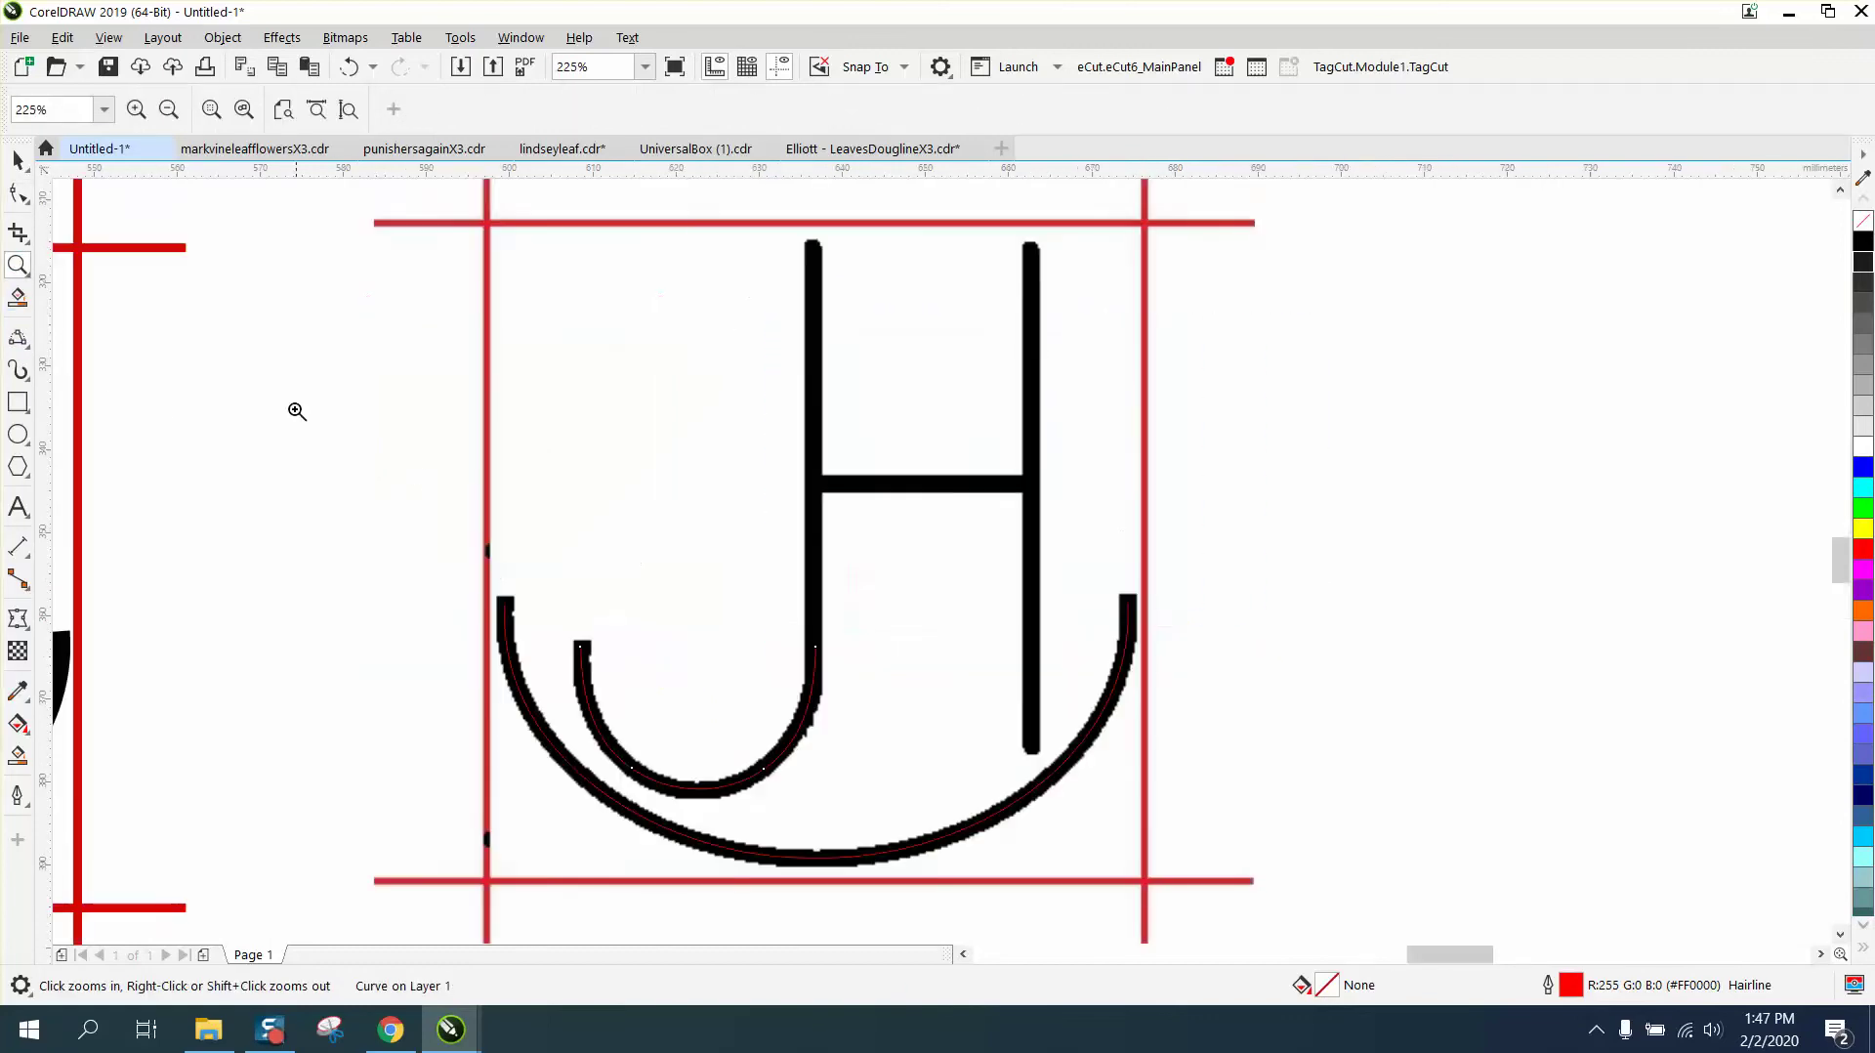
{"action": "left_click", "coordinate": [18, 337]}
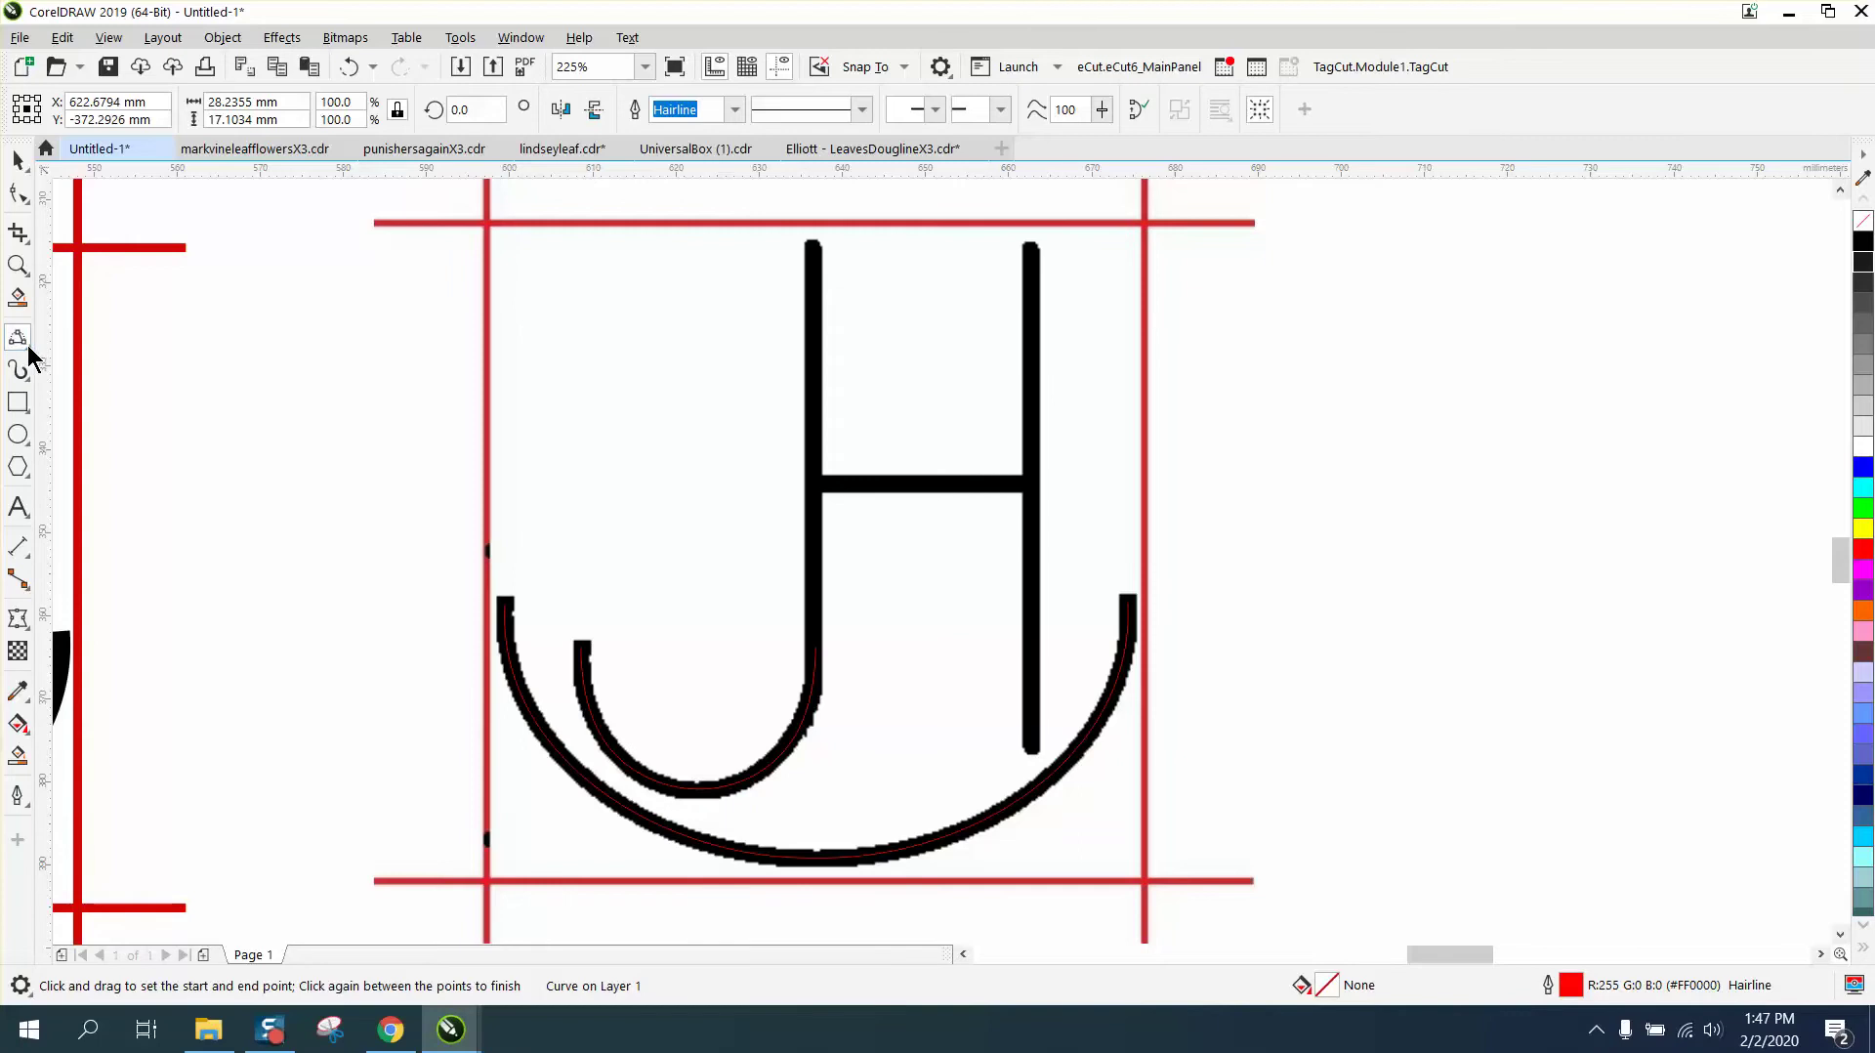
{"action": "left_click", "coordinate": [27, 344]}
{"action": "left_click", "coordinate": [93, 371]}
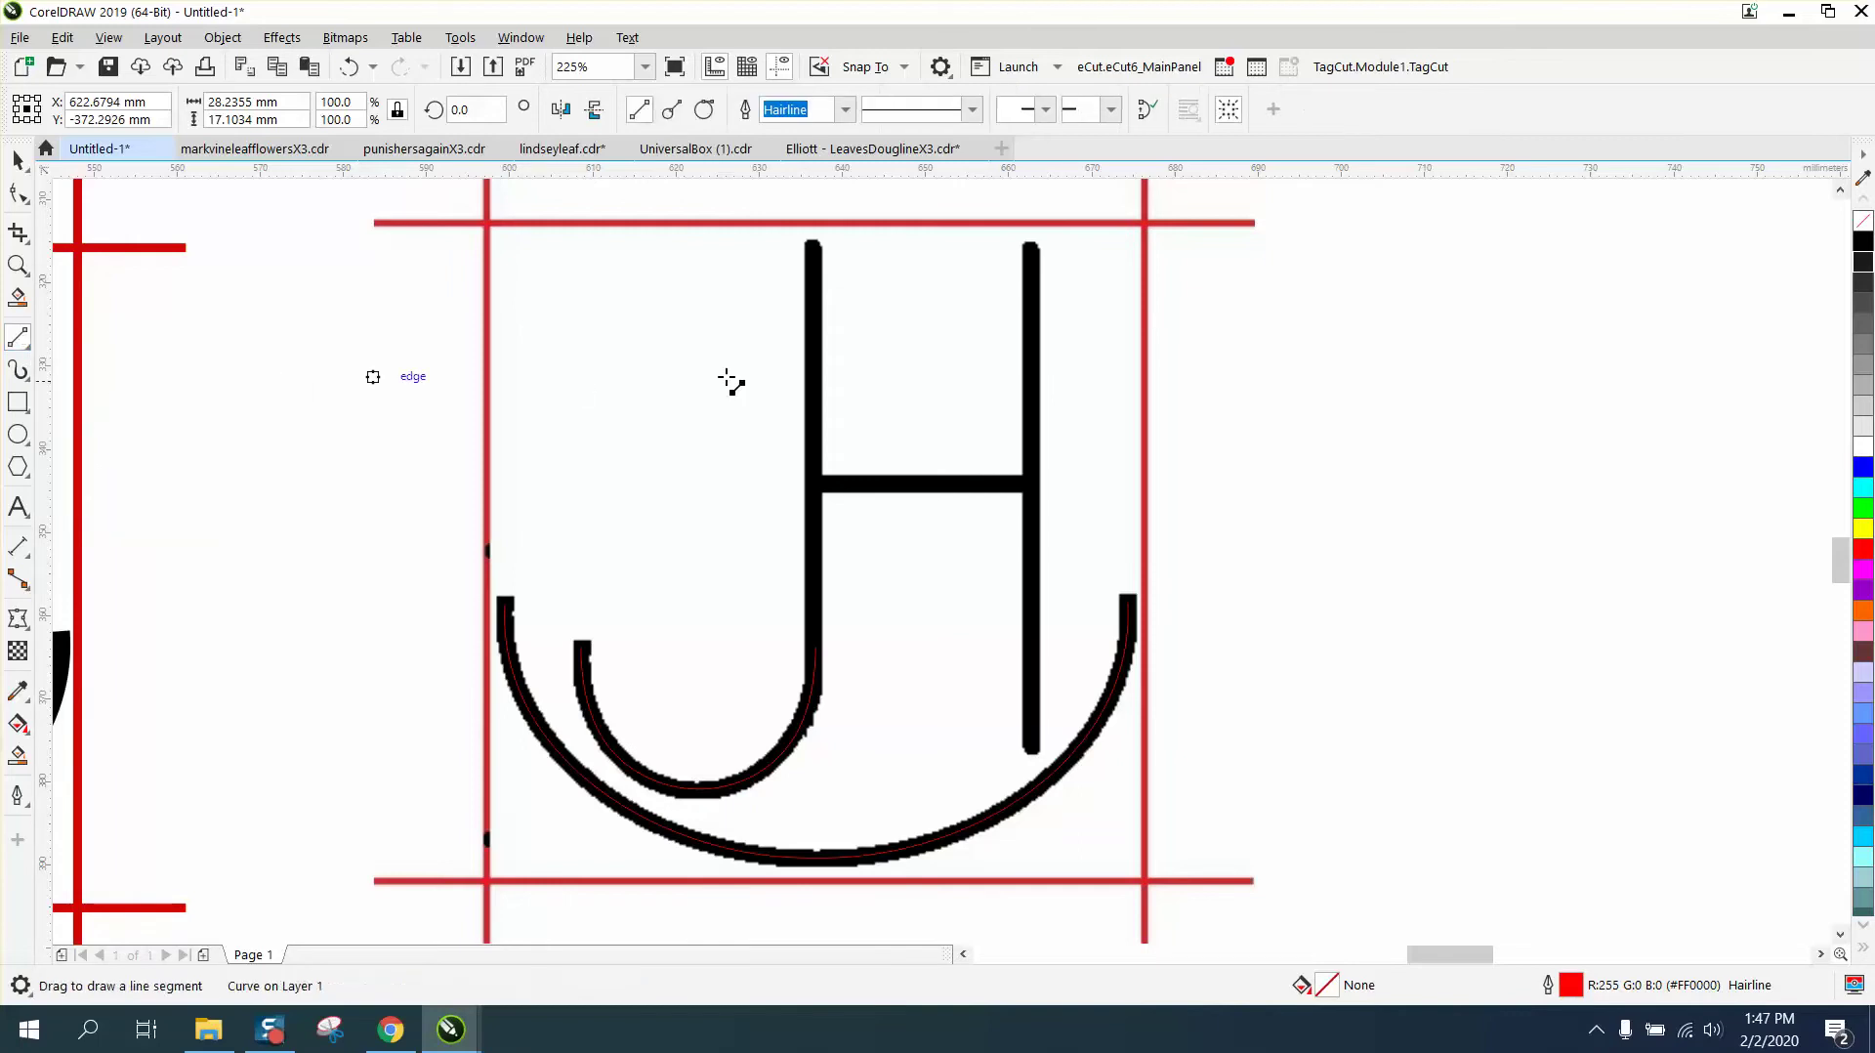
{"action": "left_click_drag", "start_coordinate": [813, 249], "coordinate": [816, 644]}
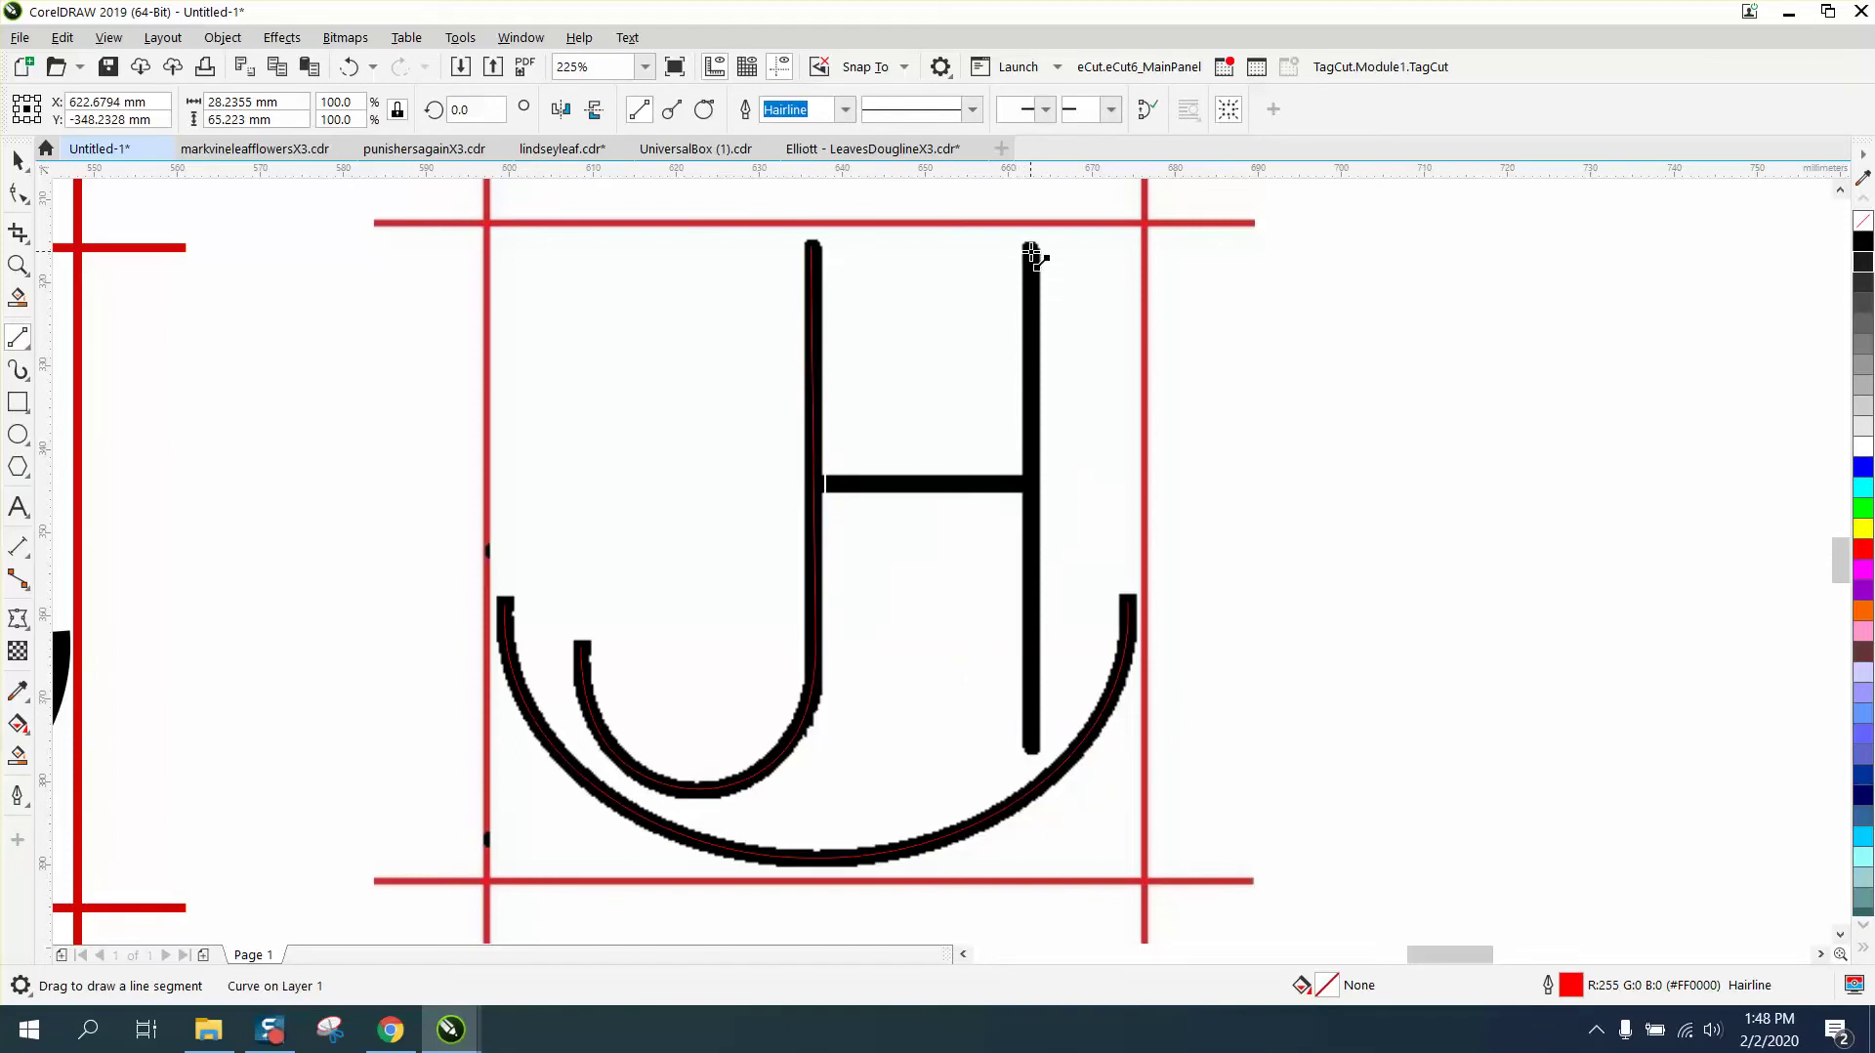
{"action": "left_click_drag", "start_coordinate": [1033, 252], "coordinate": [1032, 748]}
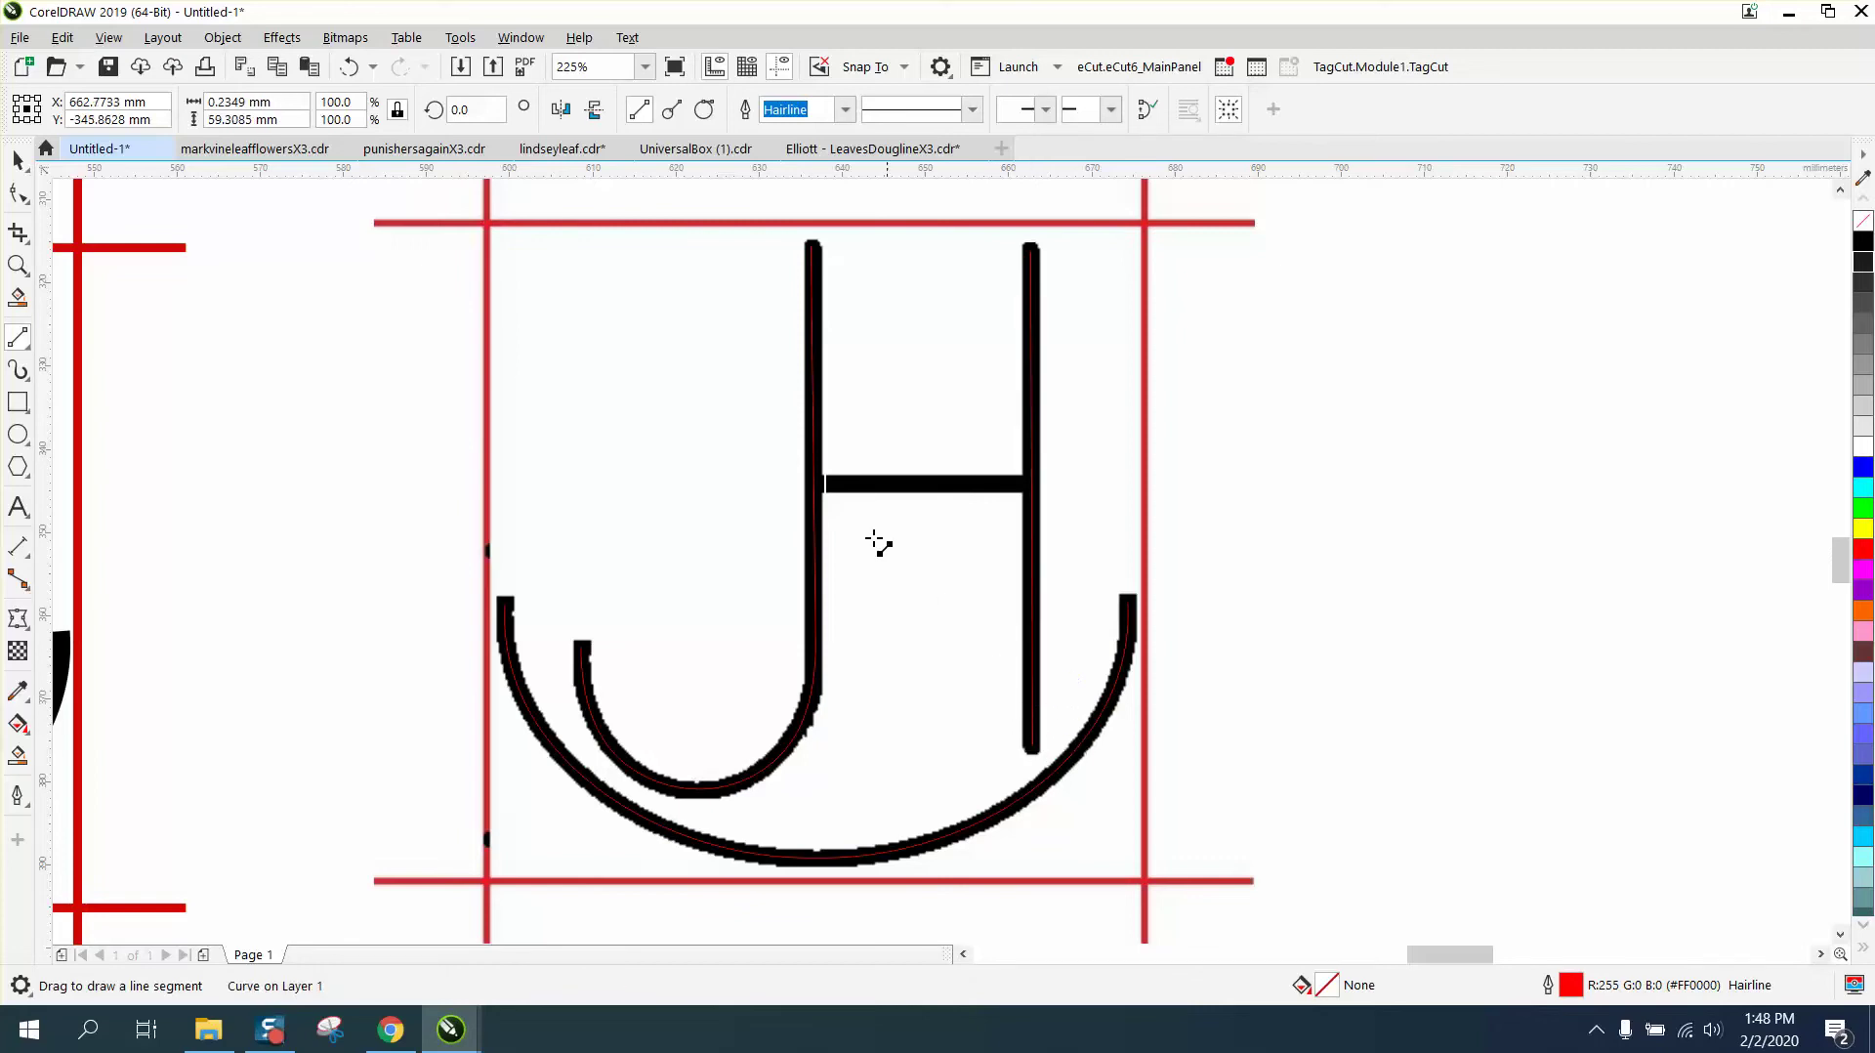
{"action": "left_click_drag", "start_coordinate": [846, 483], "coordinate": [1032, 483]}
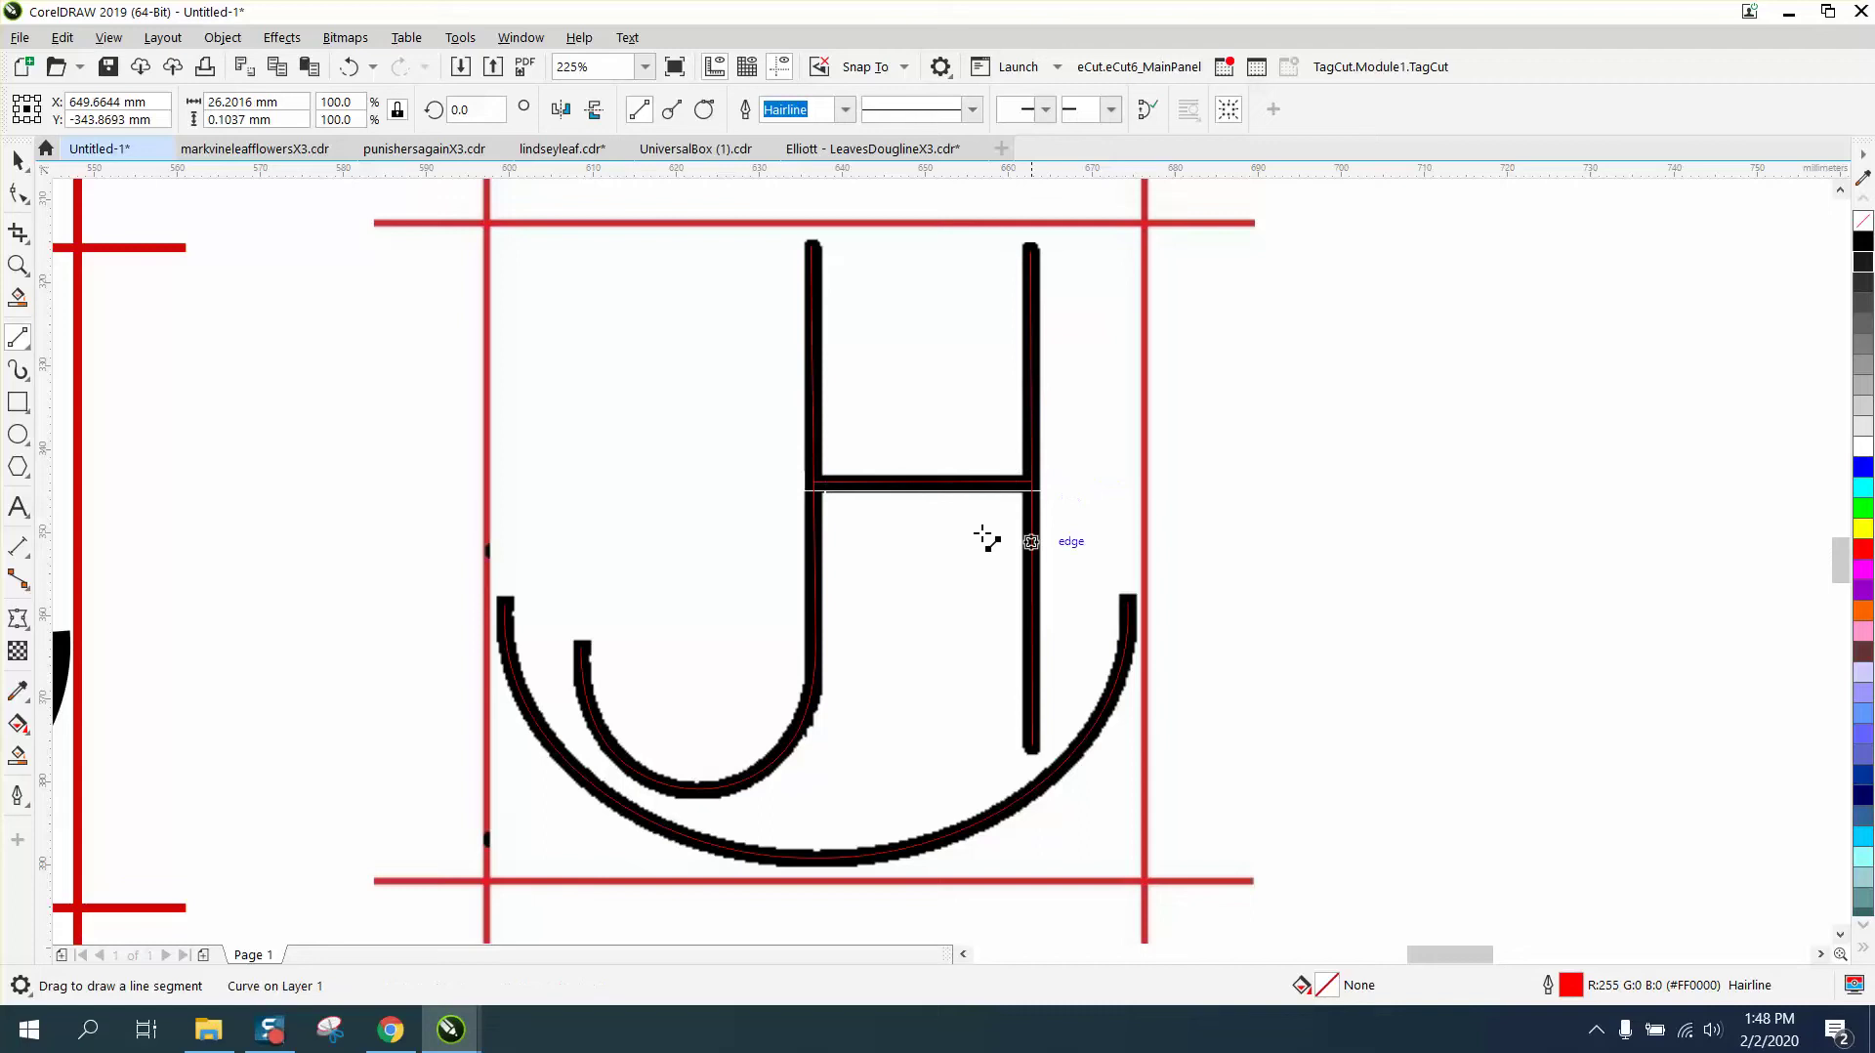
Drag the crossbar line's right end node down to the centre of the H crossbar.
{"action": "left_click", "coordinate": [17, 264]}
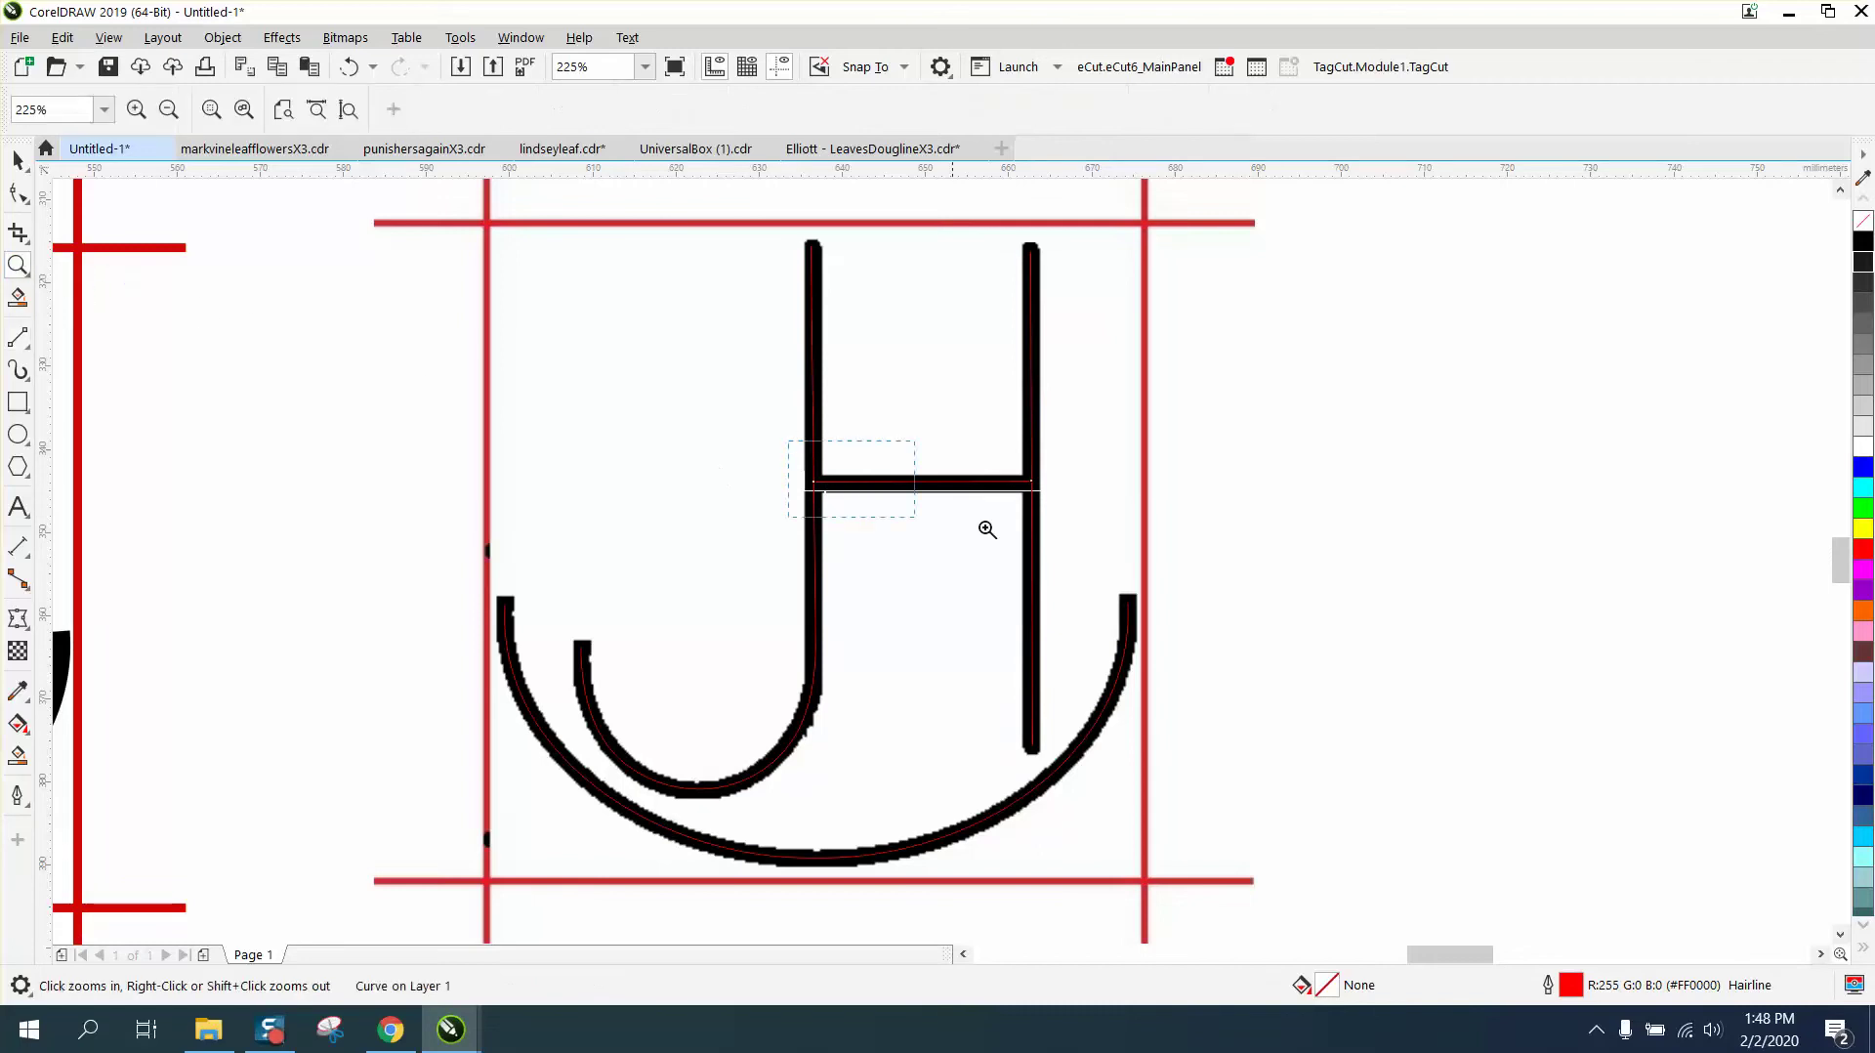
{"action": "left_click_drag", "start_coordinate": [987, 528], "coordinate": [1125, 576]}
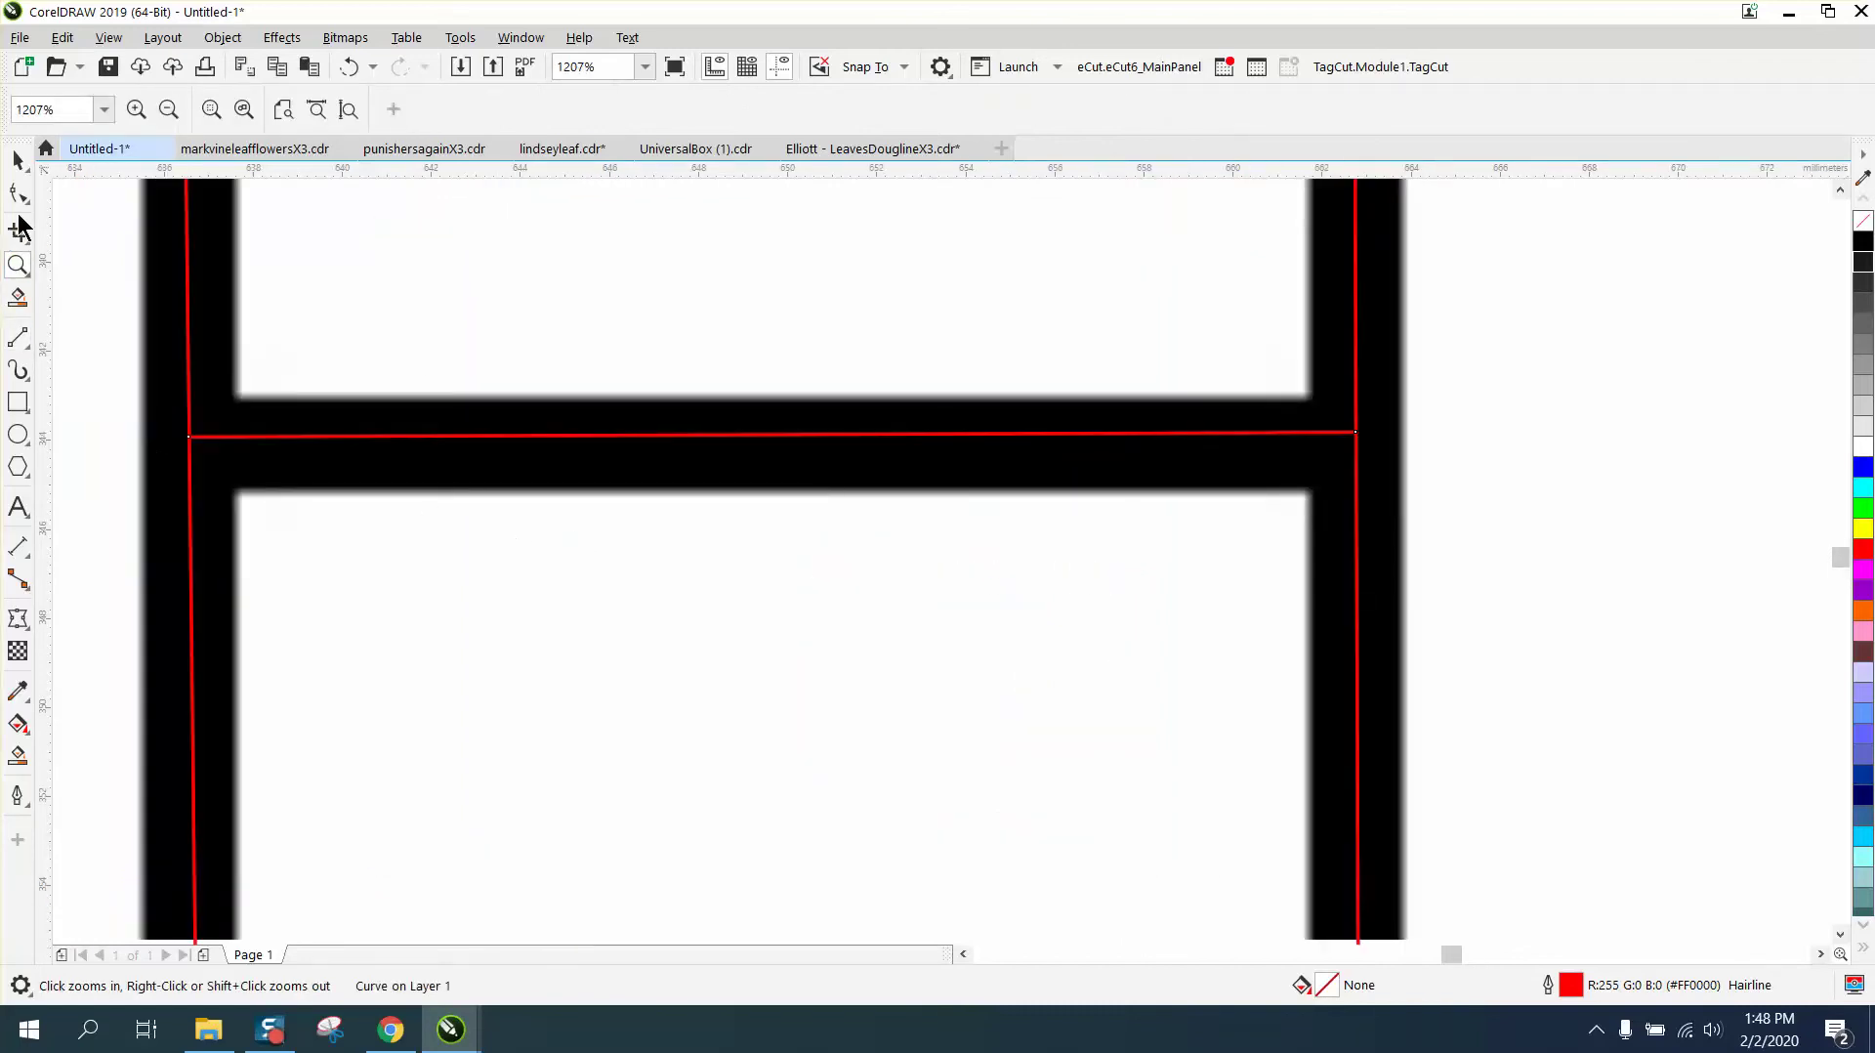
{"action": "left_click", "coordinate": [17, 193]}
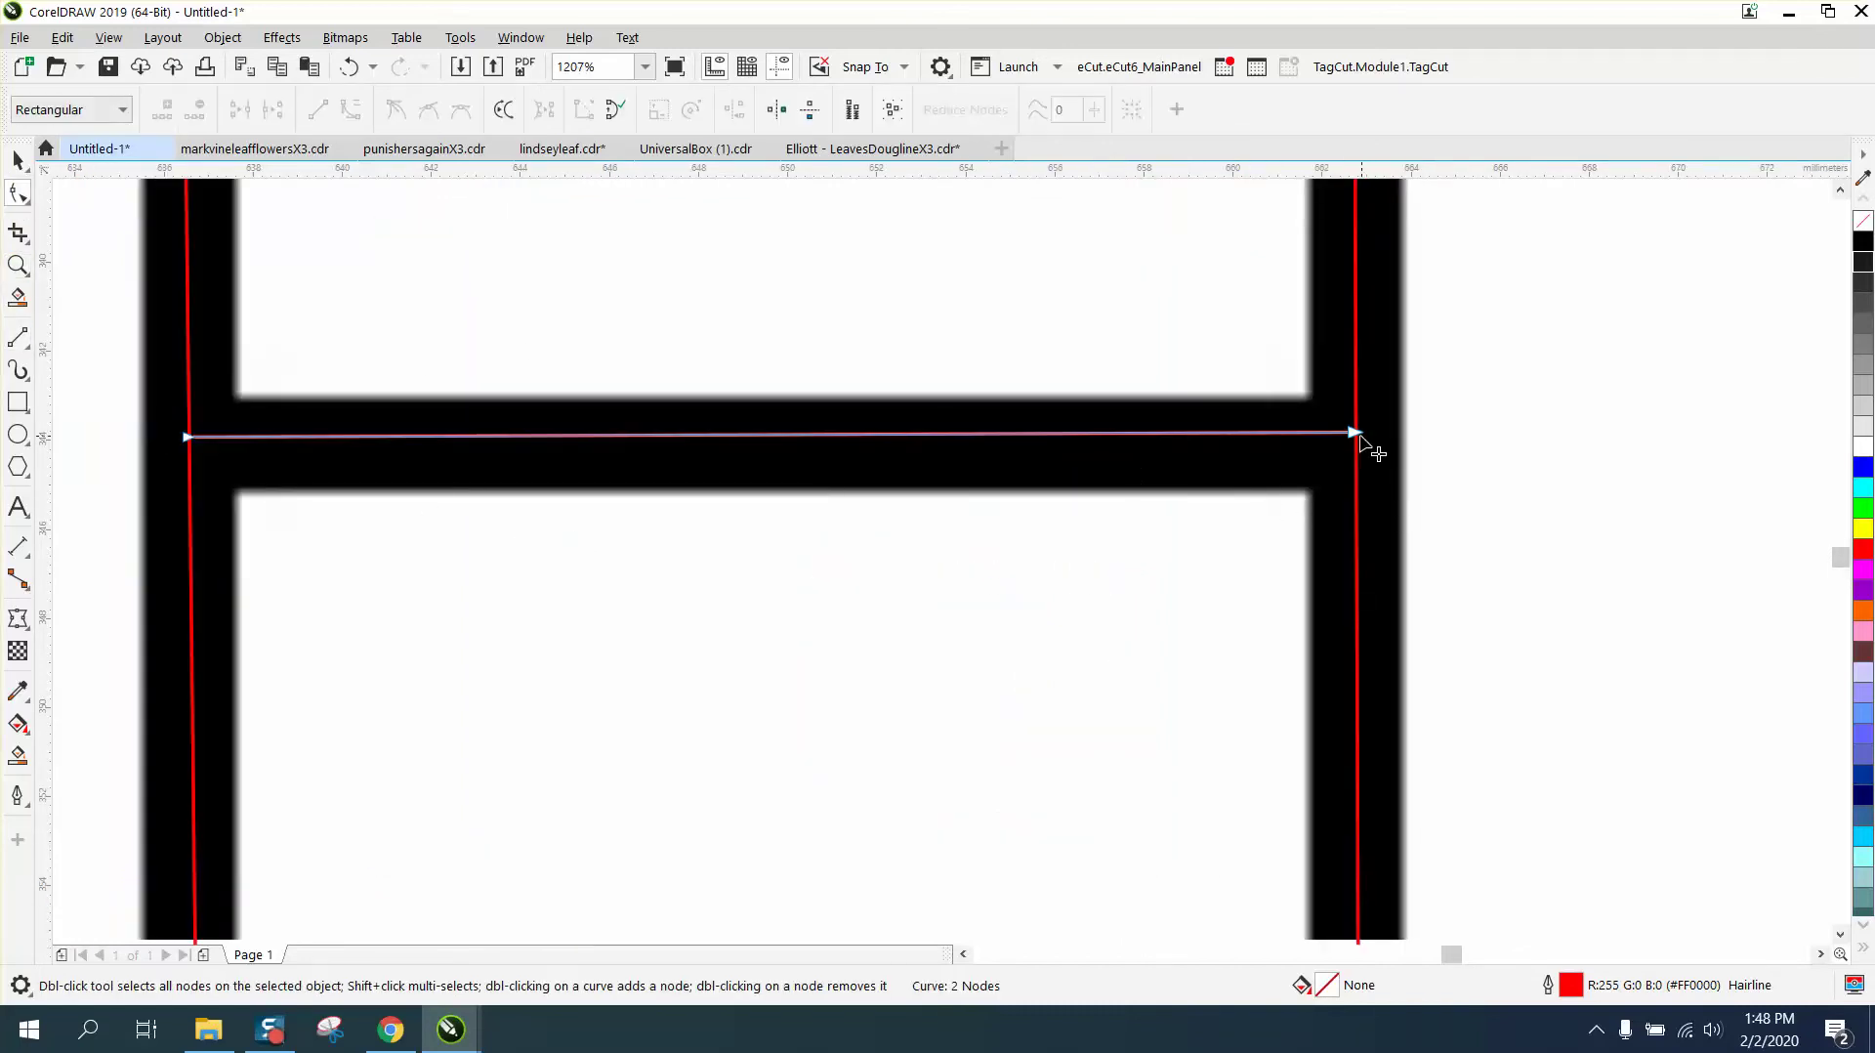
{"action": "left_click", "coordinate": [1359, 434]}
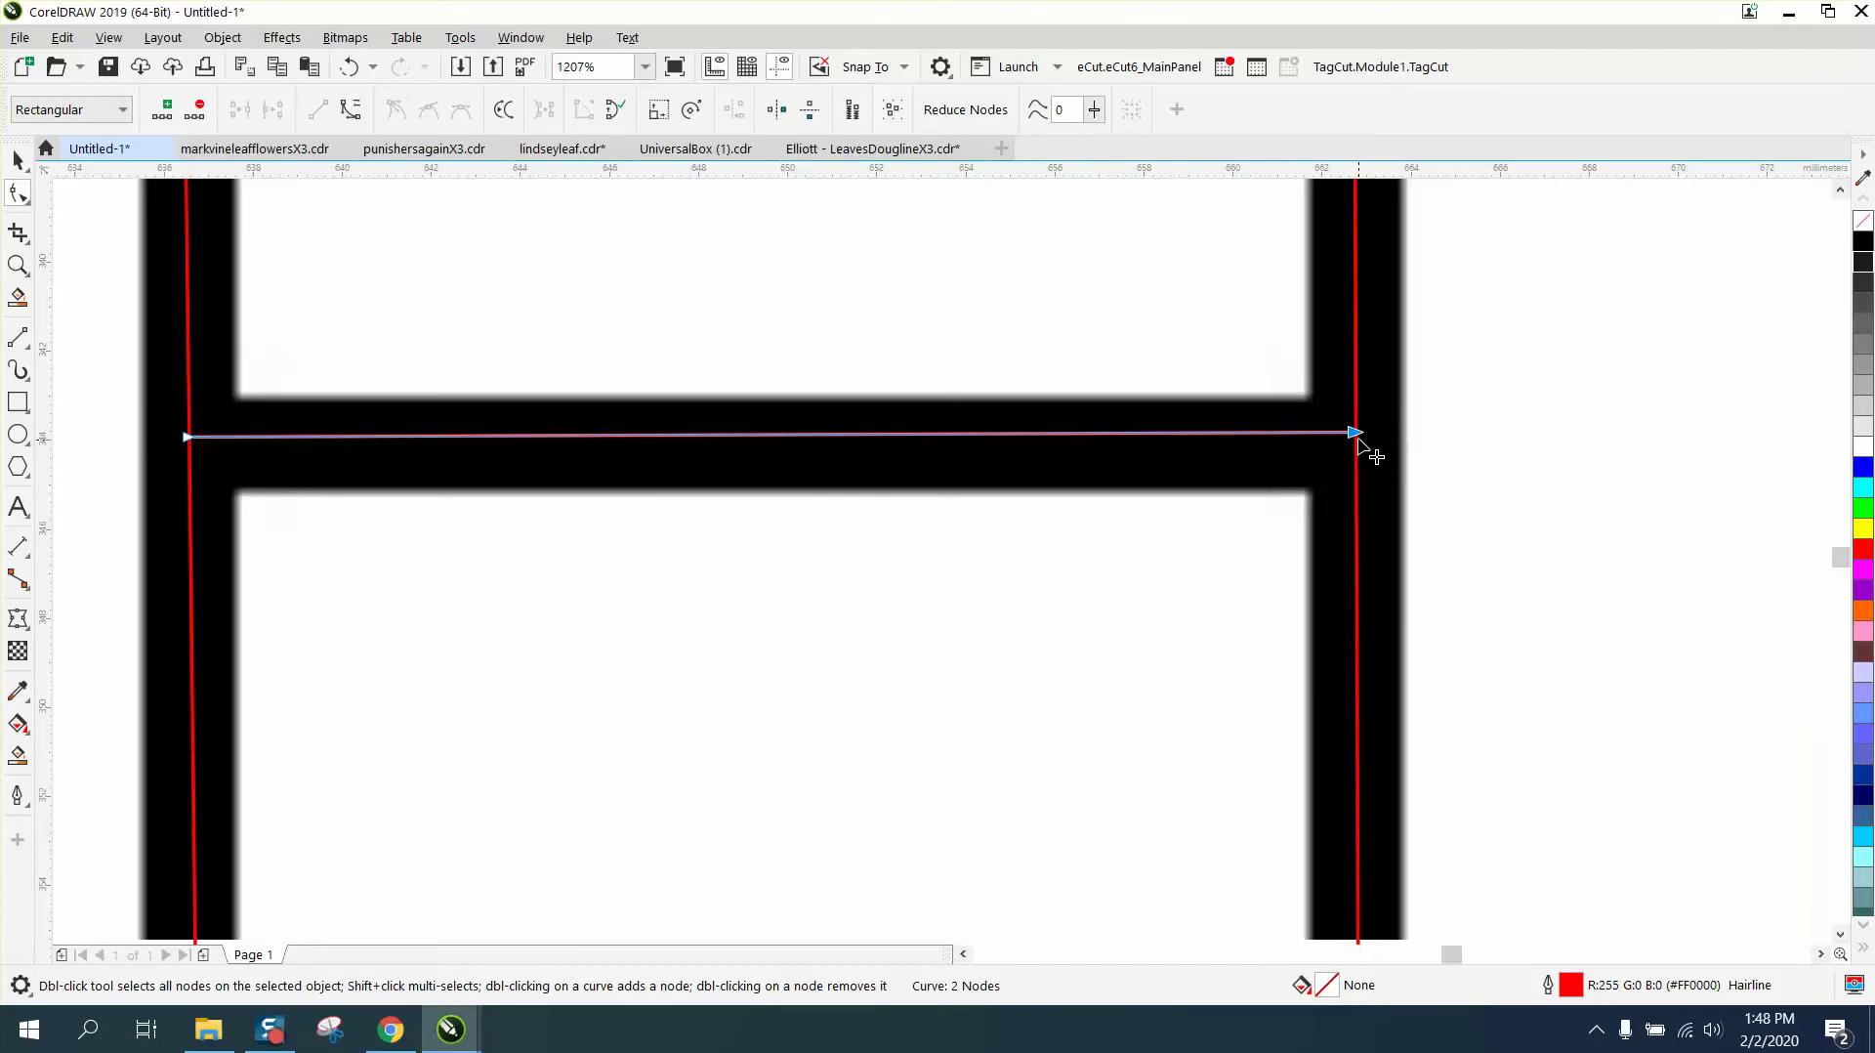
{"action": "mouse_move", "coordinate": [1354, 436]}
{"action": "left_mouse_down"}
{"action": "mouse_move", "coordinate": [970, 453]}
{"action": "mouse_move", "coordinate": [1349, 455]}
{"action": "left_mouse_up"}
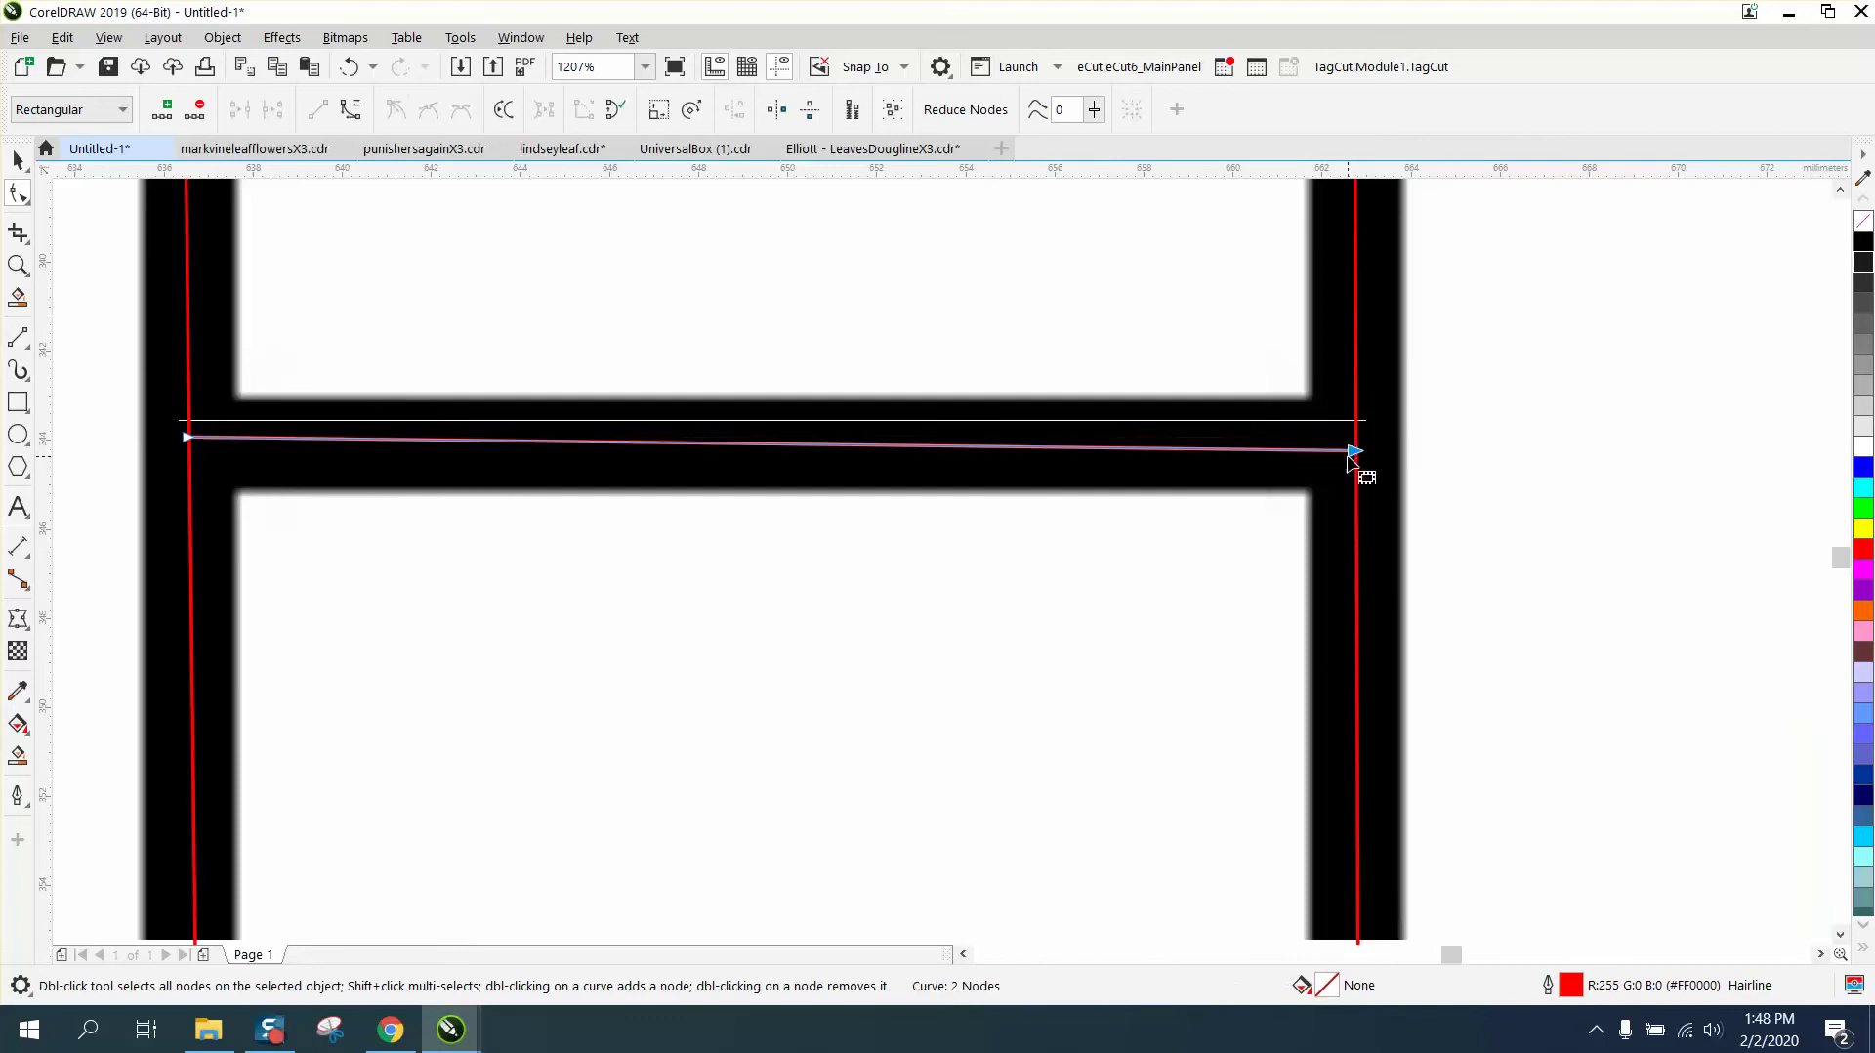
{"action": "left_click", "coordinate": [1468, 477]}
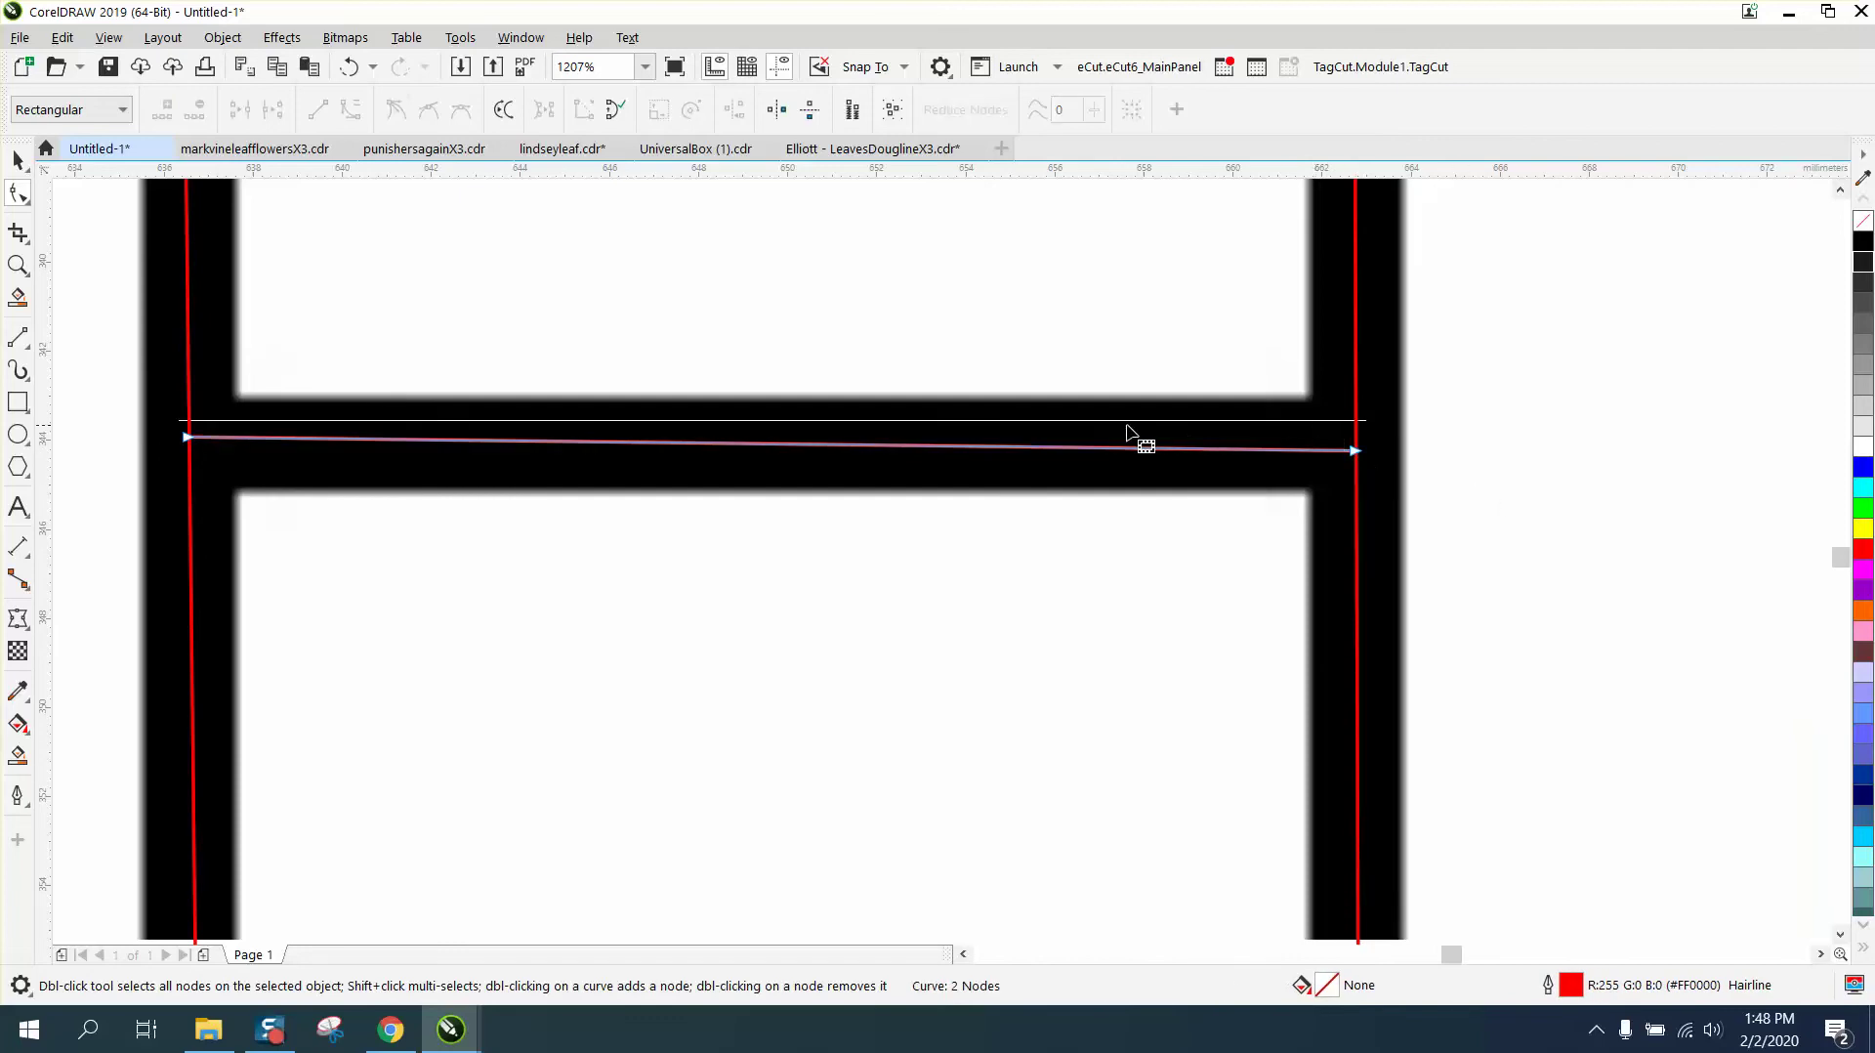
{"action": "scroll", "coordinate": [1107, 434], "scroll_direction": "down", "scroll_amount": 2}
{"action": "scroll", "coordinate": [1103, 433], "scroll_direction": "down", "scroll_amount": 1}
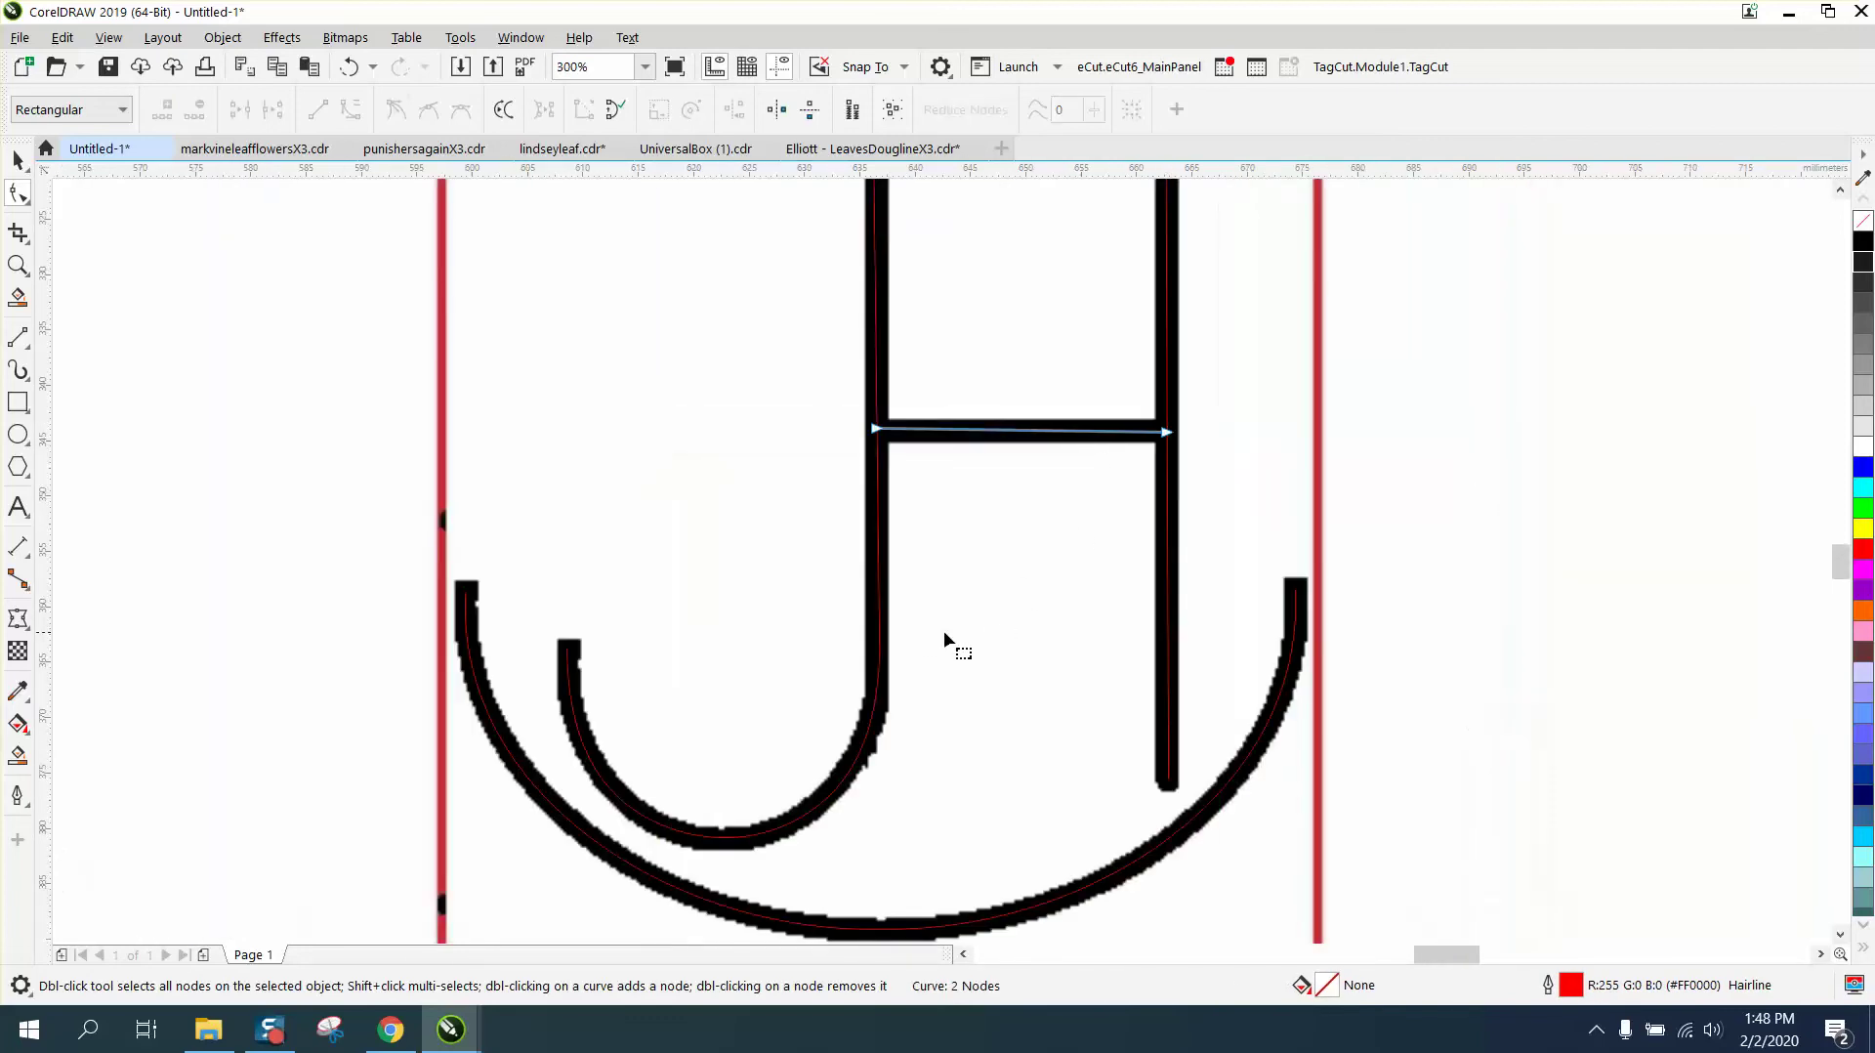
{"action": "scroll", "coordinate": [884, 586], "scroll_direction": "down", "scroll_amount": 1}
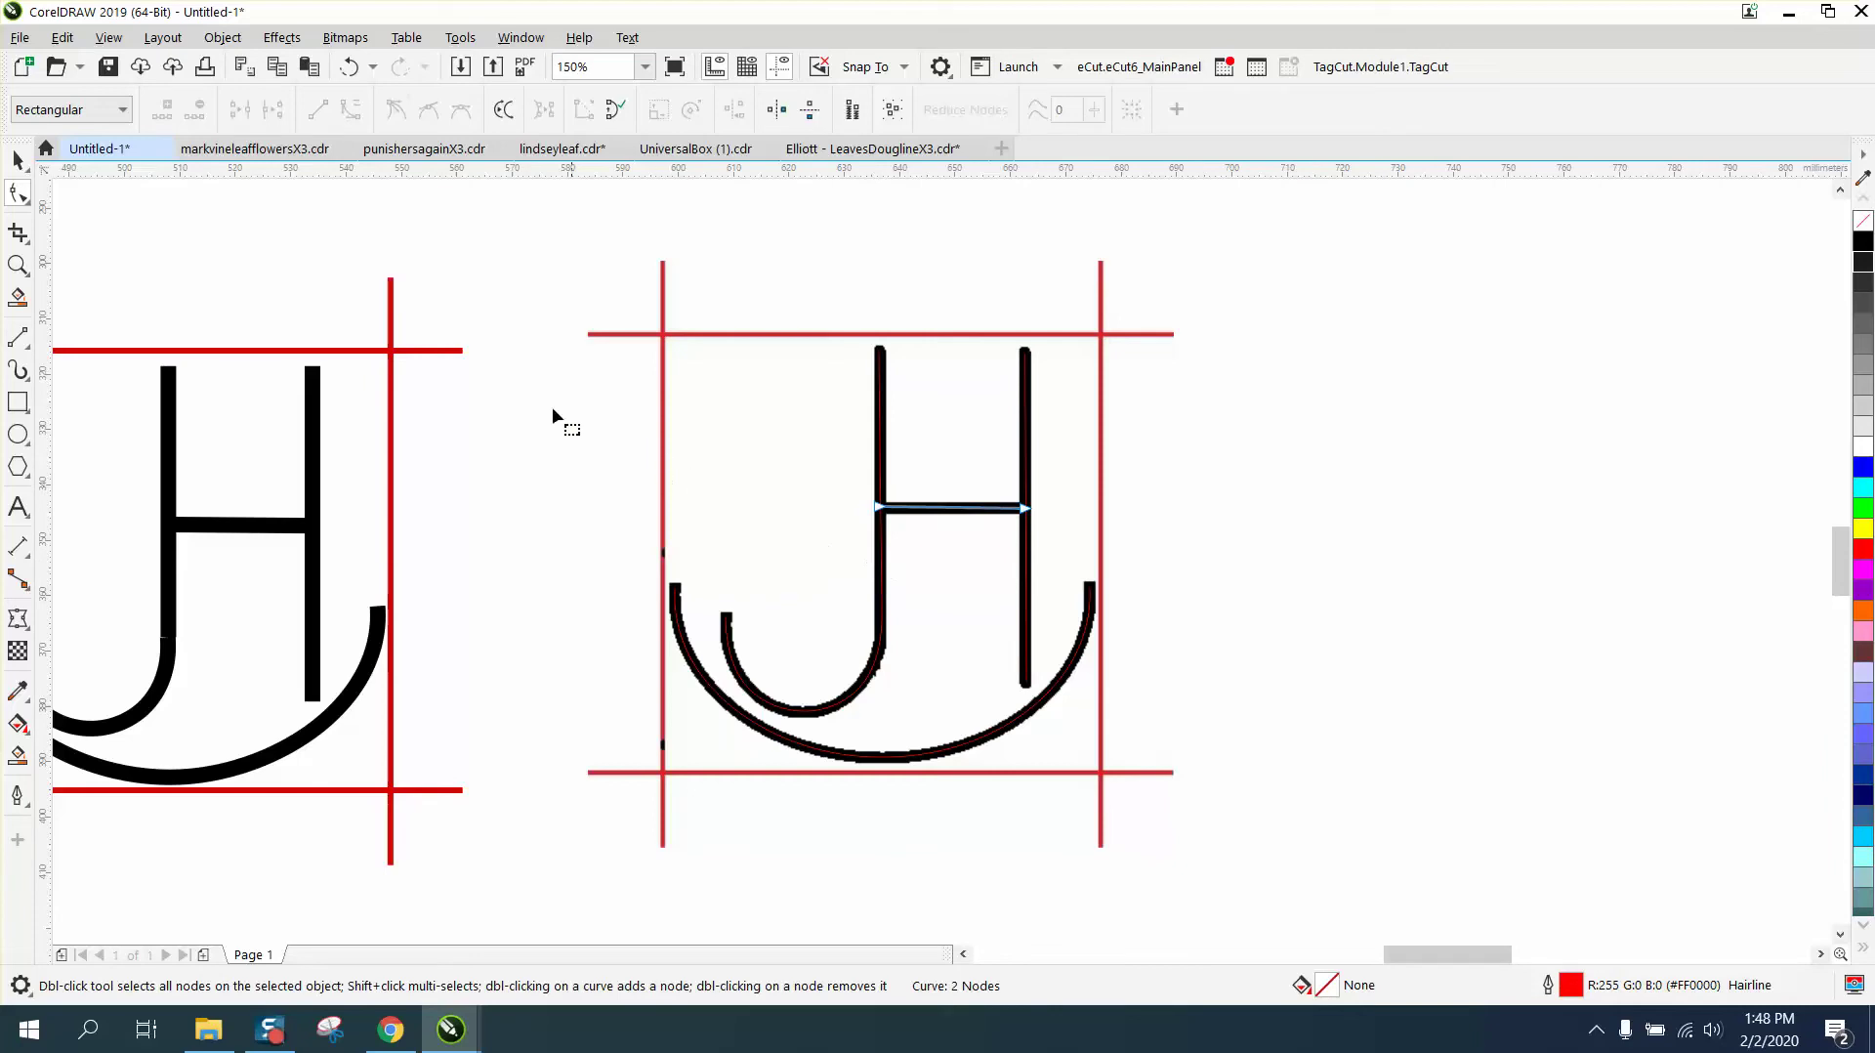
{"action": "left_click", "coordinate": [18, 159]}
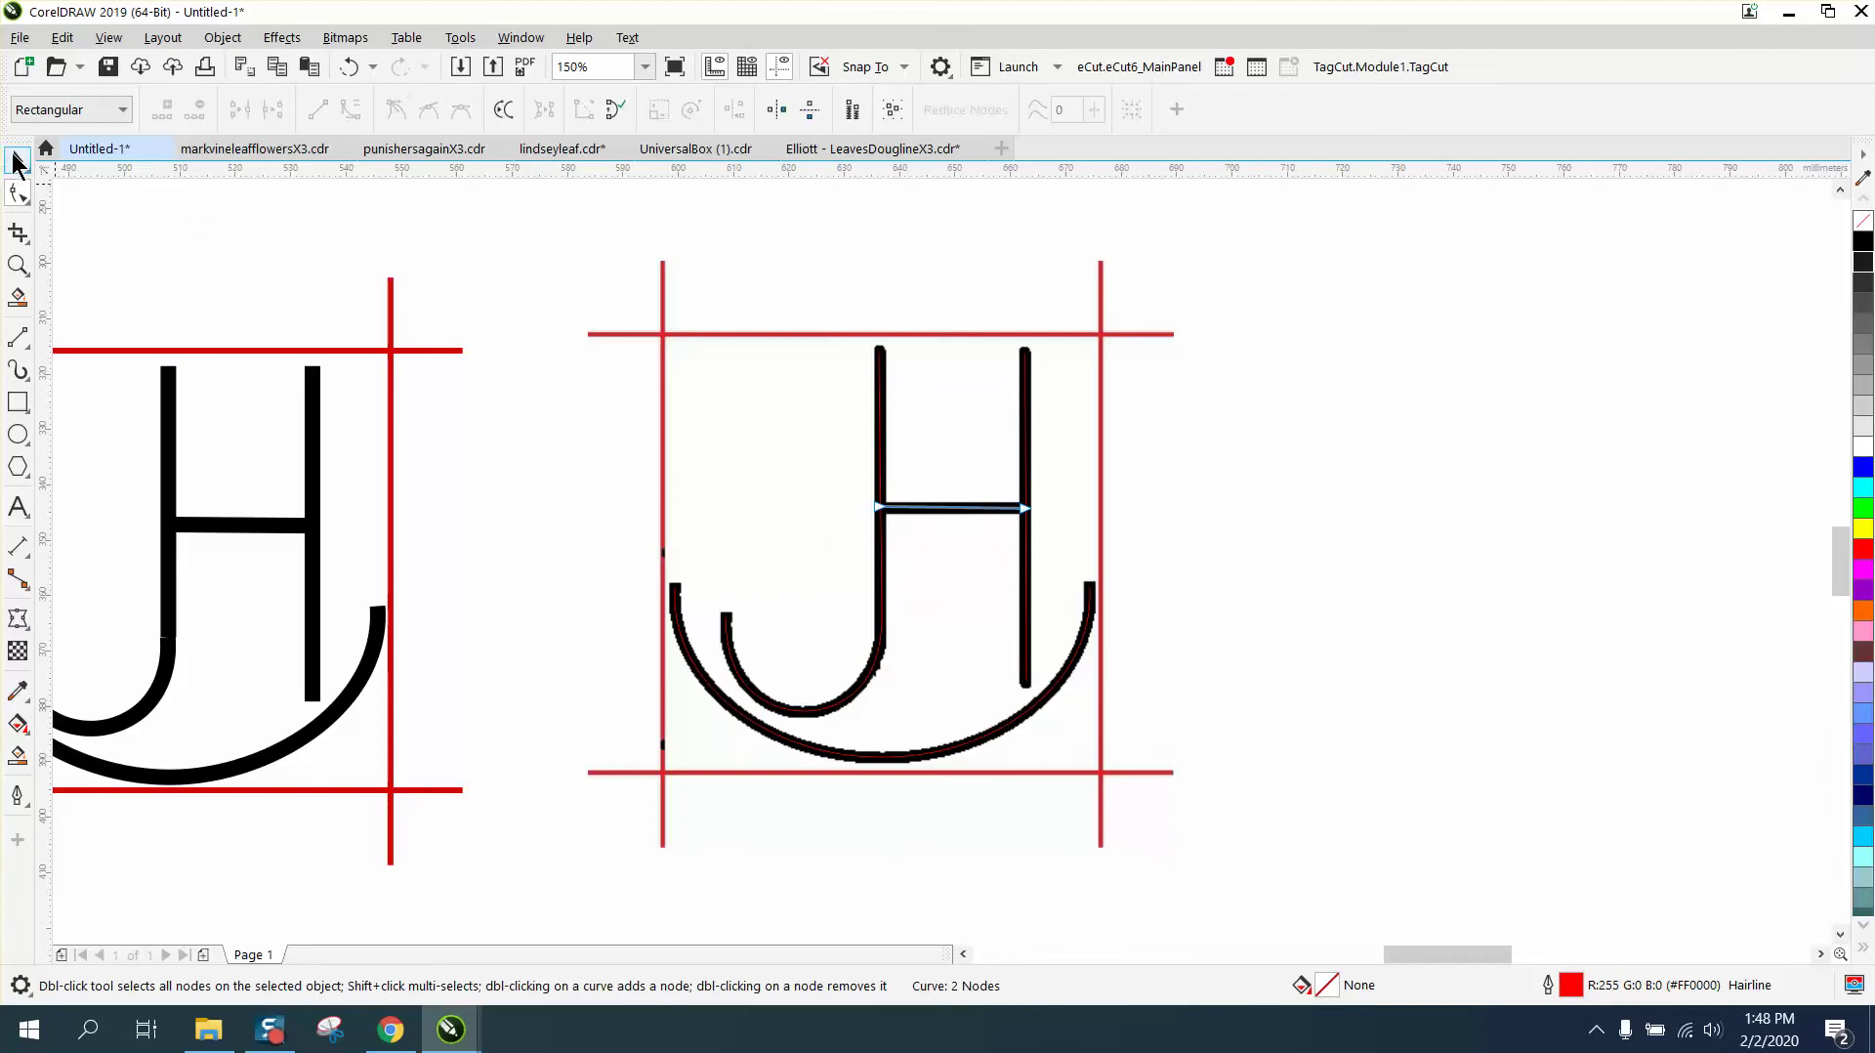
Nudge the JH bitmap aside and marquee-select the four traced curves.
{"action": "left_click", "coordinate": [842, 332]}
{"action": "key", "text": "p"}
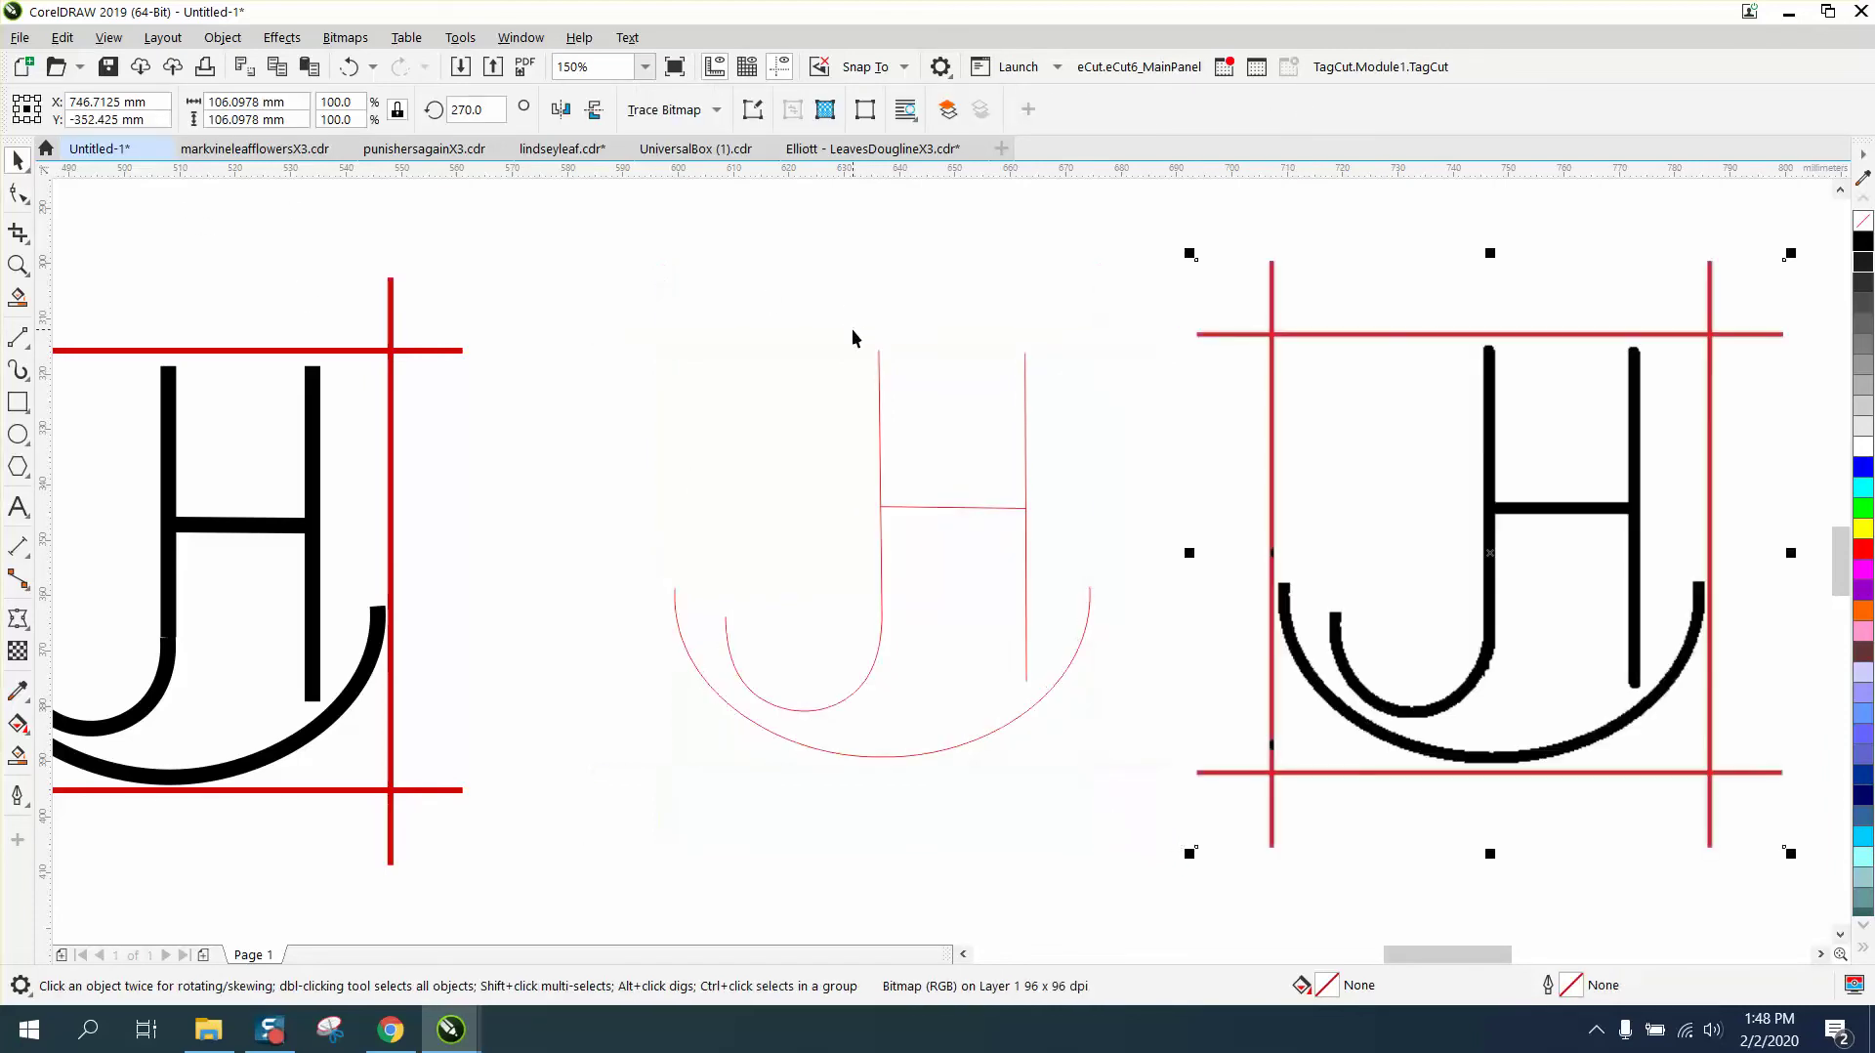
{"action": "left_click_drag", "start_coordinate": [606, 293], "coordinate": [1127, 800]}
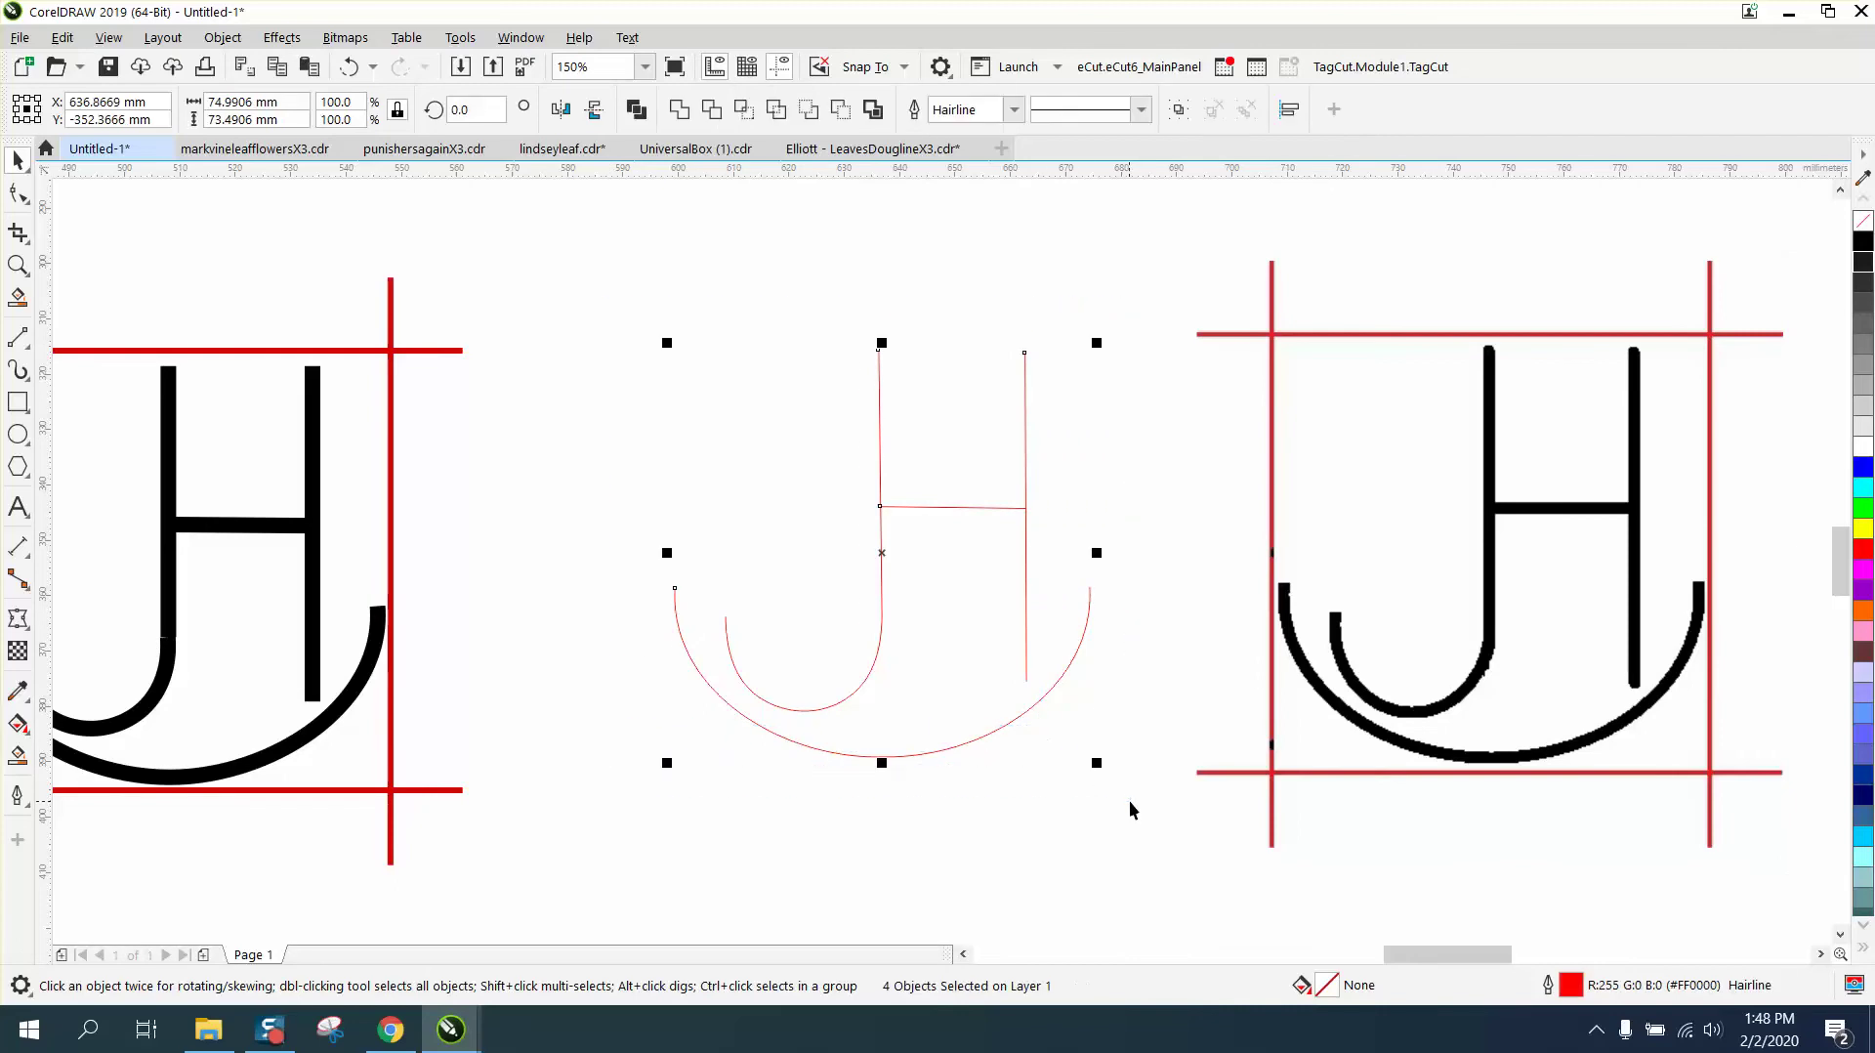
Give the traced curves a black 4.0 pt outline that scales with the object.
{"action": "double_click", "coordinate": [1570, 988]}
{"action": "left_click", "coordinate": [788, 430]}
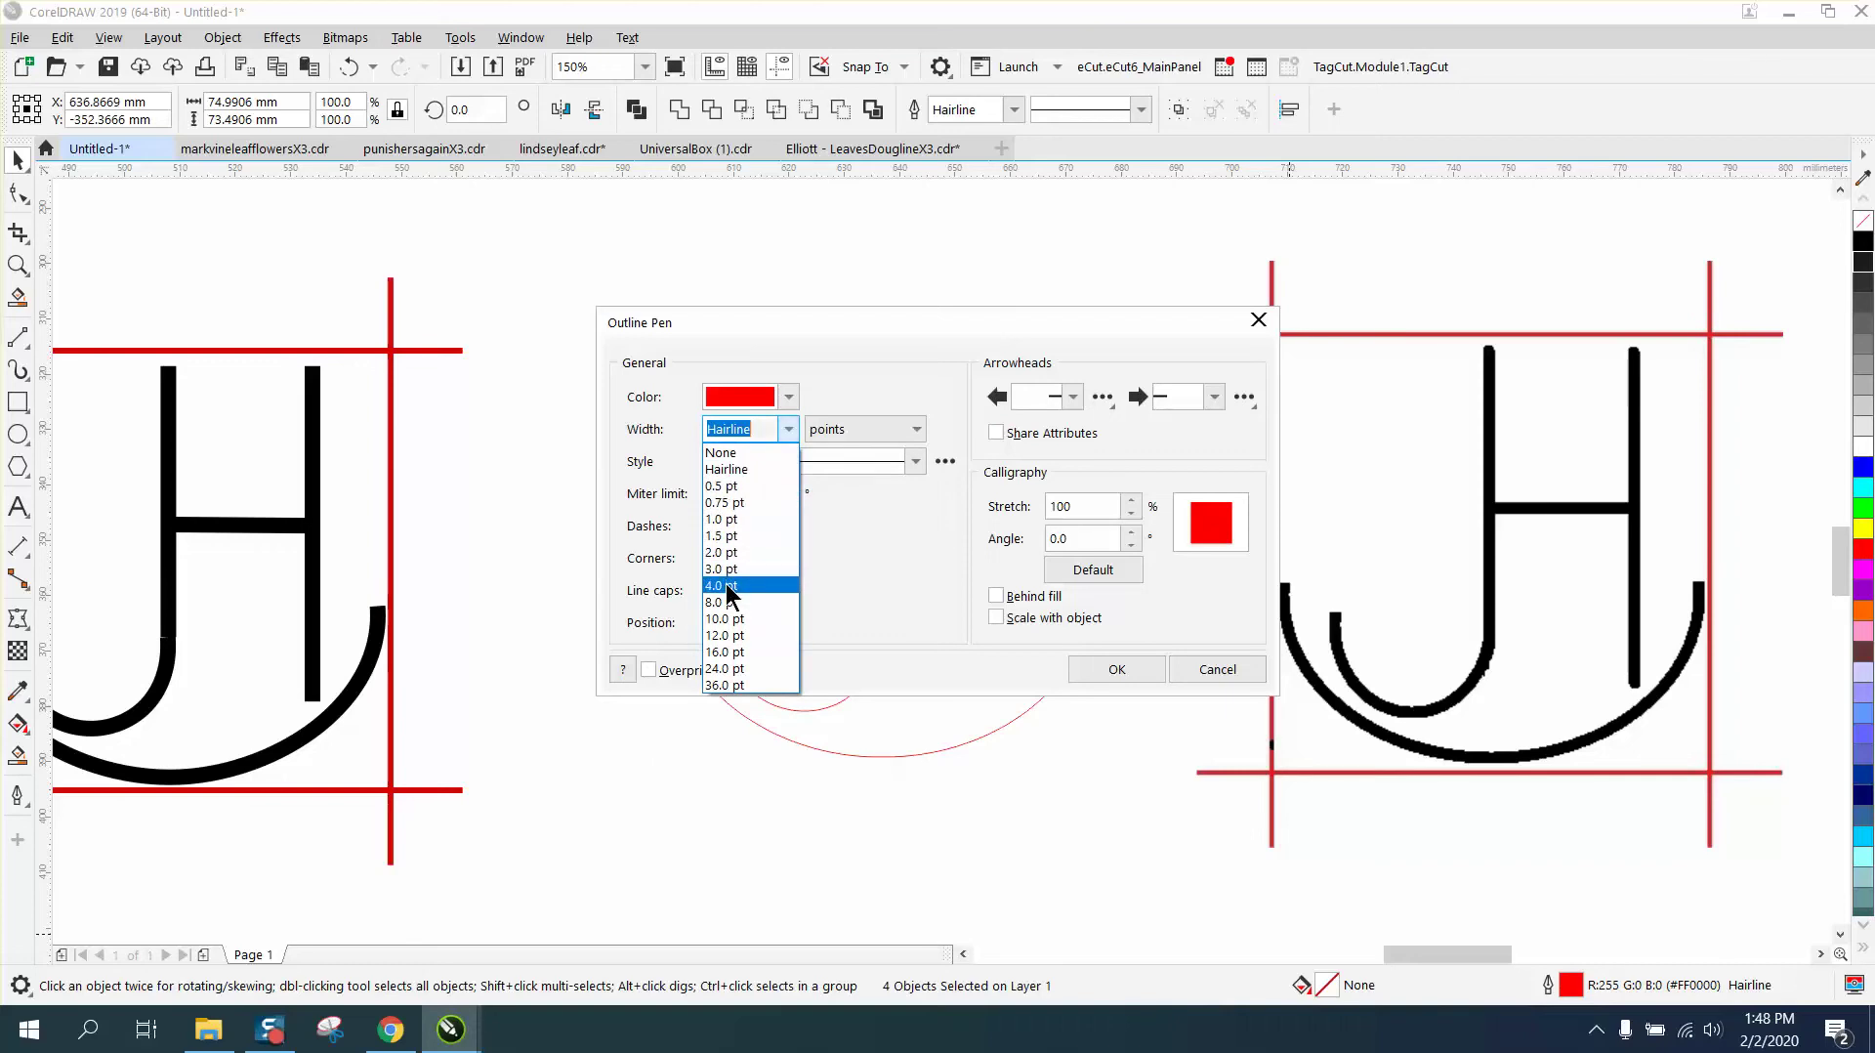
{"action": "left_click", "coordinate": [723, 585]}
{"action": "left_click", "coordinate": [790, 398]}
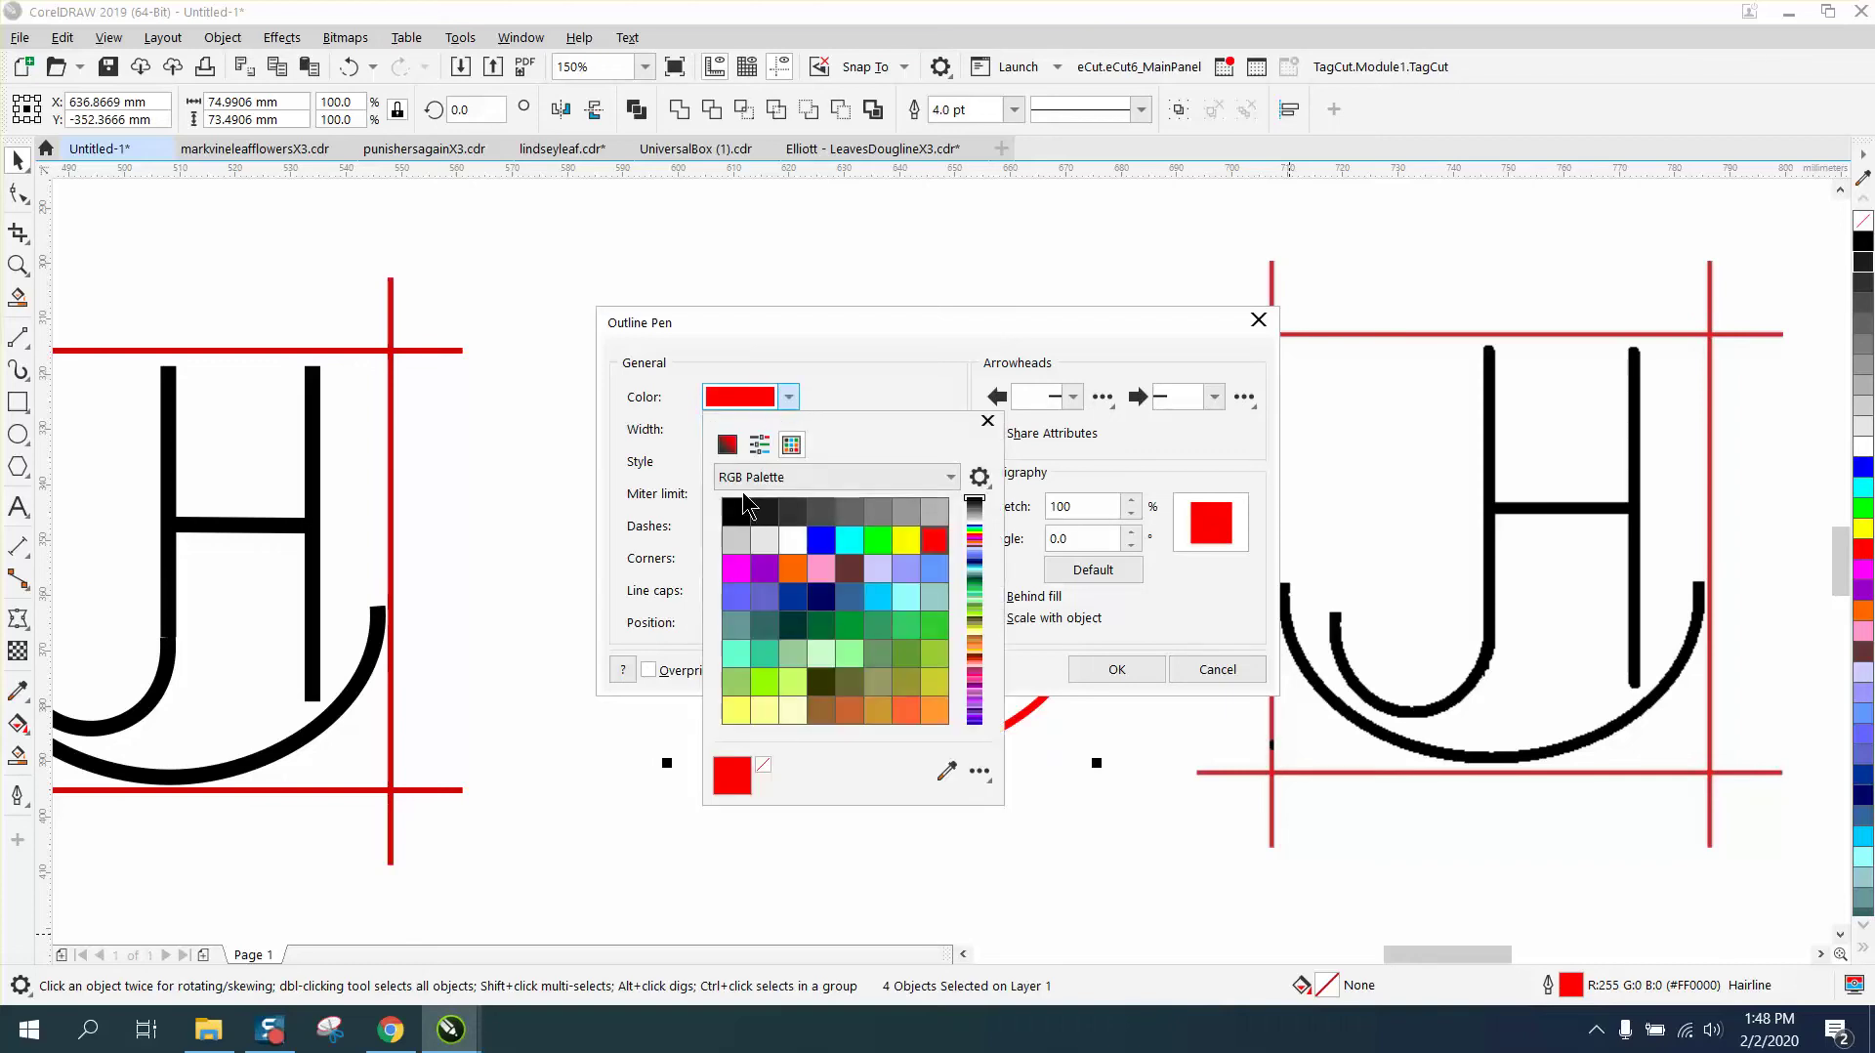
{"action": "left_click", "coordinate": [743, 499]}
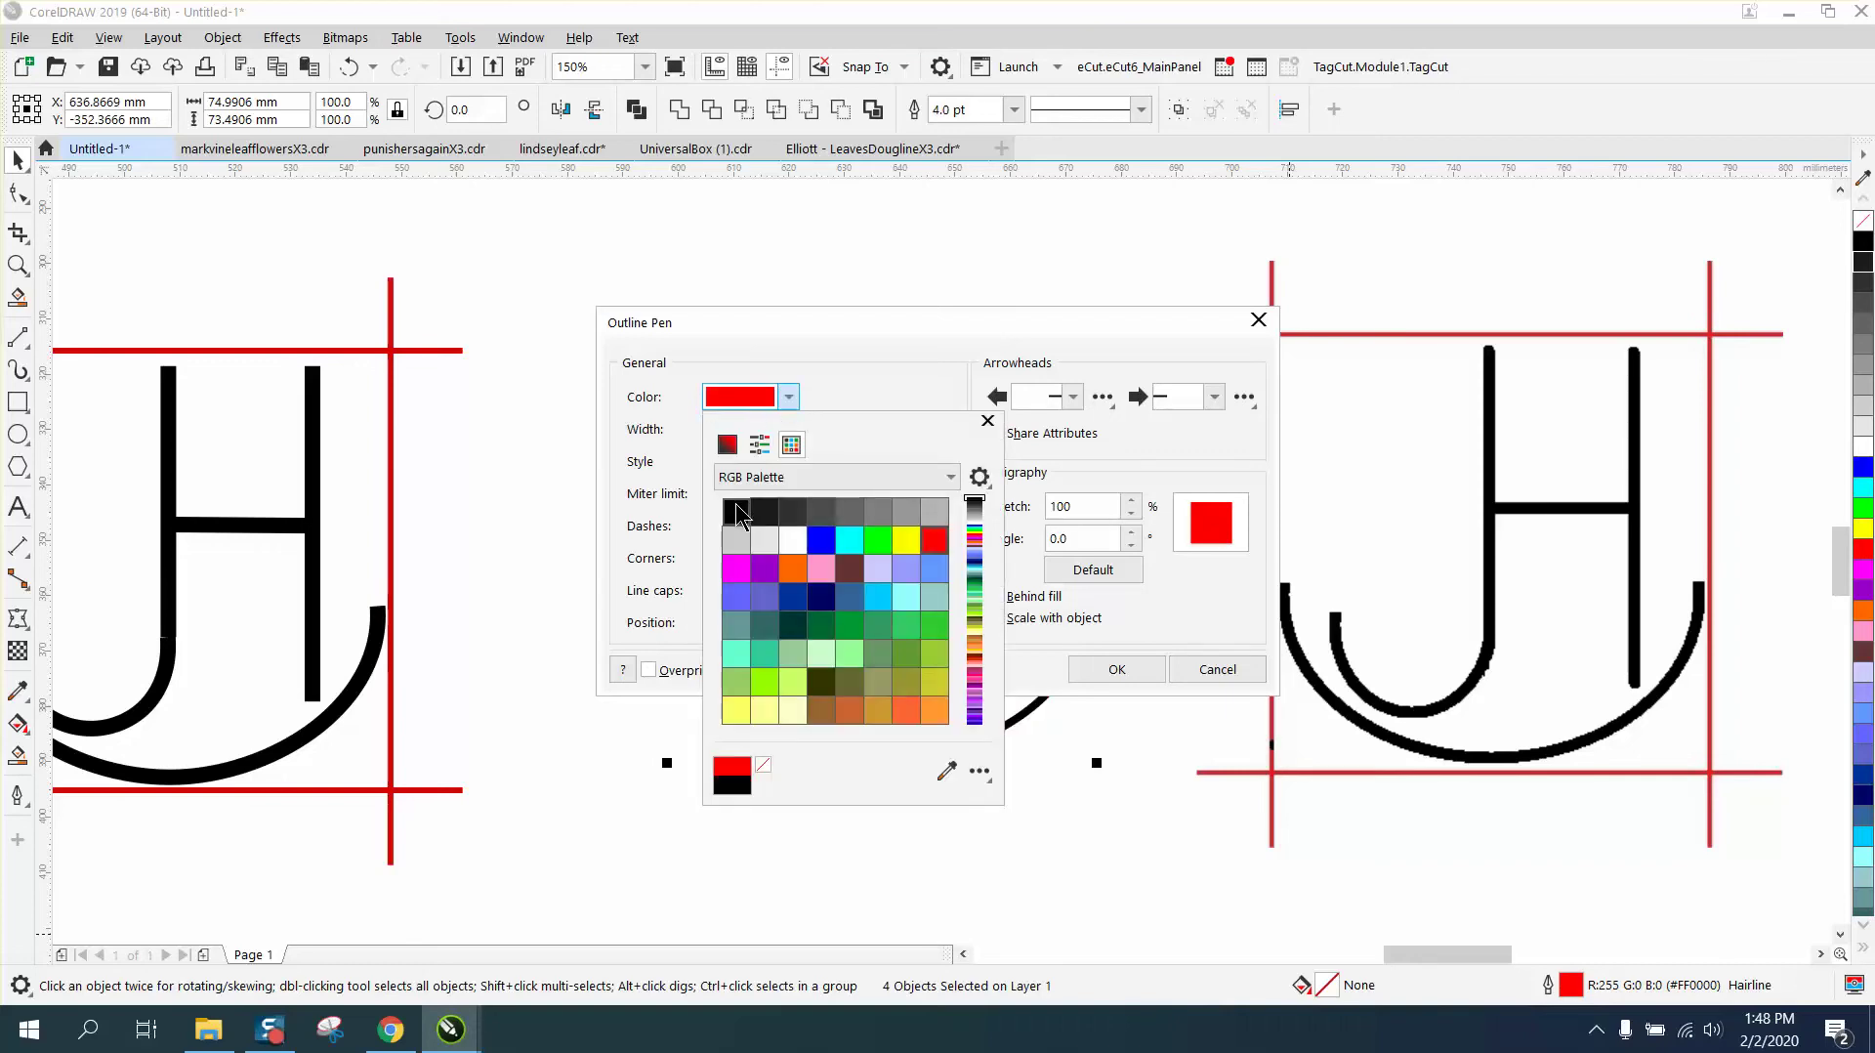
{"action": "left_click", "coordinate": [1116, 673]}
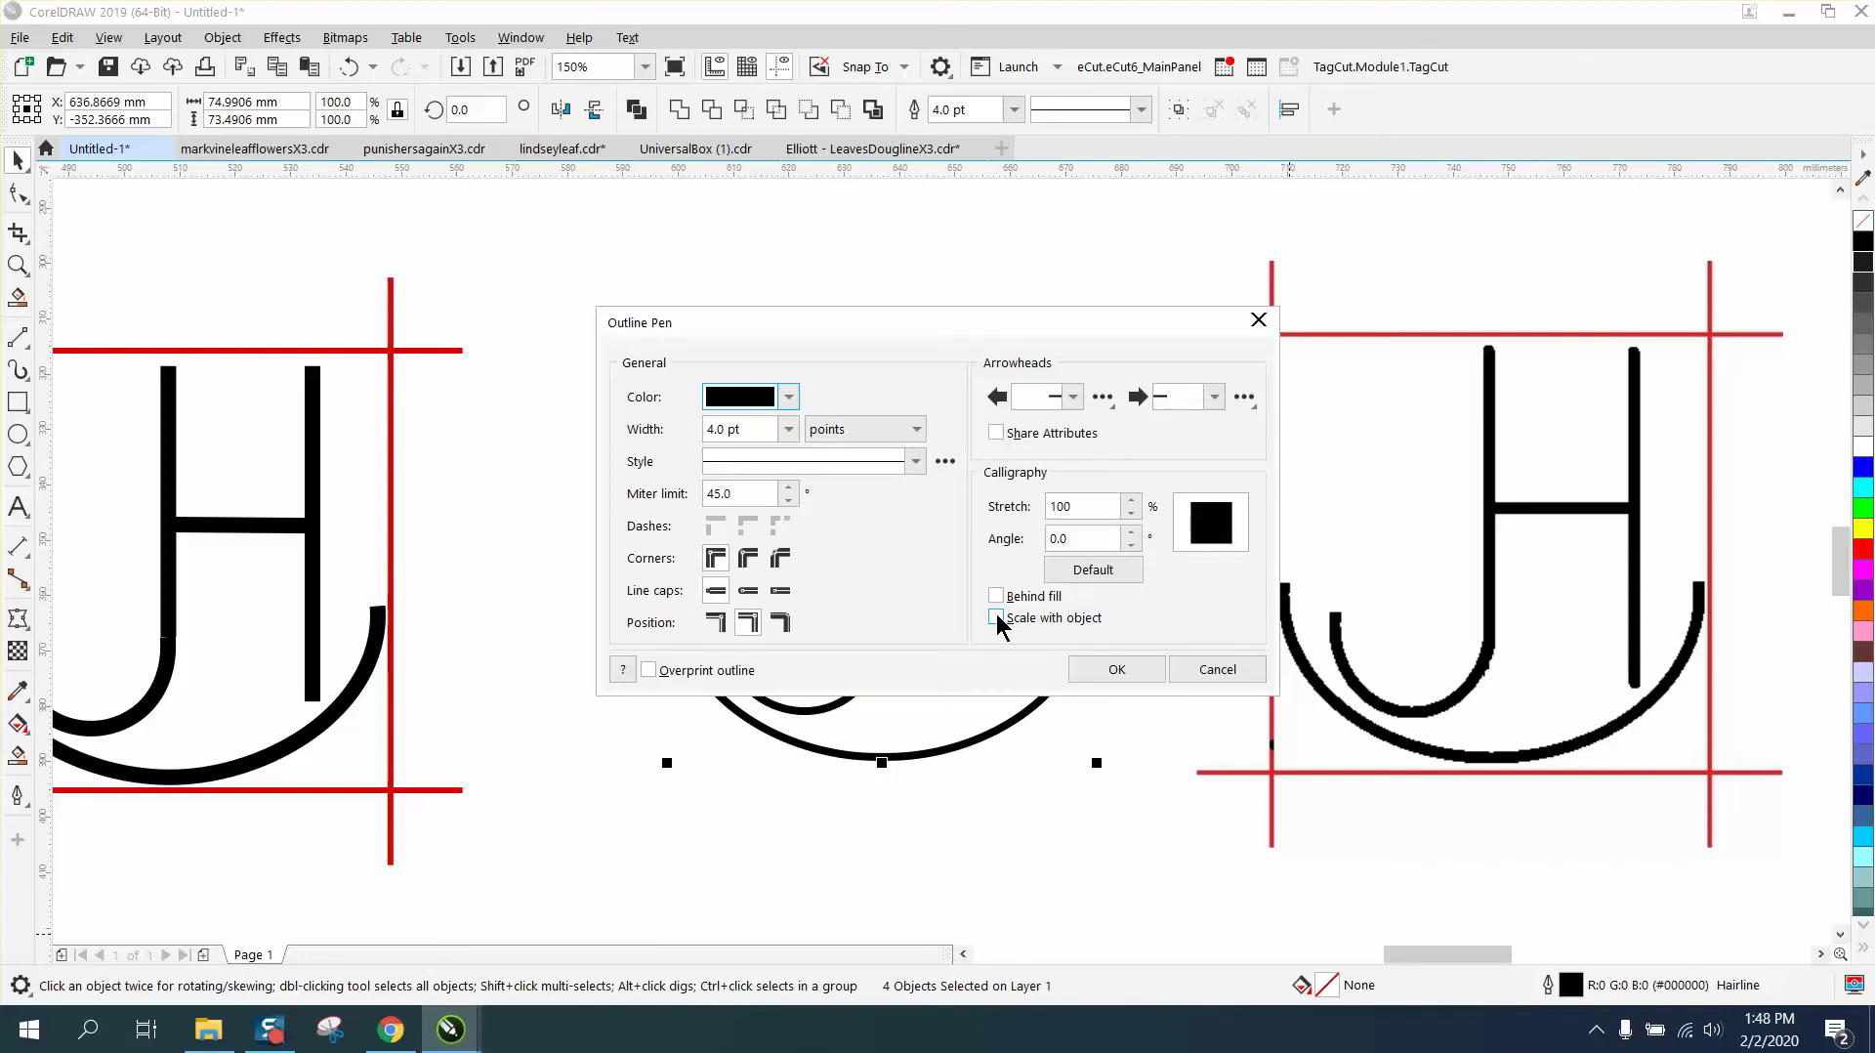
{"action": "left_click", "coordinate": [996, 618]}
{"action": "left_click", "coordinate": [1101, 676]}
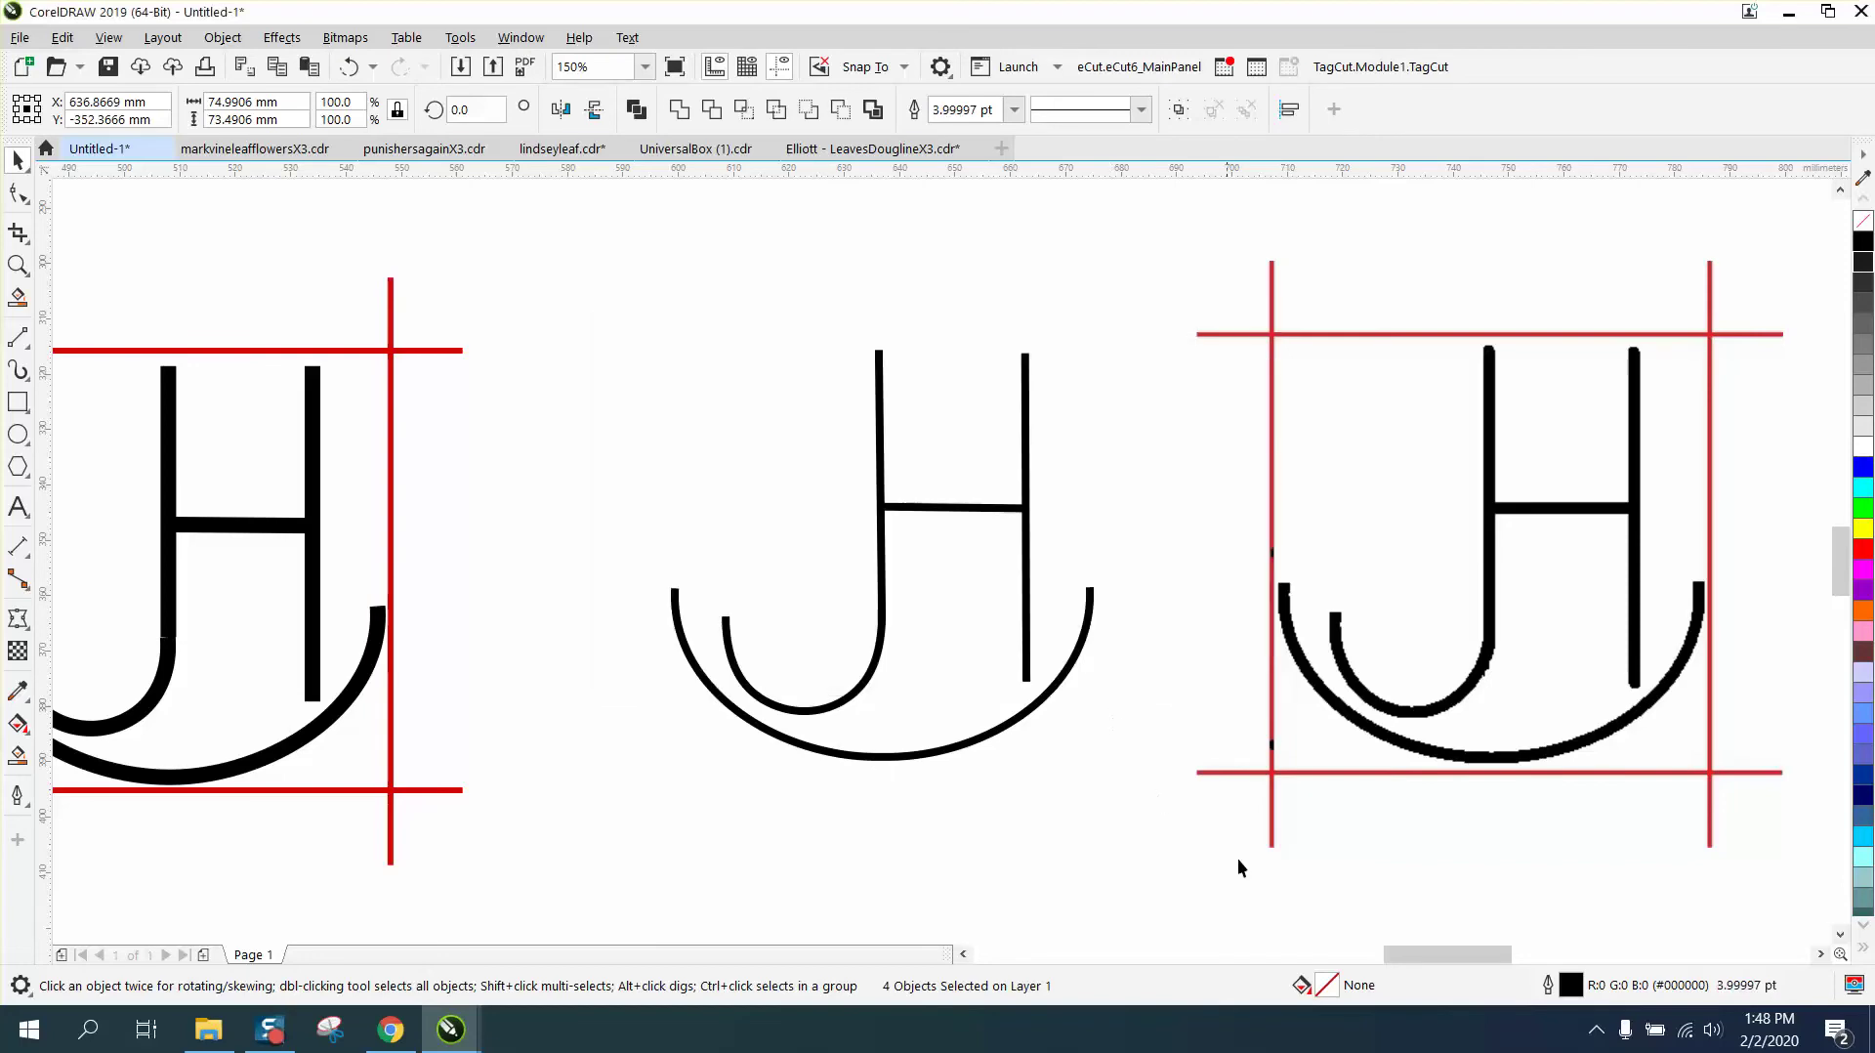
Change the traced lines' outline width to 5 pt.
{"action": "double_click", "coordinate": [1569, 986]}
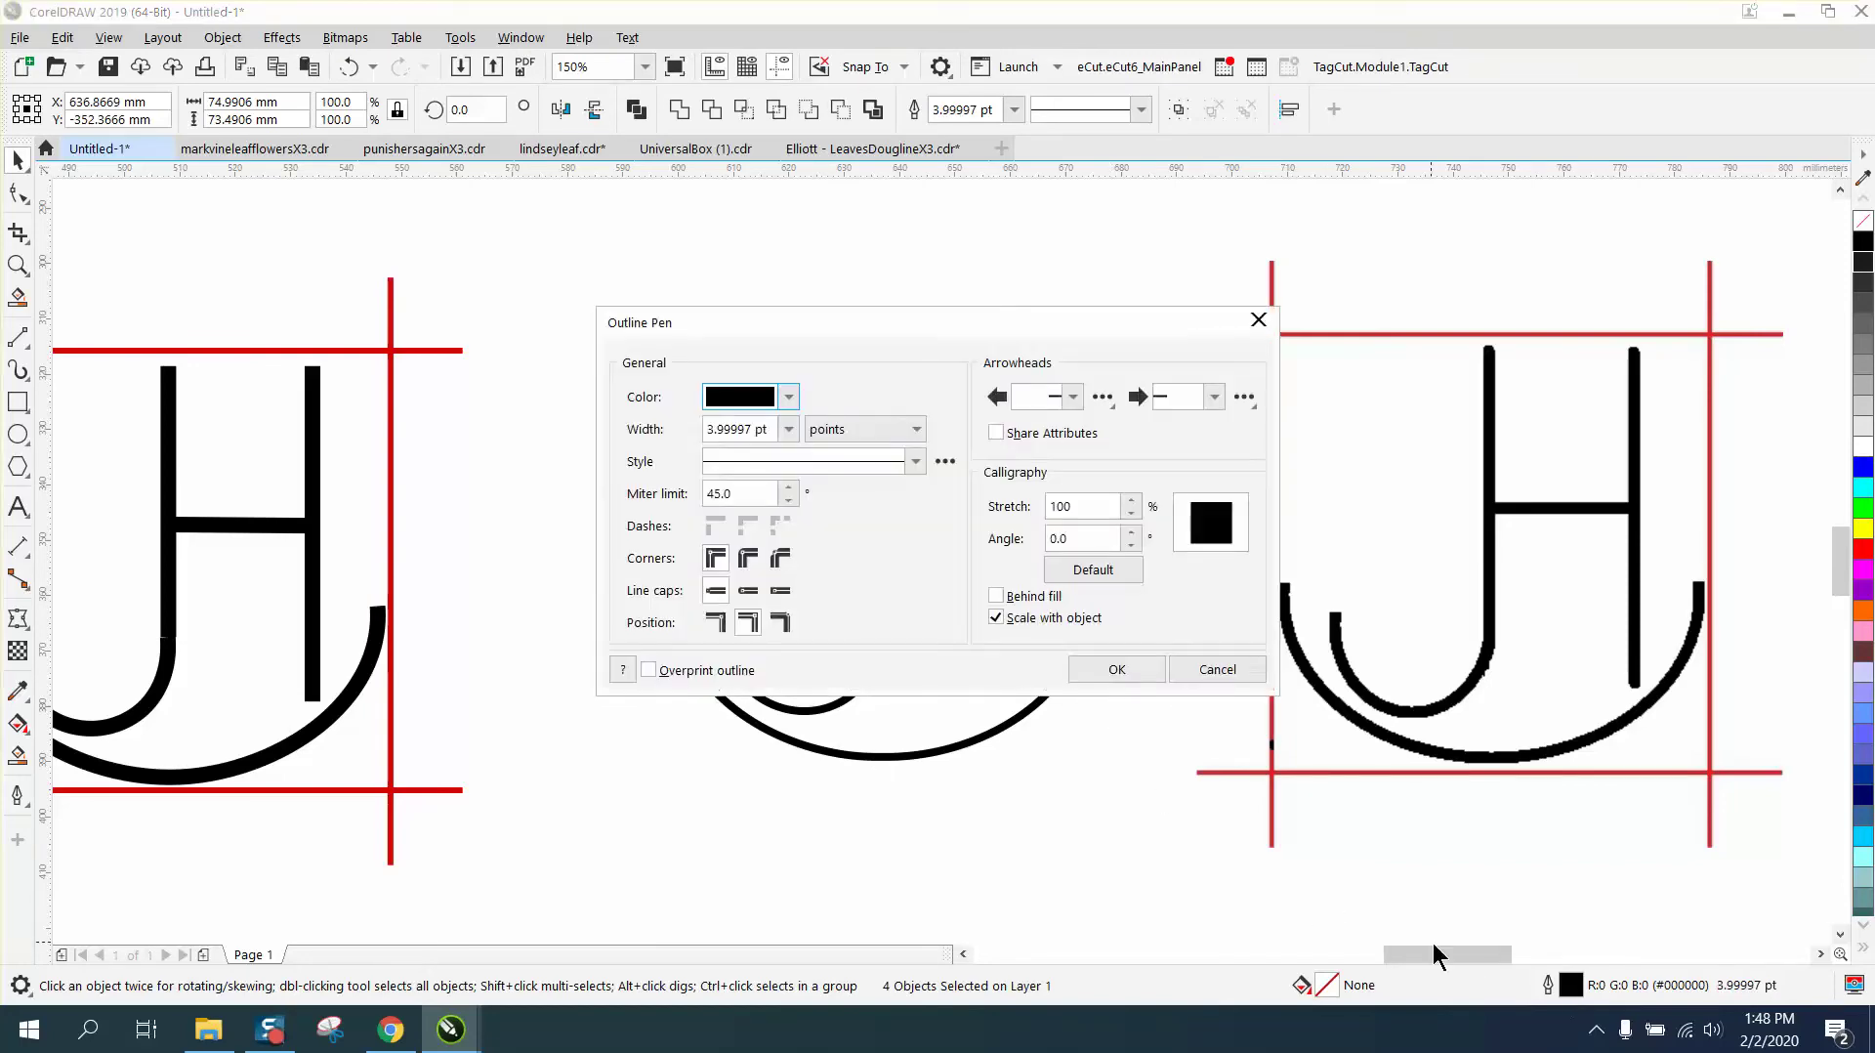
{"action": "left_click", "coordinate": [788, 428]}
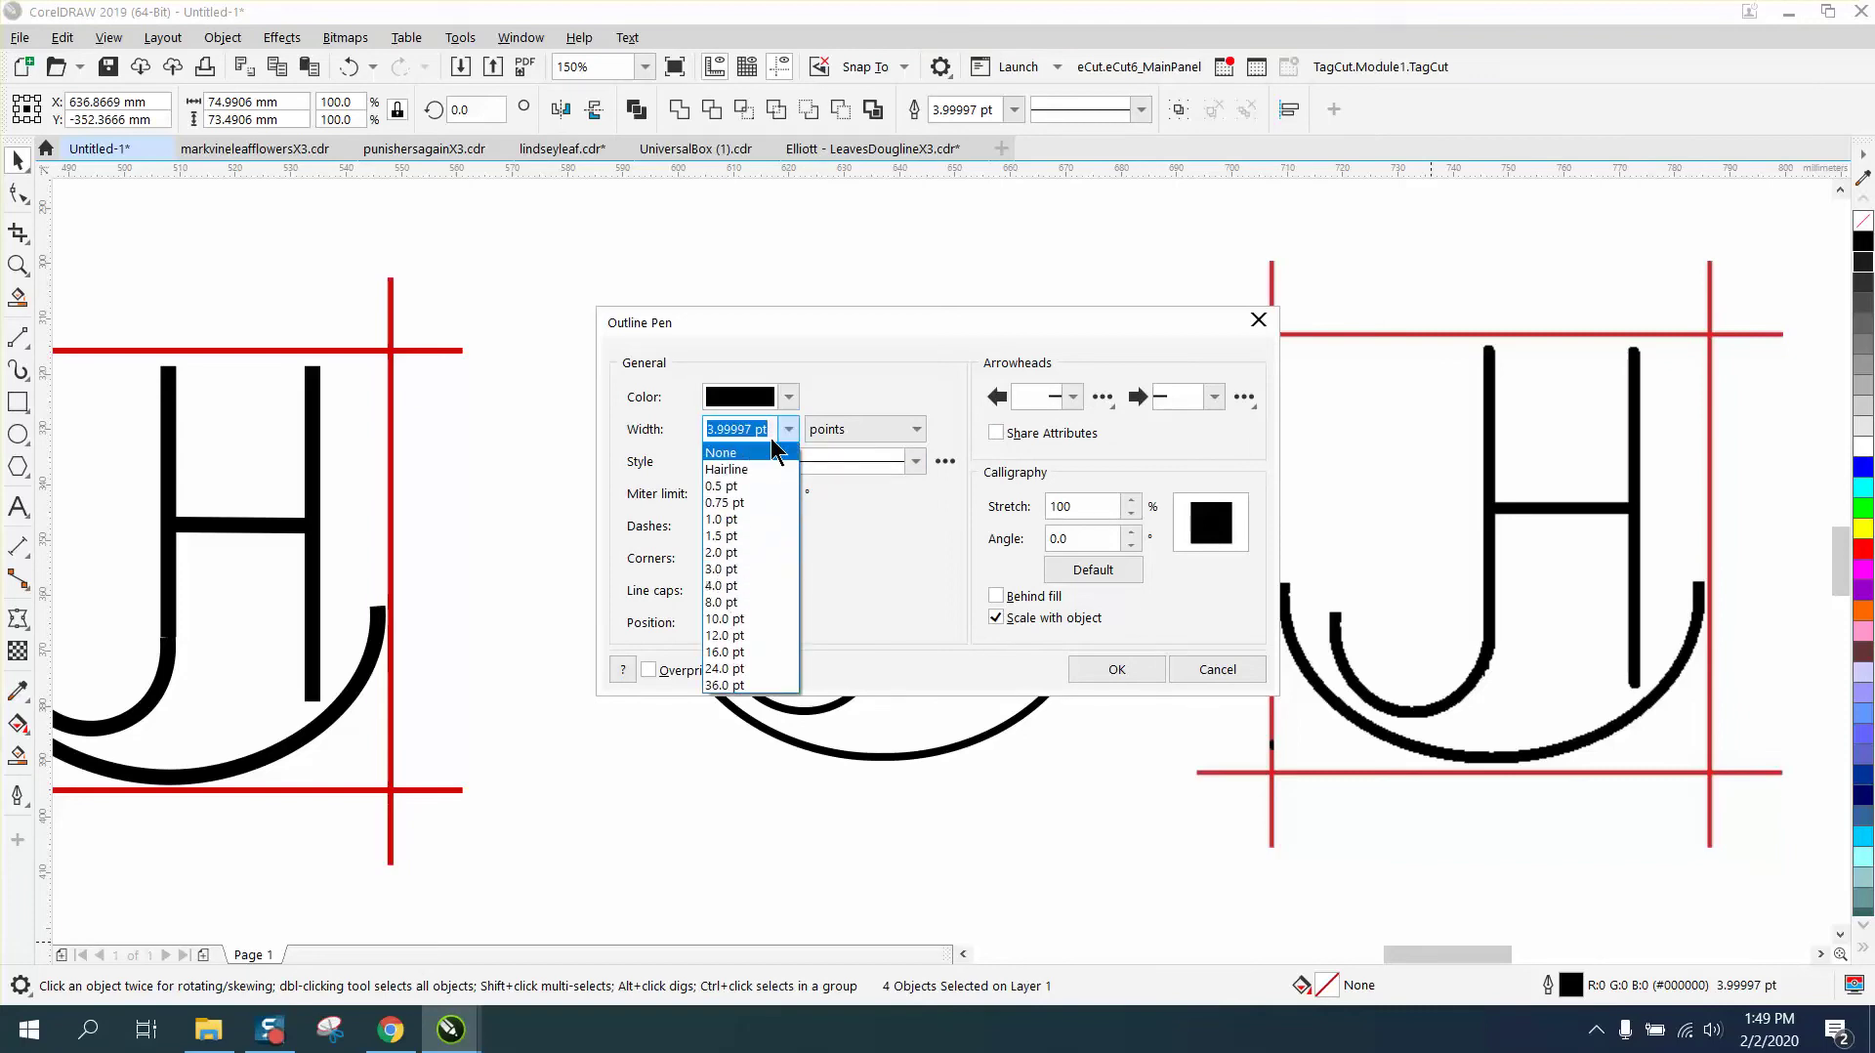
{"action": "left_click", "coordinate": [774, 430]}
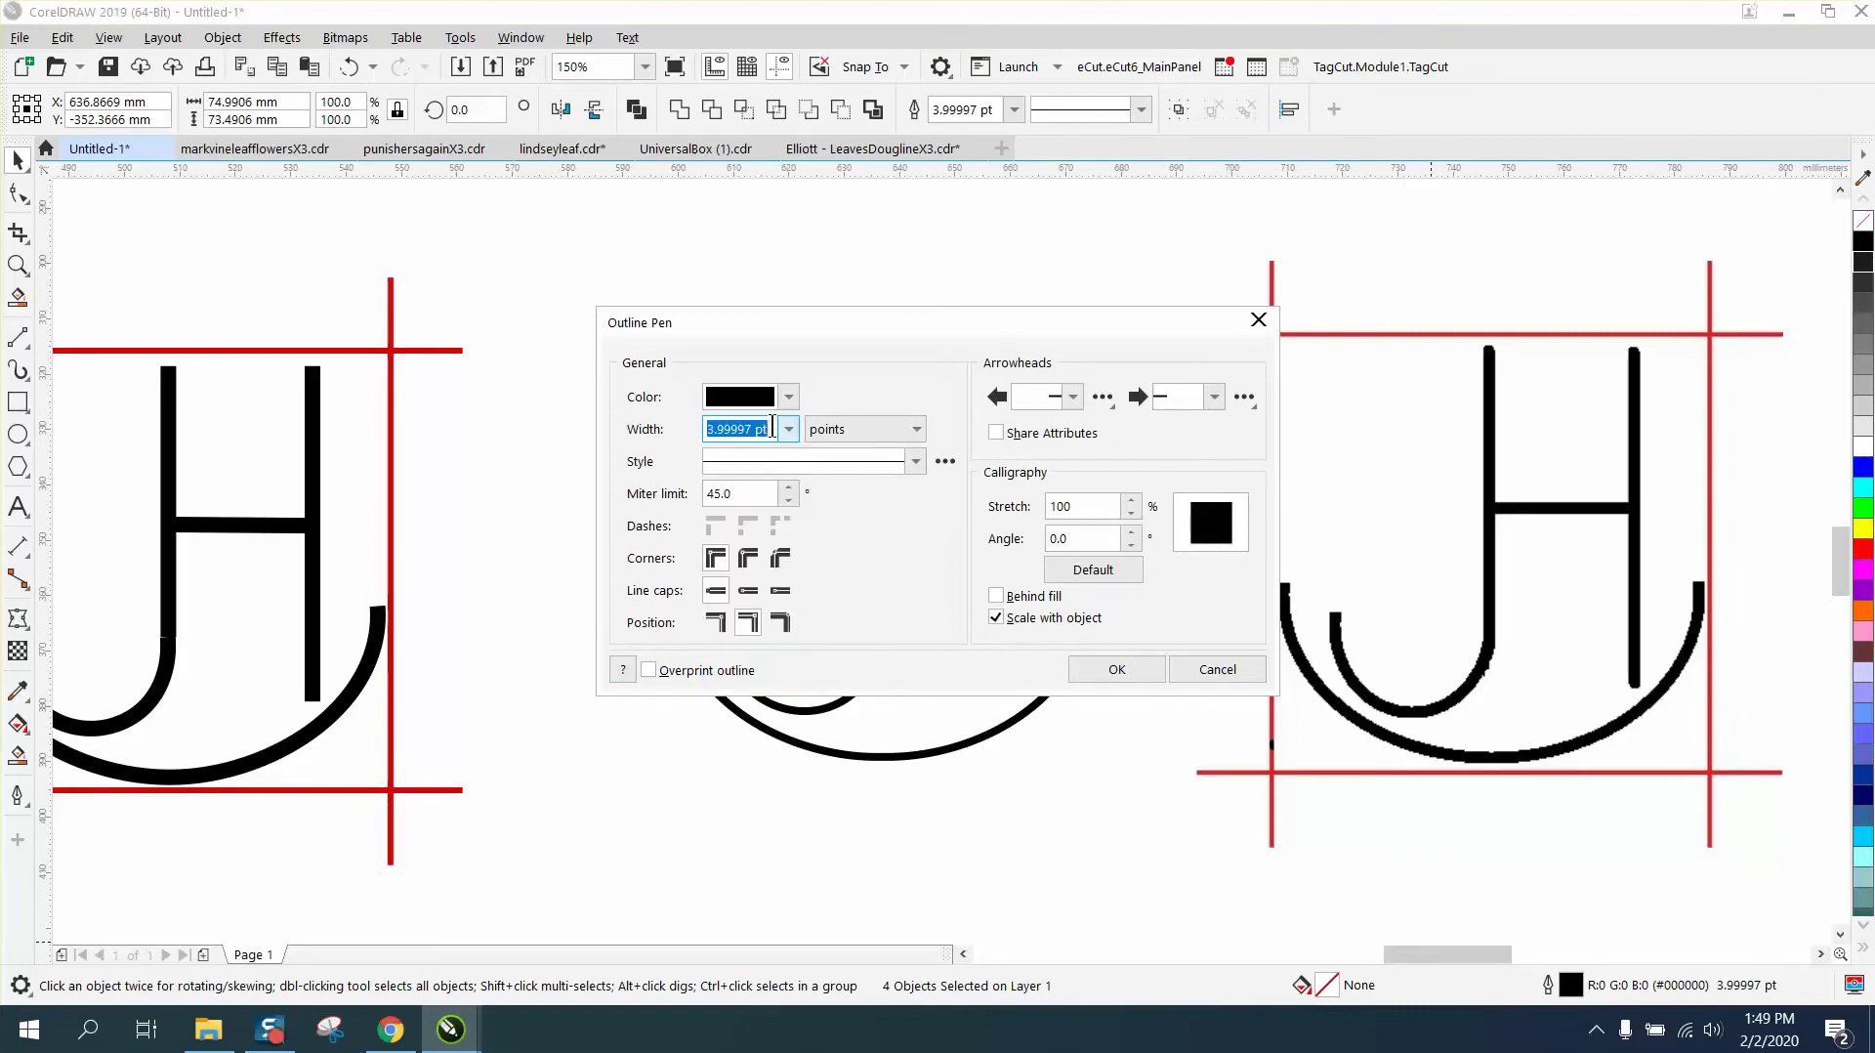
{"action": "type", "text": "5"}
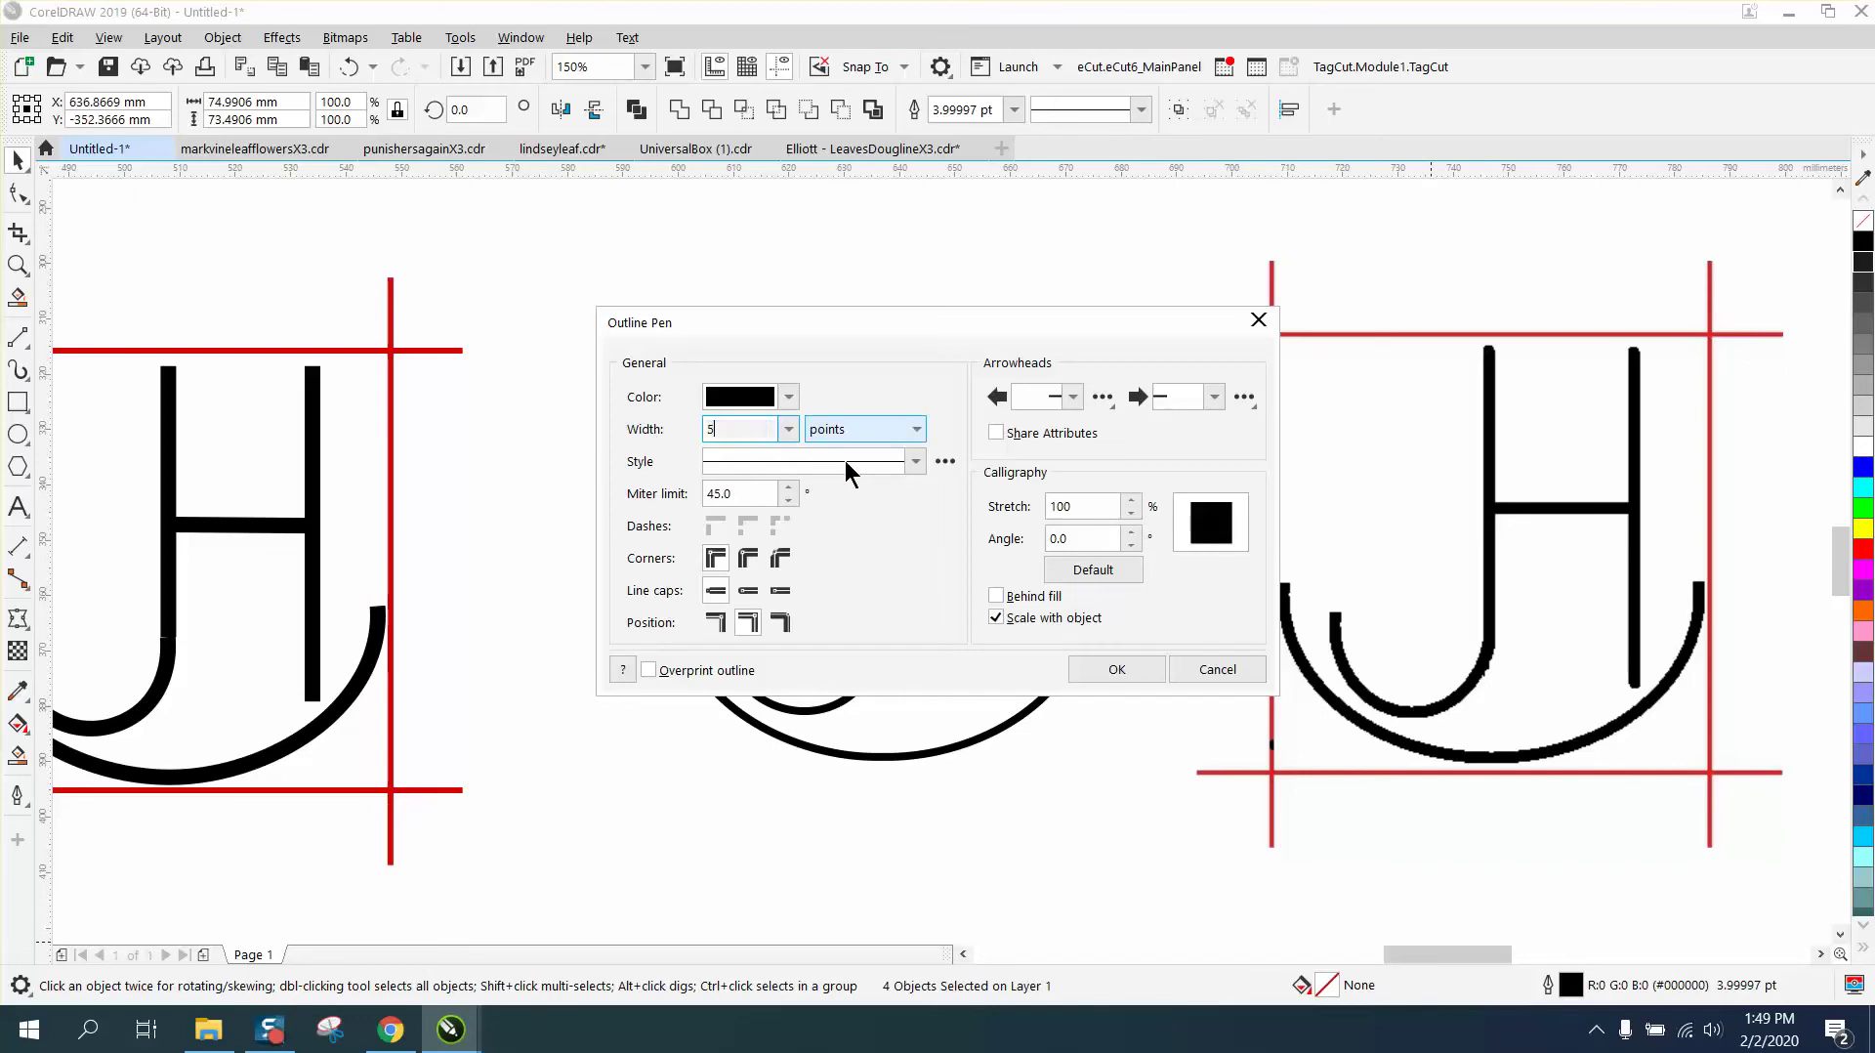
{"action": "left_click", "coordinate": [1113, 669]}
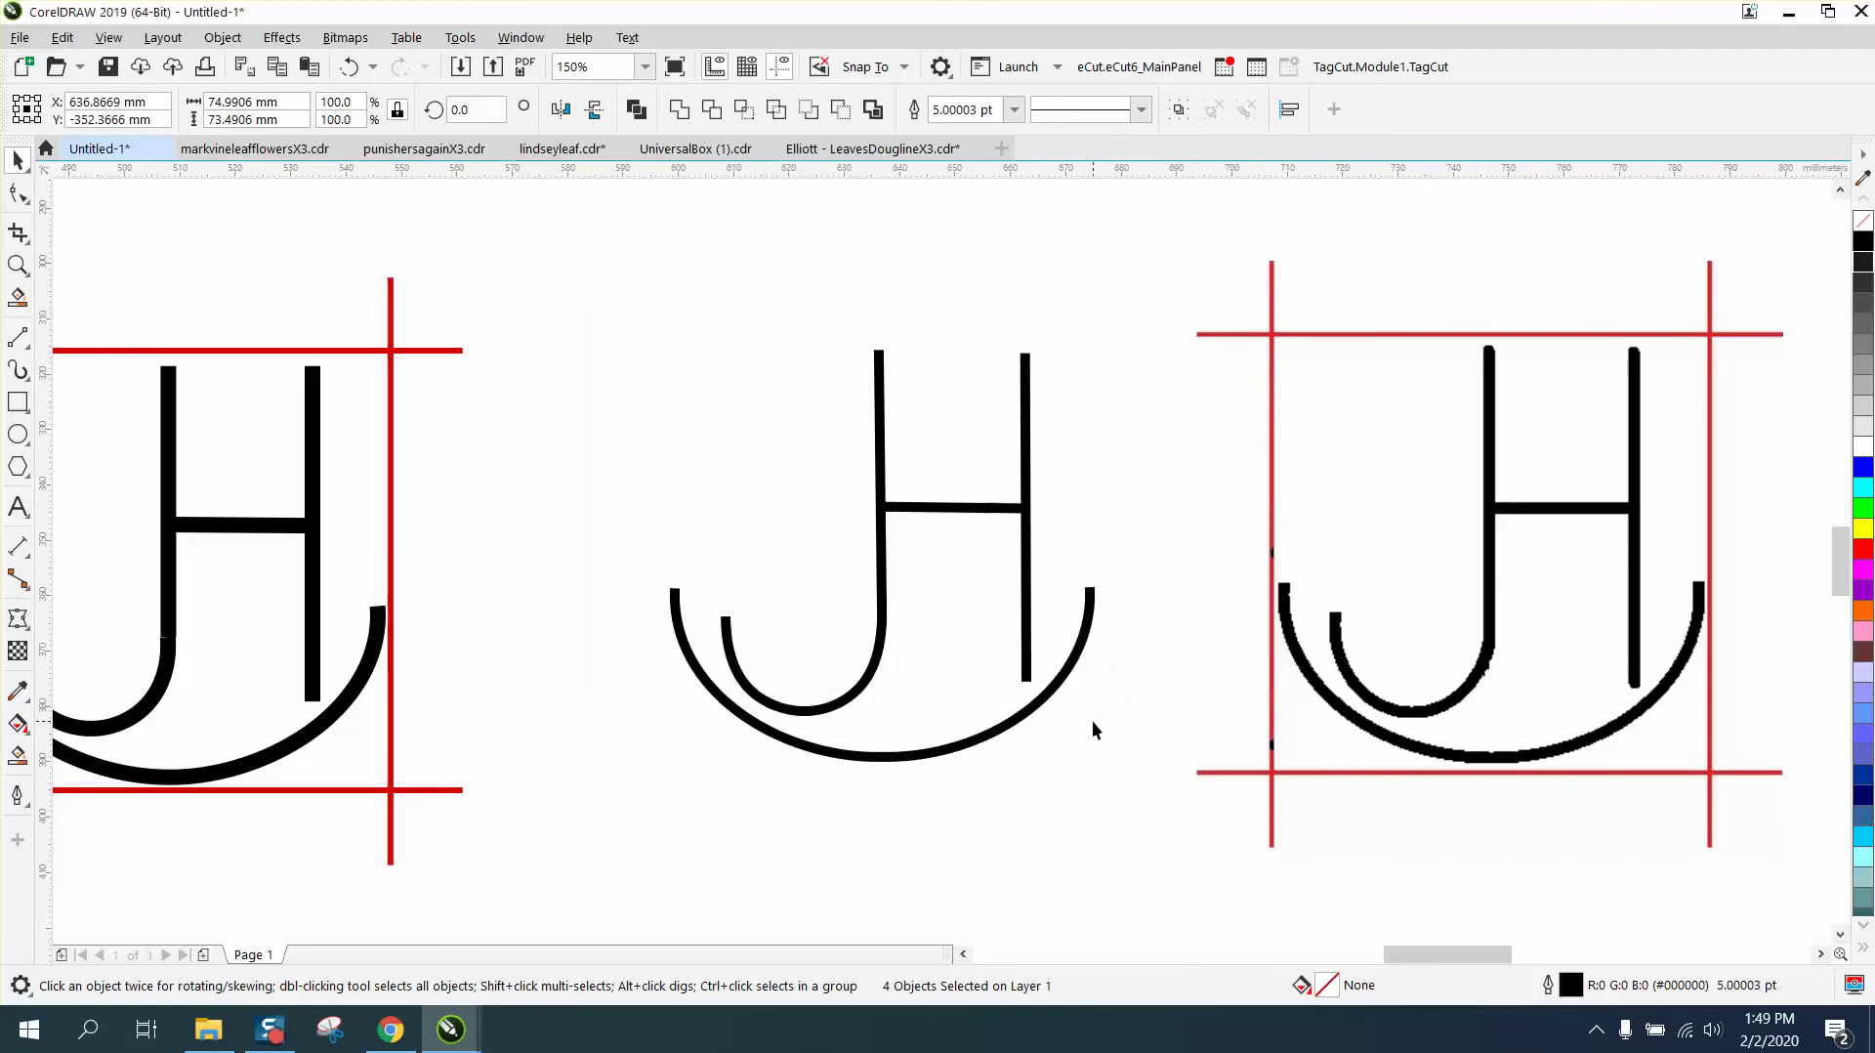
Increase the traced lines' outline width further to 6 pt.
{"action": "double_click", "coordinate": [1569, 984]}
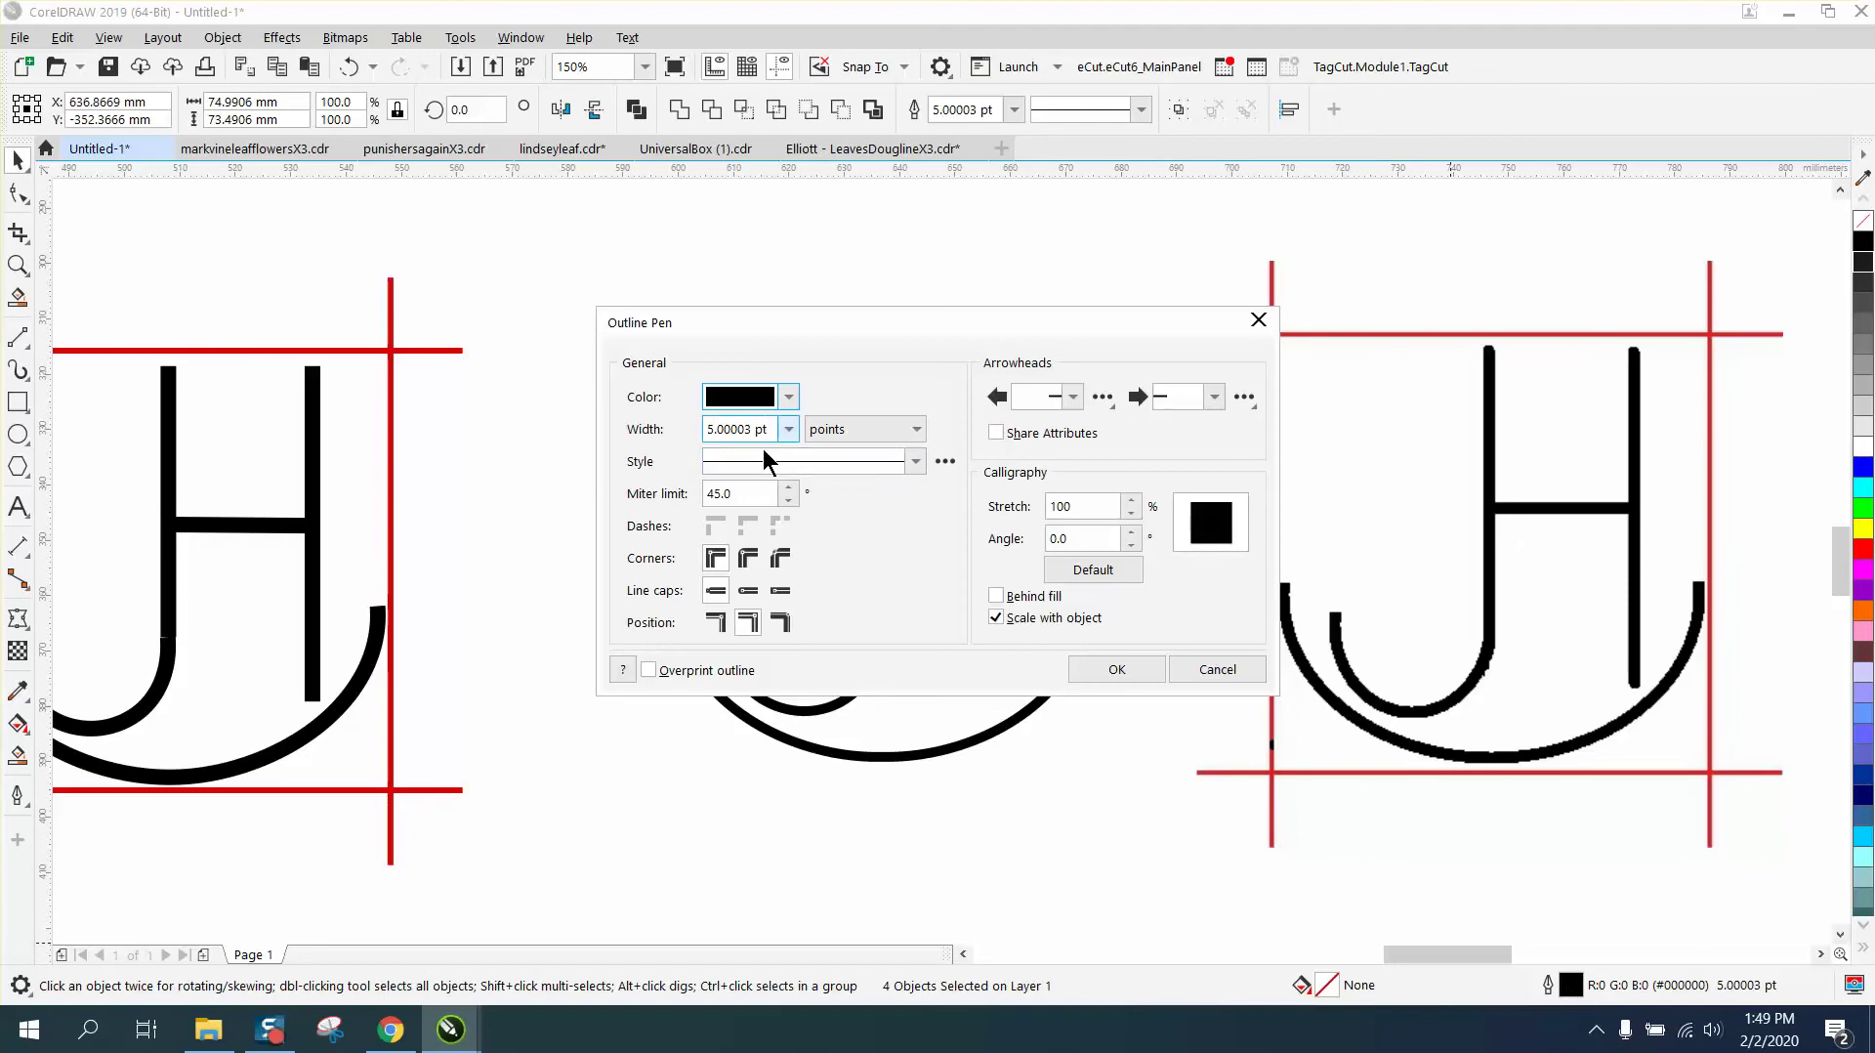
{"action": "left_click", "coordinate": [787, 430]}
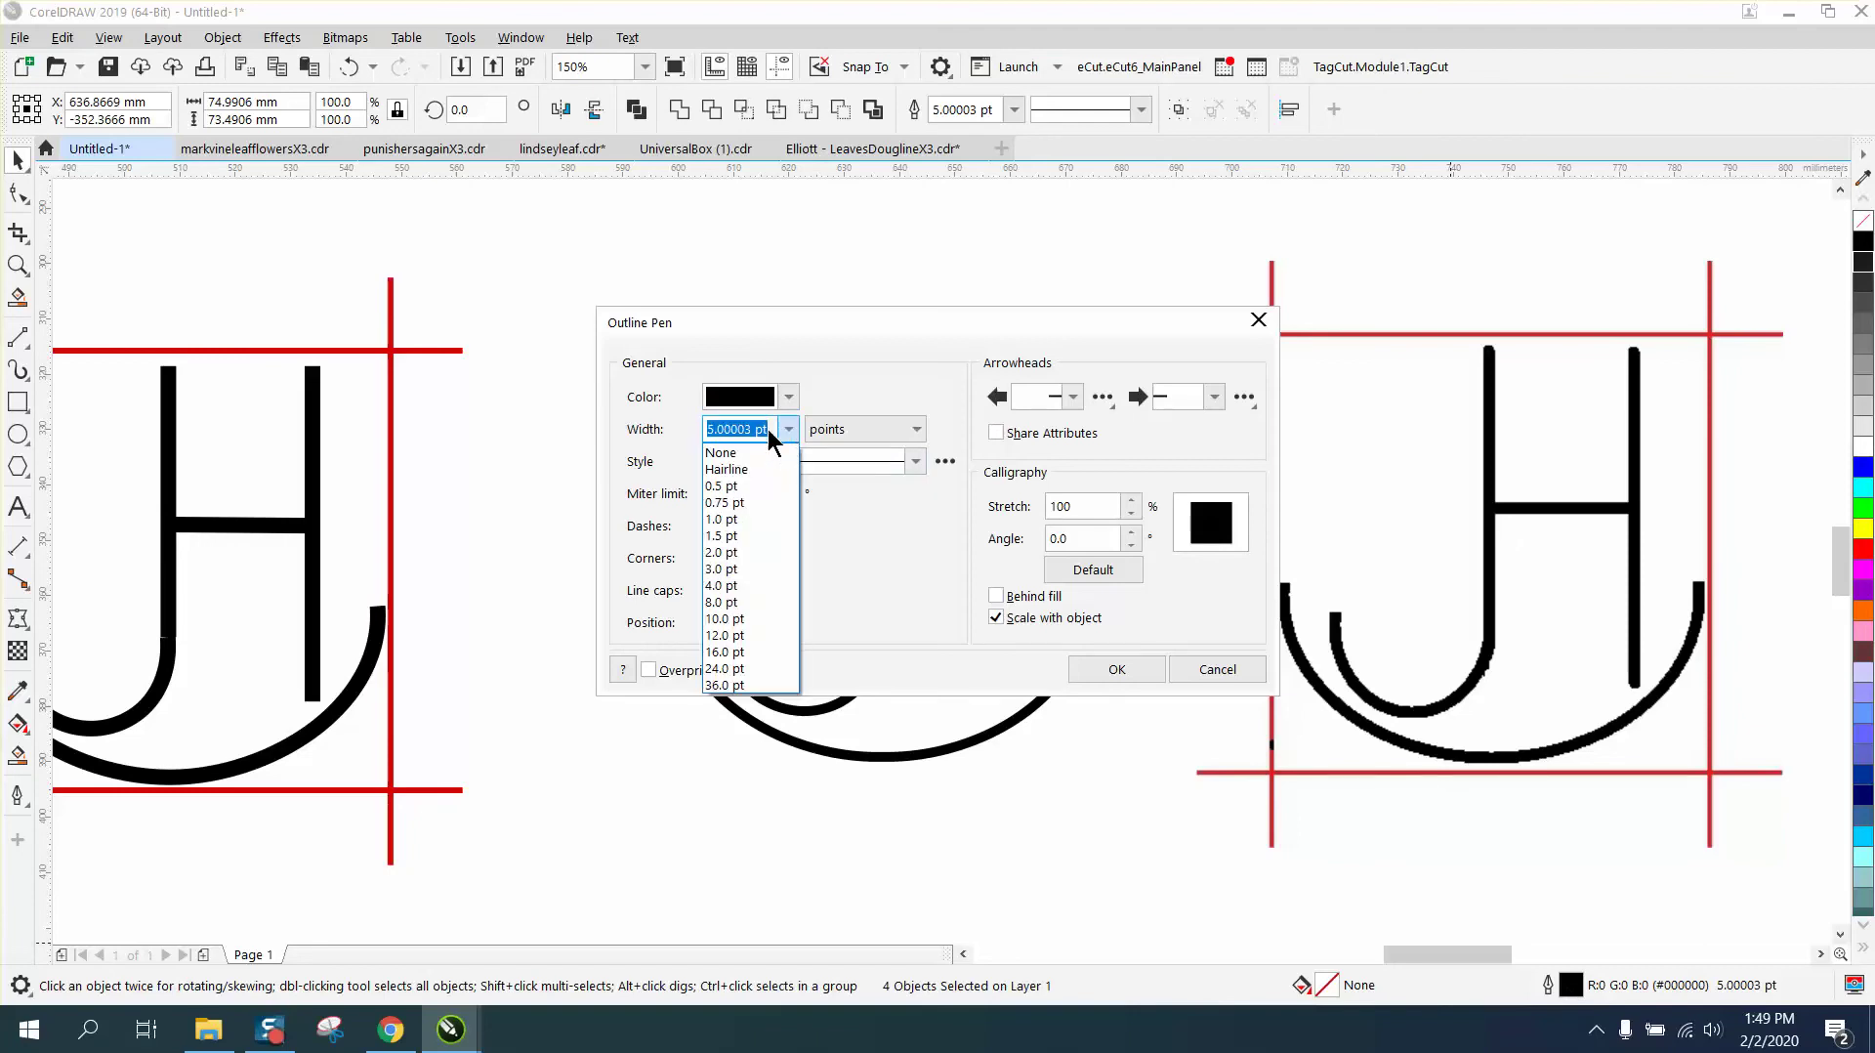
{"action": "left_click", "coordinate": [754, 426]}
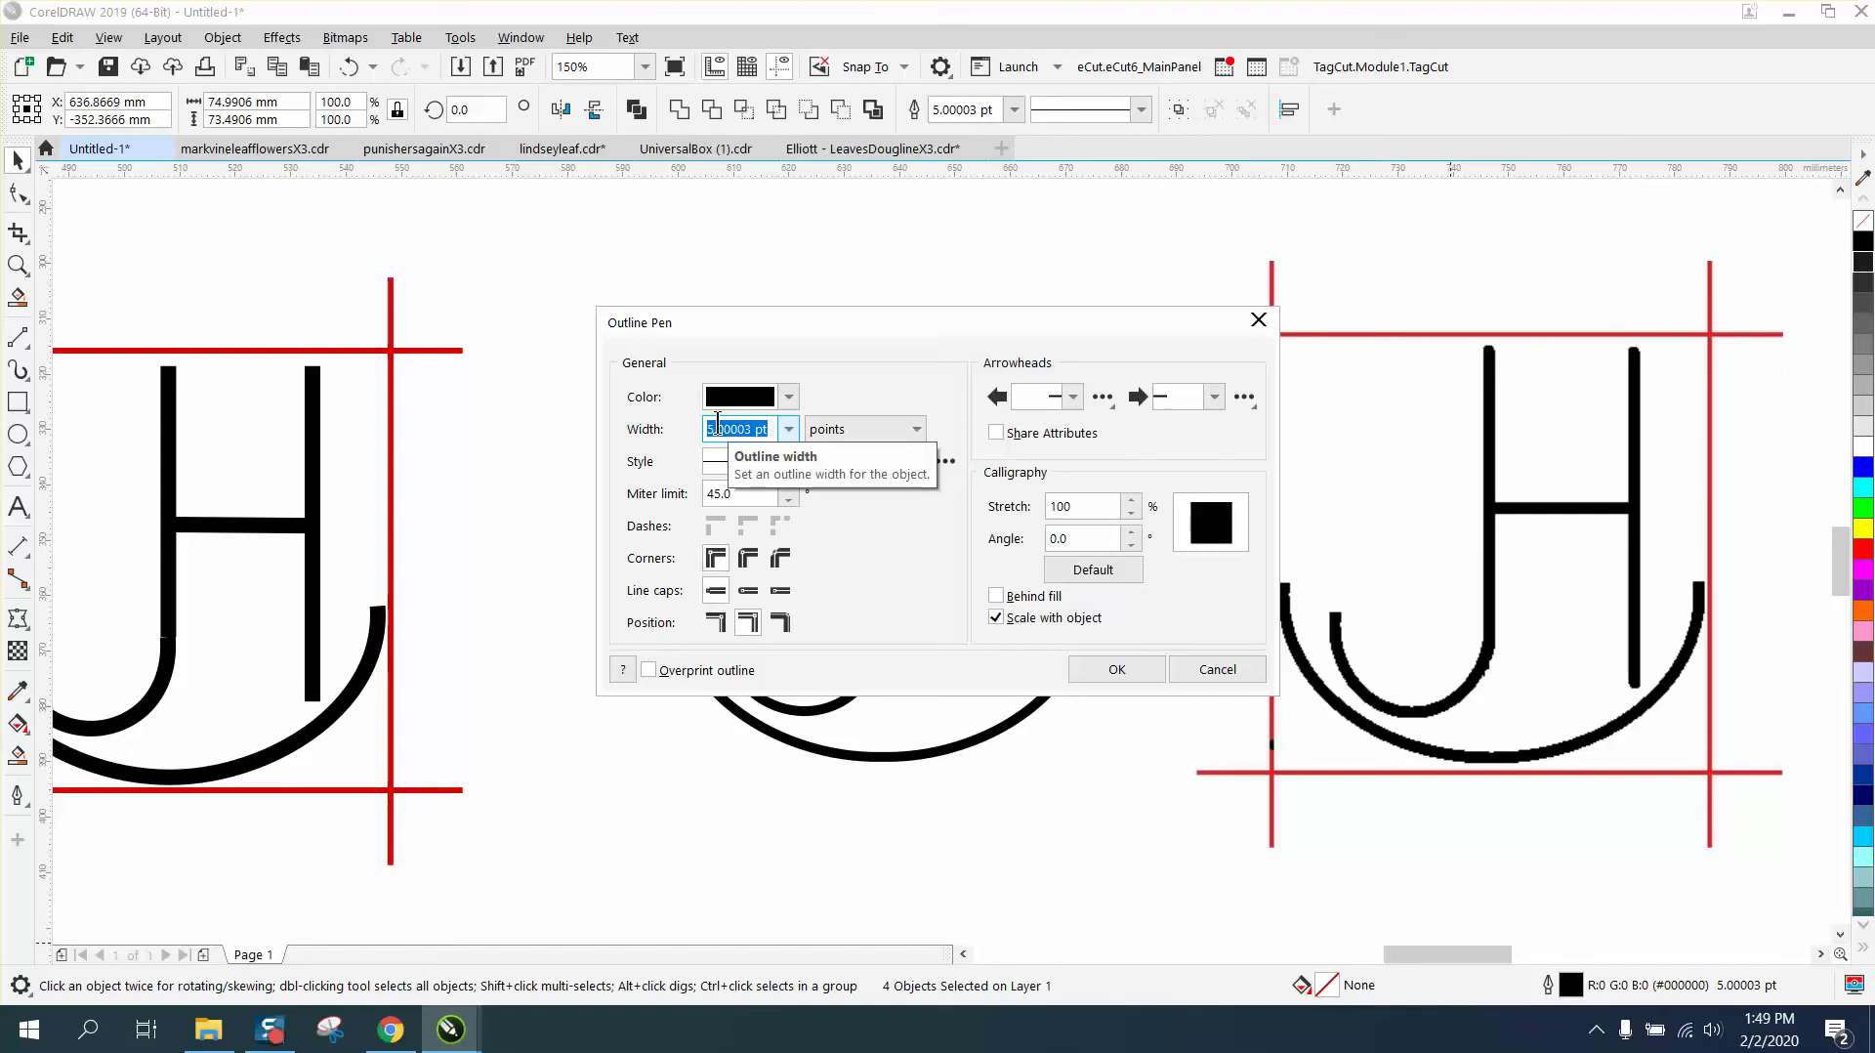
{"action": "key", "text": "BackSpace"}
{"action": "type", "text": "6"}
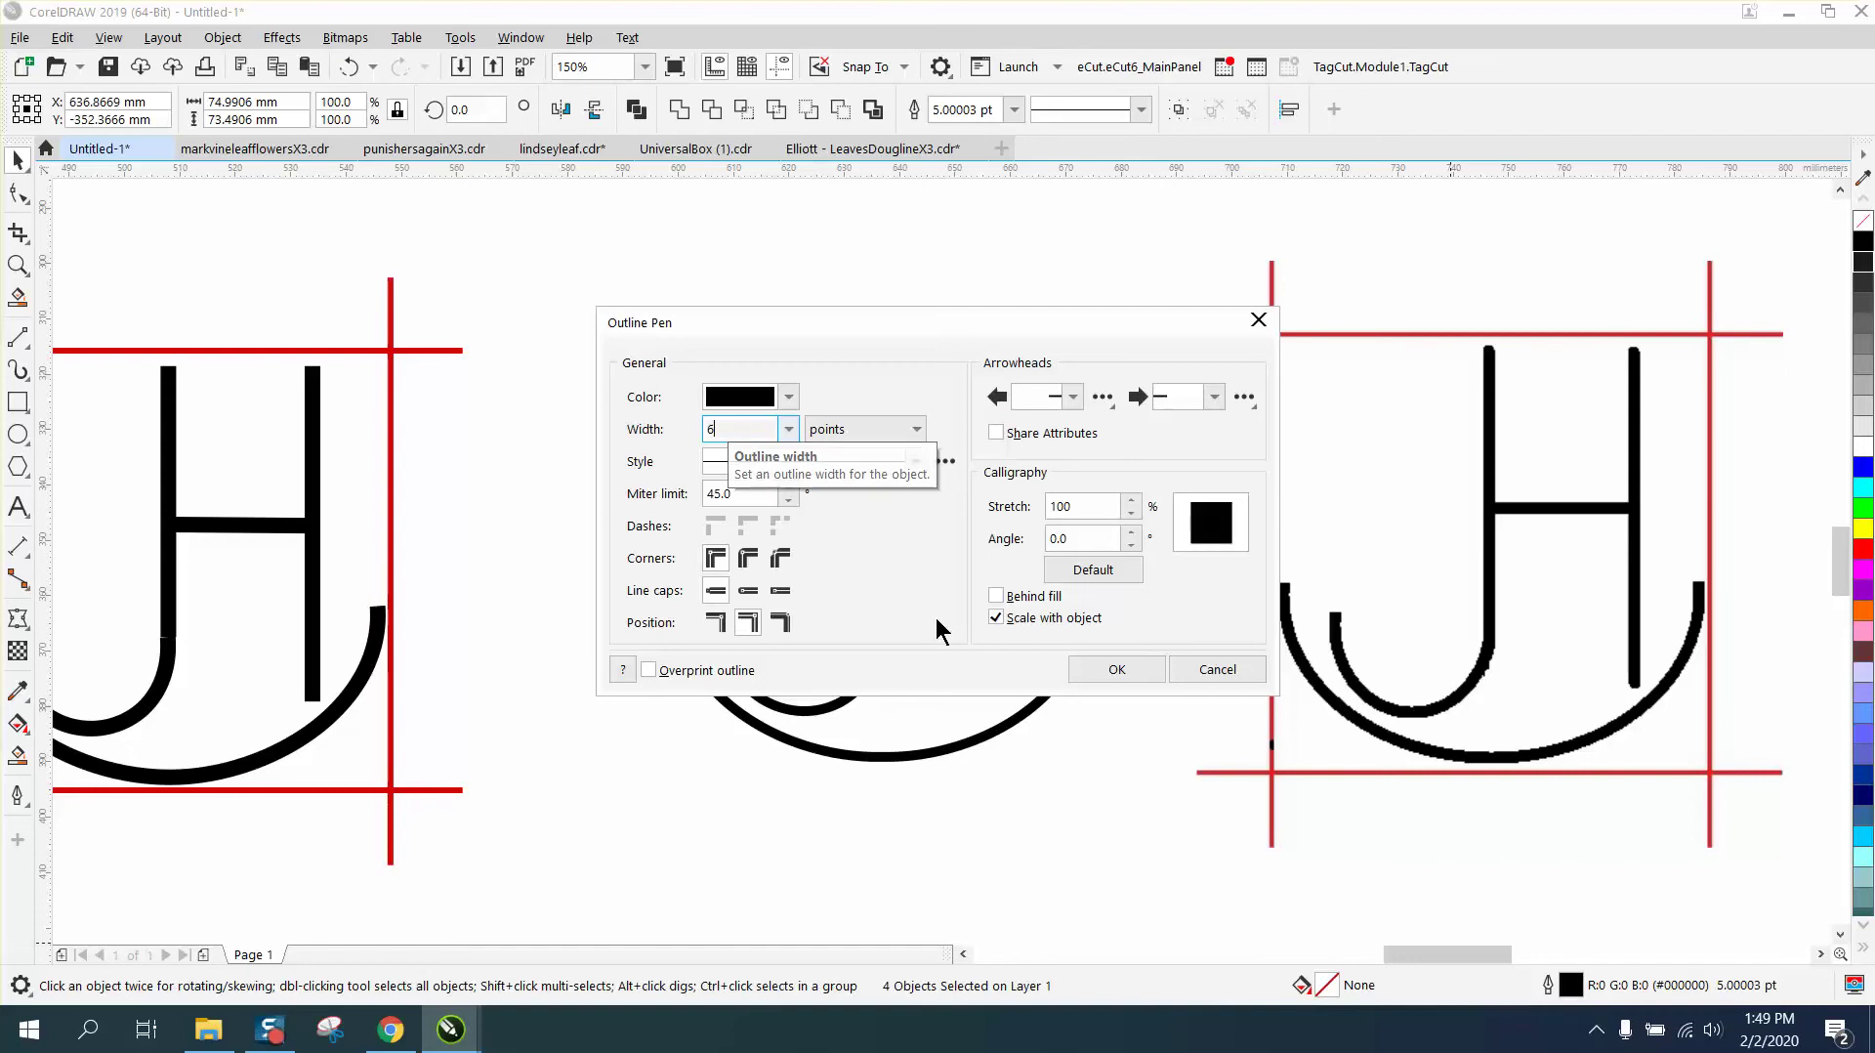
{"action": "left_click", "coordinate": [1108, 671]}
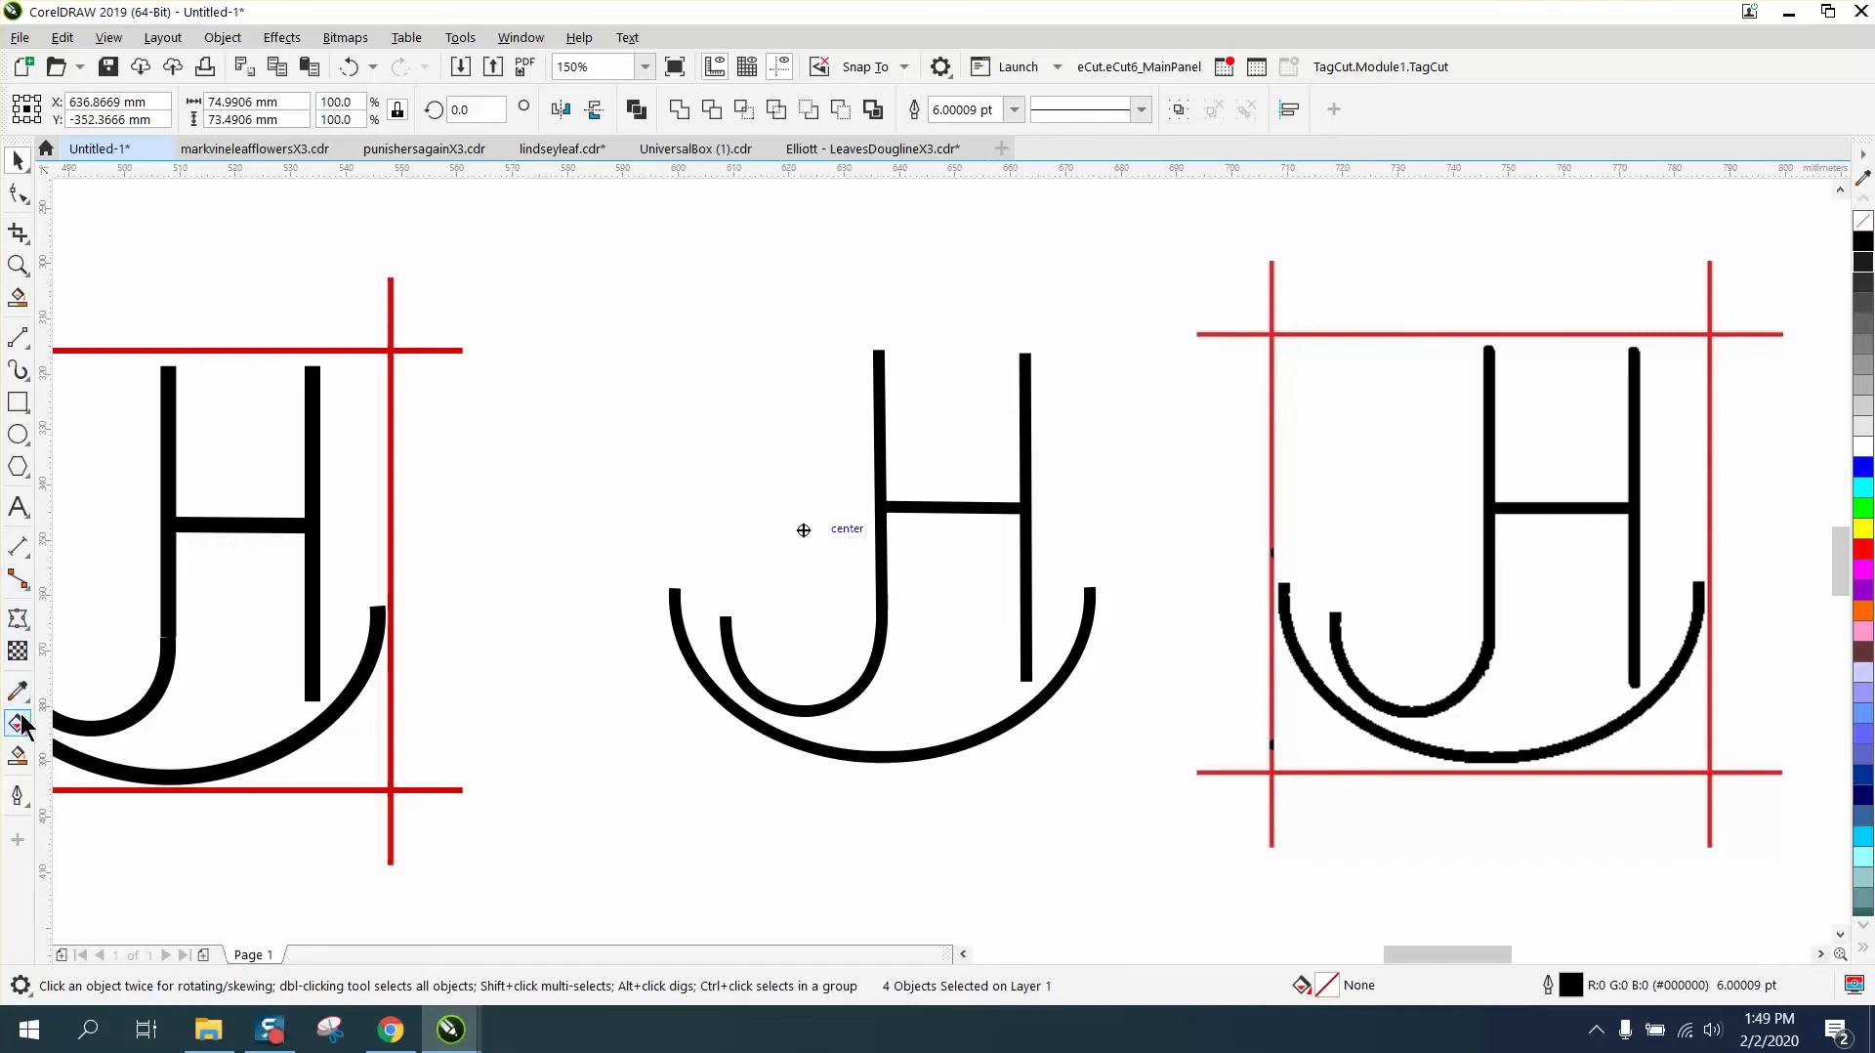
Draw 2-point lines along the left and right red frame lines.
{"action": "left_click", "coordinate": [27, 341]}
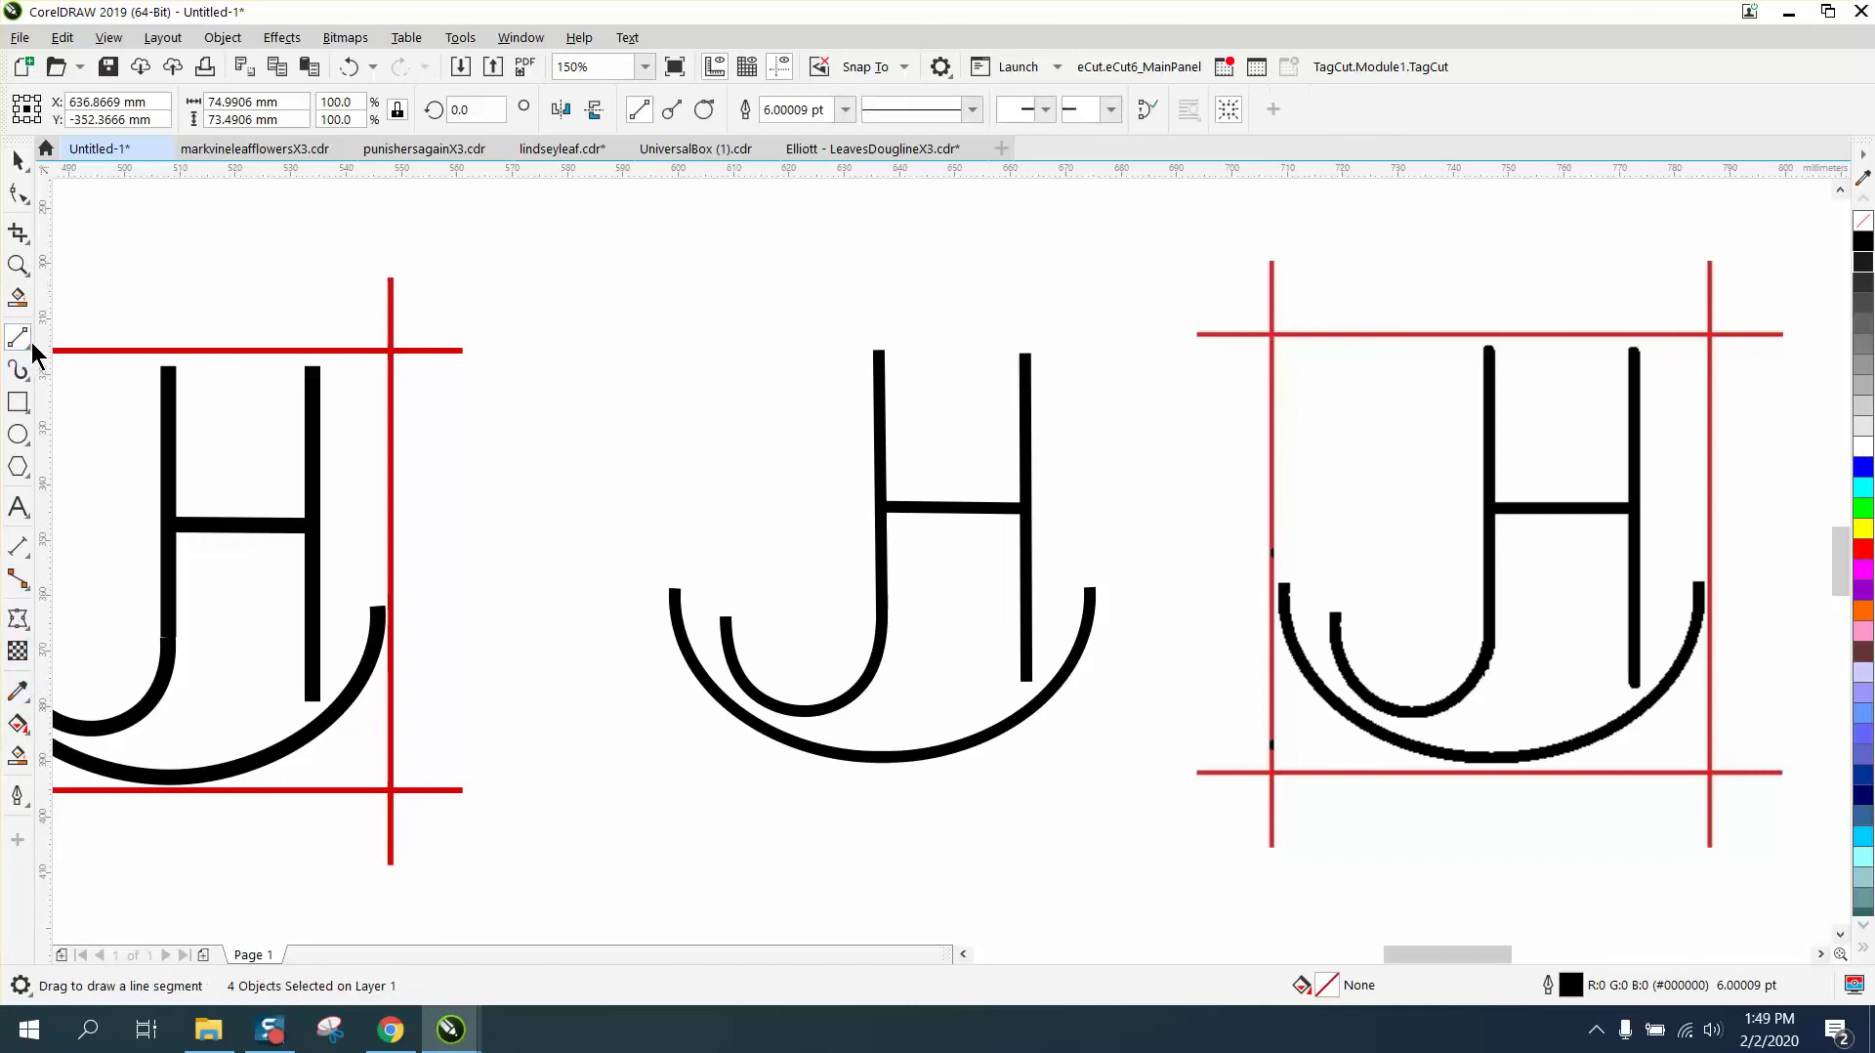
{"action": "left_click", "coordinate": [29, 350]}
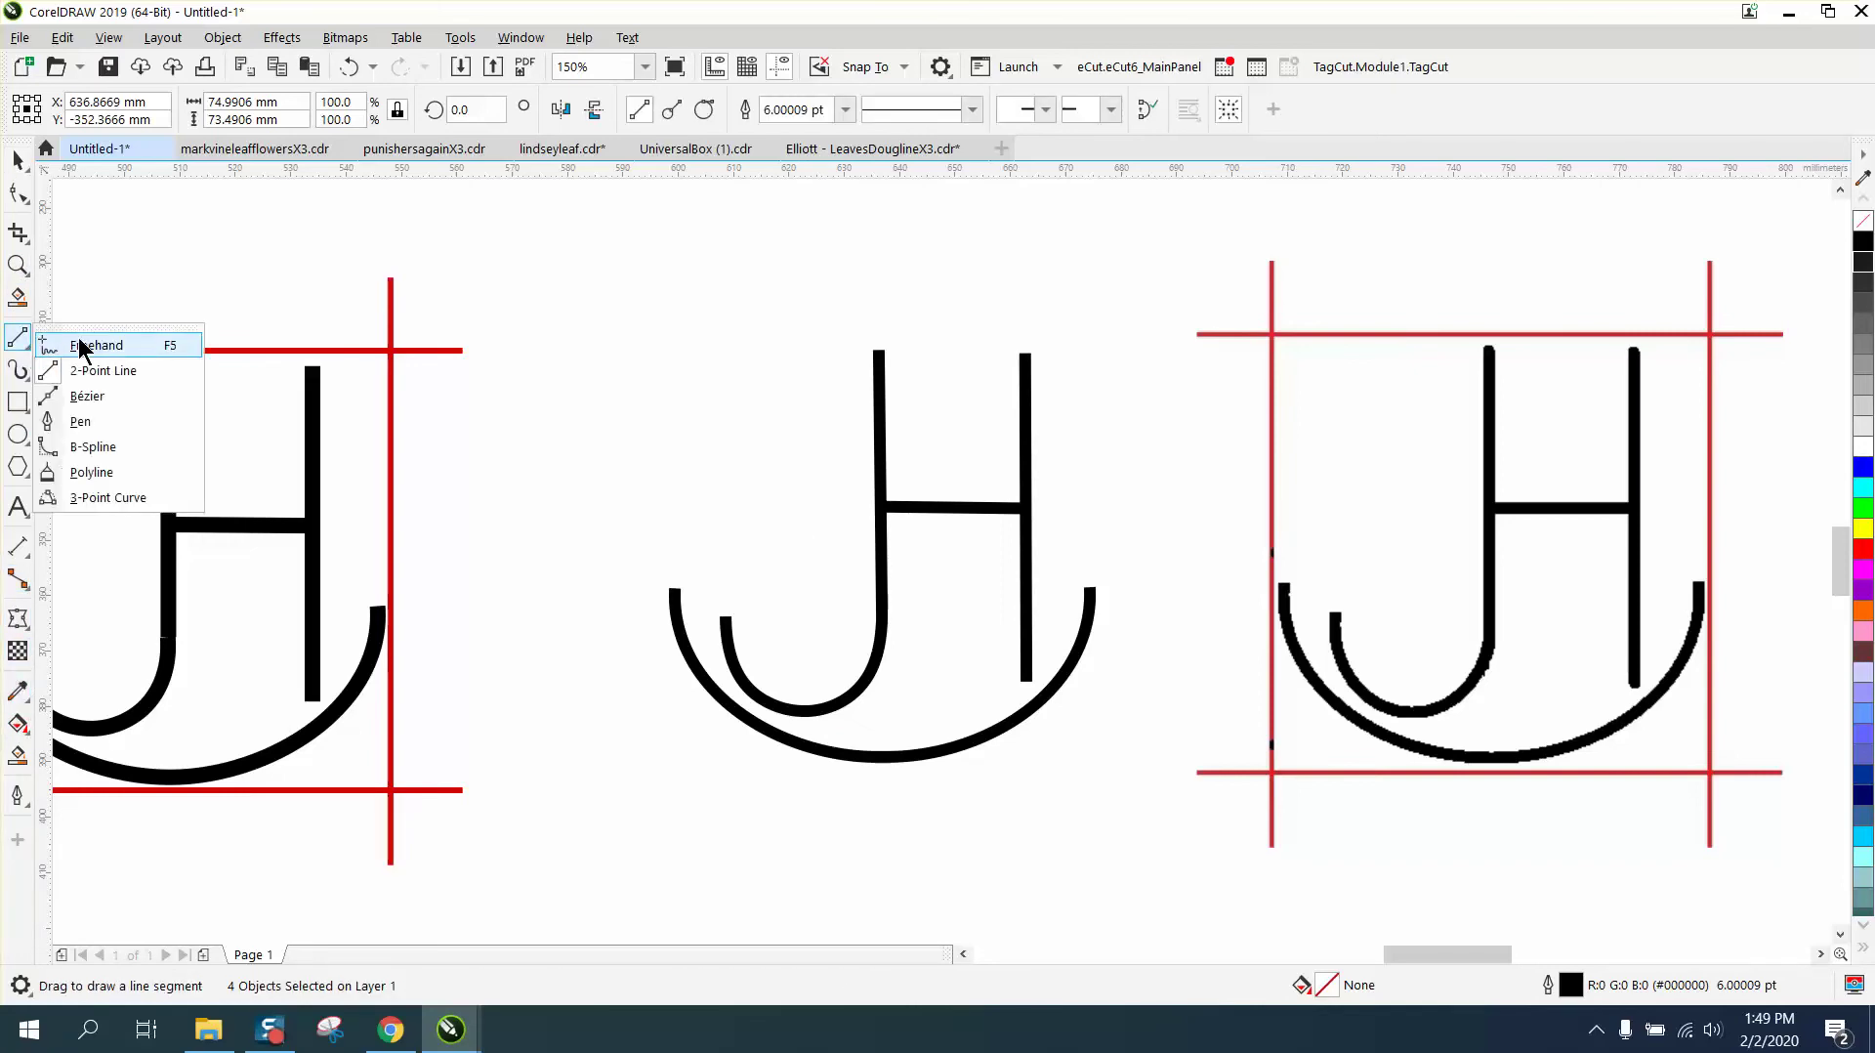
{"action": "left_click", "coordinate": [91, 370]}
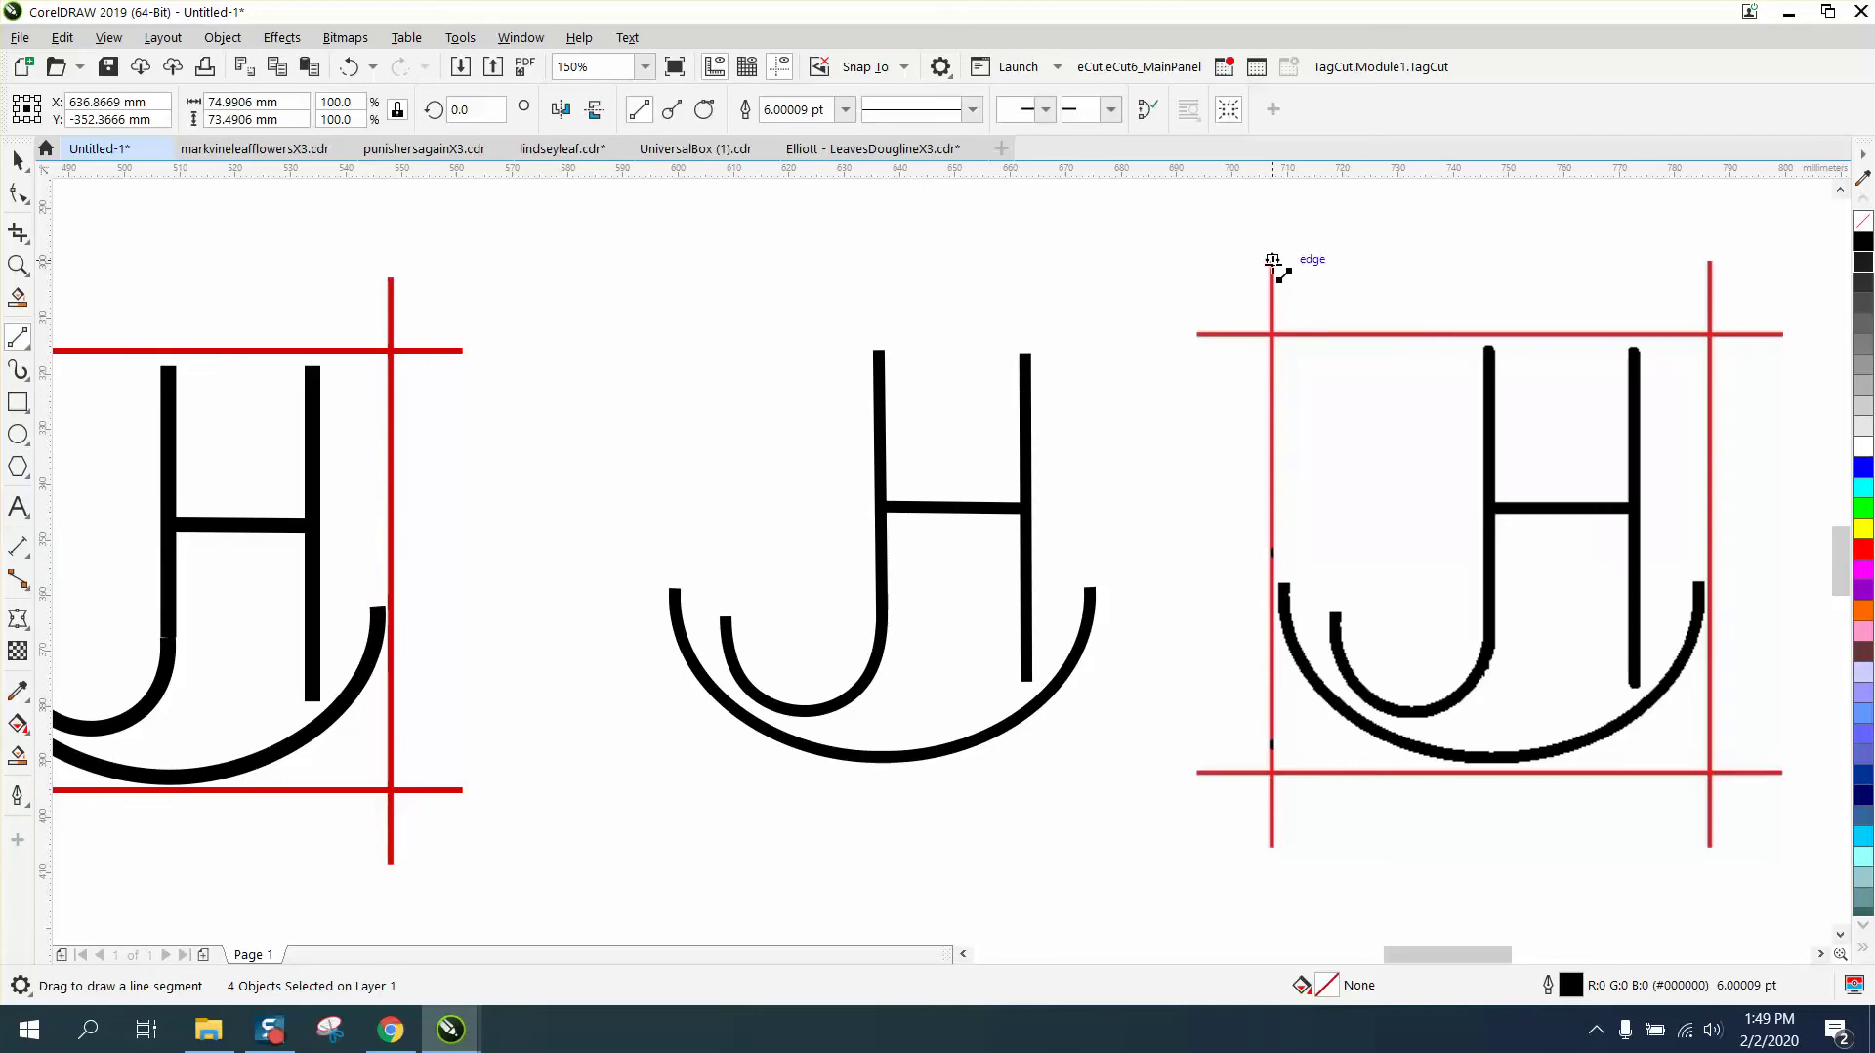
{"action": "left_click_drag", "start_coordinate": [1272, 262], "coordinate": [1271, 843]}
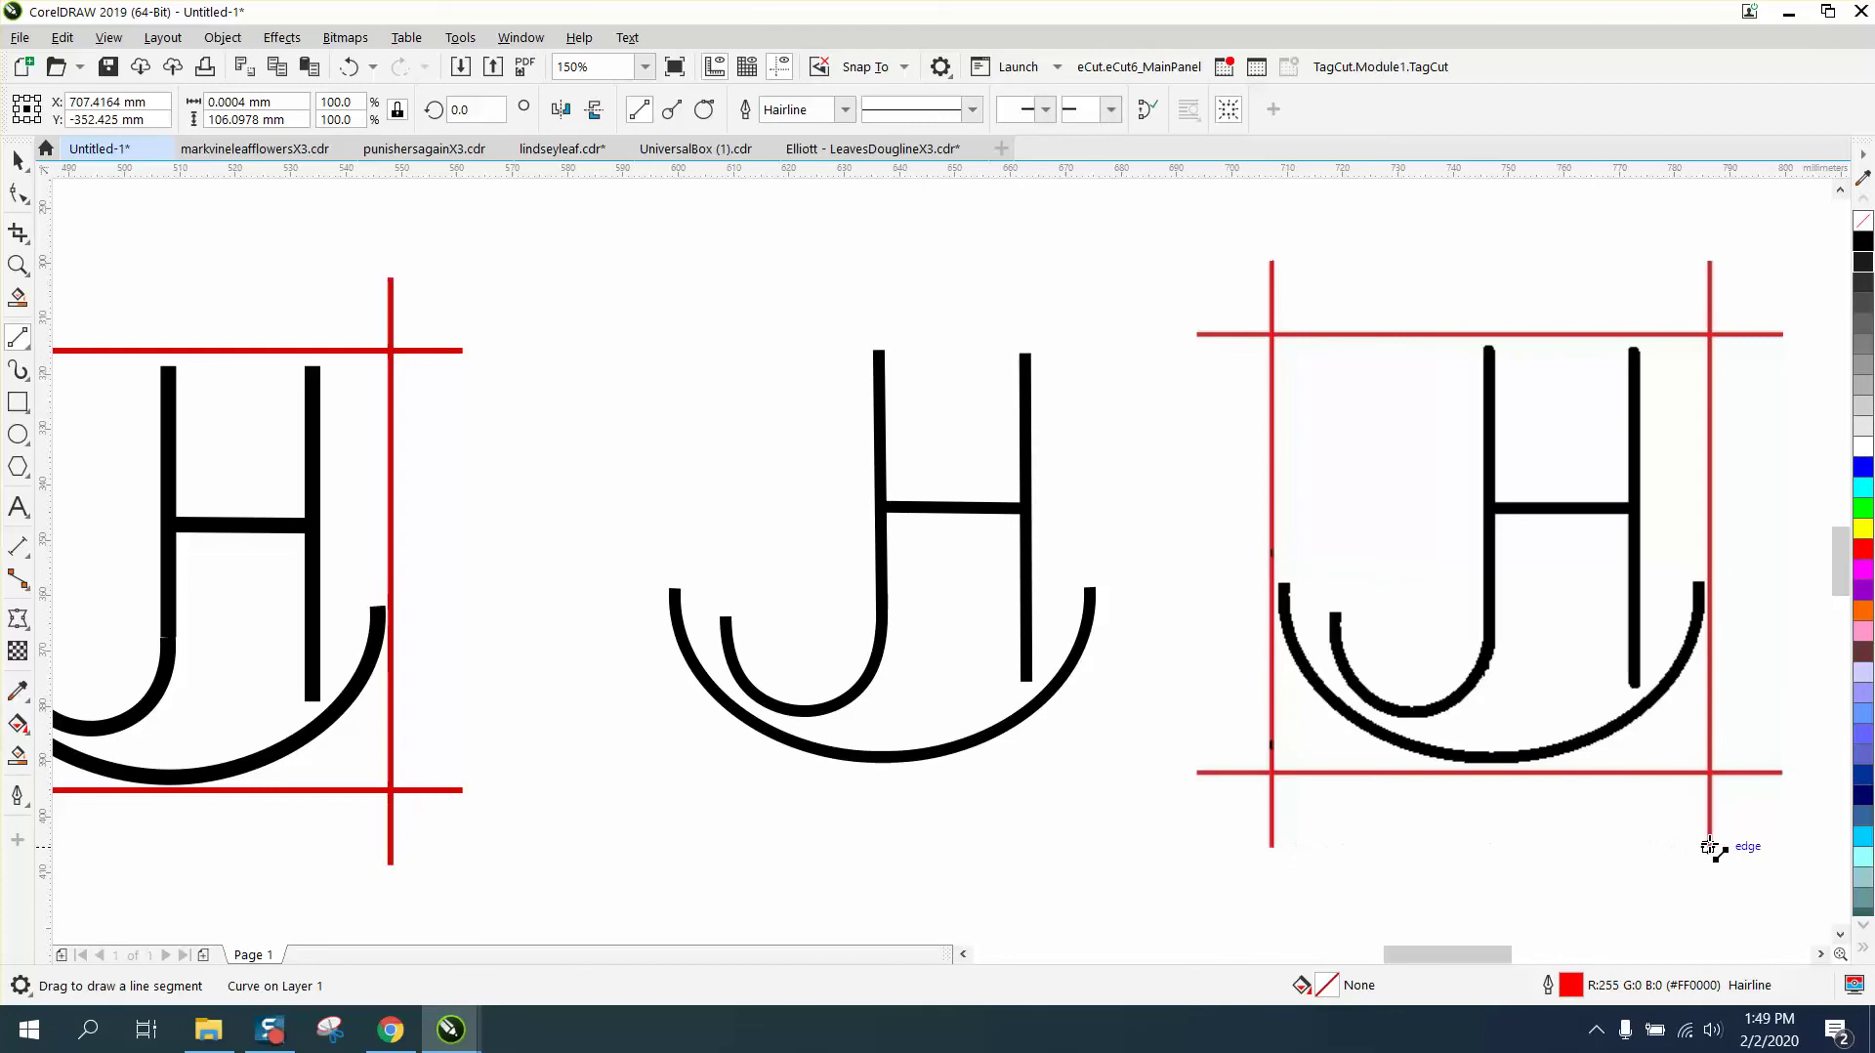
{"action": "left_click_drag", "start_coordinate": [1637, 891], "coordinate": [1767, 398]}
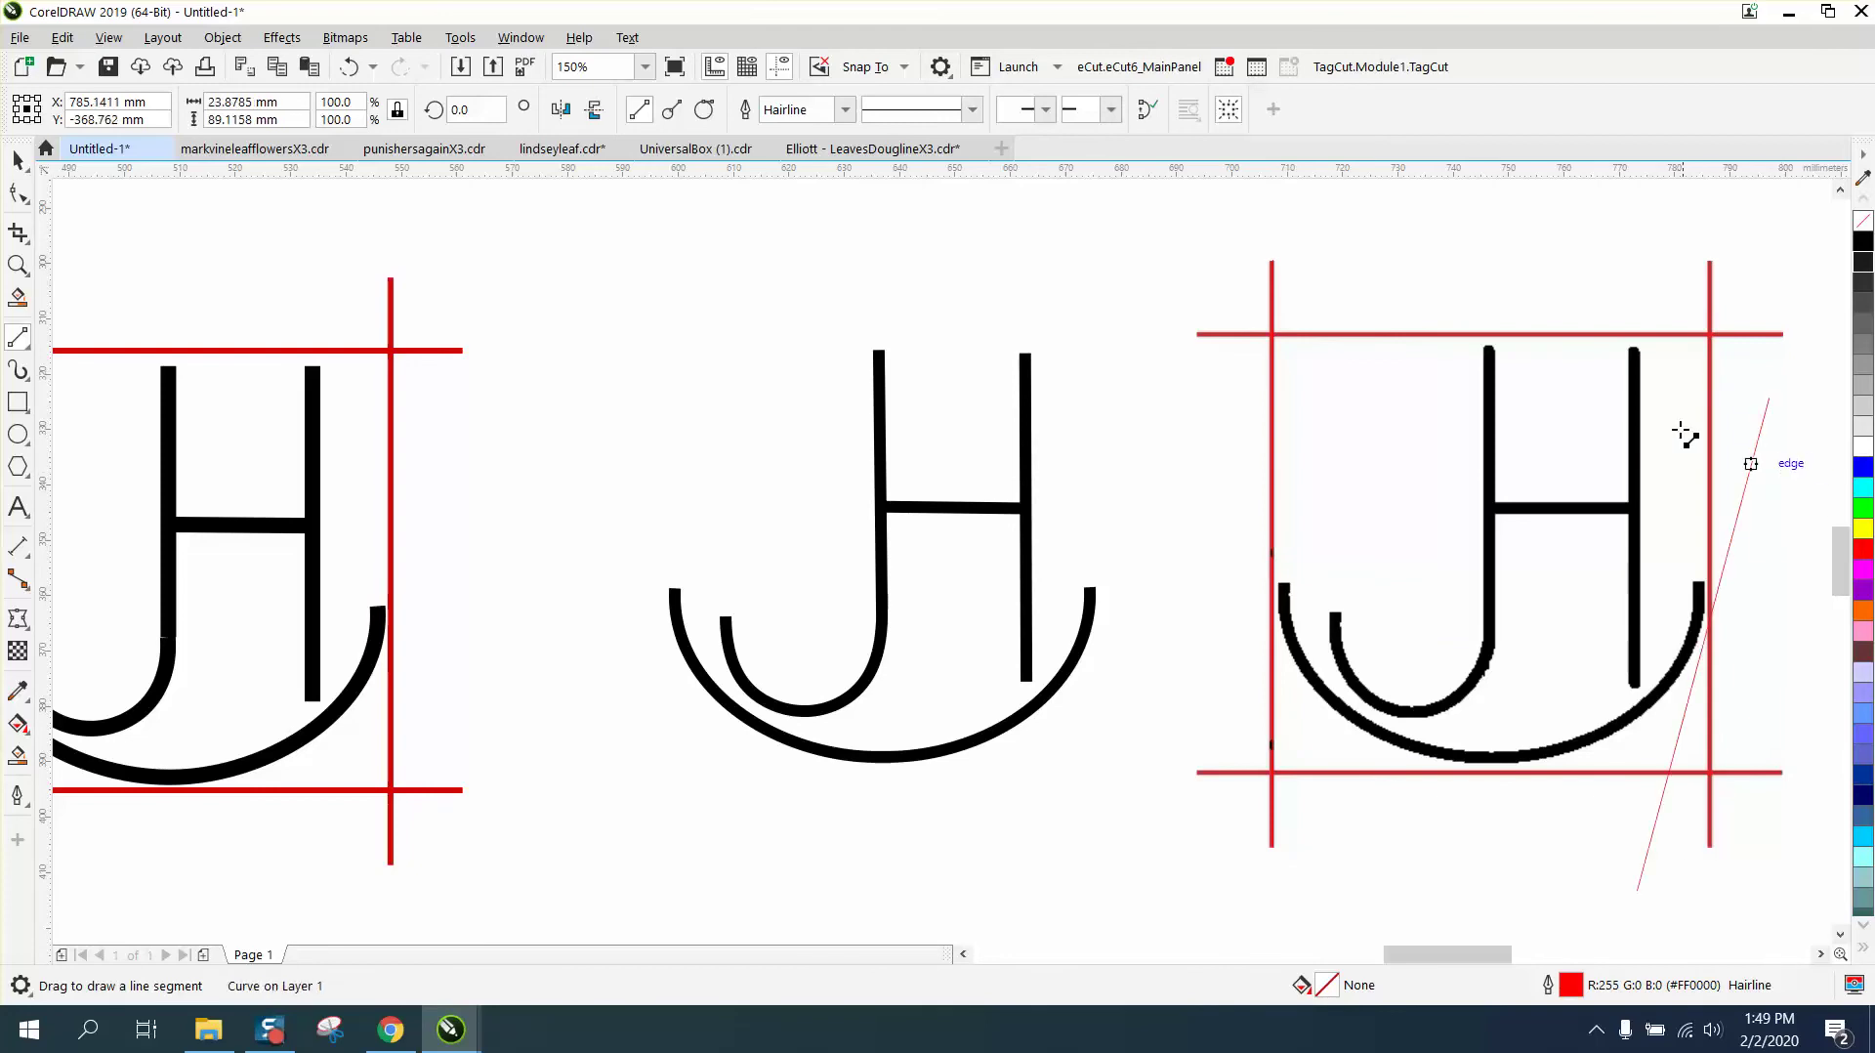
{"action": "key", "text": "XF86Calculator"}
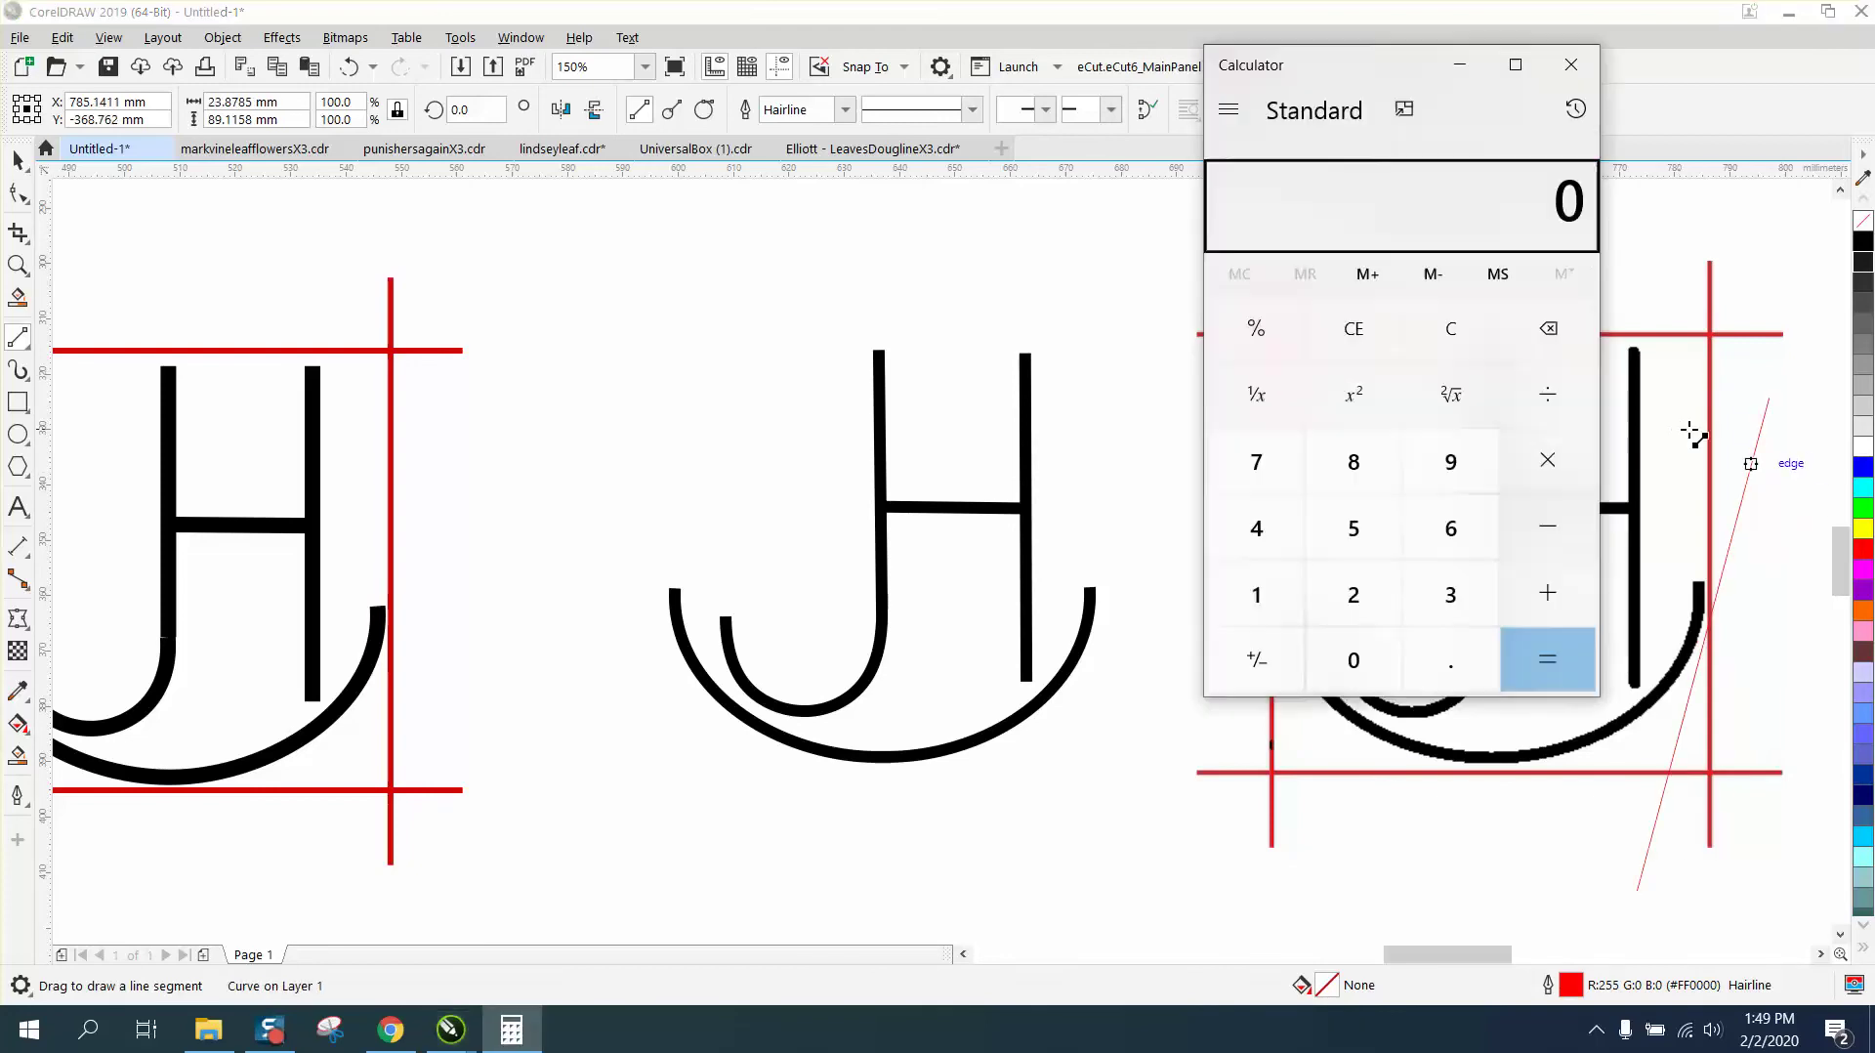
{"action": "left_click", "coordinate": [1570, 65]}
{"action": "left_click_drag", "start_coordinate": [1711, 848], "coordinate": [1709, 262]}
Draw lines along the top and bottom red frame lines, redrawing the slanted top one.
{"action": "left_click_drag", "start_coordinate": [1802, 348], "coordinate": [1199, 333]}
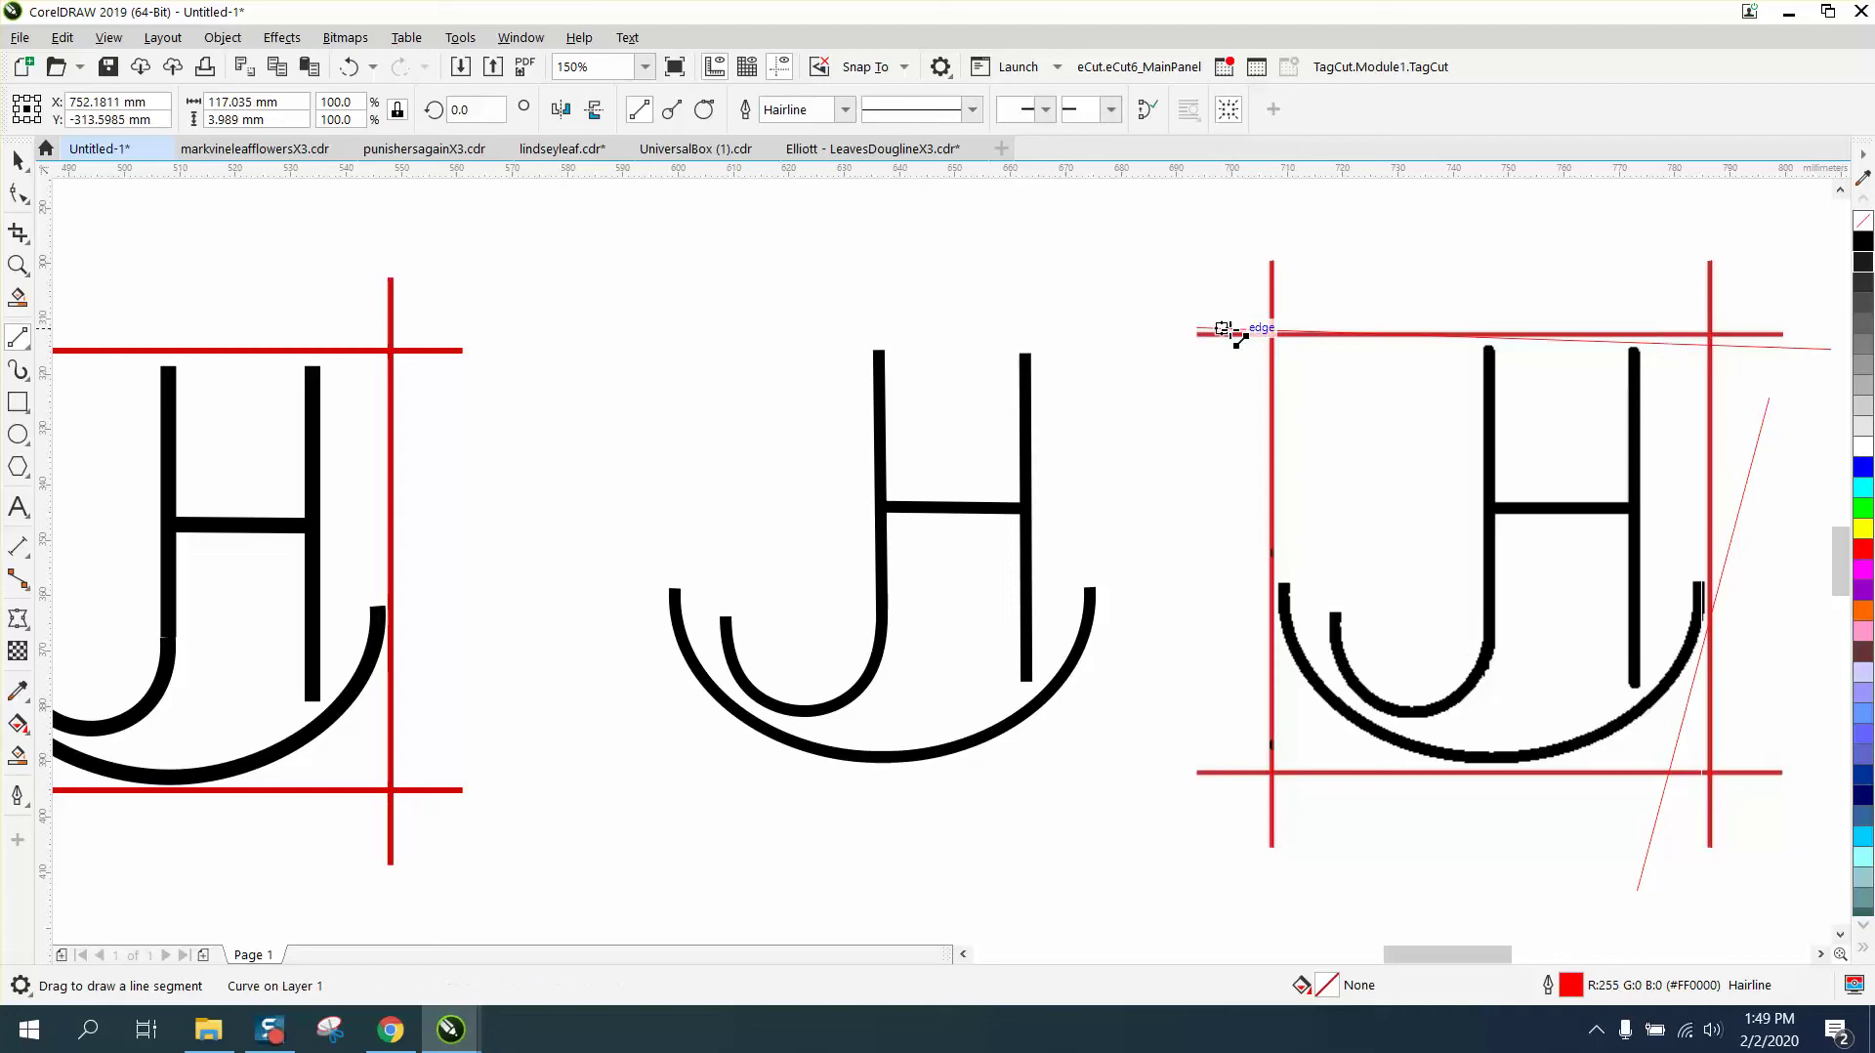
{"action": "key", "text": "Delete"}
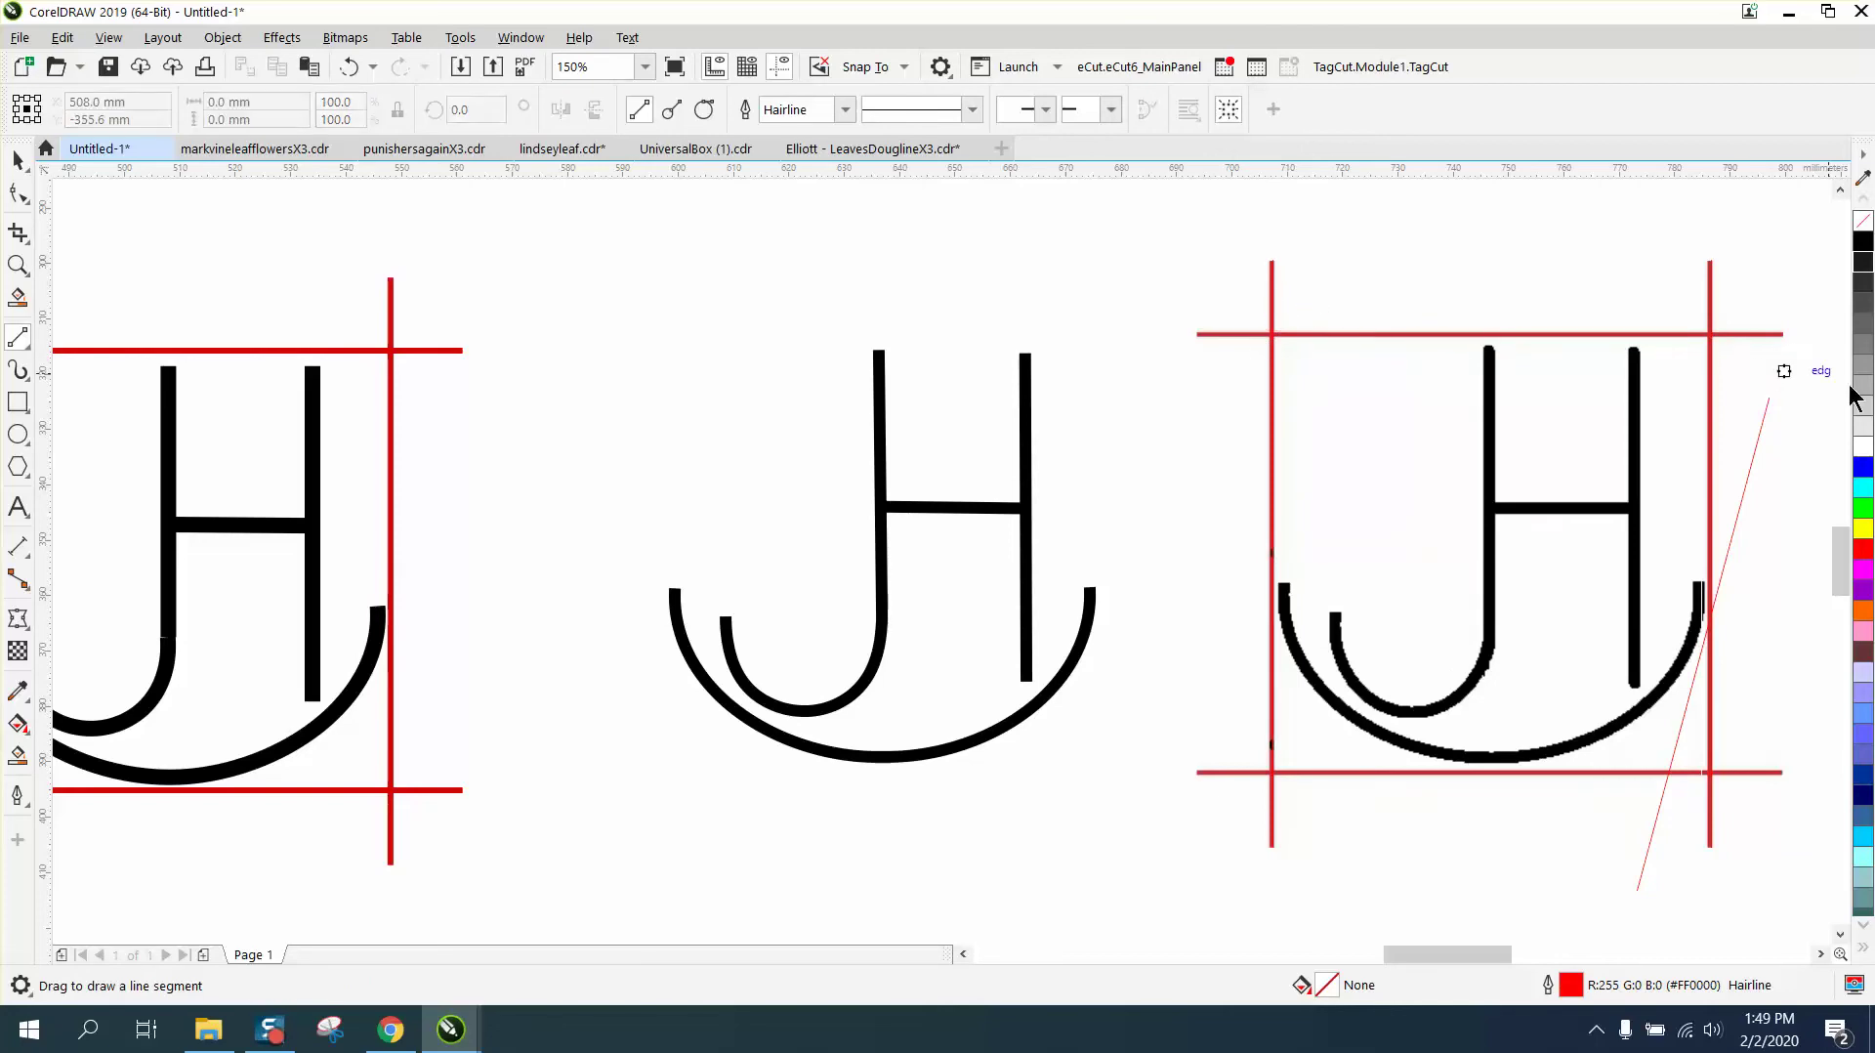
{"action": "left_click_drag", "start_coordinate": [1783, 334], "coordinate": [1195, 334]}
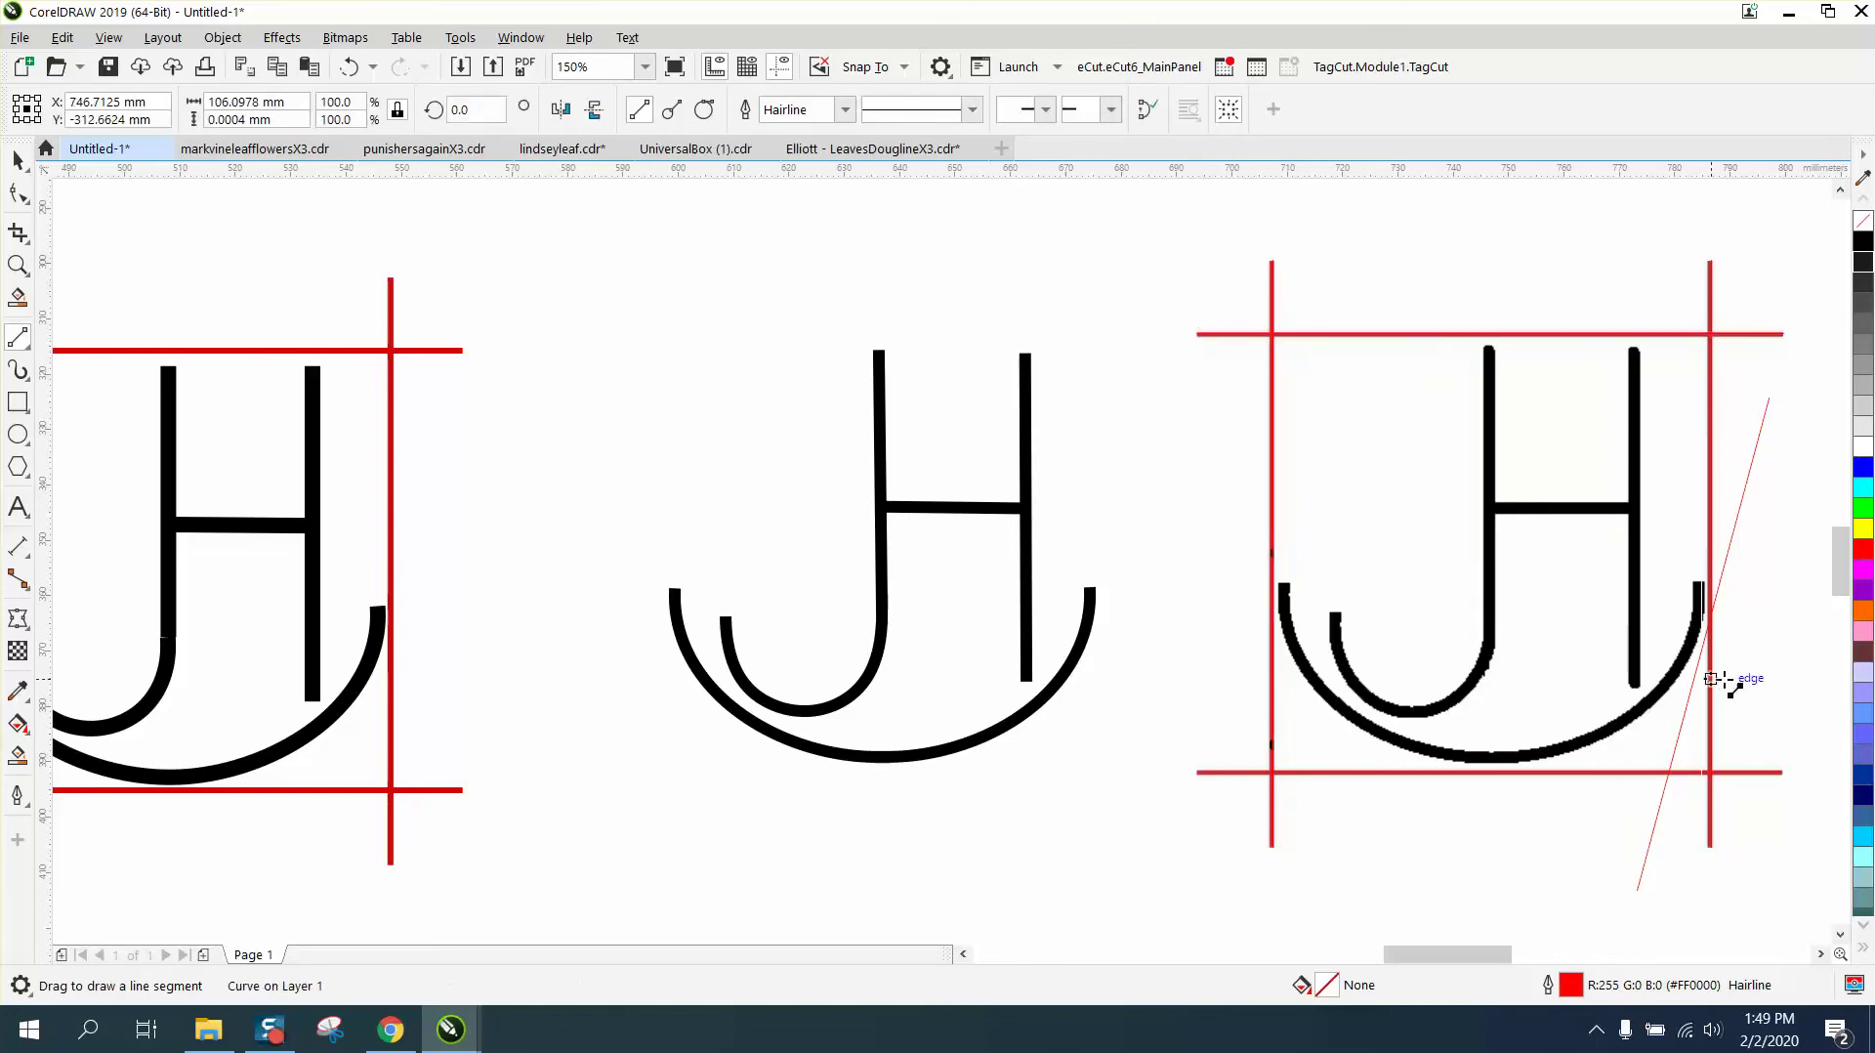
{"action": "left_click_drag", "start_coordinate": [1775, 772], "coordinate": [1200, 766]}
Select and delete the stray diagonal red line.
{"action": "left_click", "coordinate": [17, 159]}
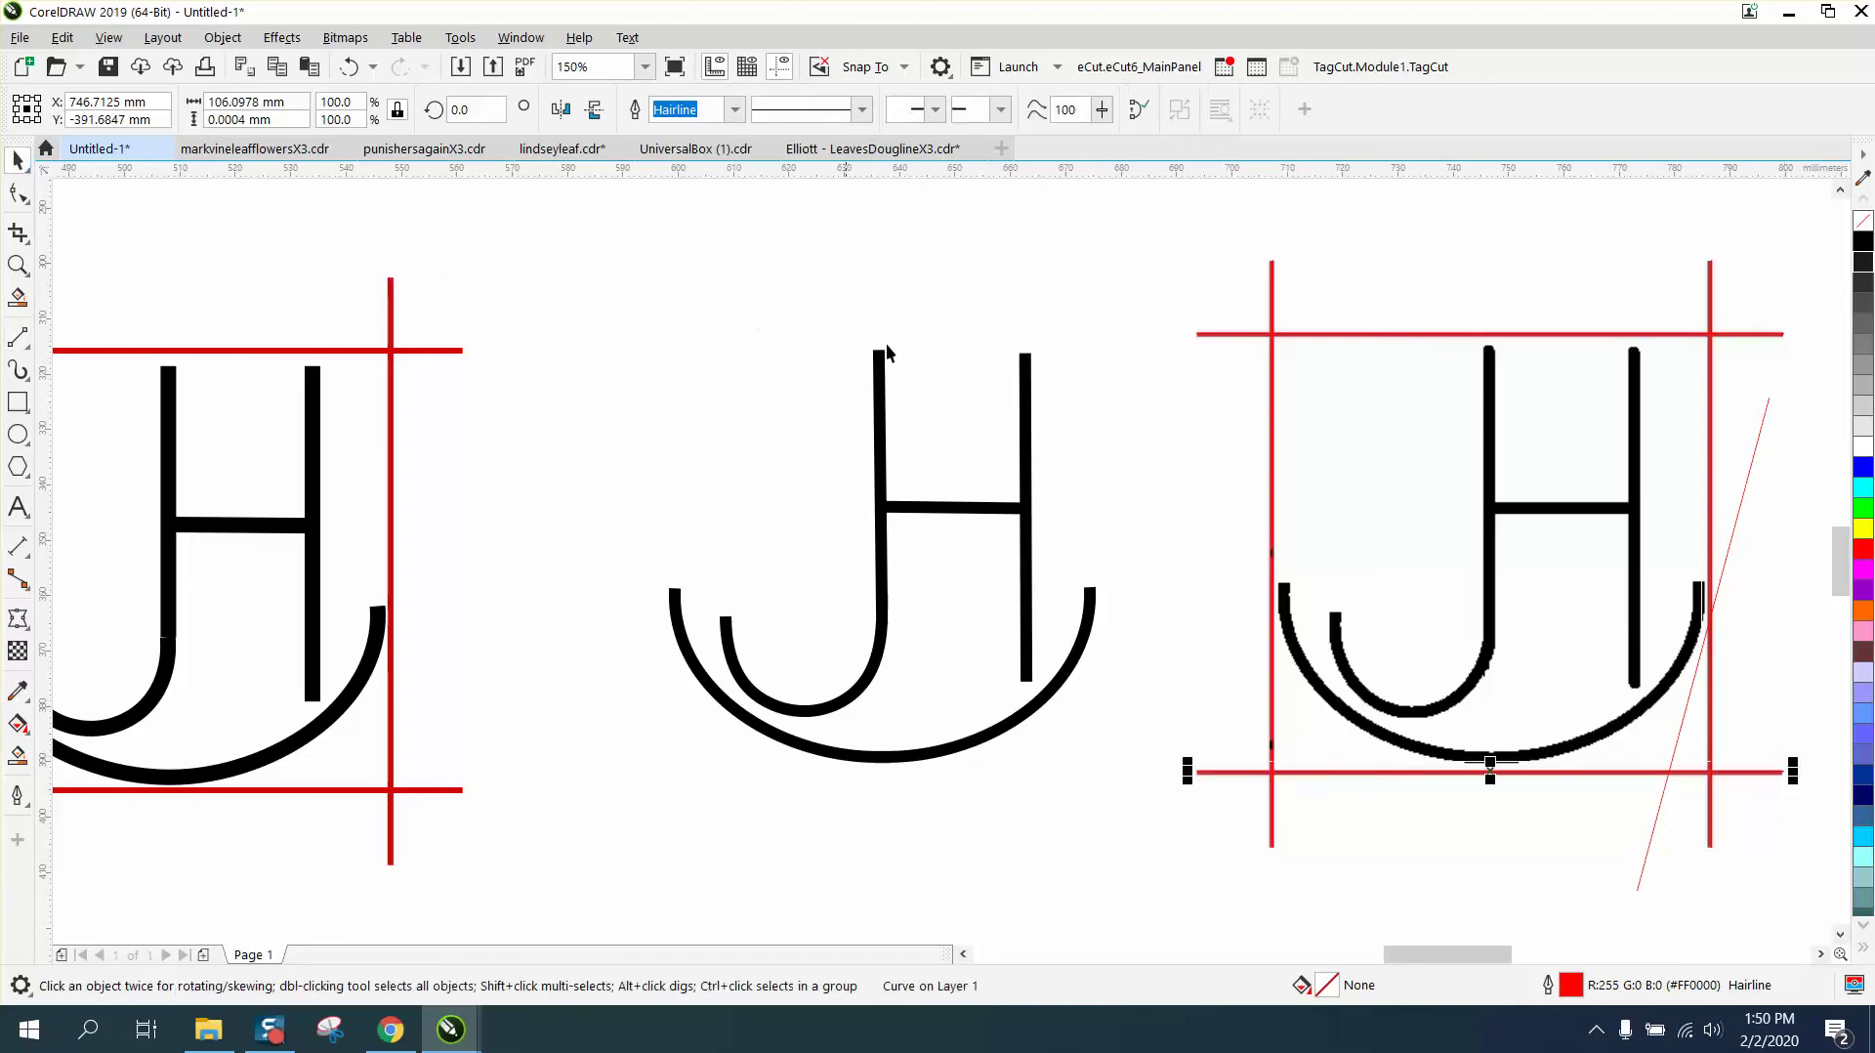
{"action": "left_click", "coordinate": [1744, 488]}
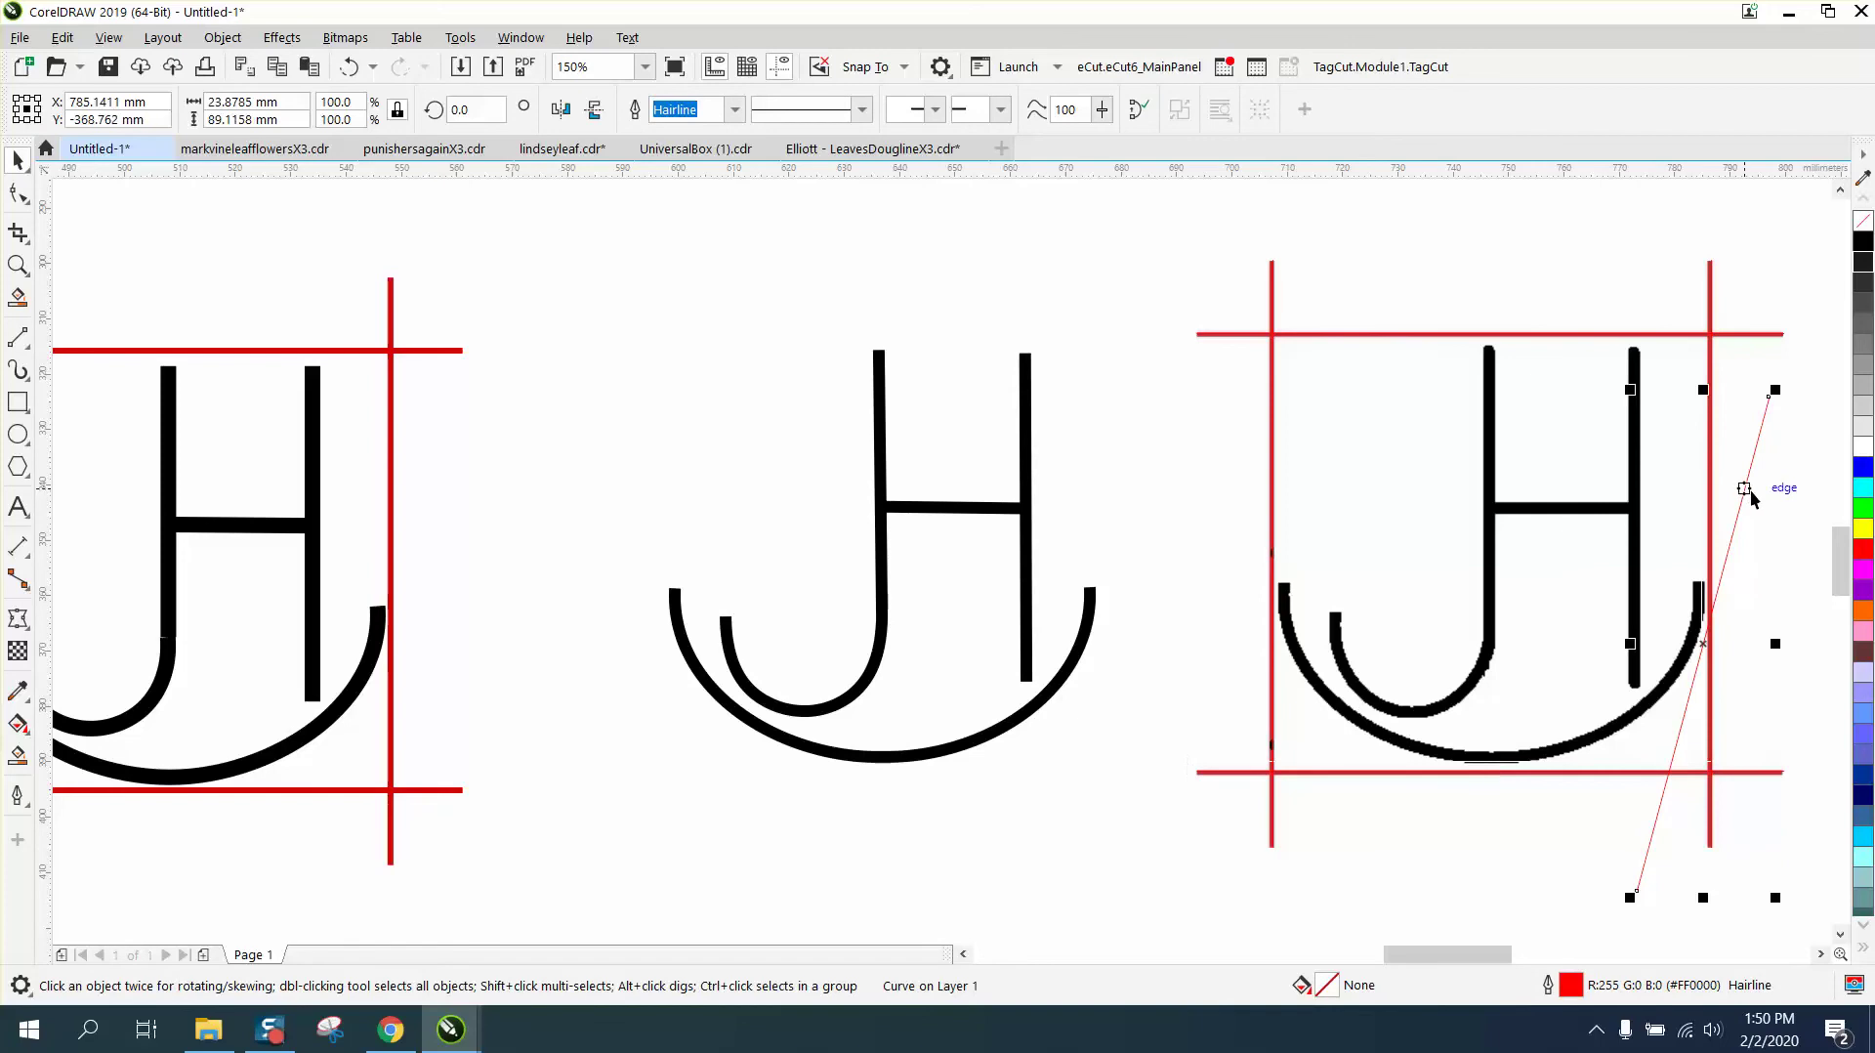
{"action": "key", "text": "Delete"}
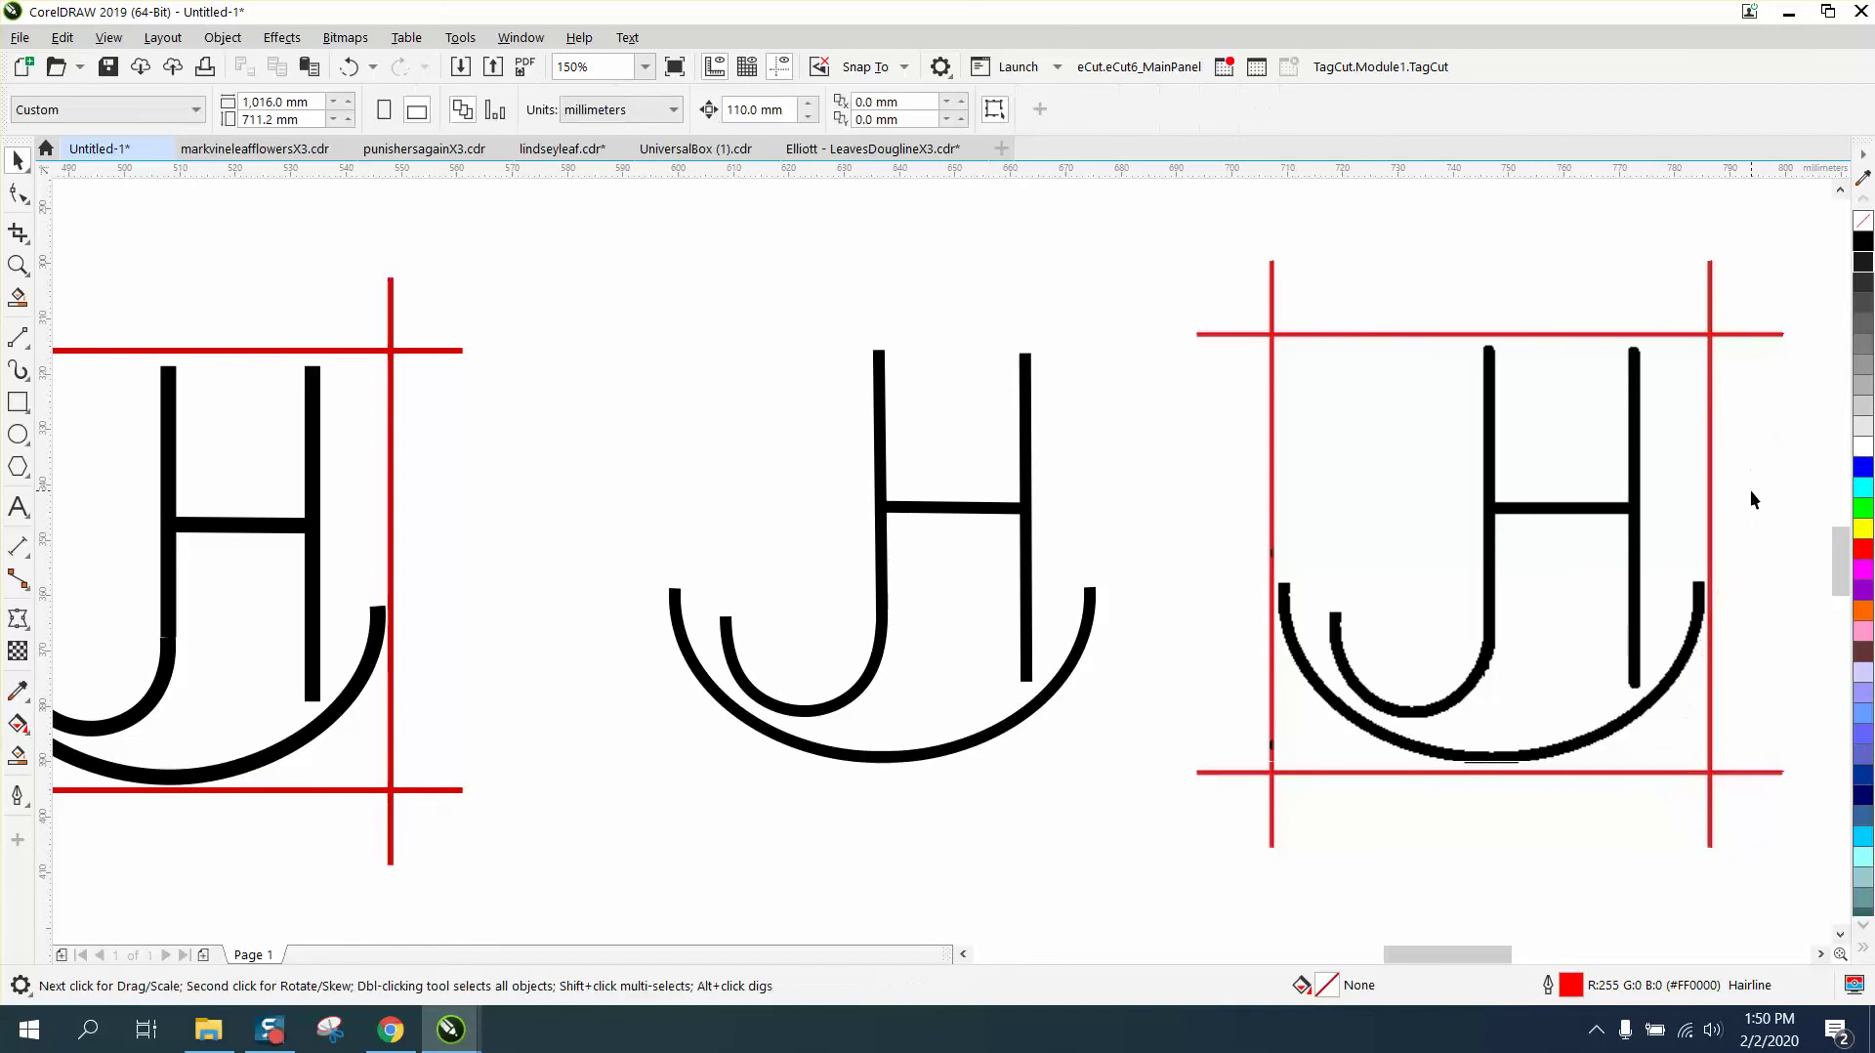
Nudge the bitmap up 110 mm, then nudge the four red frame lines left around the middle JH.
{"action": "left_click", "coordinate": [1631, 517]}
{"action": "key", "text": "Up"}
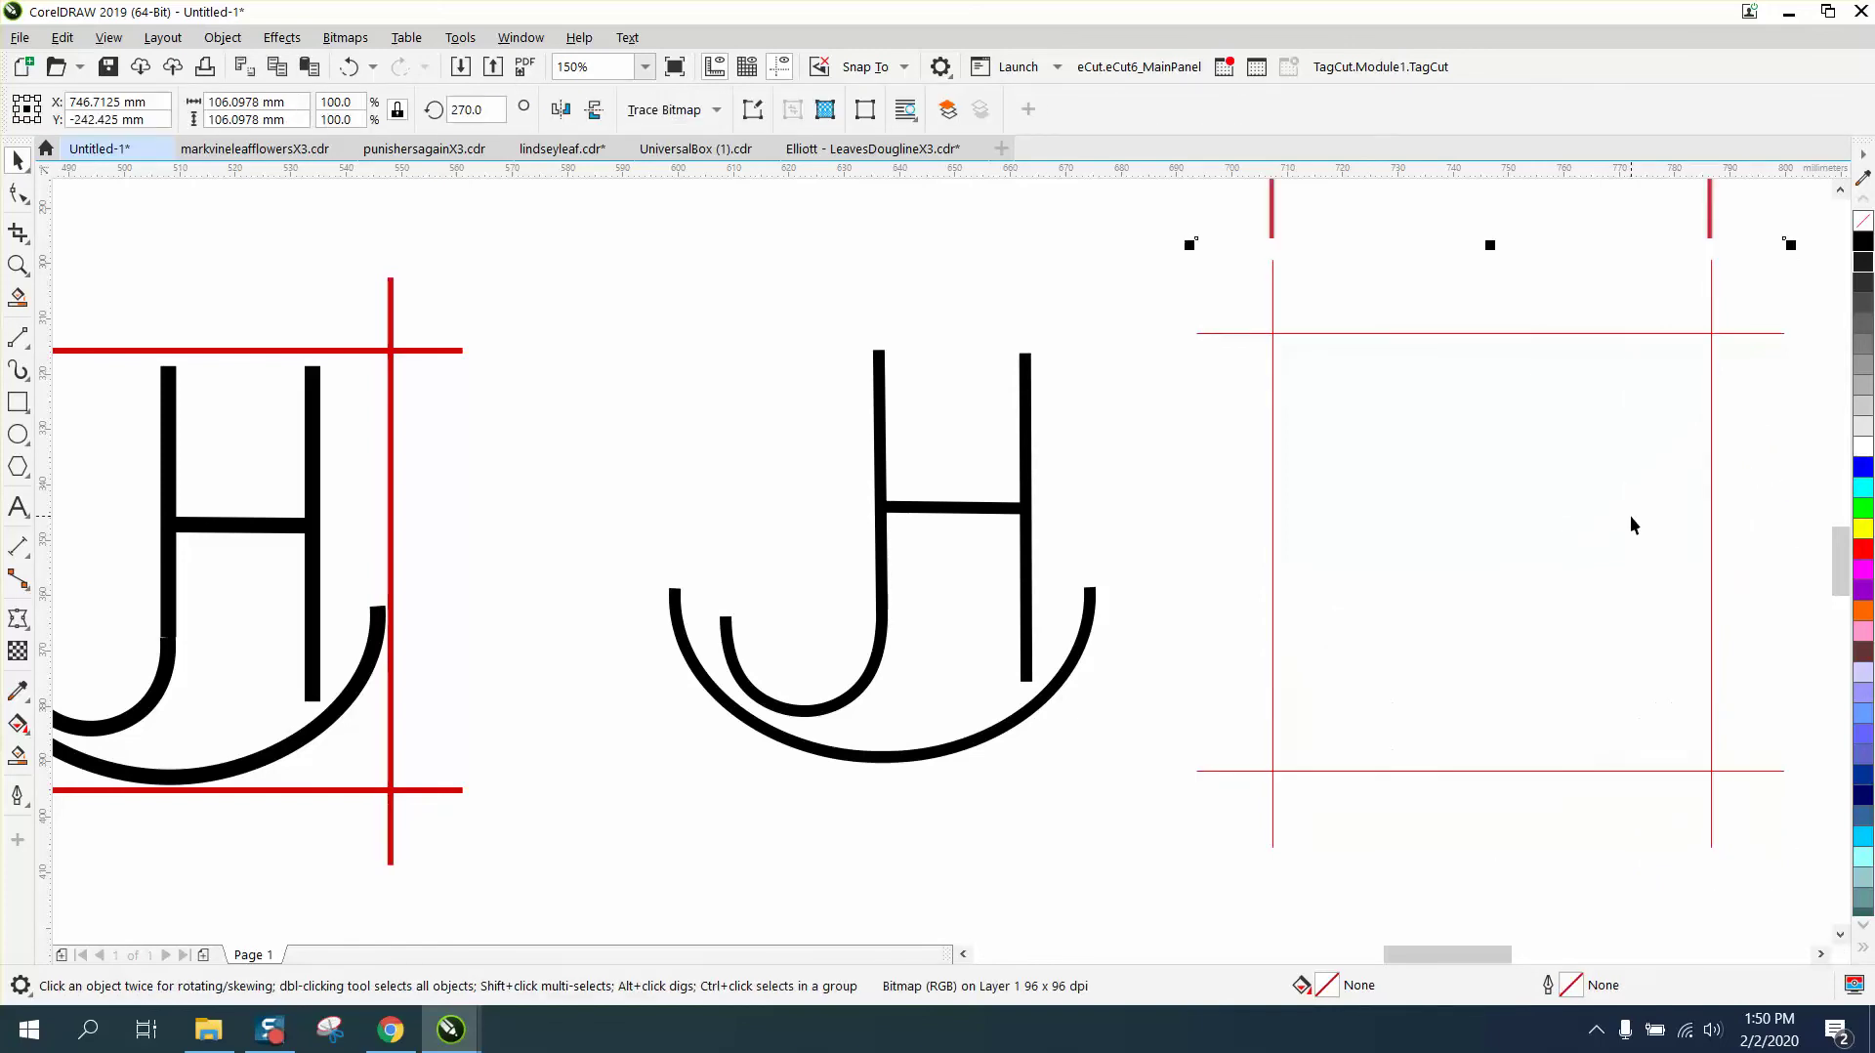
{"action": "scroll", "coordinate": [1631, 513], "scroll_direction": "down", "scroll_amount": 2}
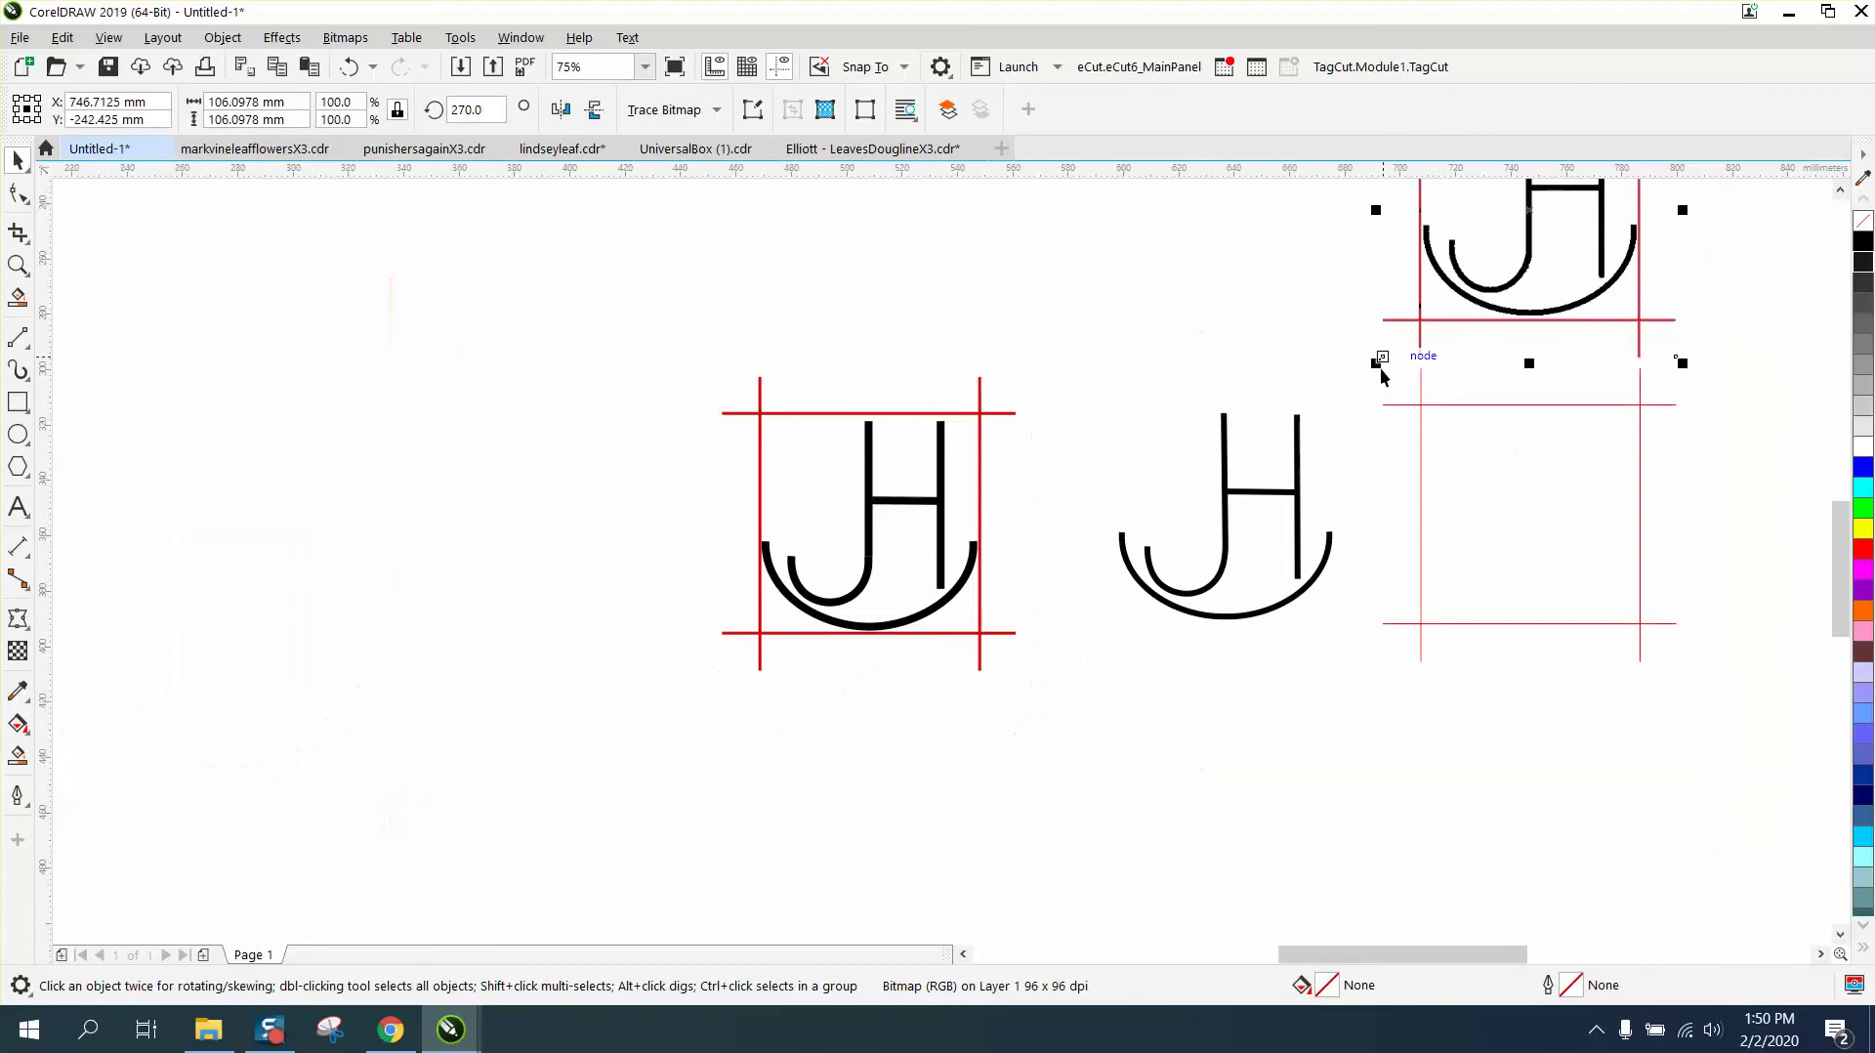
{"action": "left_click_drag", "start_coordinate": [1337, 354], "coordinate": [1751, 701]}
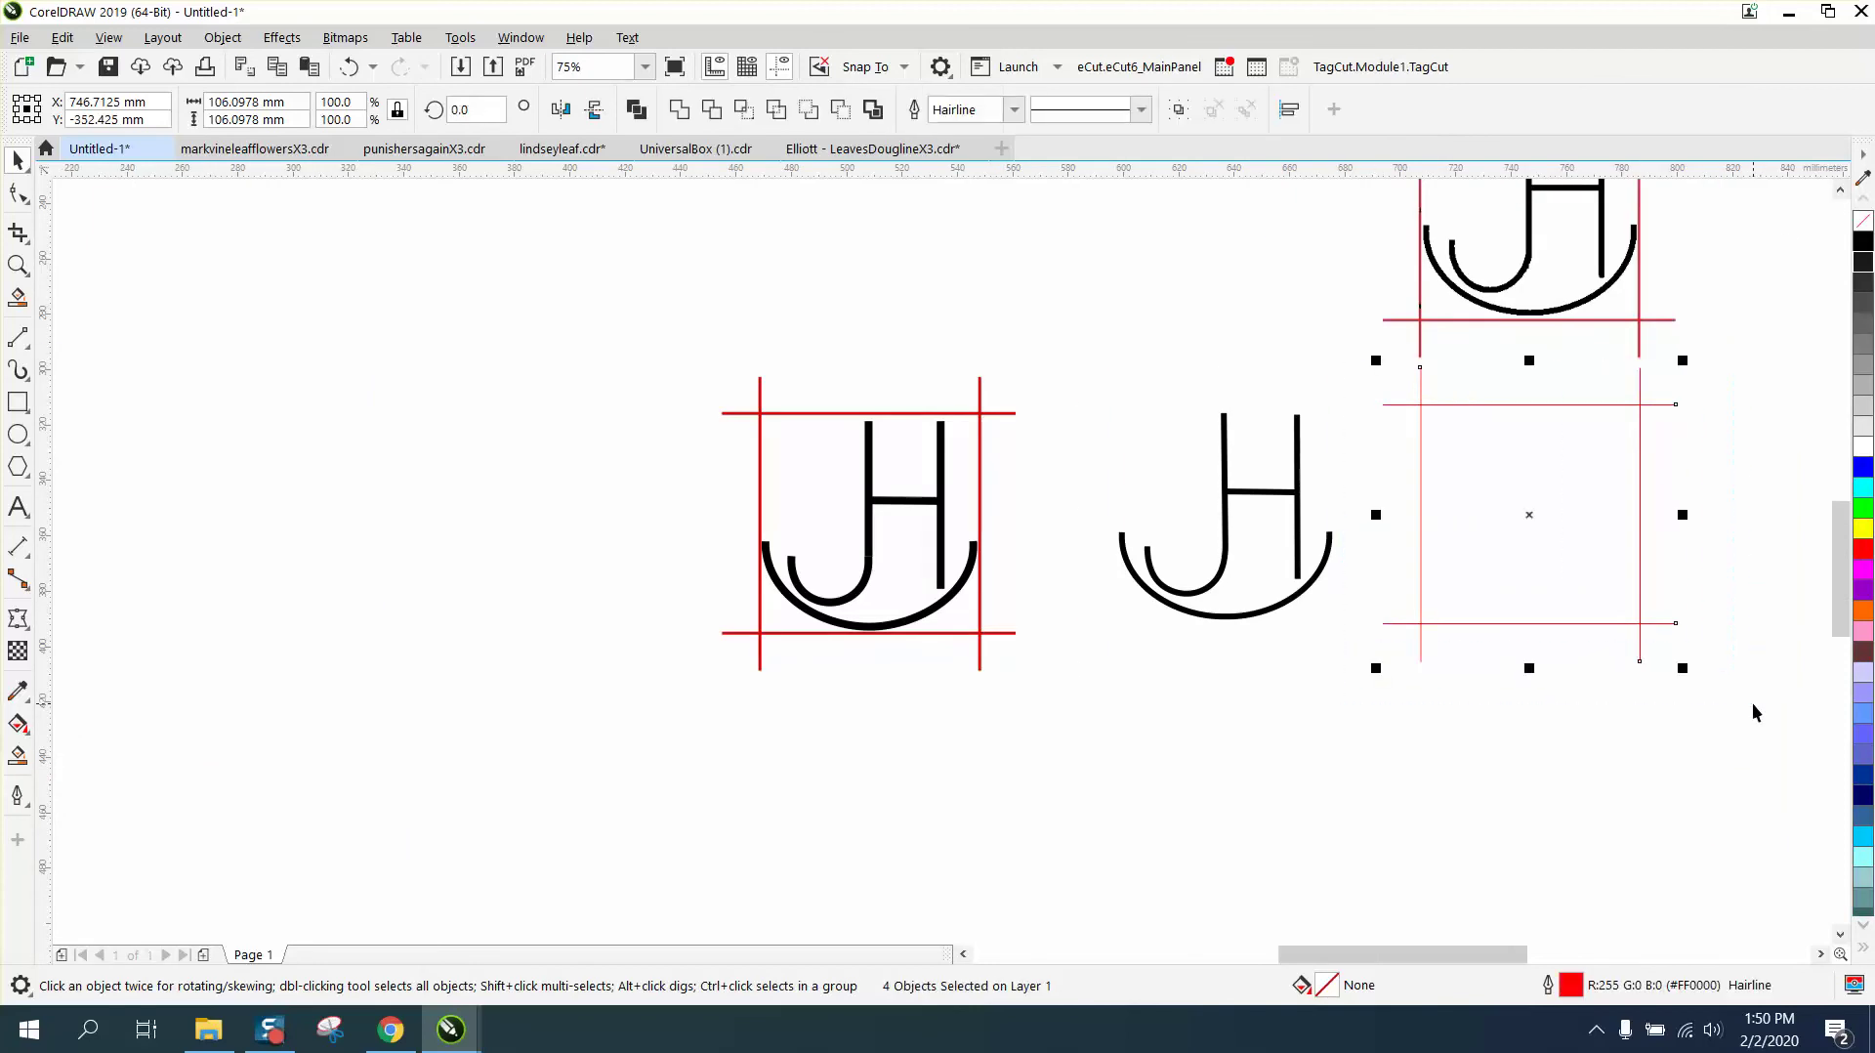
{"action": "key", "text": "Left"}
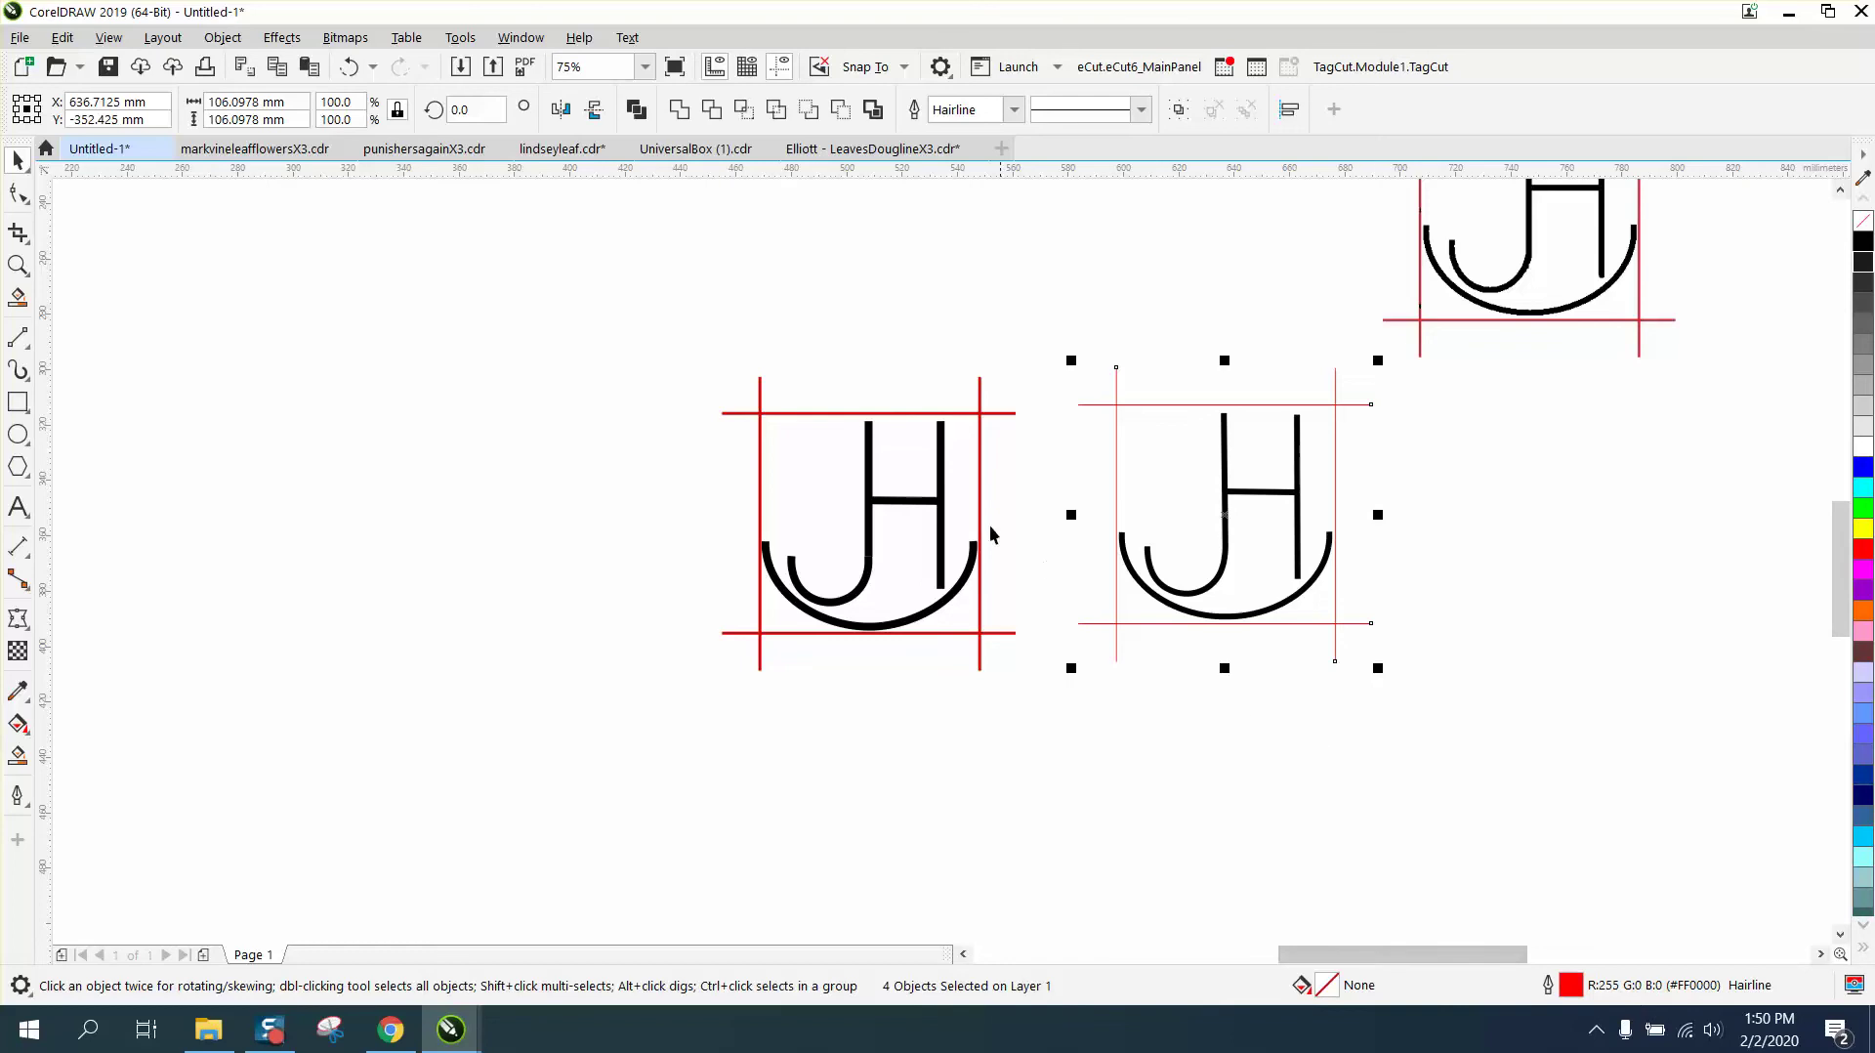
Give the red frame lines a 4.0 pt outline width that scales with the object.
{"action": "double_click", "coordinate": [1571, 985]}
{"action": "left_click", "coordinate": [788, 428]}
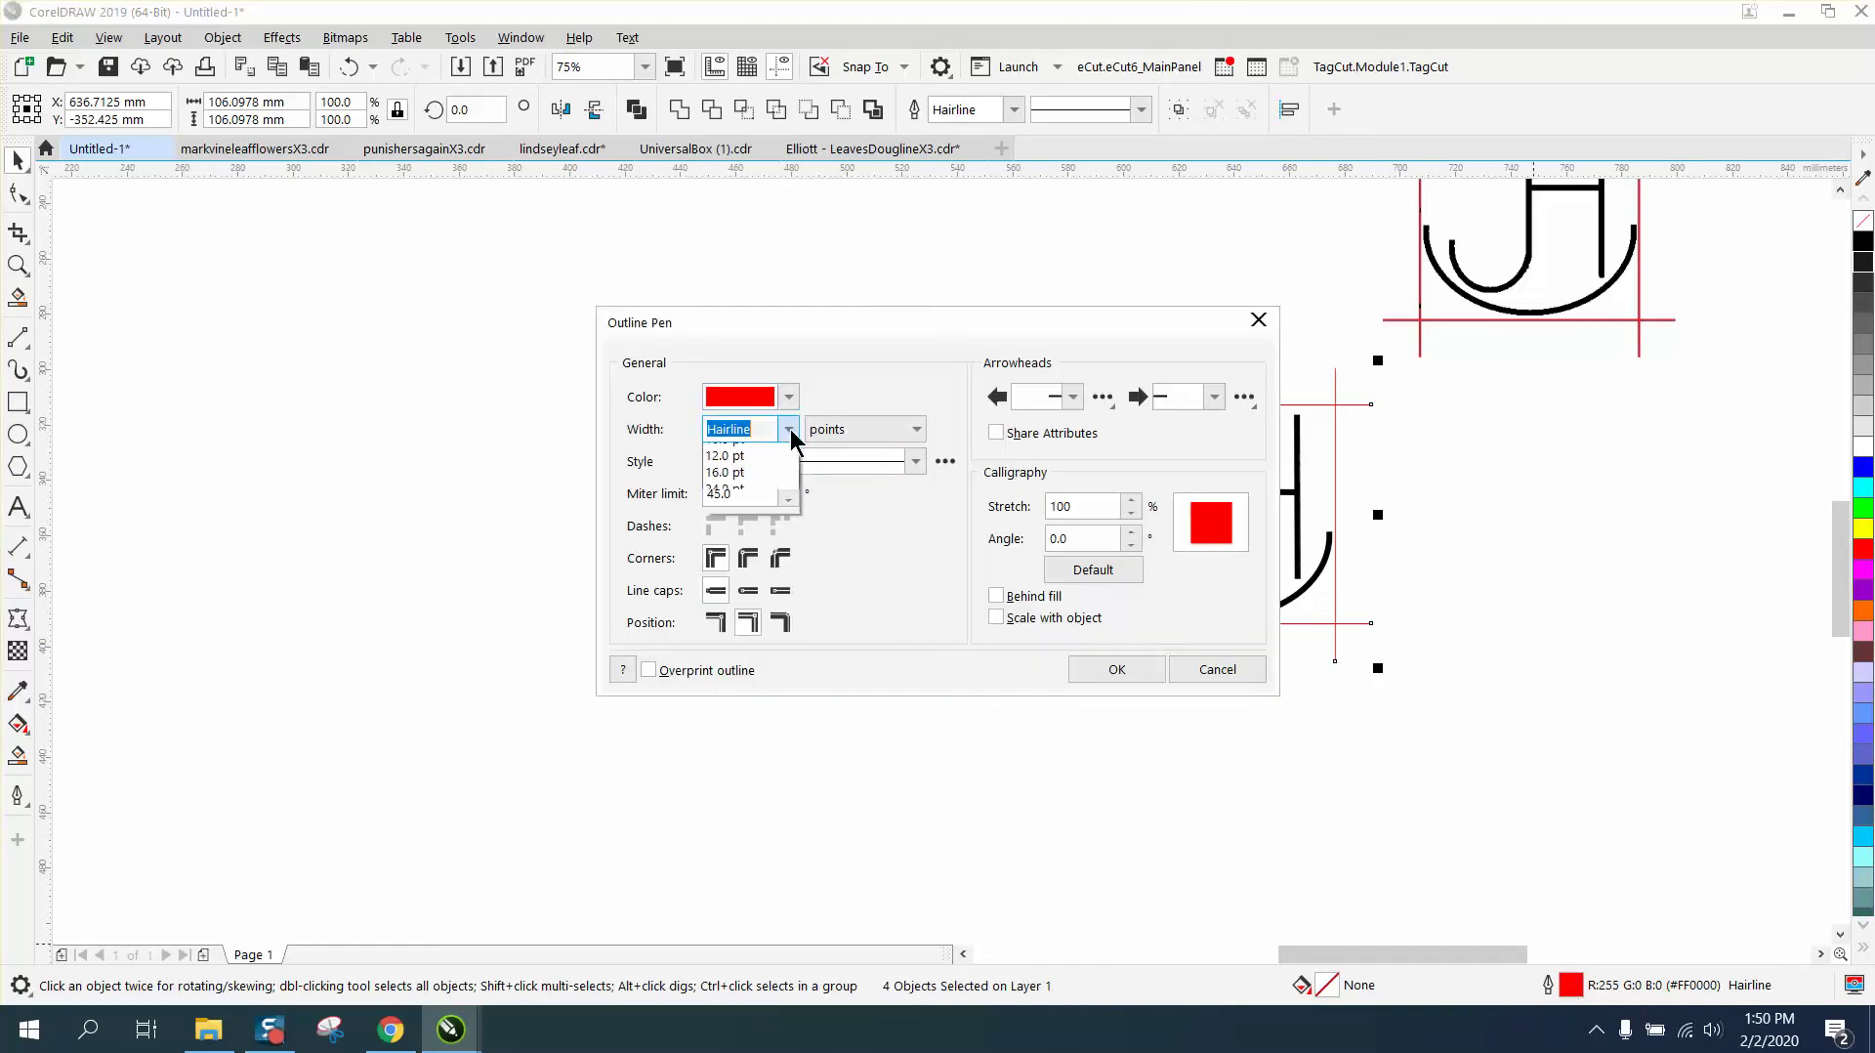
{"action": "left_click", "coordinate": [723, 585]}
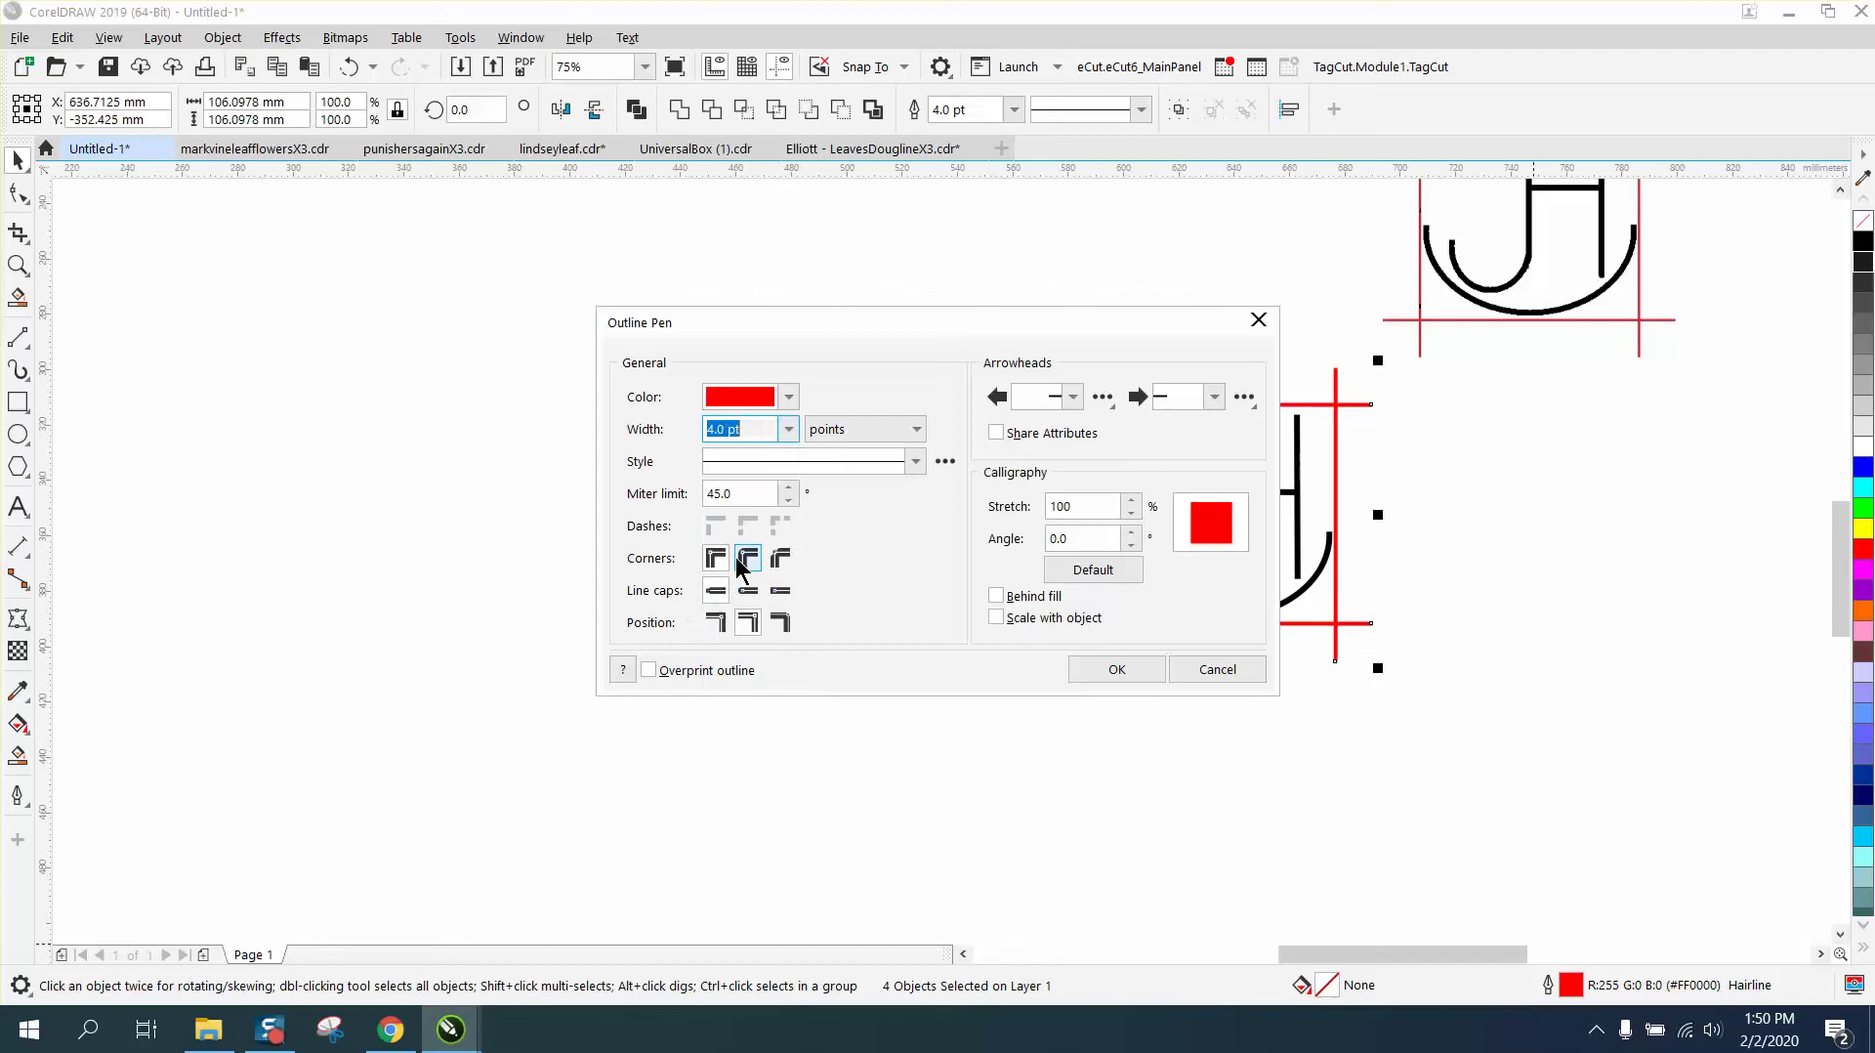
{"action": "left_click", "coordinate": [998, 617]}
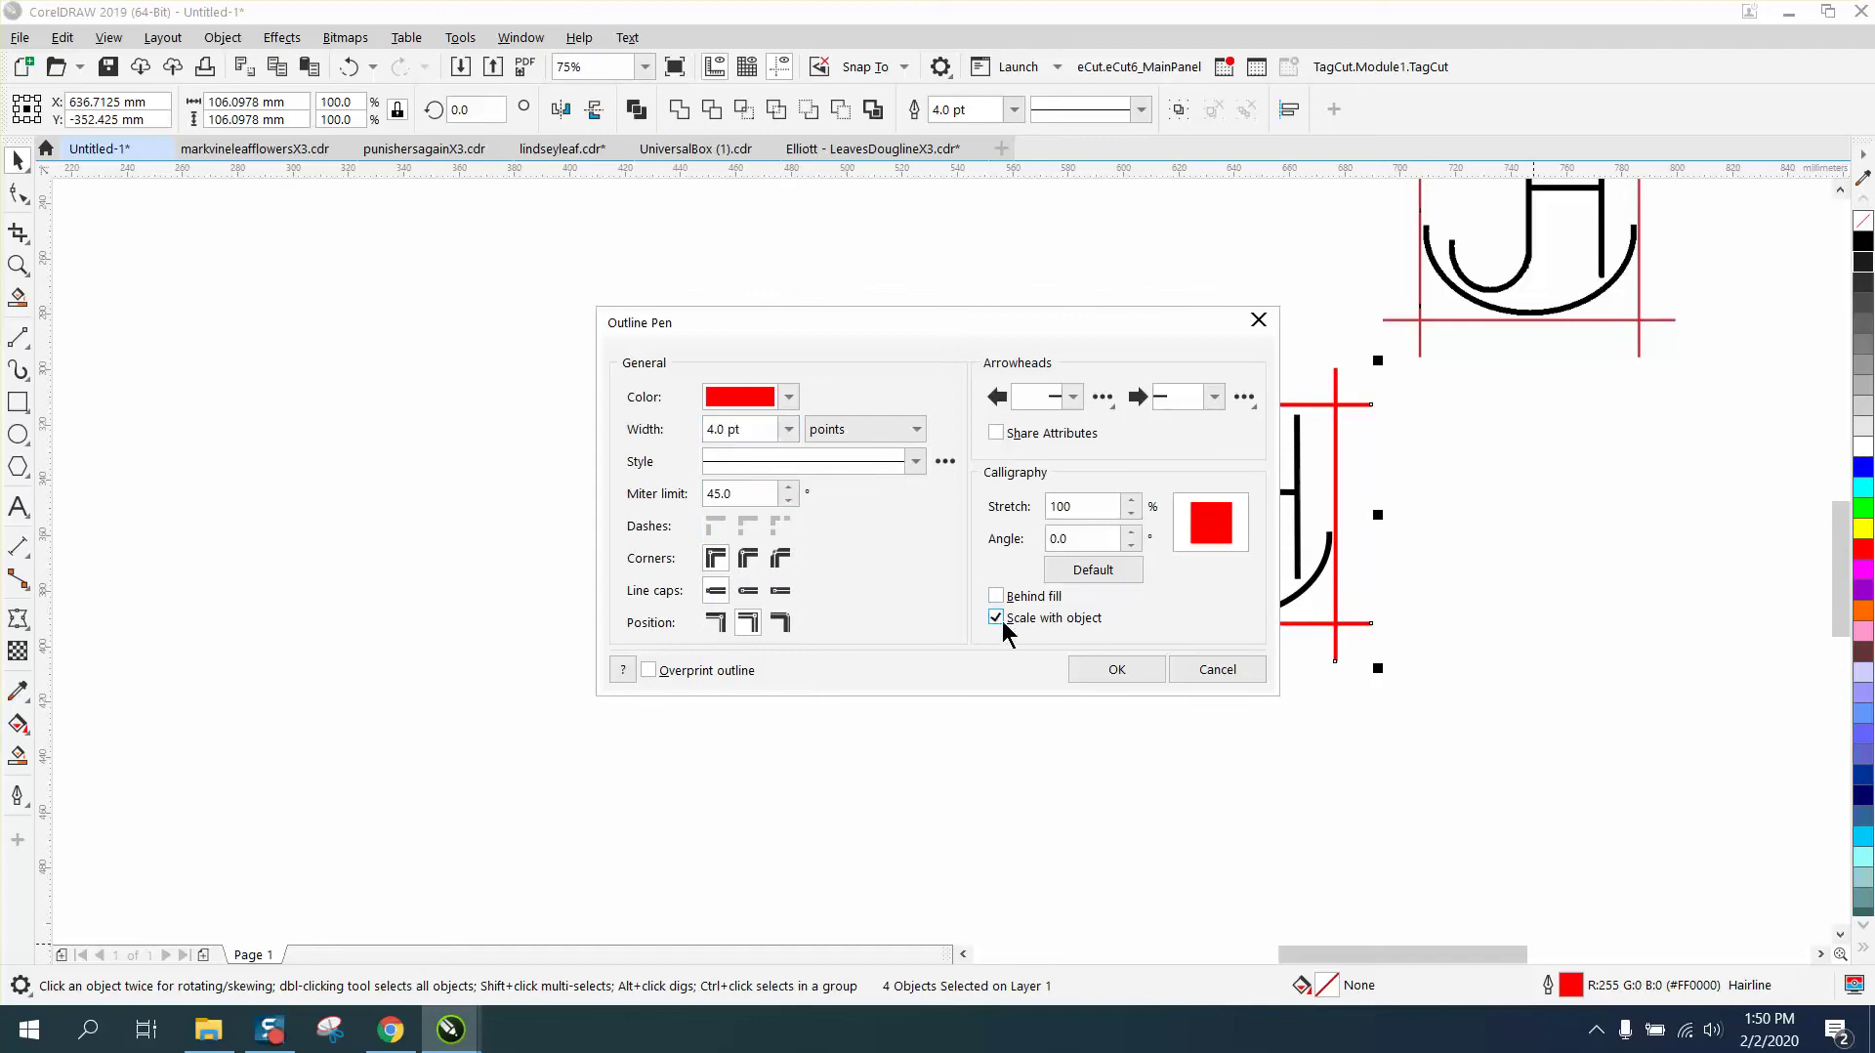
{"action": "left_click", "coordinate": [1119, 669]}
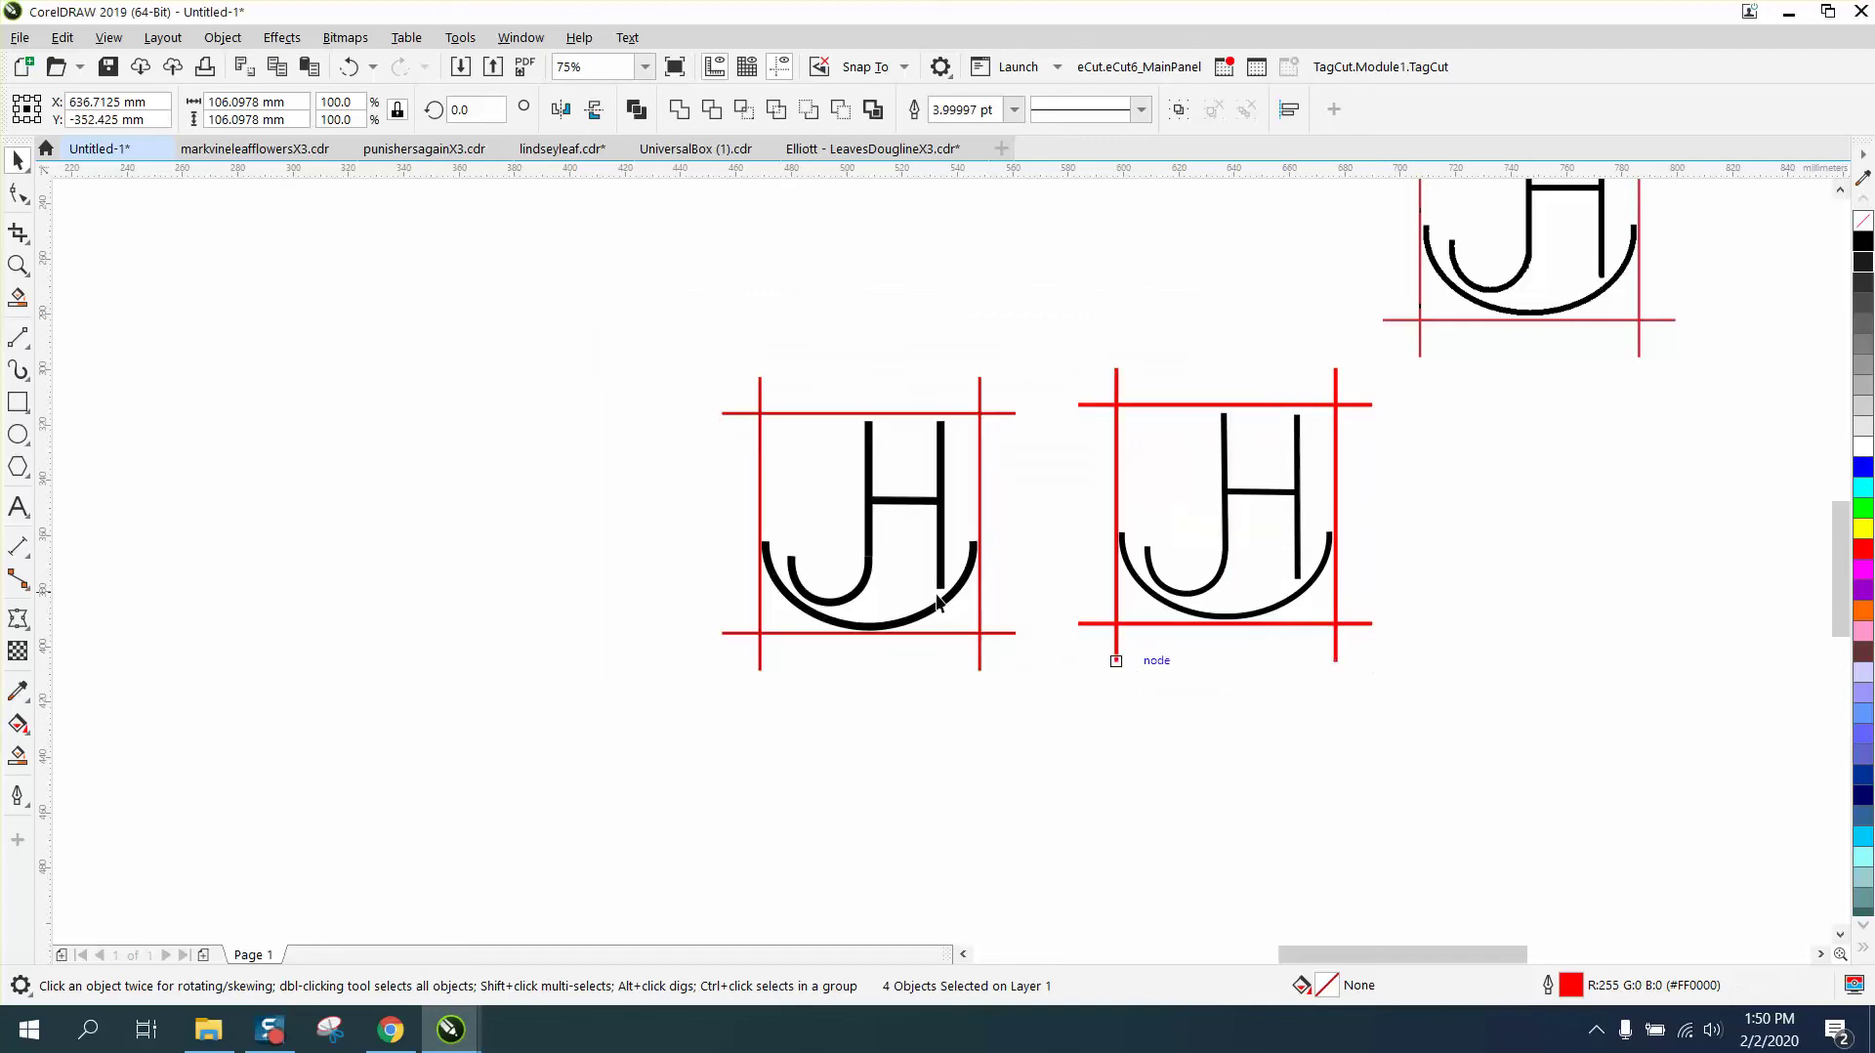
Zoom in closely on a framed JH, then zoom back out to all three figures.
{"action": "left_click", "coordinate": [18, 263]}
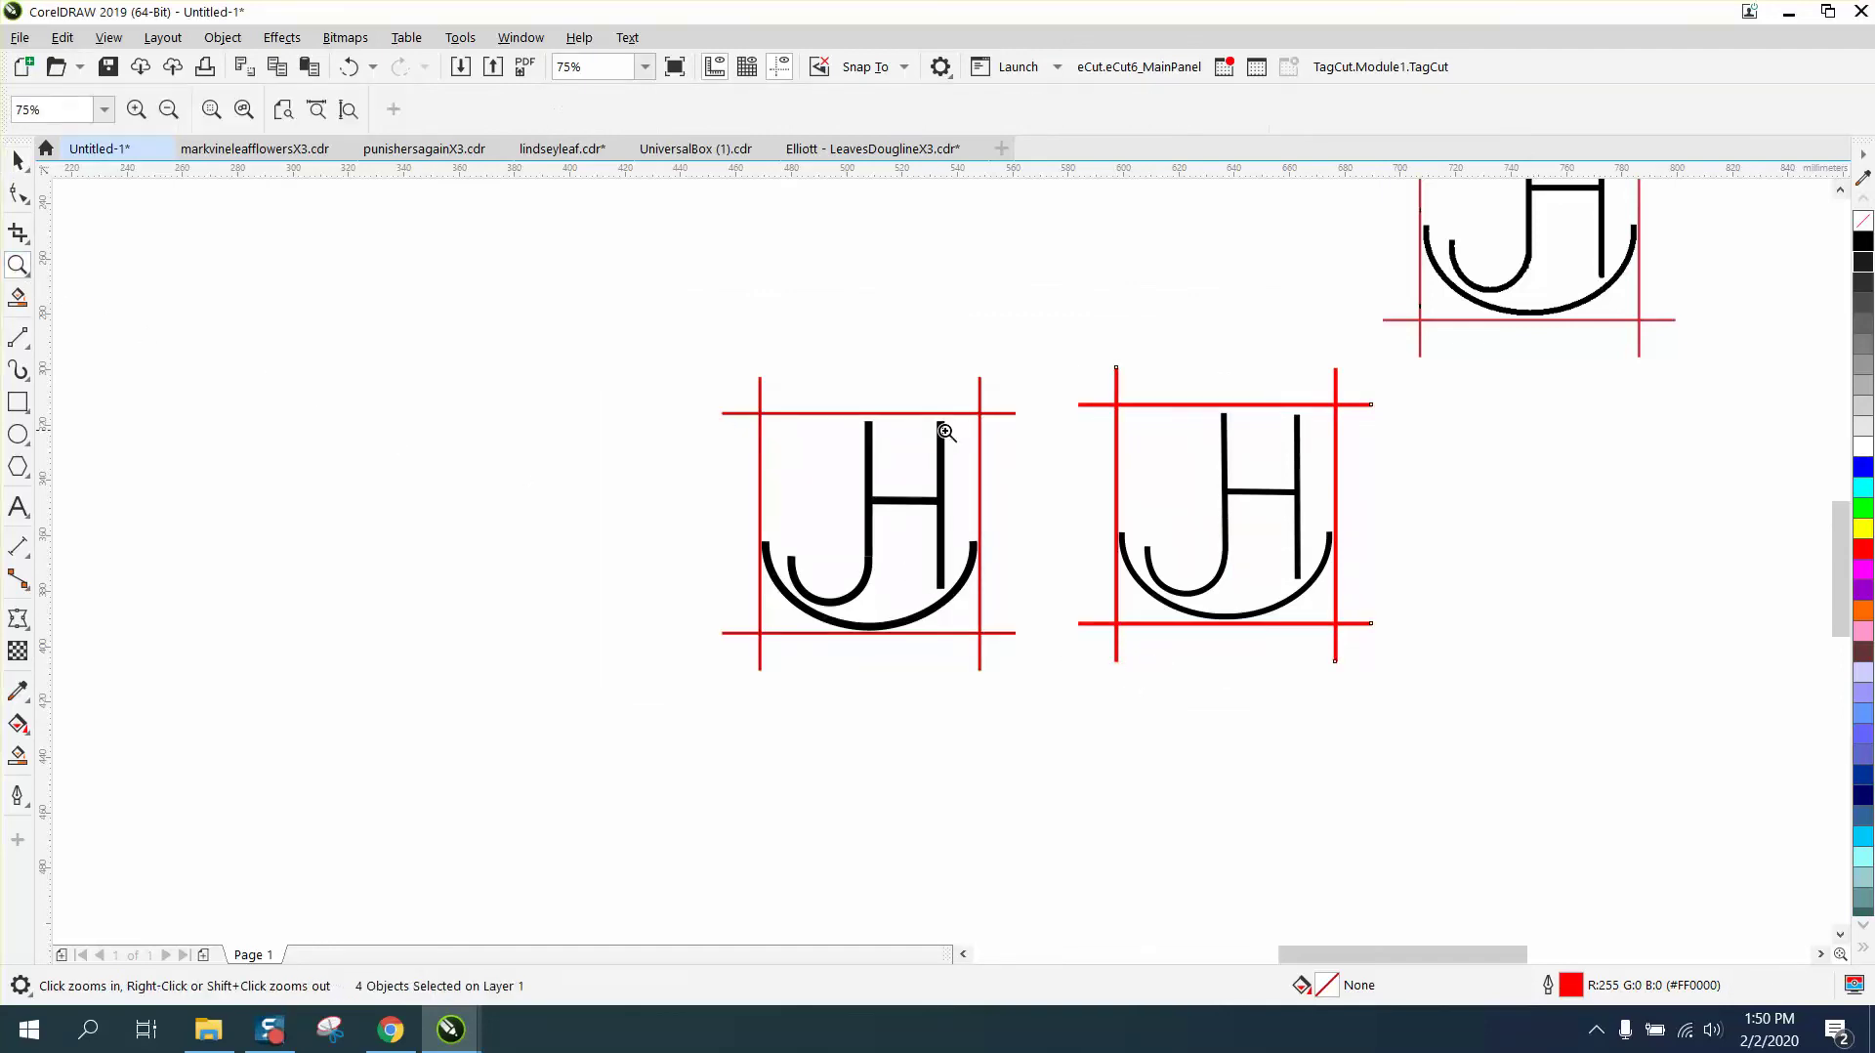
{"action": "left_click_drag", "start_coordinate": [971, 369], "coordinate": [1442, 506]}
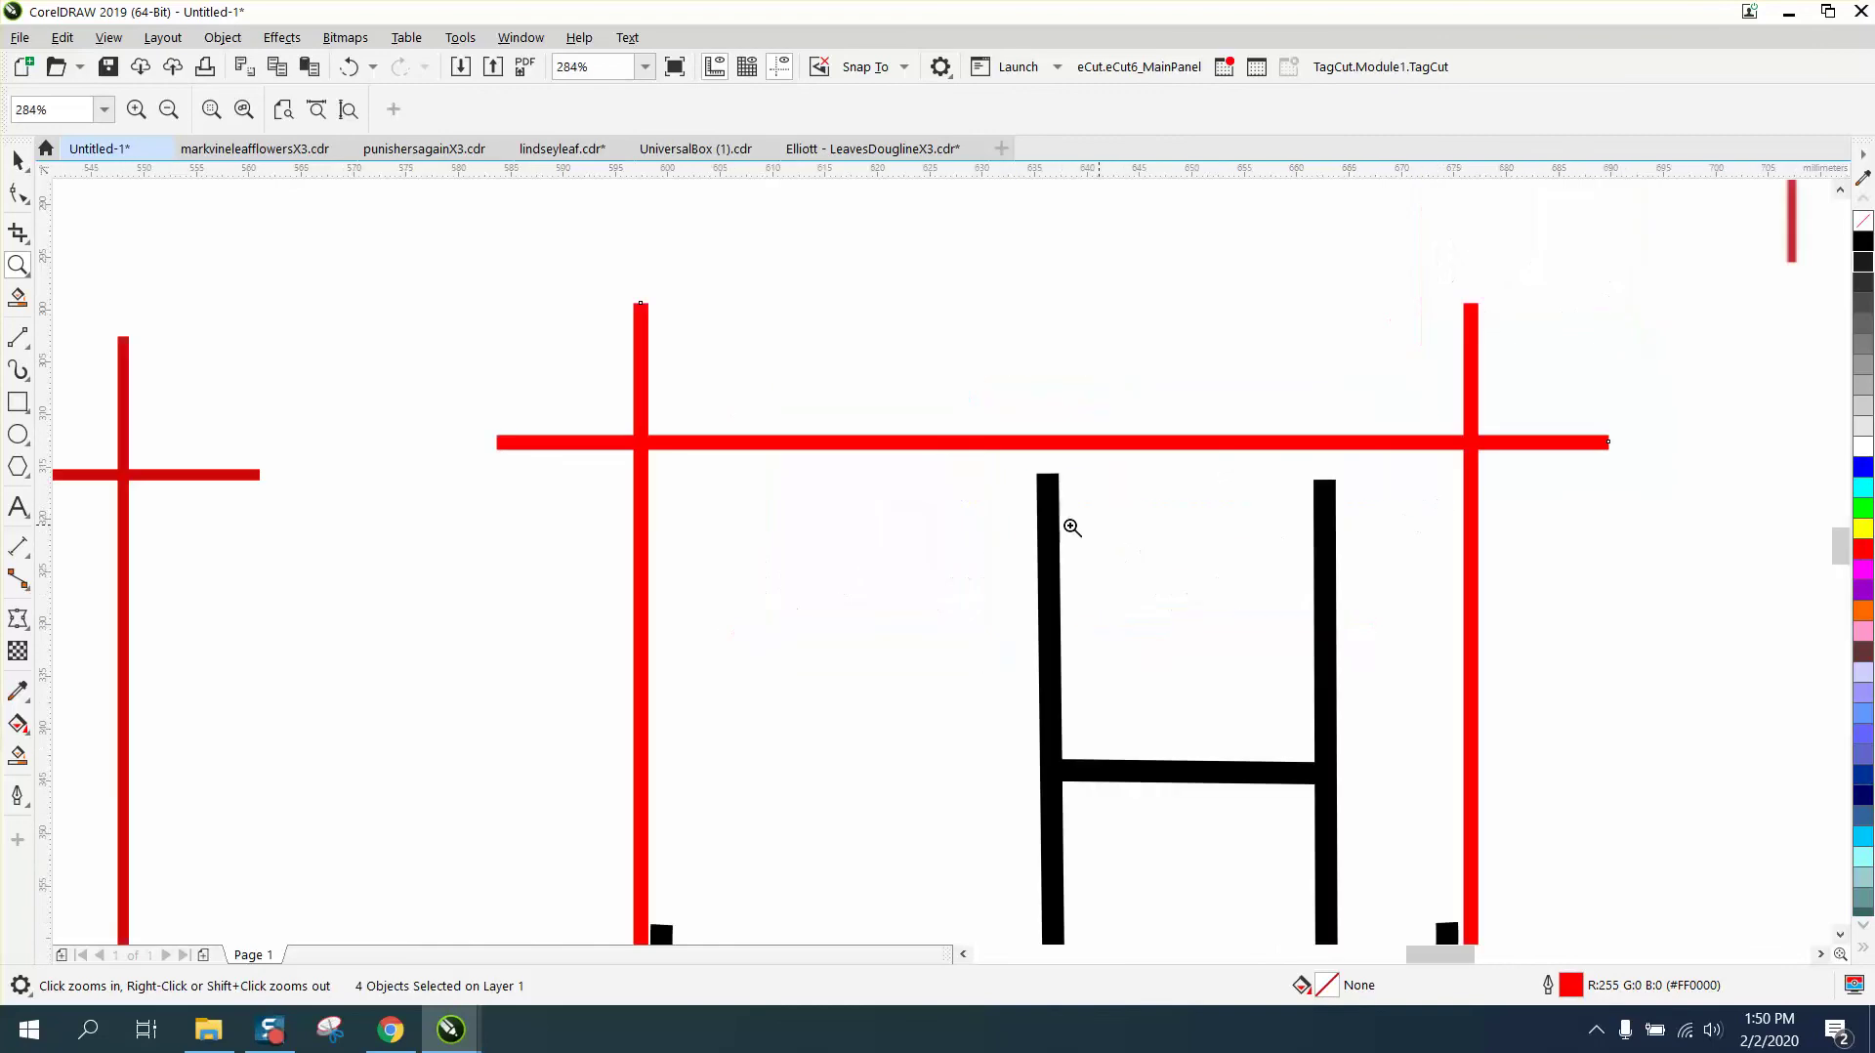
{"action": "right_click", "coordinate": [940, 514]}
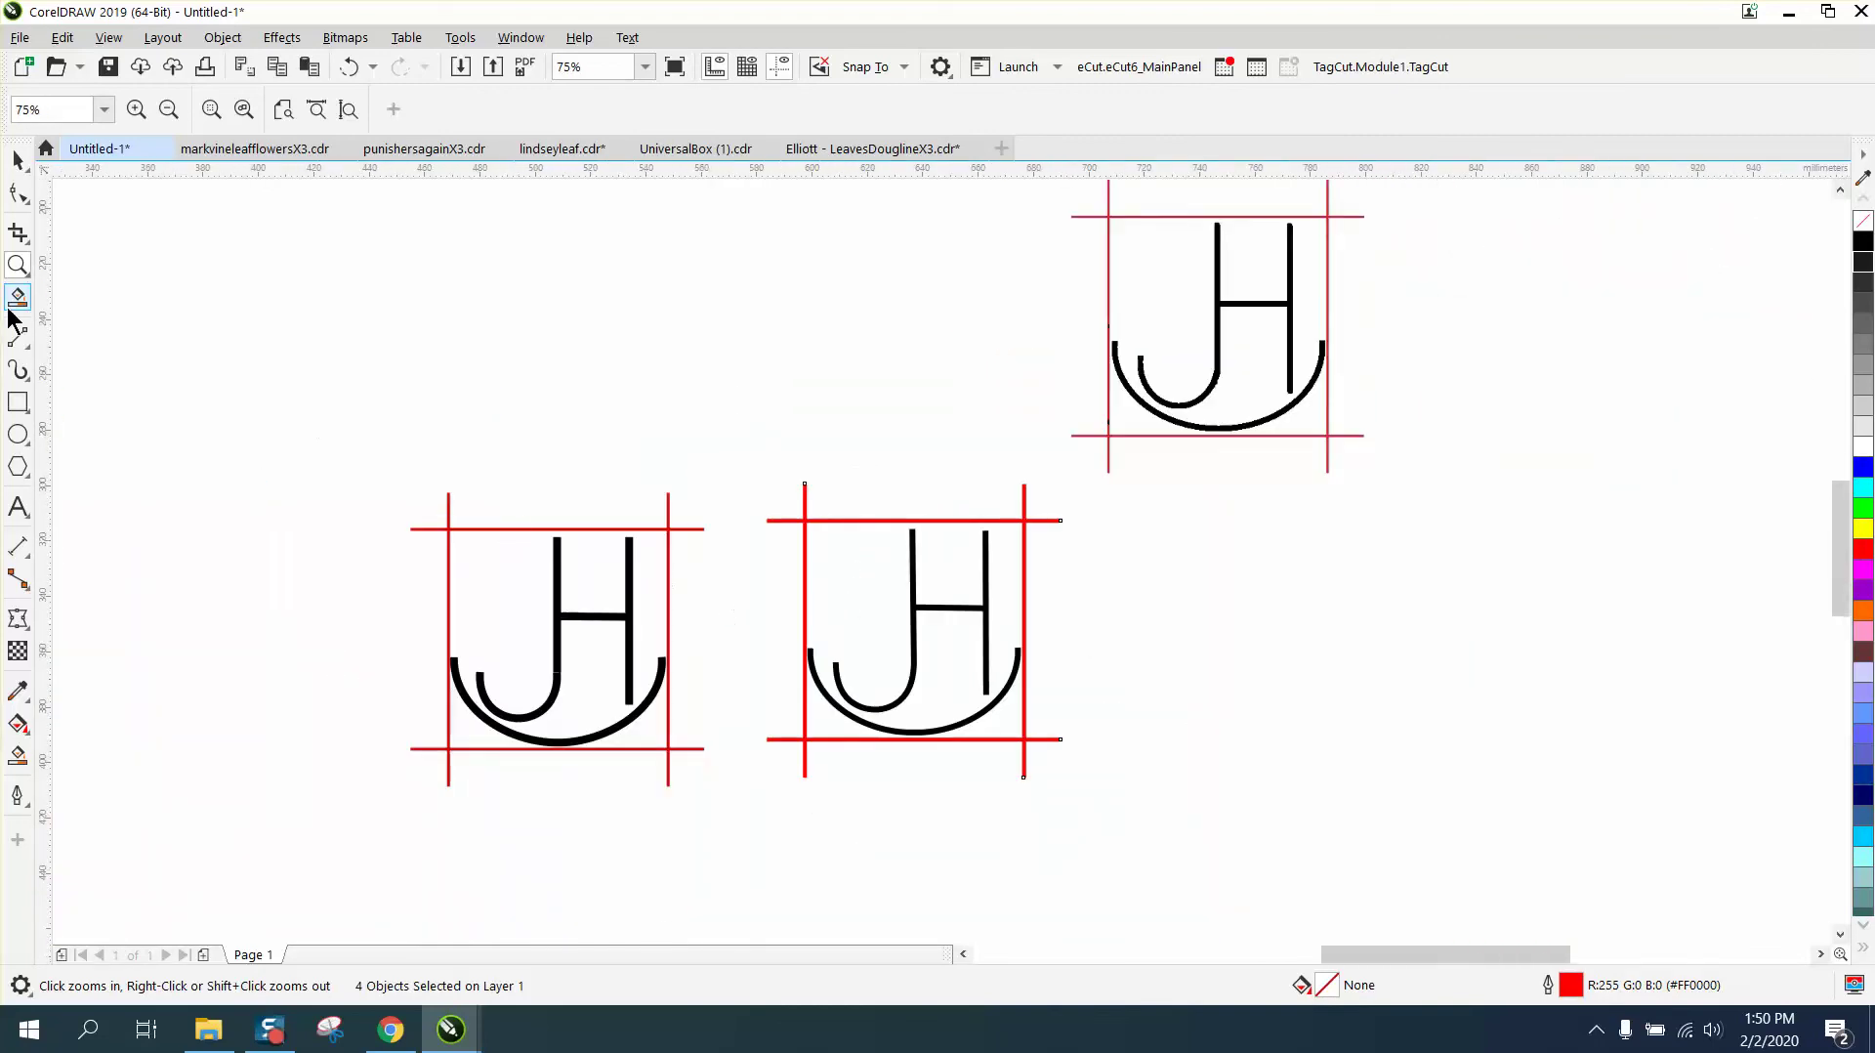
{"action": "left_click", "coordinate": [18, 159]}
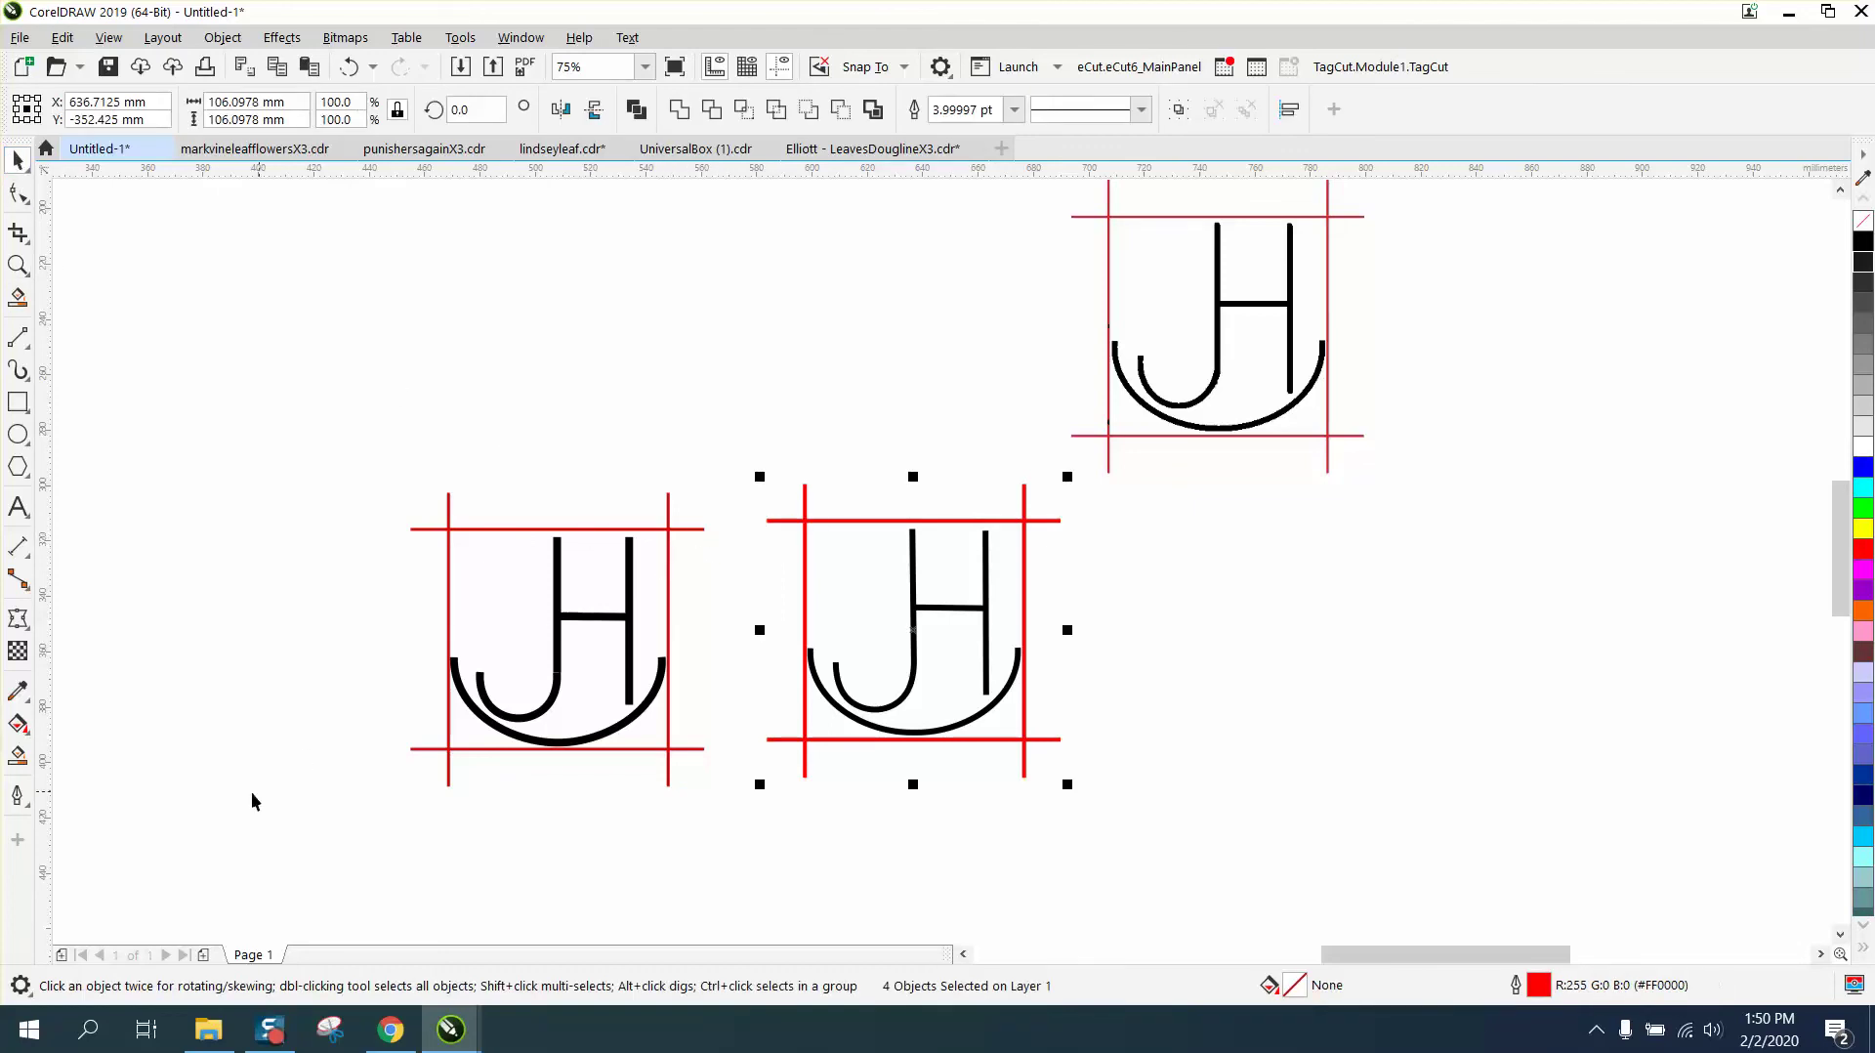
Sample the left frame's darker red as solid colour and apply it to a middle frame line.
{"action": "left_click", "coordinate": [25, 699]}
{"action": "left_click", "coordinate": [29, 699]}
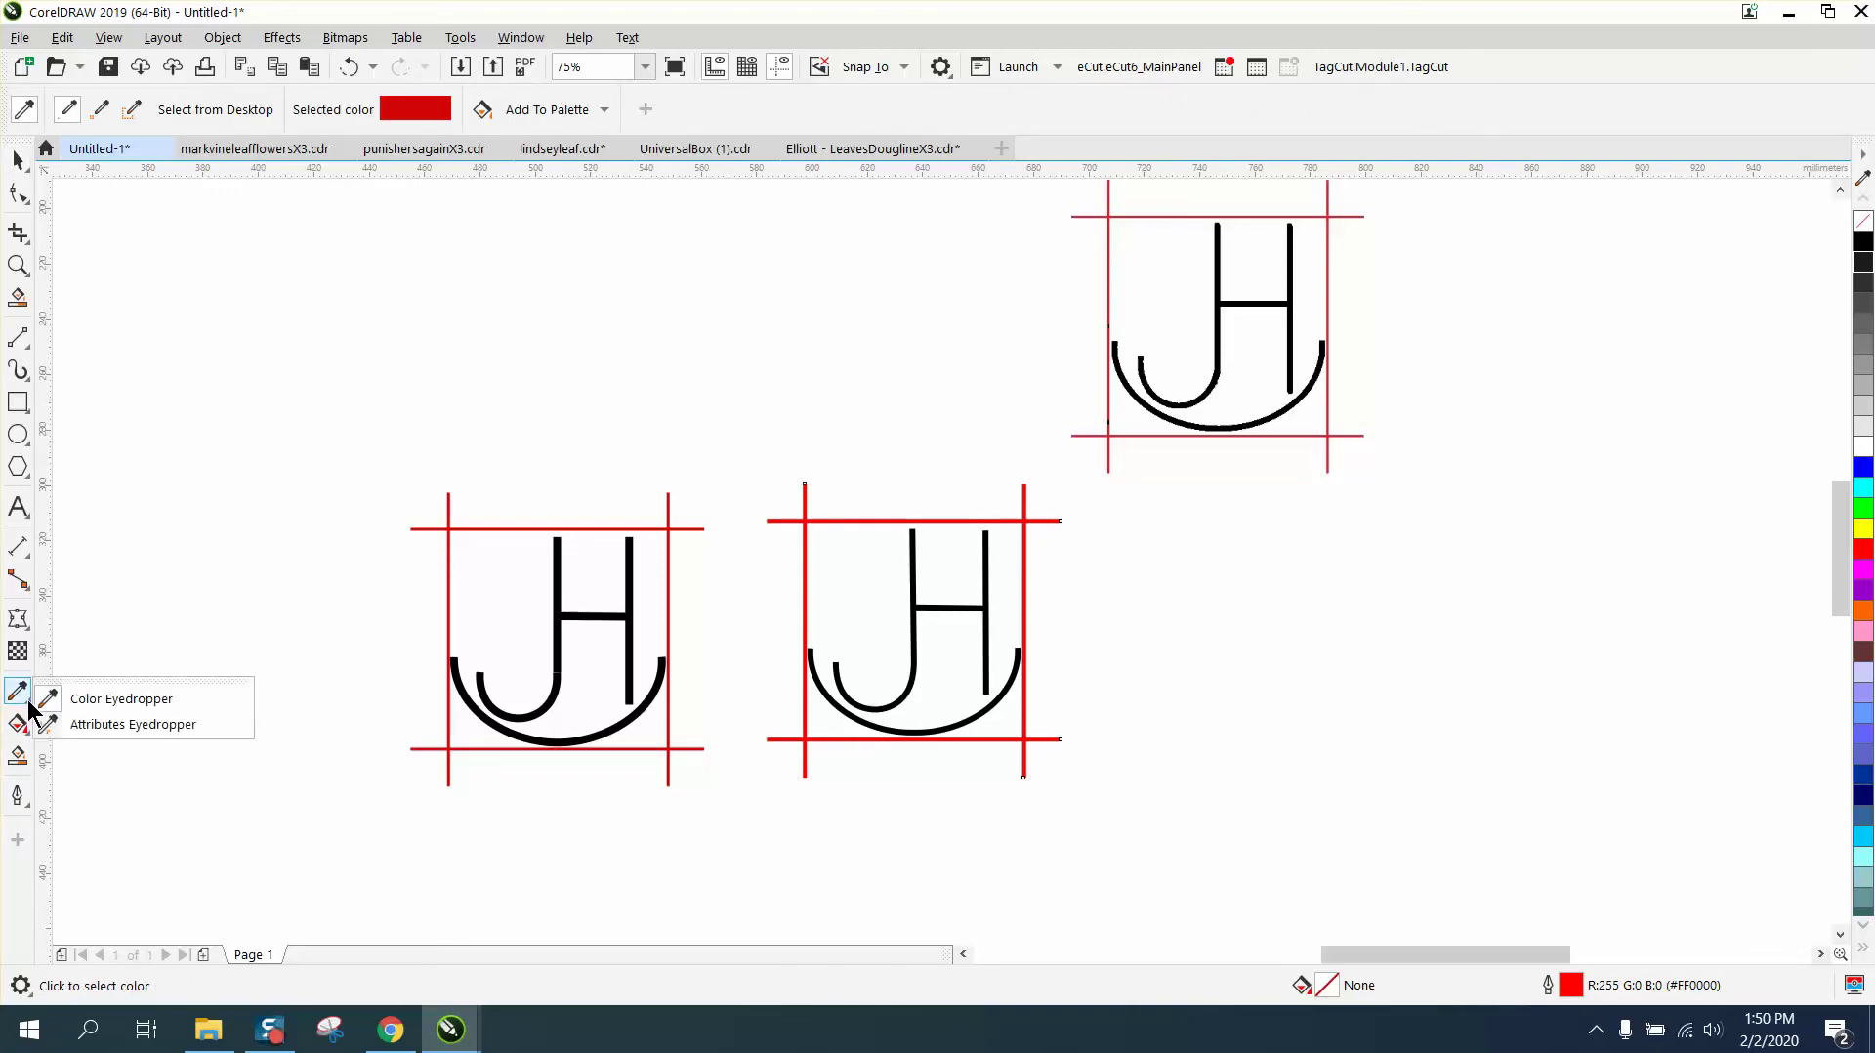
{"action": "left_click", "coordinate": [83, 702]}
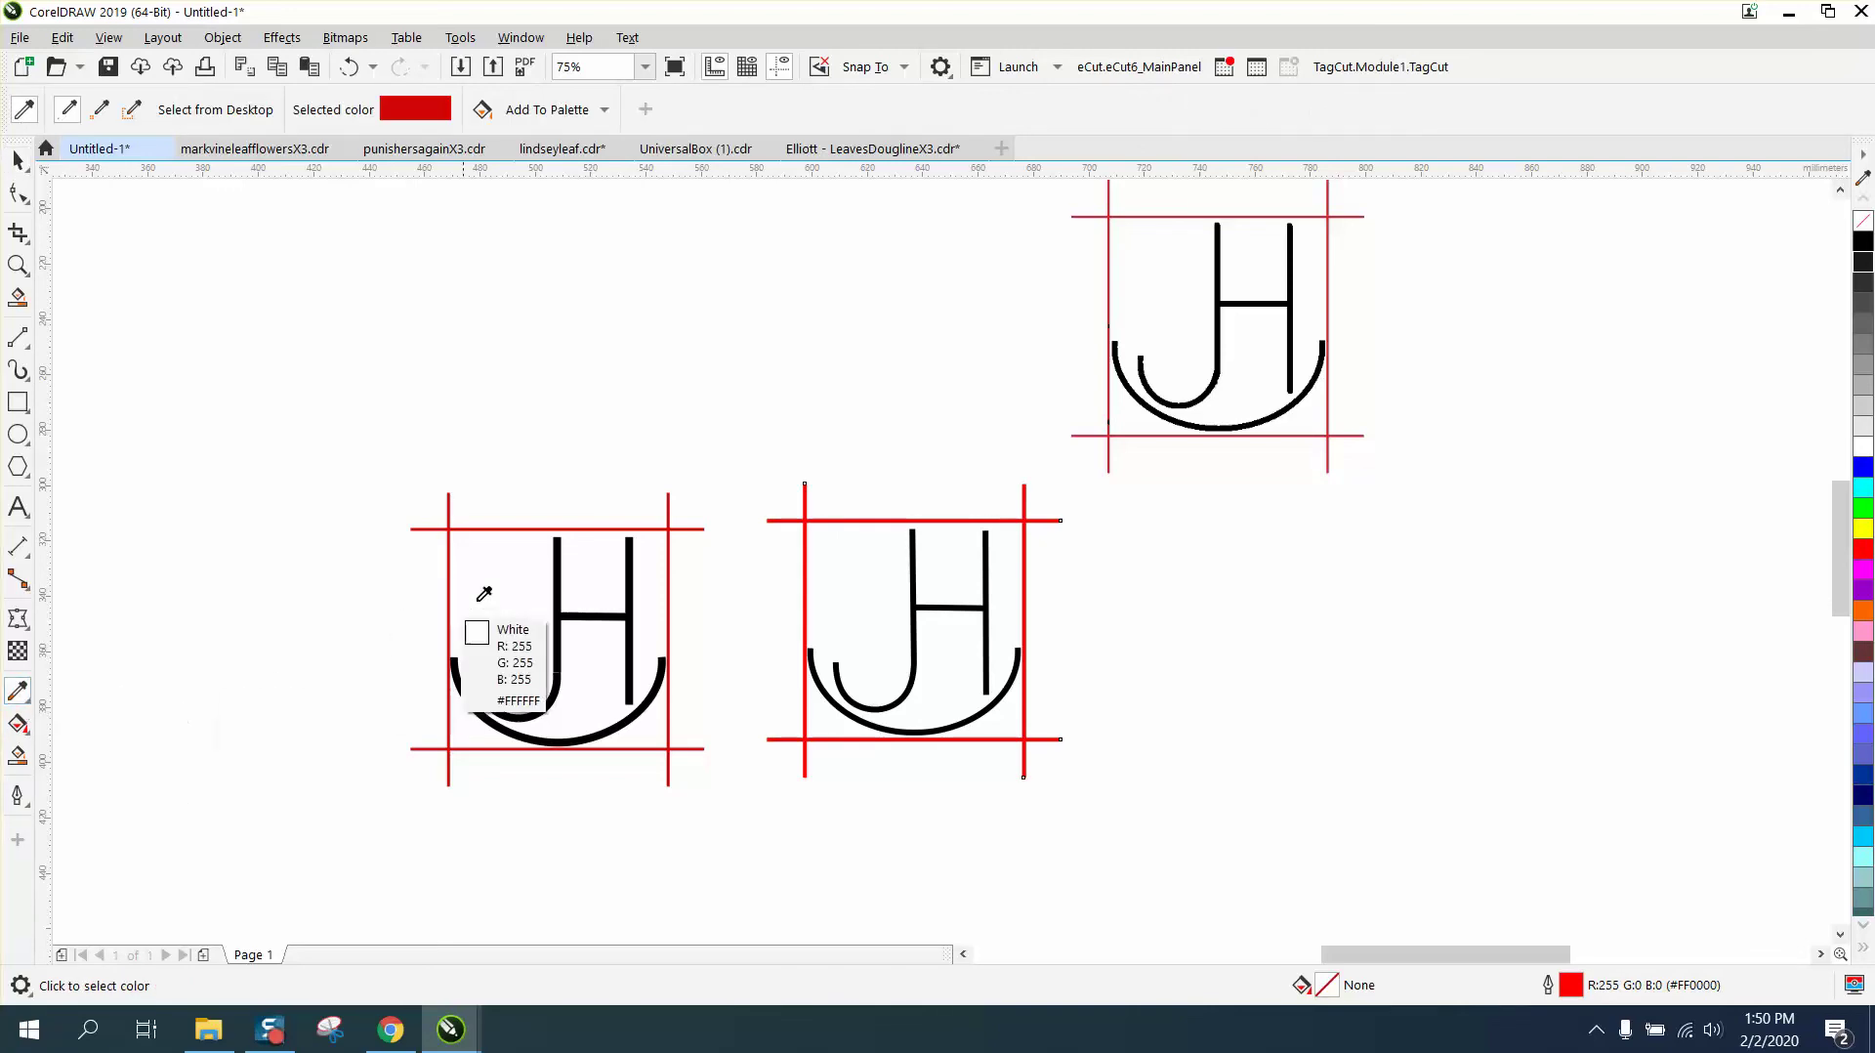
{"action": "left_click", "coordinate": [668, 515]}
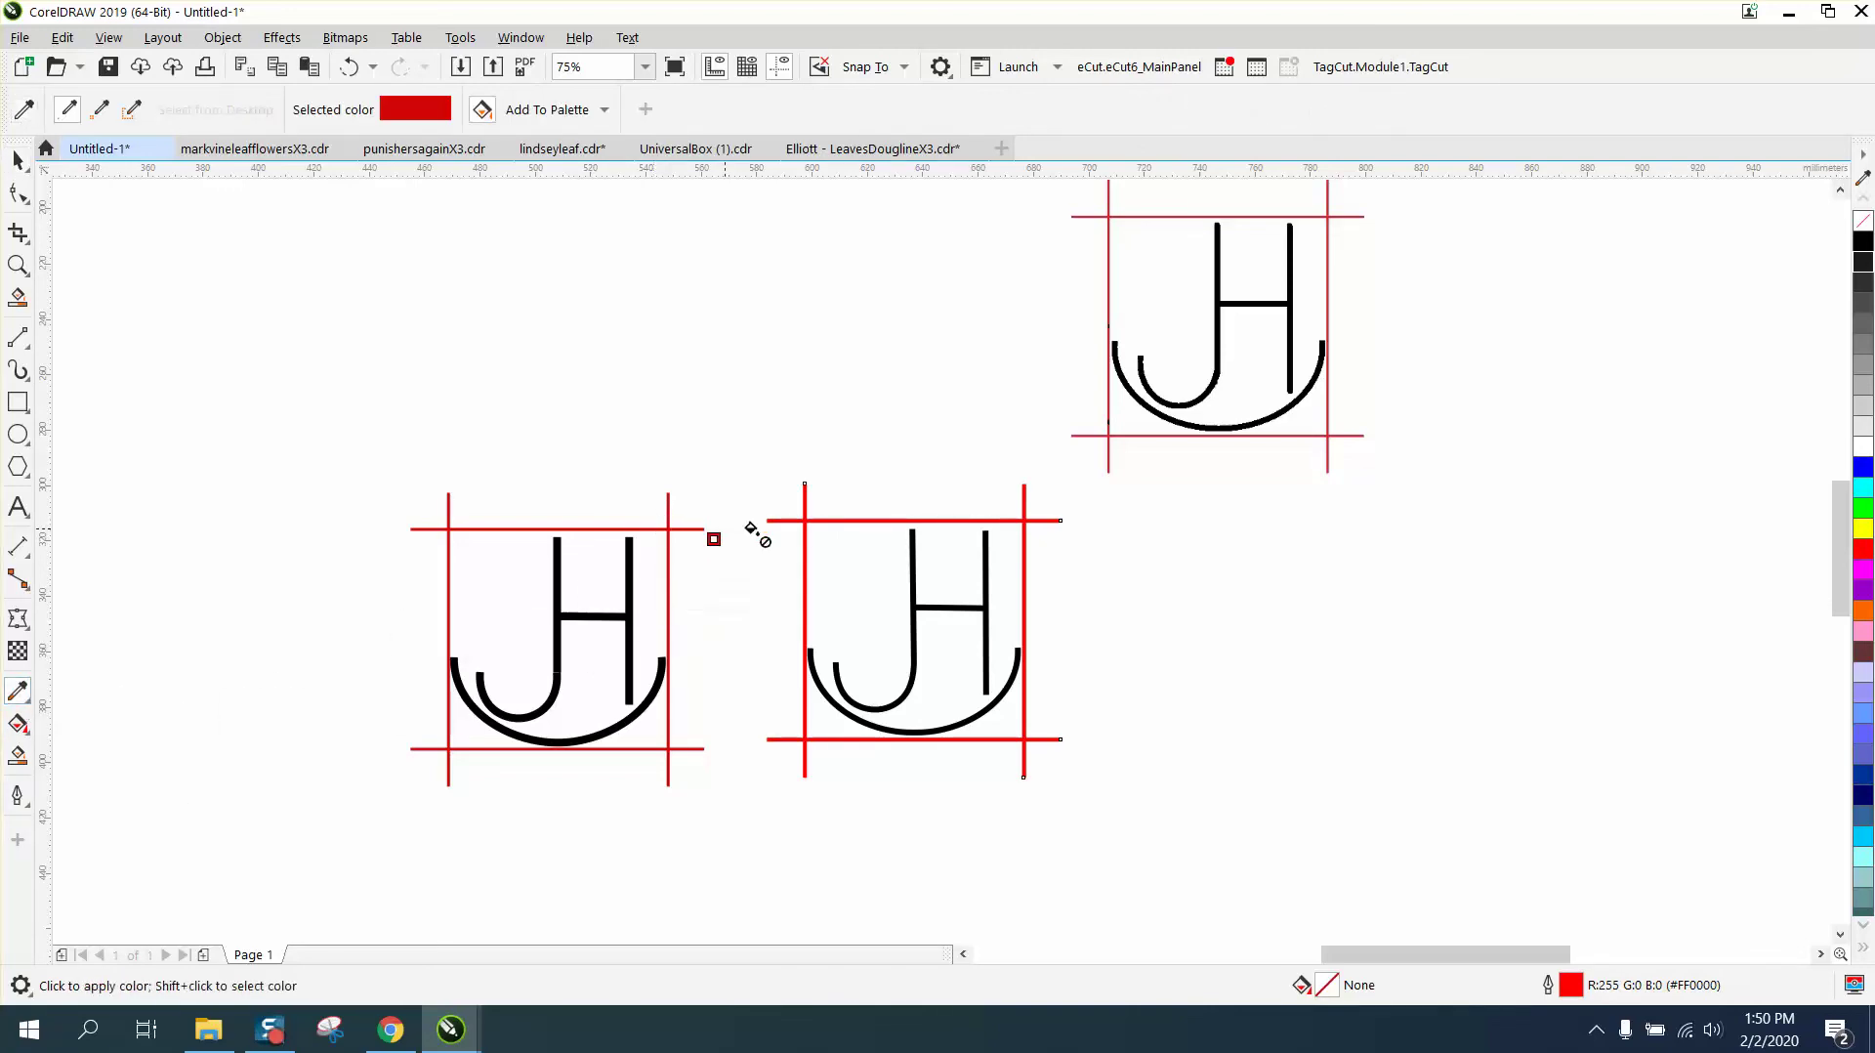
{"action": "left_click", "coordinate": [814, 525]}
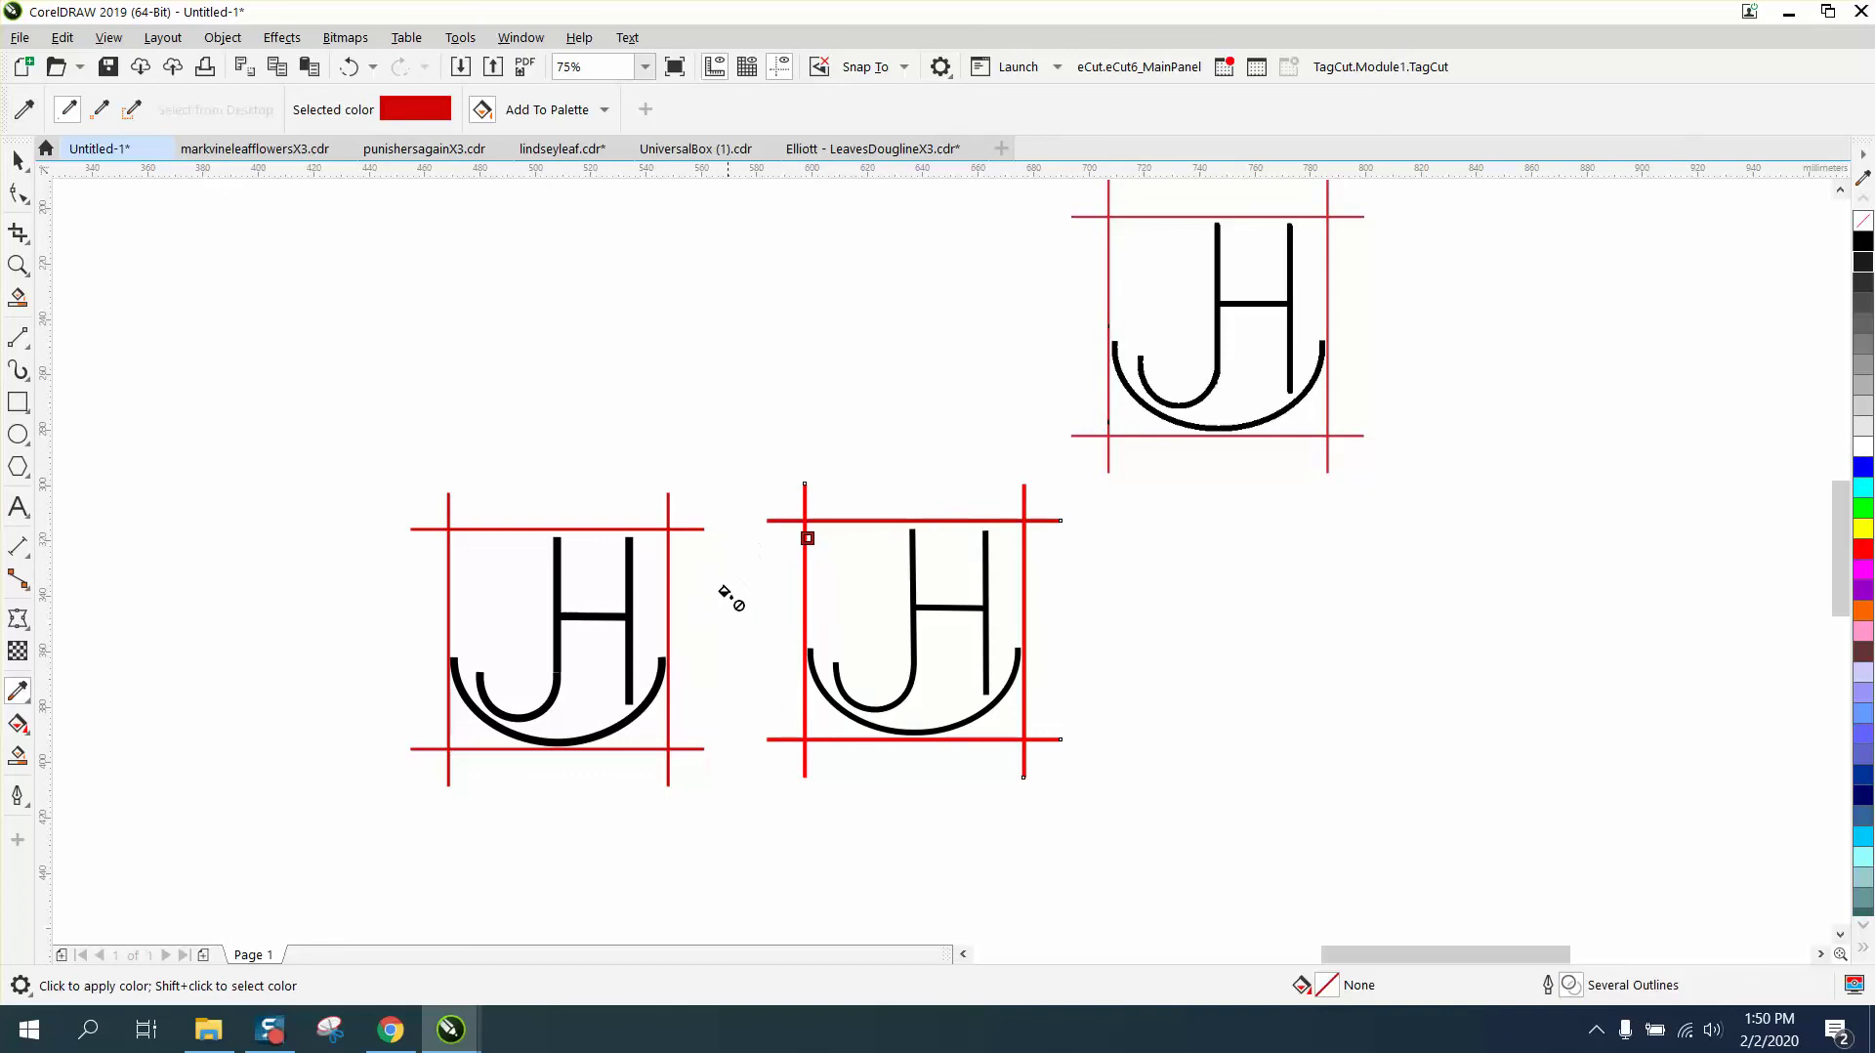
Zoom in on the middle JH and recolour its top, left, right and bottom frame lines #D30505.
{"action": "left_click", "coordinate": [18, 265]}
{"action": "left_click_drag", "start_coordinate": [770, 484], "coordinate": [1254, 807]}
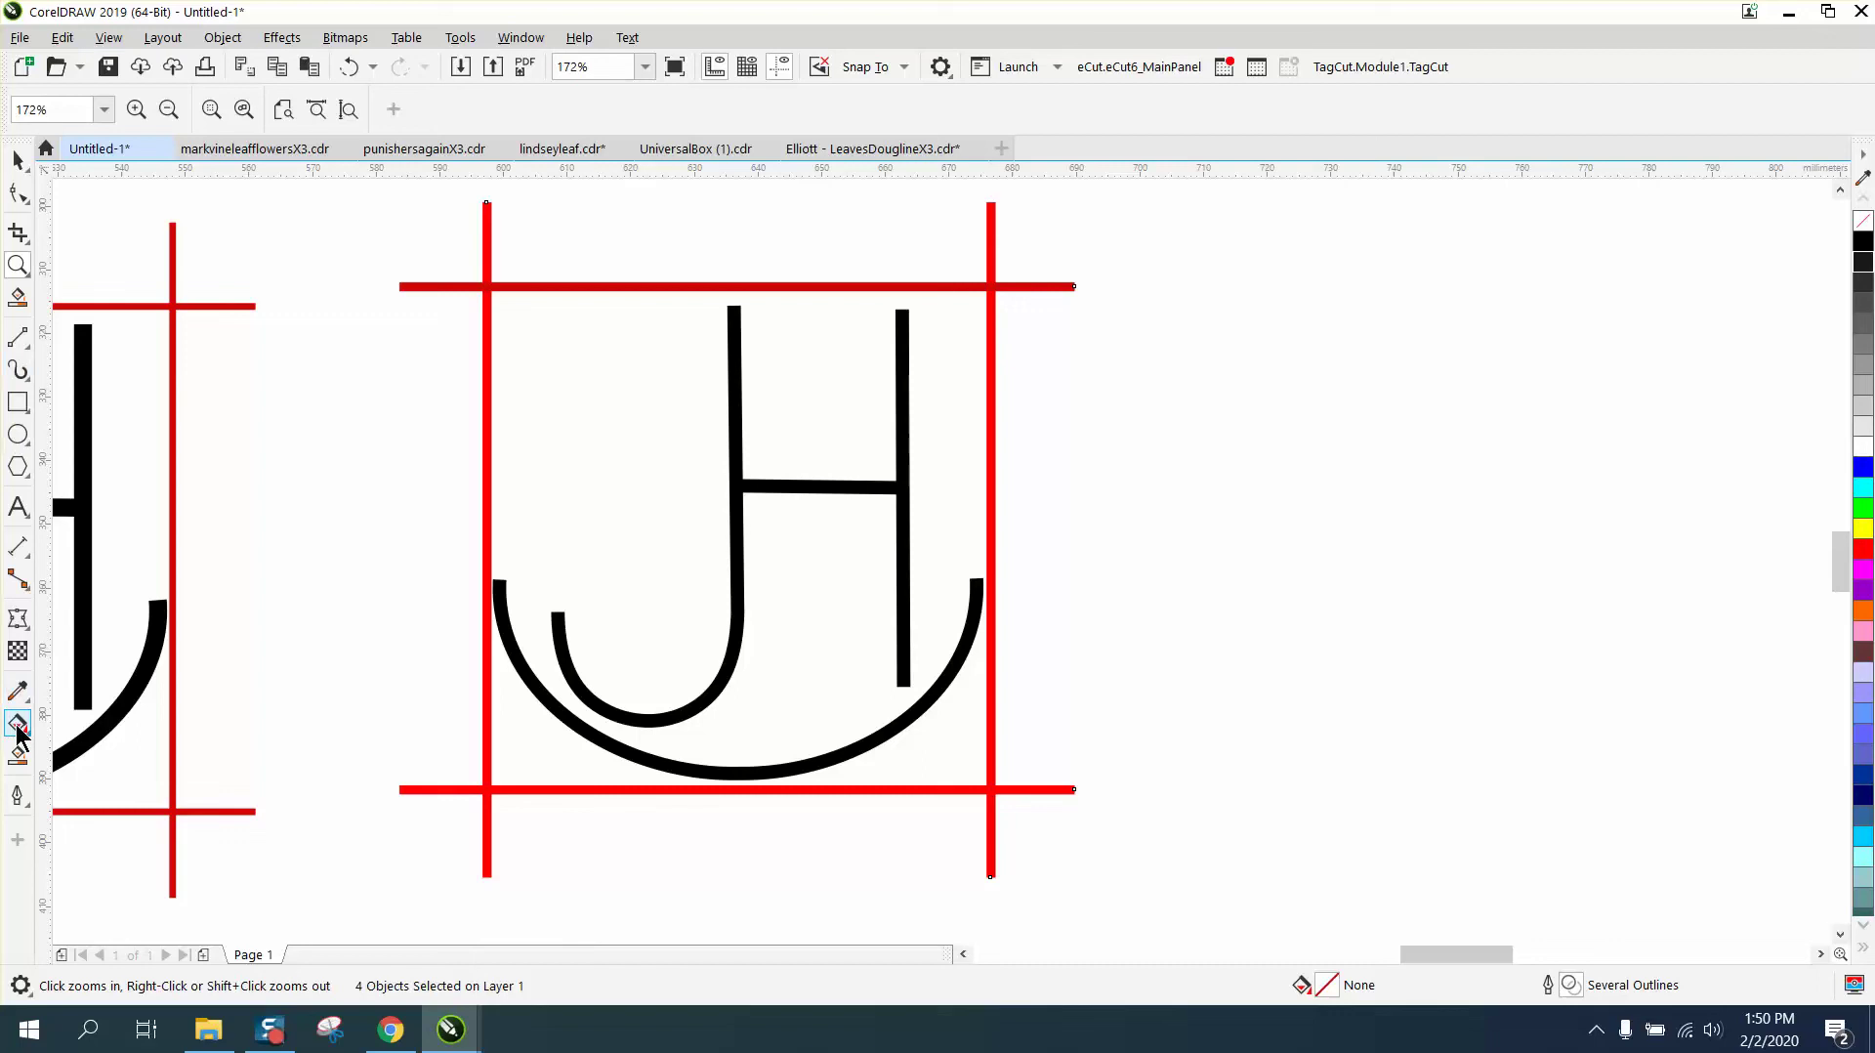
{"action": "left_click", "coordinate": [17, 691]}
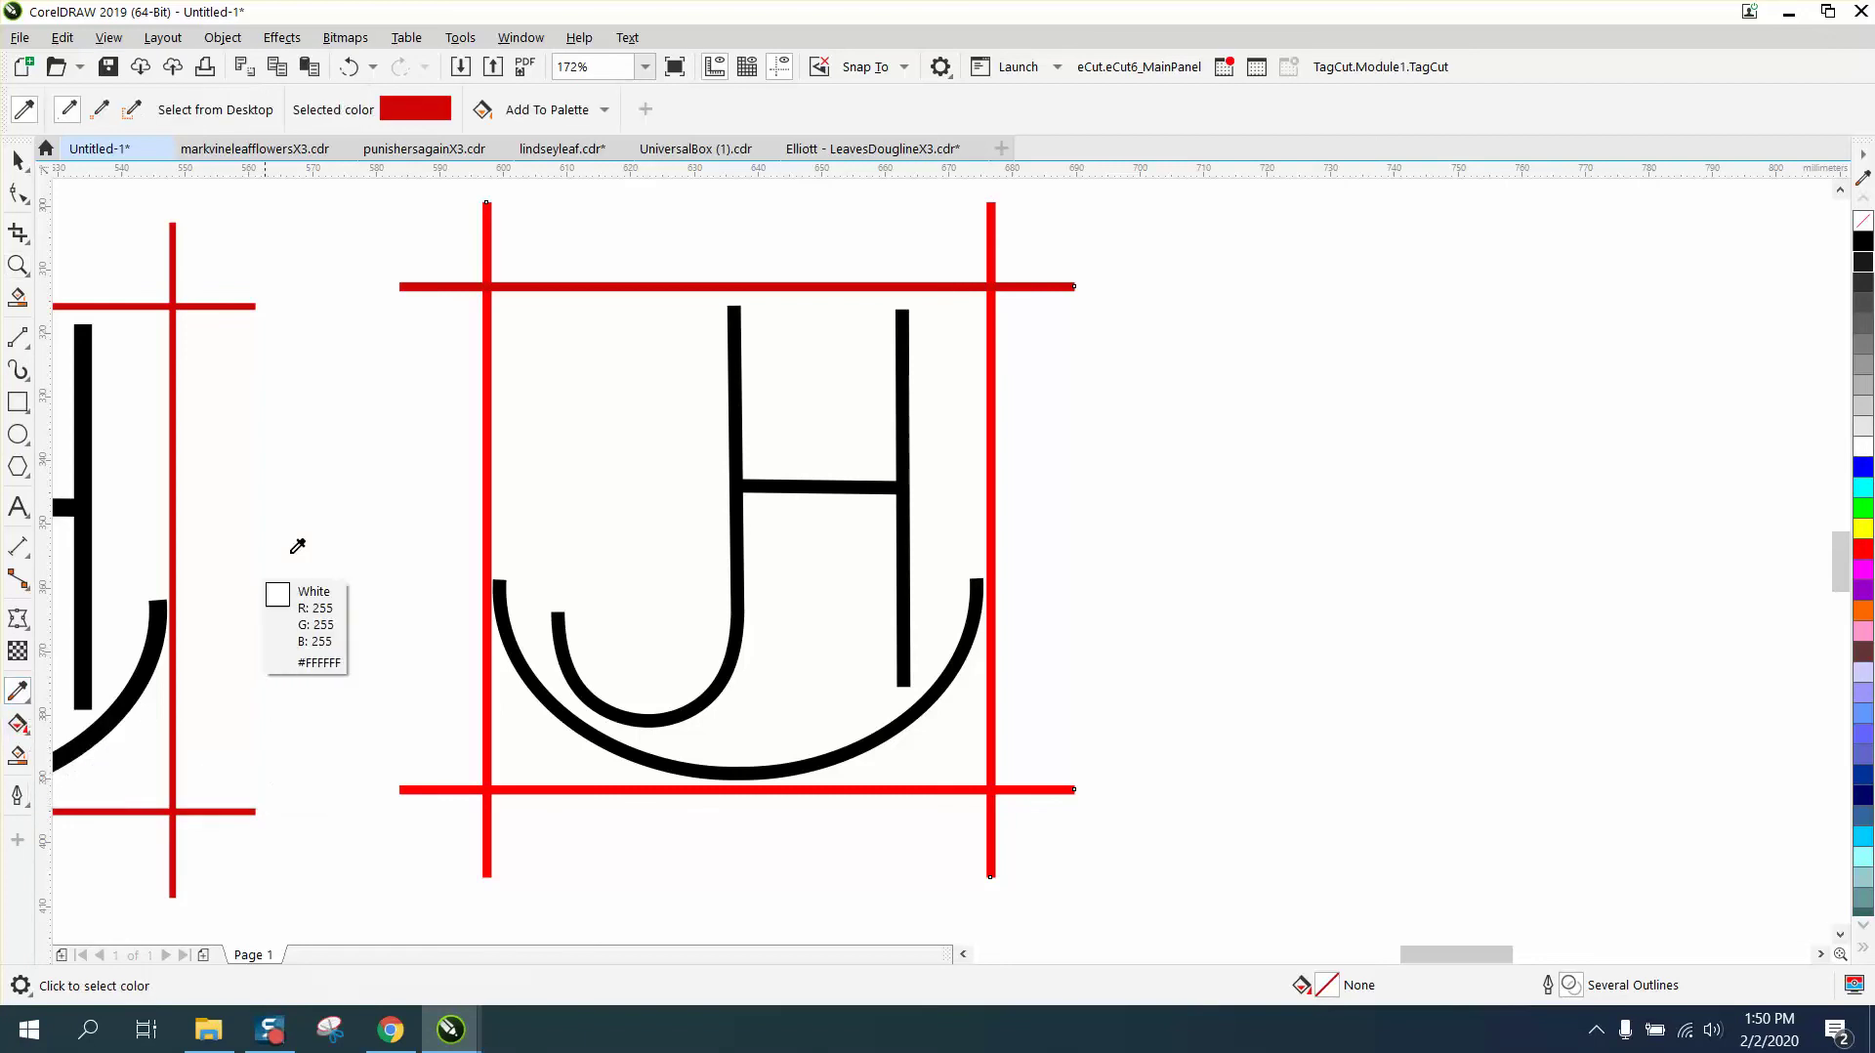
{"action": "left_click", "coordinate": [484, 303]}
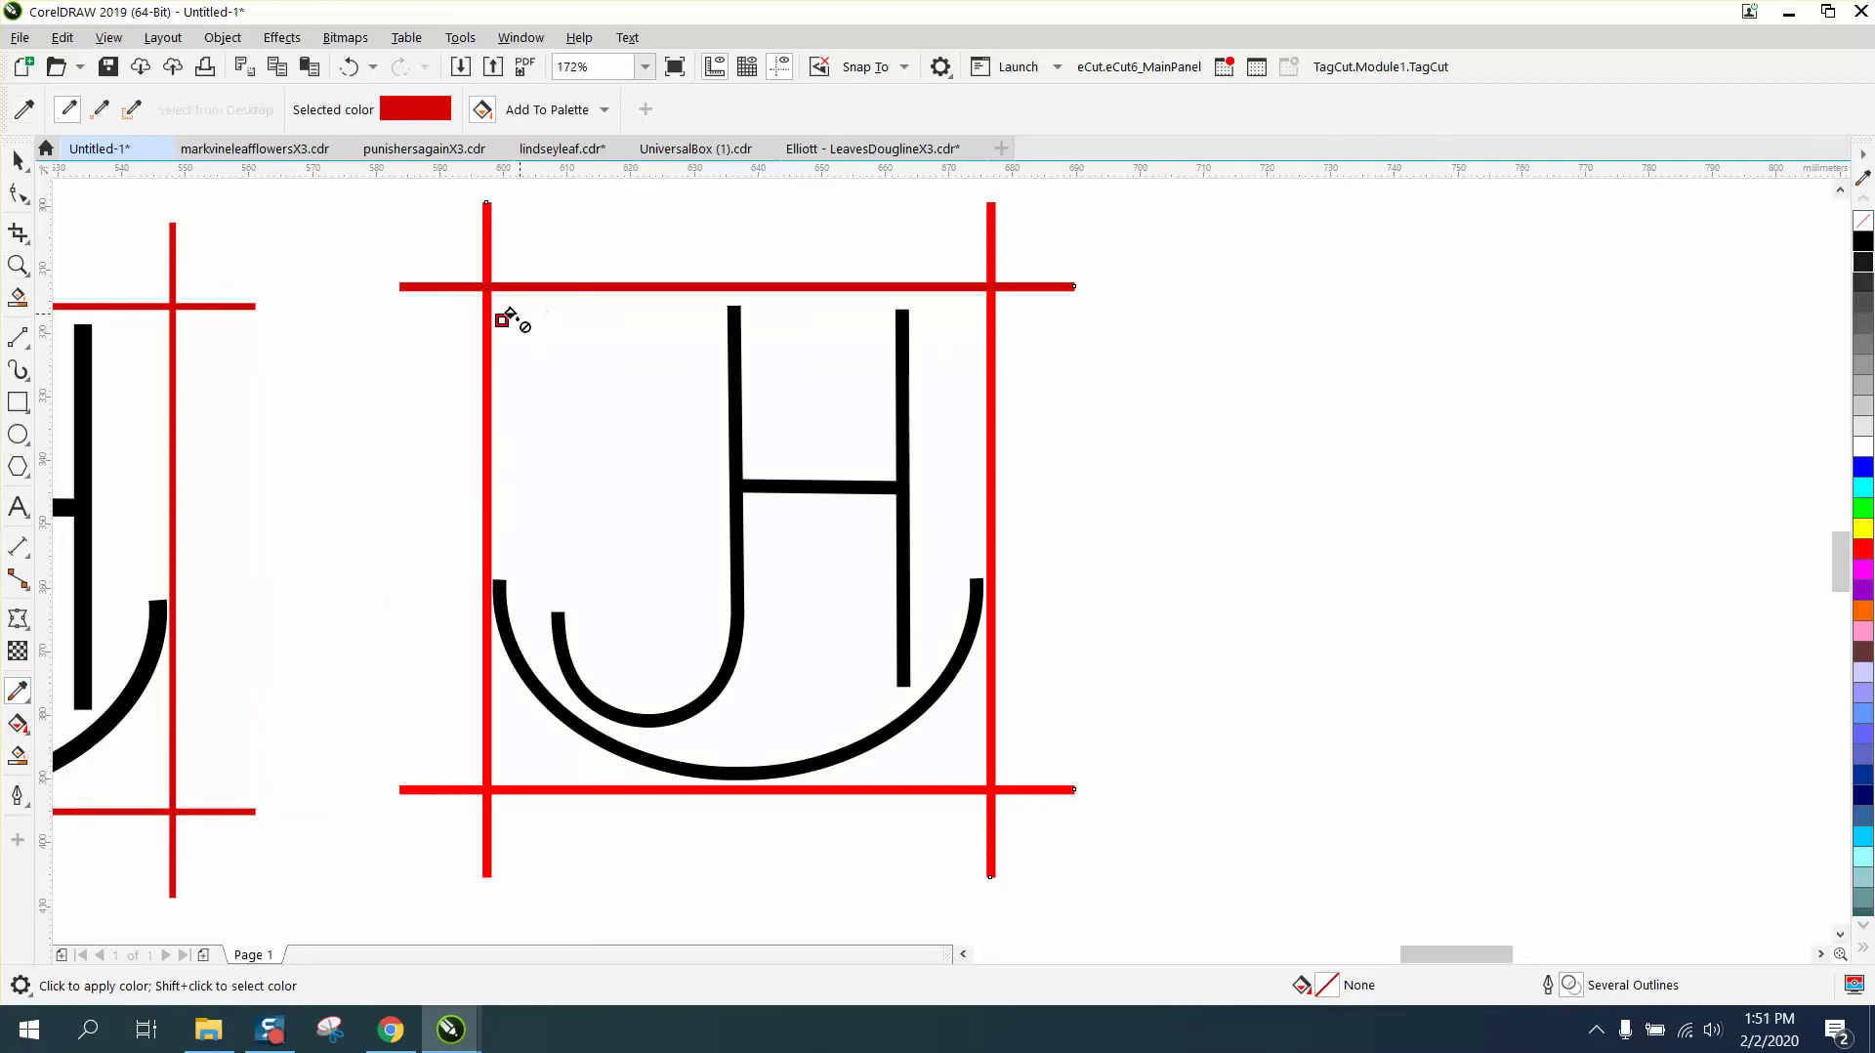
{"action": "left_click", "coordinate": [485, 314]}
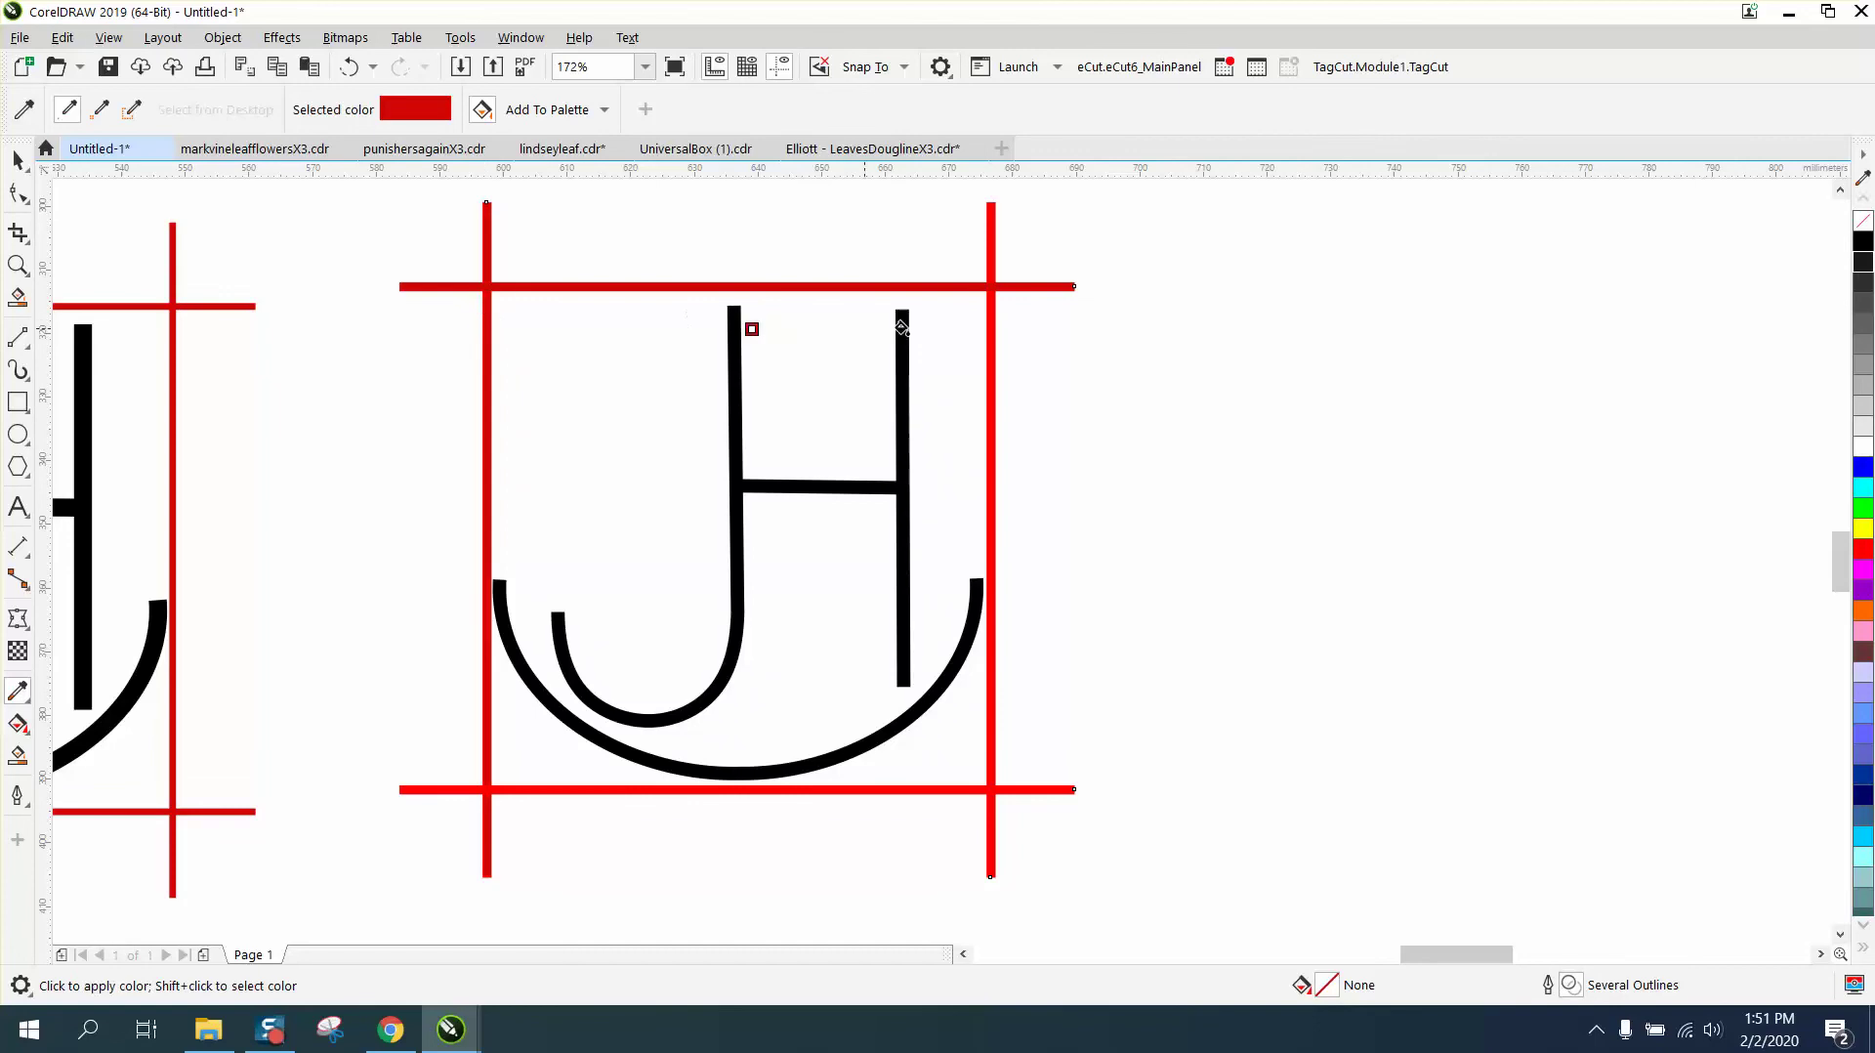
{"action": "left_click", "coordinate": [990, 332]}
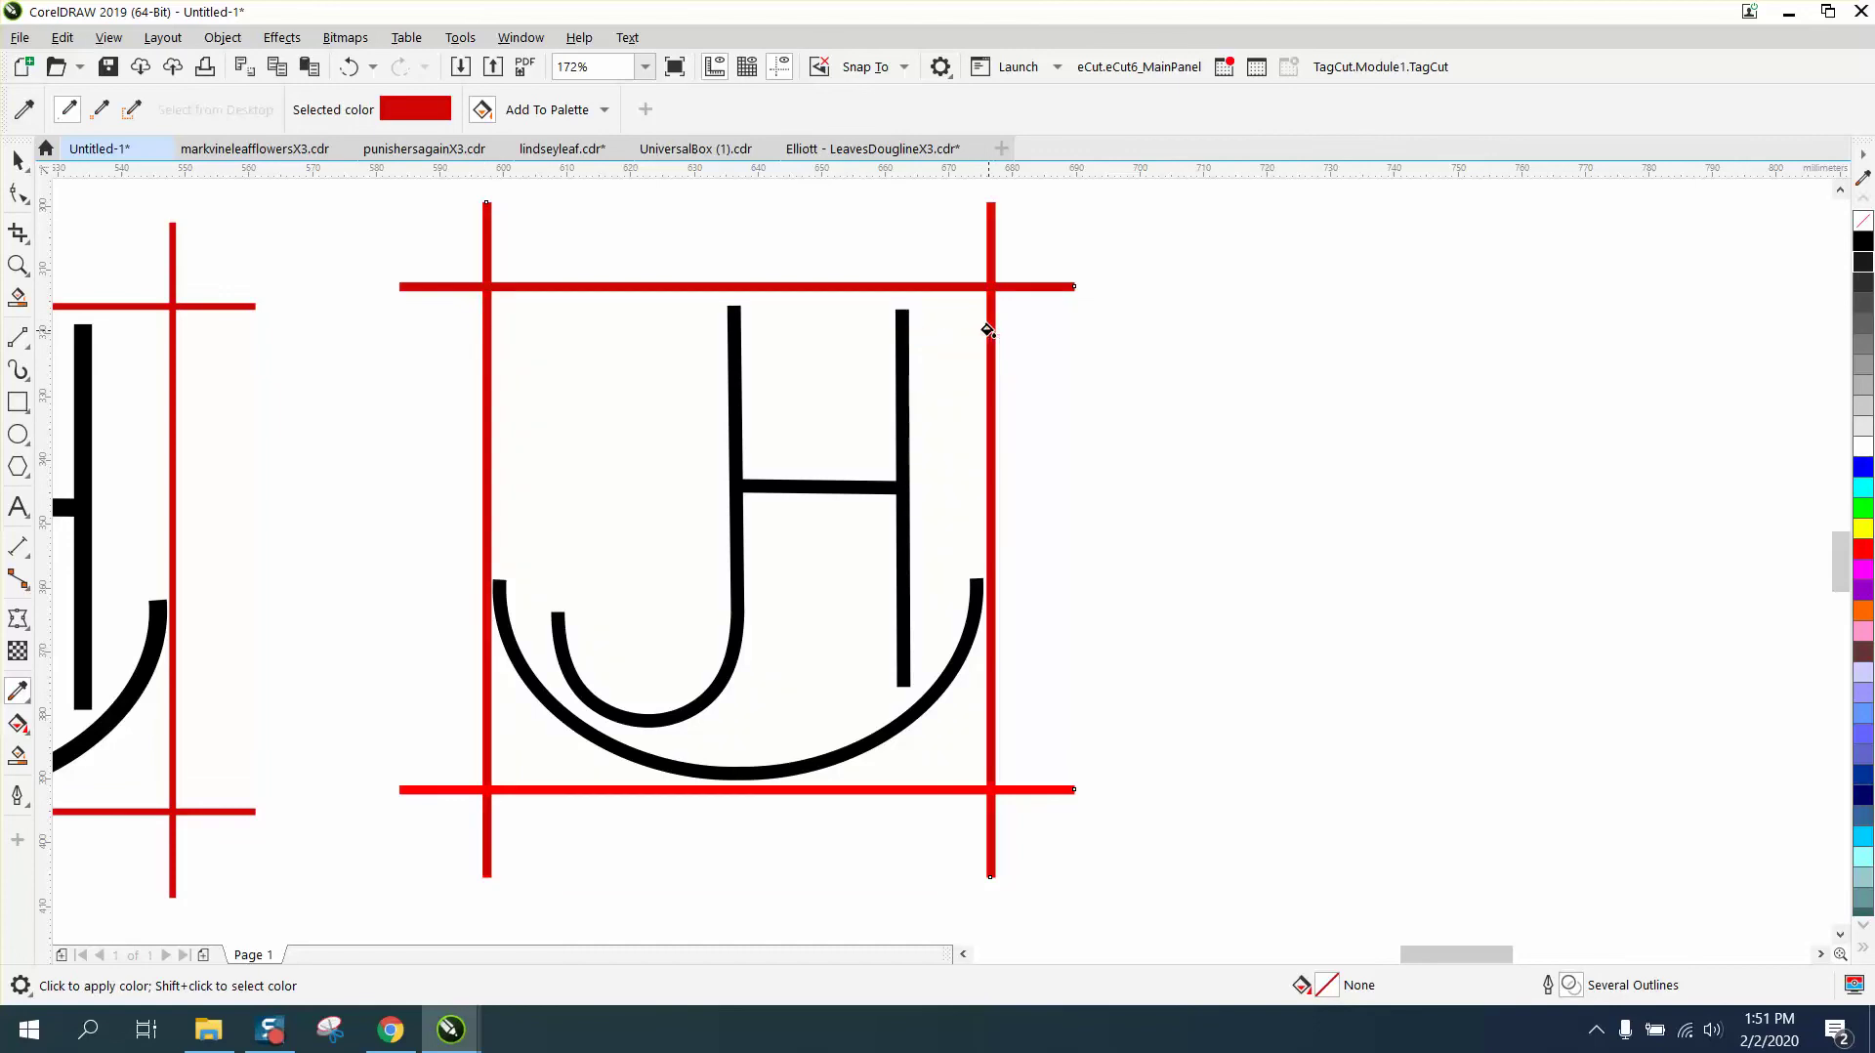
{"action": "left_click", "coordinate": [951, 787]}
{"action": "scroll", "coordinate": [605, 822], "scroll_direction": "down", "scroll_amount": 3}
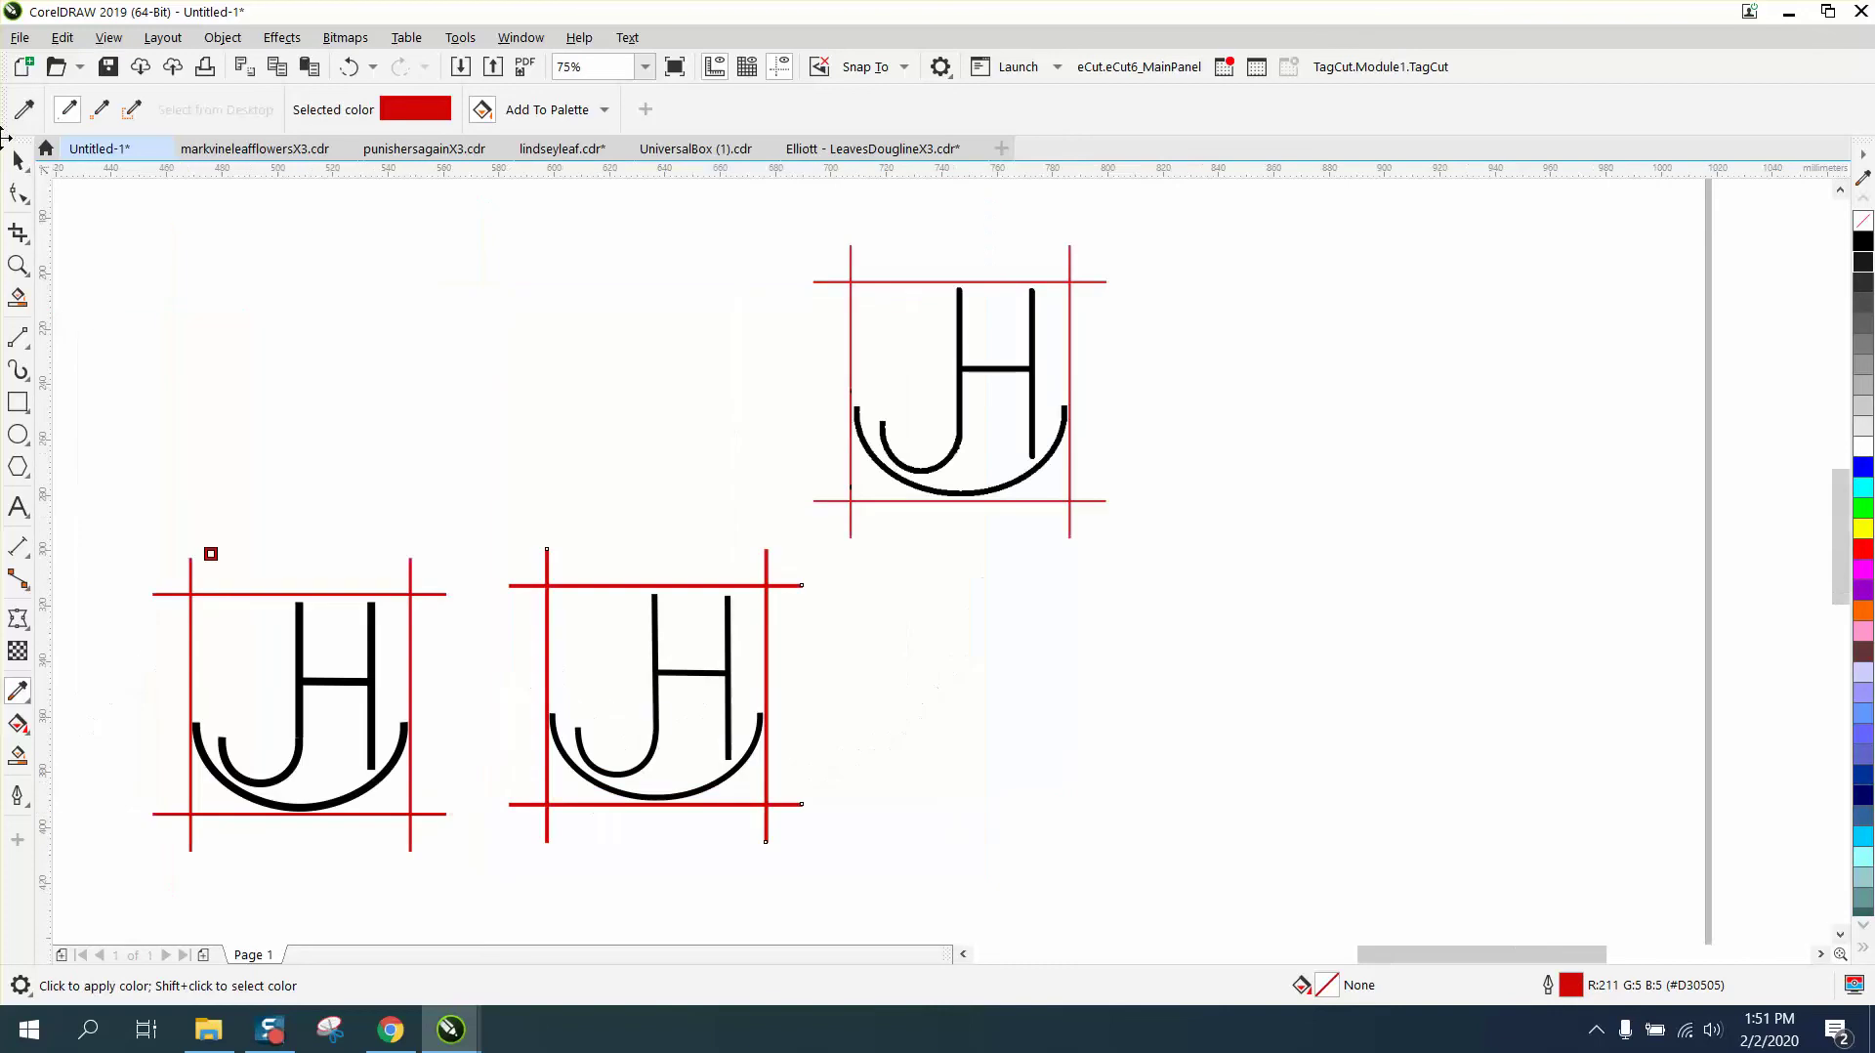
{"action": "left_click", "coordinate": [17, 159]}
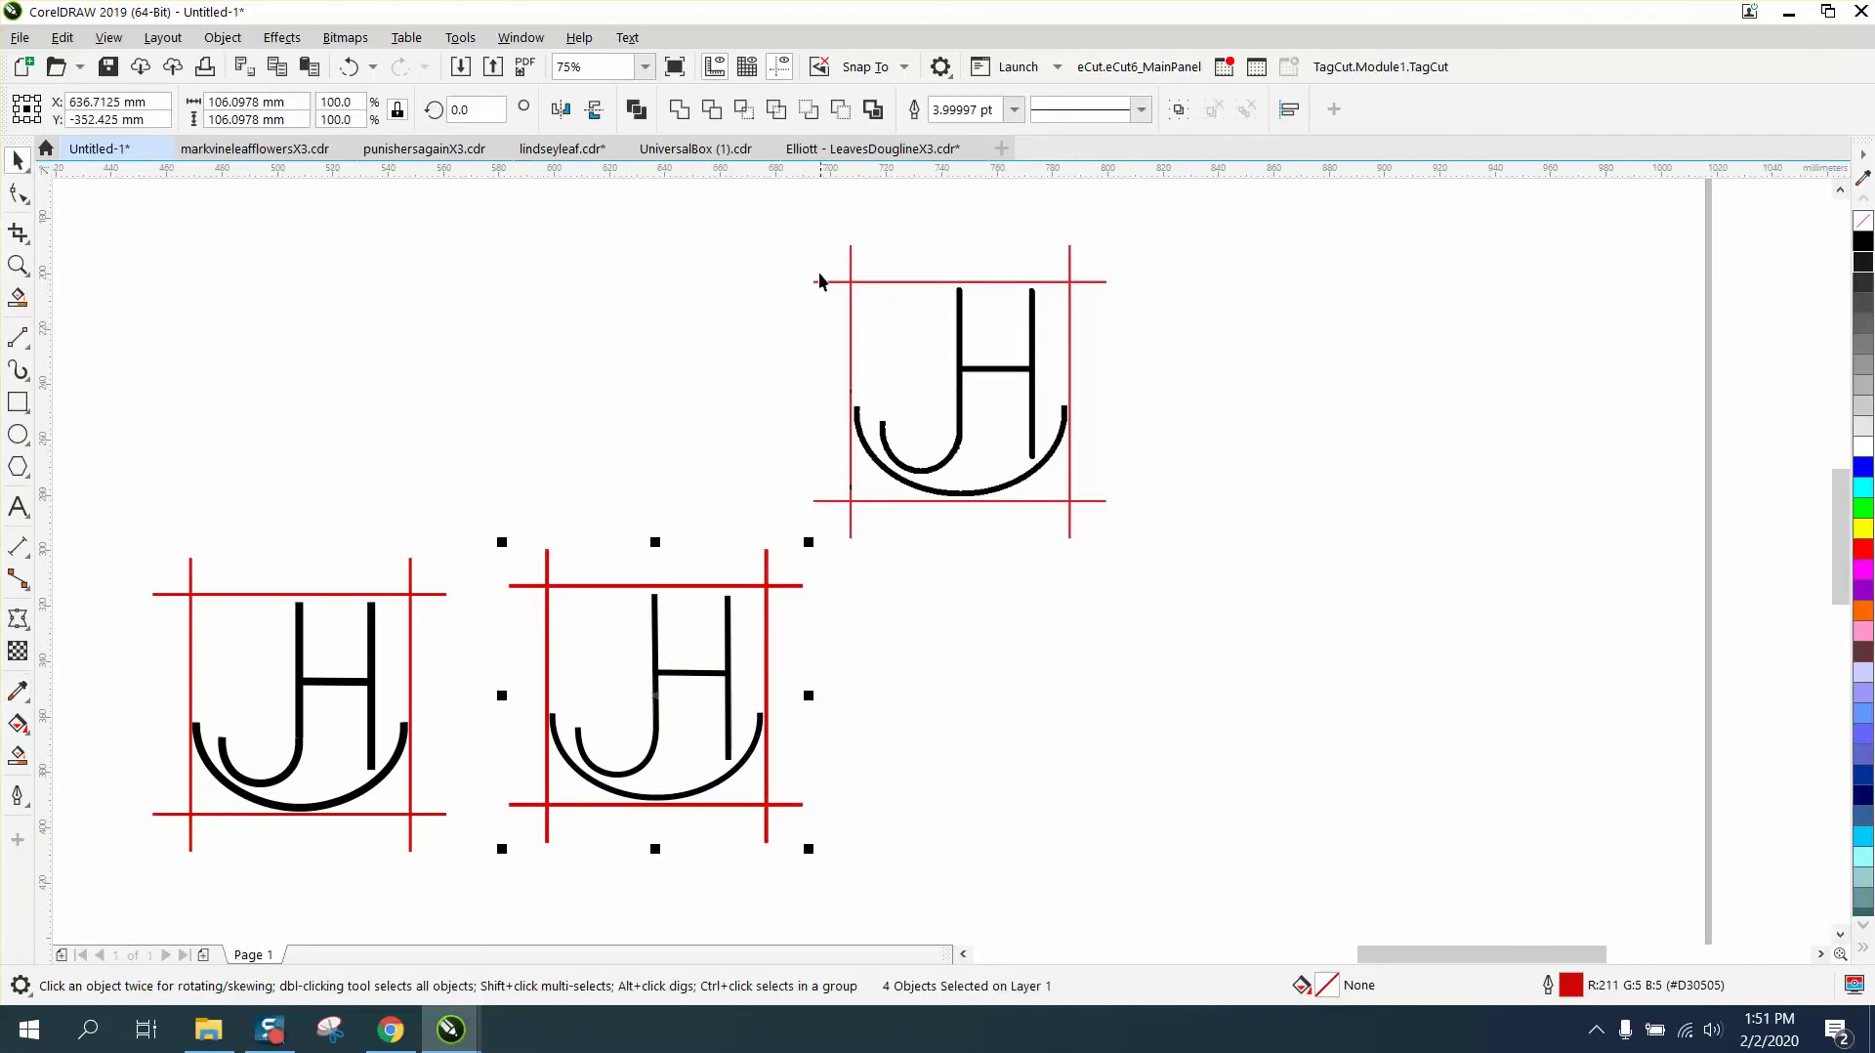
Select the original JH bitmap and move it down beside the two traced copies.
{"action": "left_click", "coordinate": [792, 254]}
{"action": "left_click_drag", "start_coordinate": [1186, 564], "coordinate": [1223, 605]}
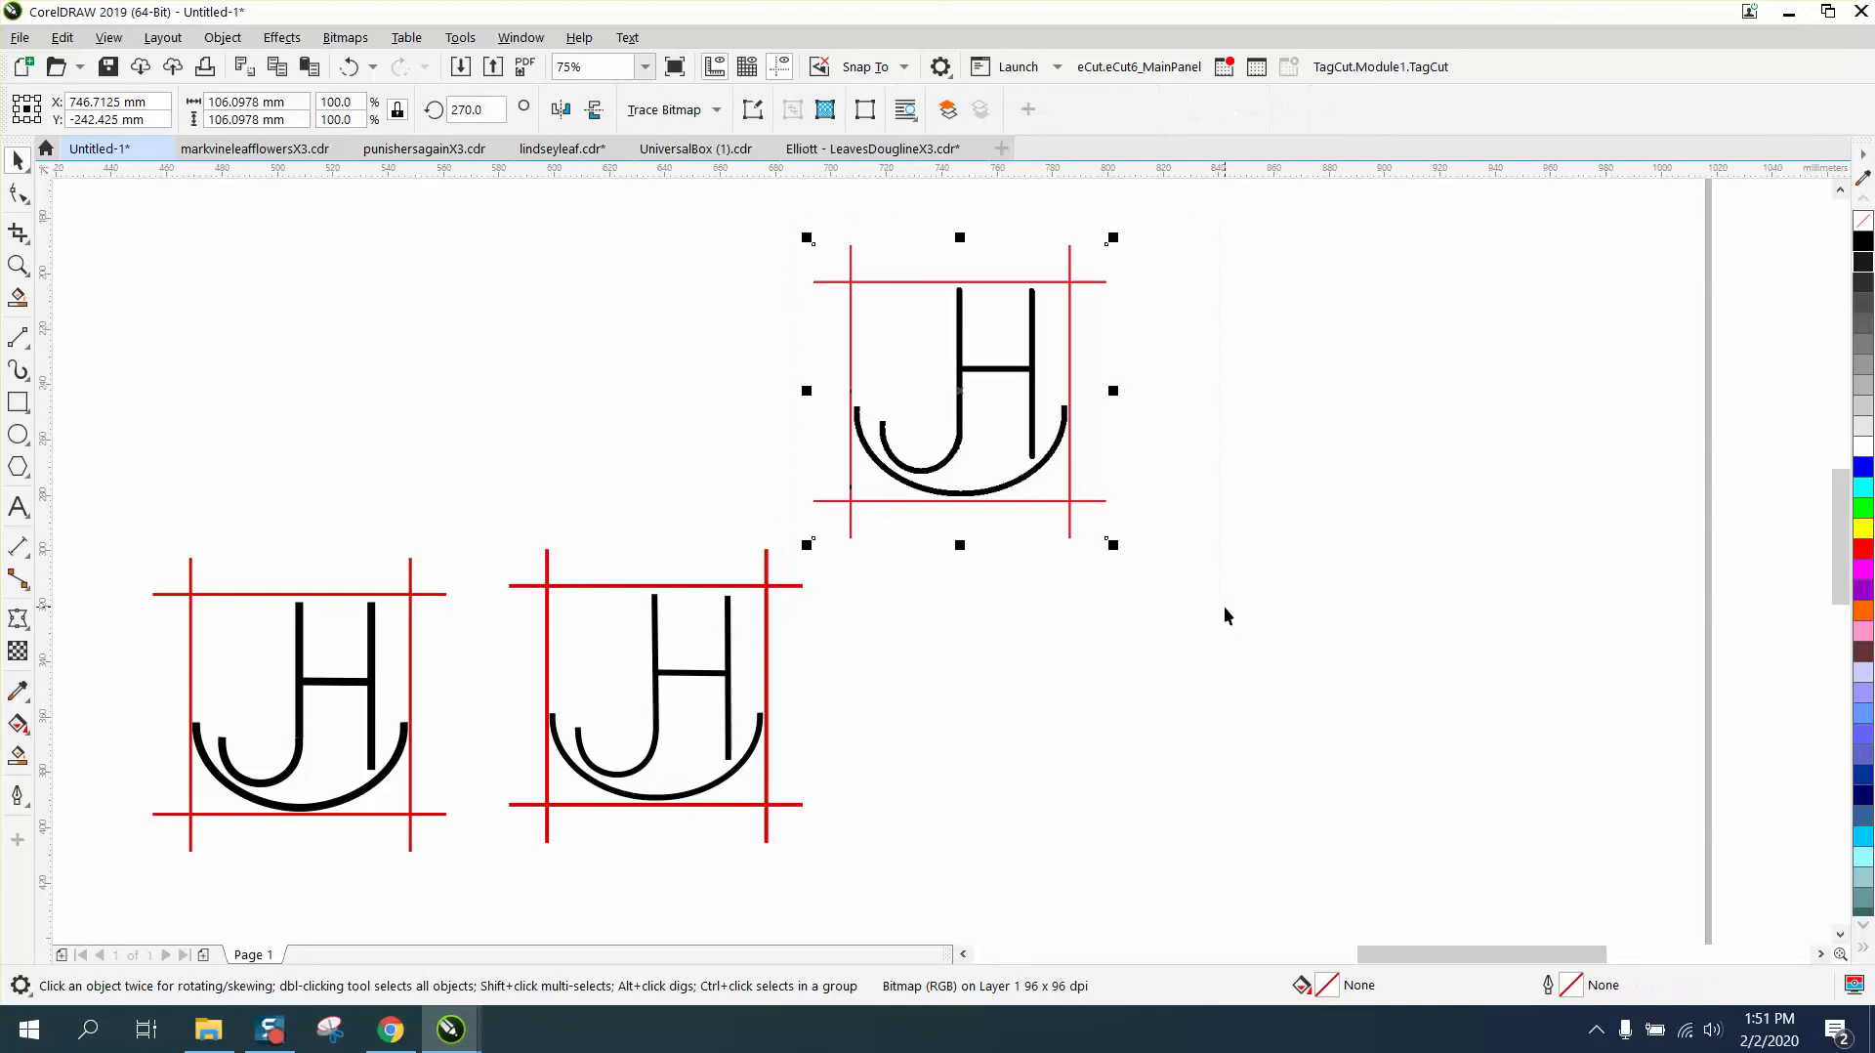
{"action": "left_click", "coordinate": [711, 281]}
{"action": "left_click_drag", "start_coordinate": [1216, 565], "coordinate": [1217, 567]}
{"action": "left_click_drag", "start_coordinate": [962, 396], "coordinate": [973, 694]}
{"action": "scroll", "coordinate": [1052, 519], "scroll_direction": "down", "scroll_amount": 2}
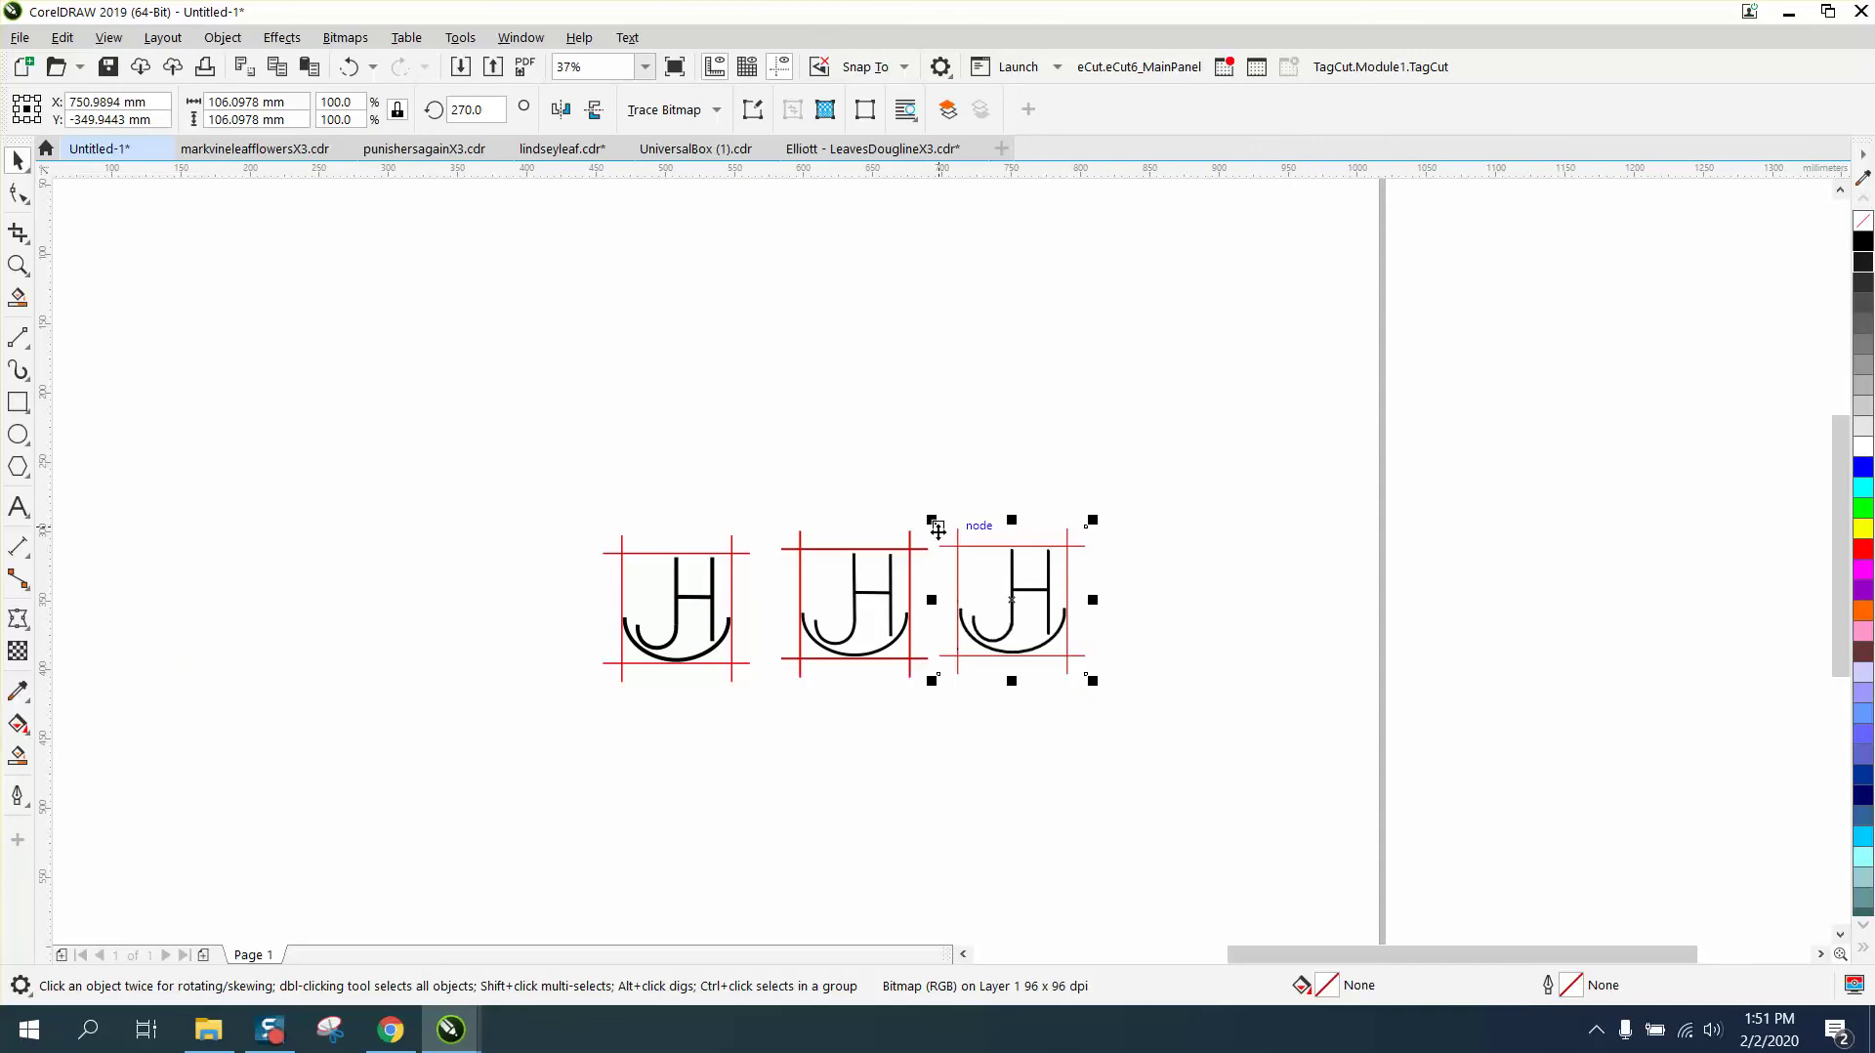
Zoom in to compare the left tracing's corner and the bitmap's J curve, then zoom back out.
{"action": "left_click", "coordinate": [18, 265]}
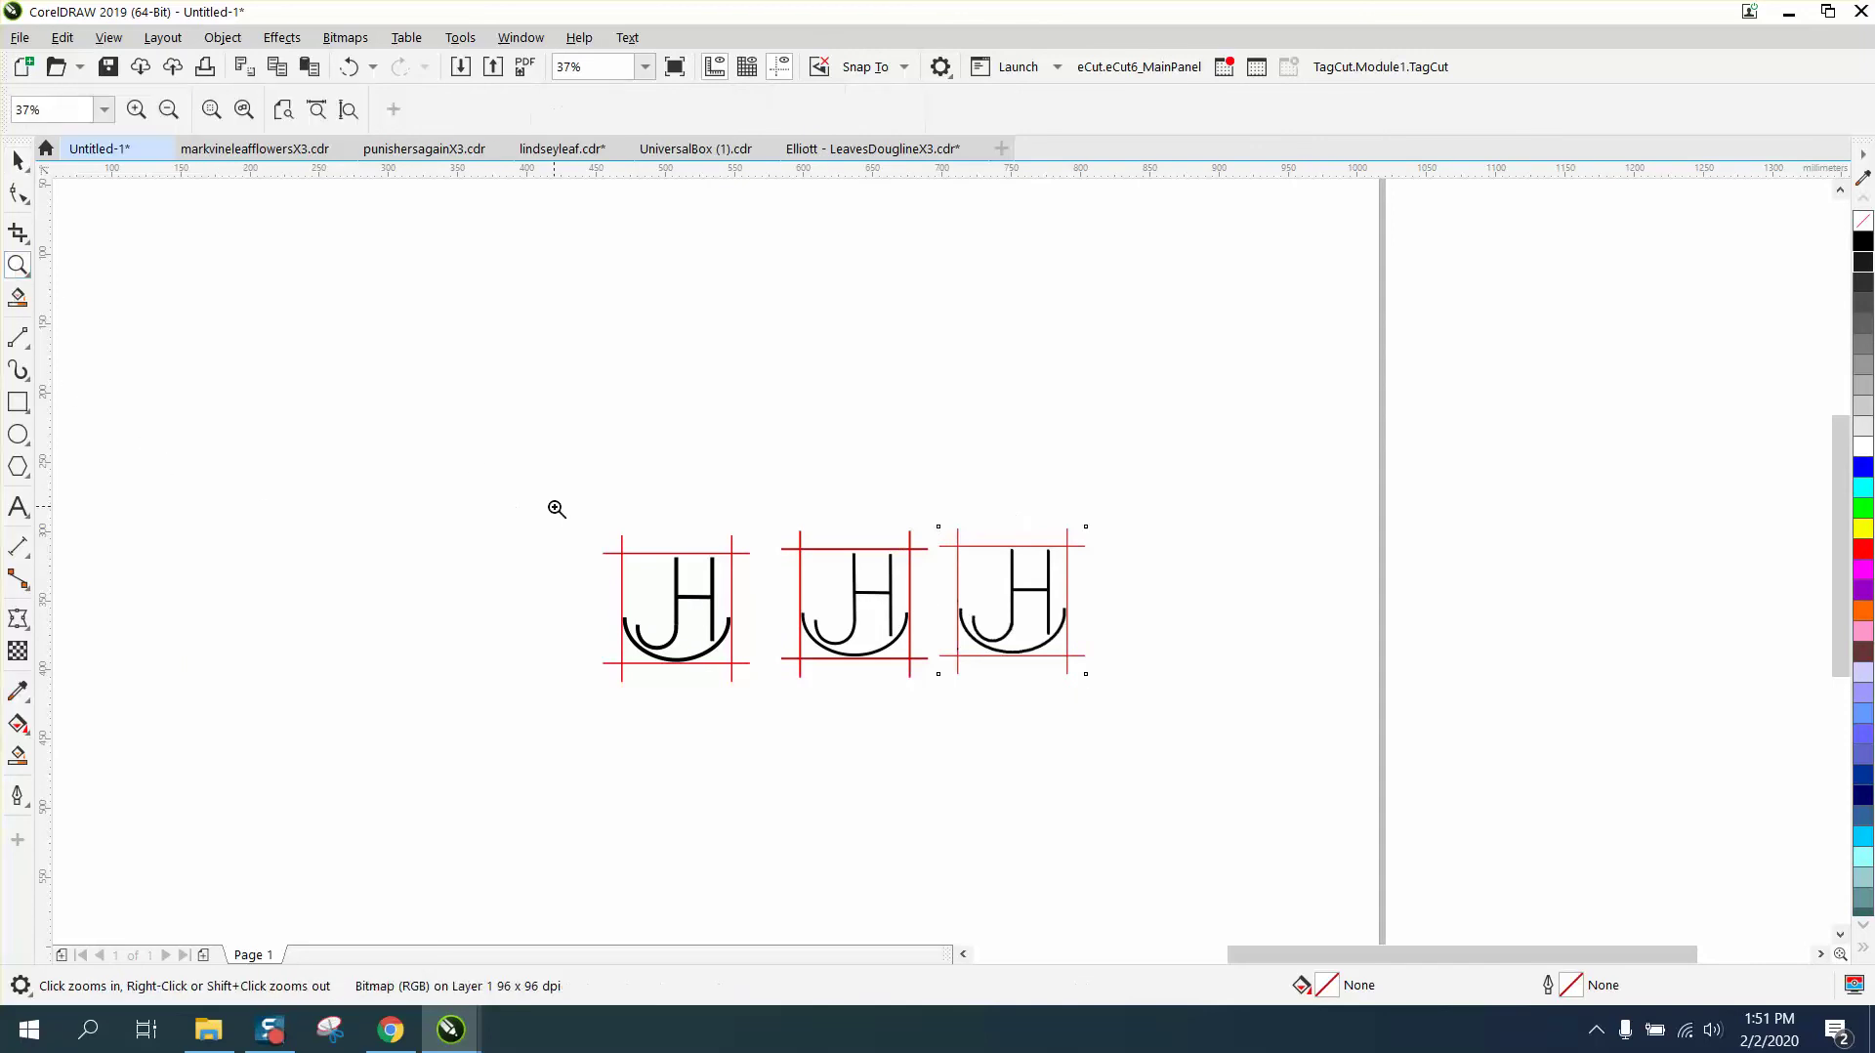
{"action": "left_click_drag", "start_coordinate": [569, 523], "coordinate": [1299, 727]}
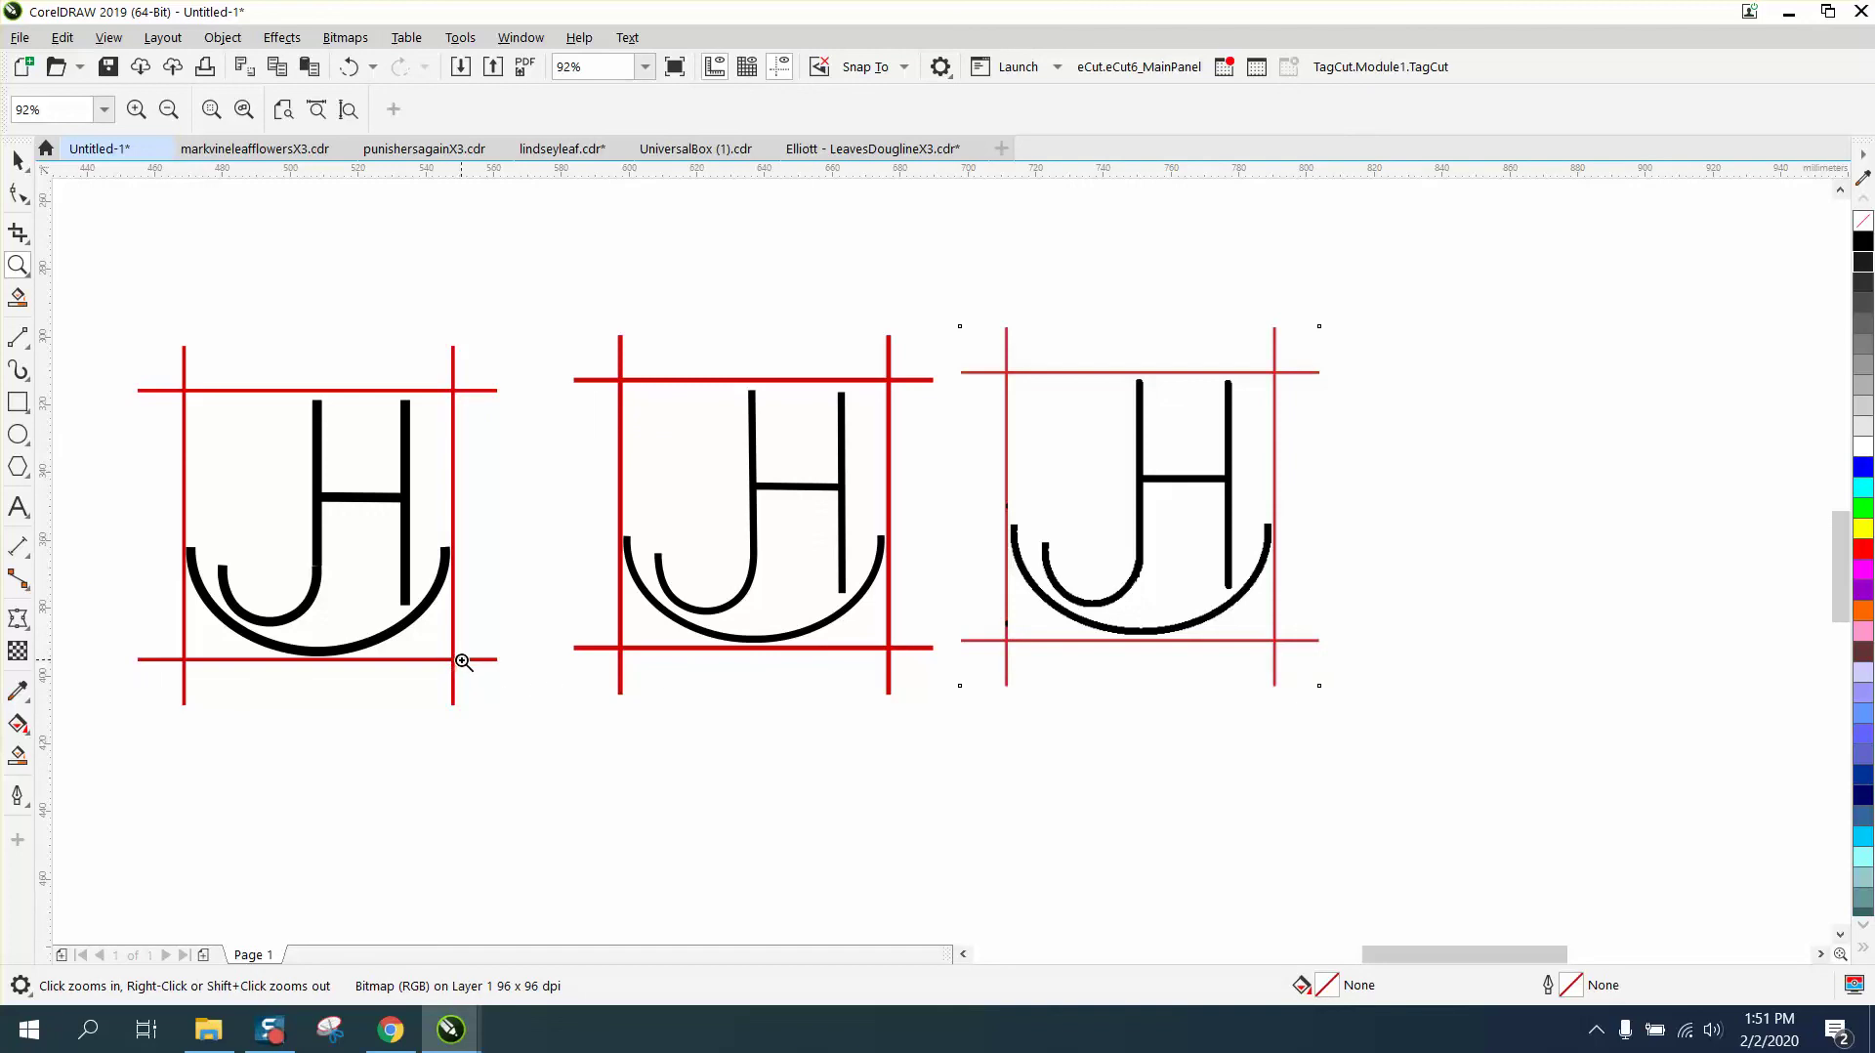
{"action": "left_click_drag", "start_coordinate": [395, 562], "coordinate": [486, 620]}
{"action": "right_click", "coordinate": [477, 603]}
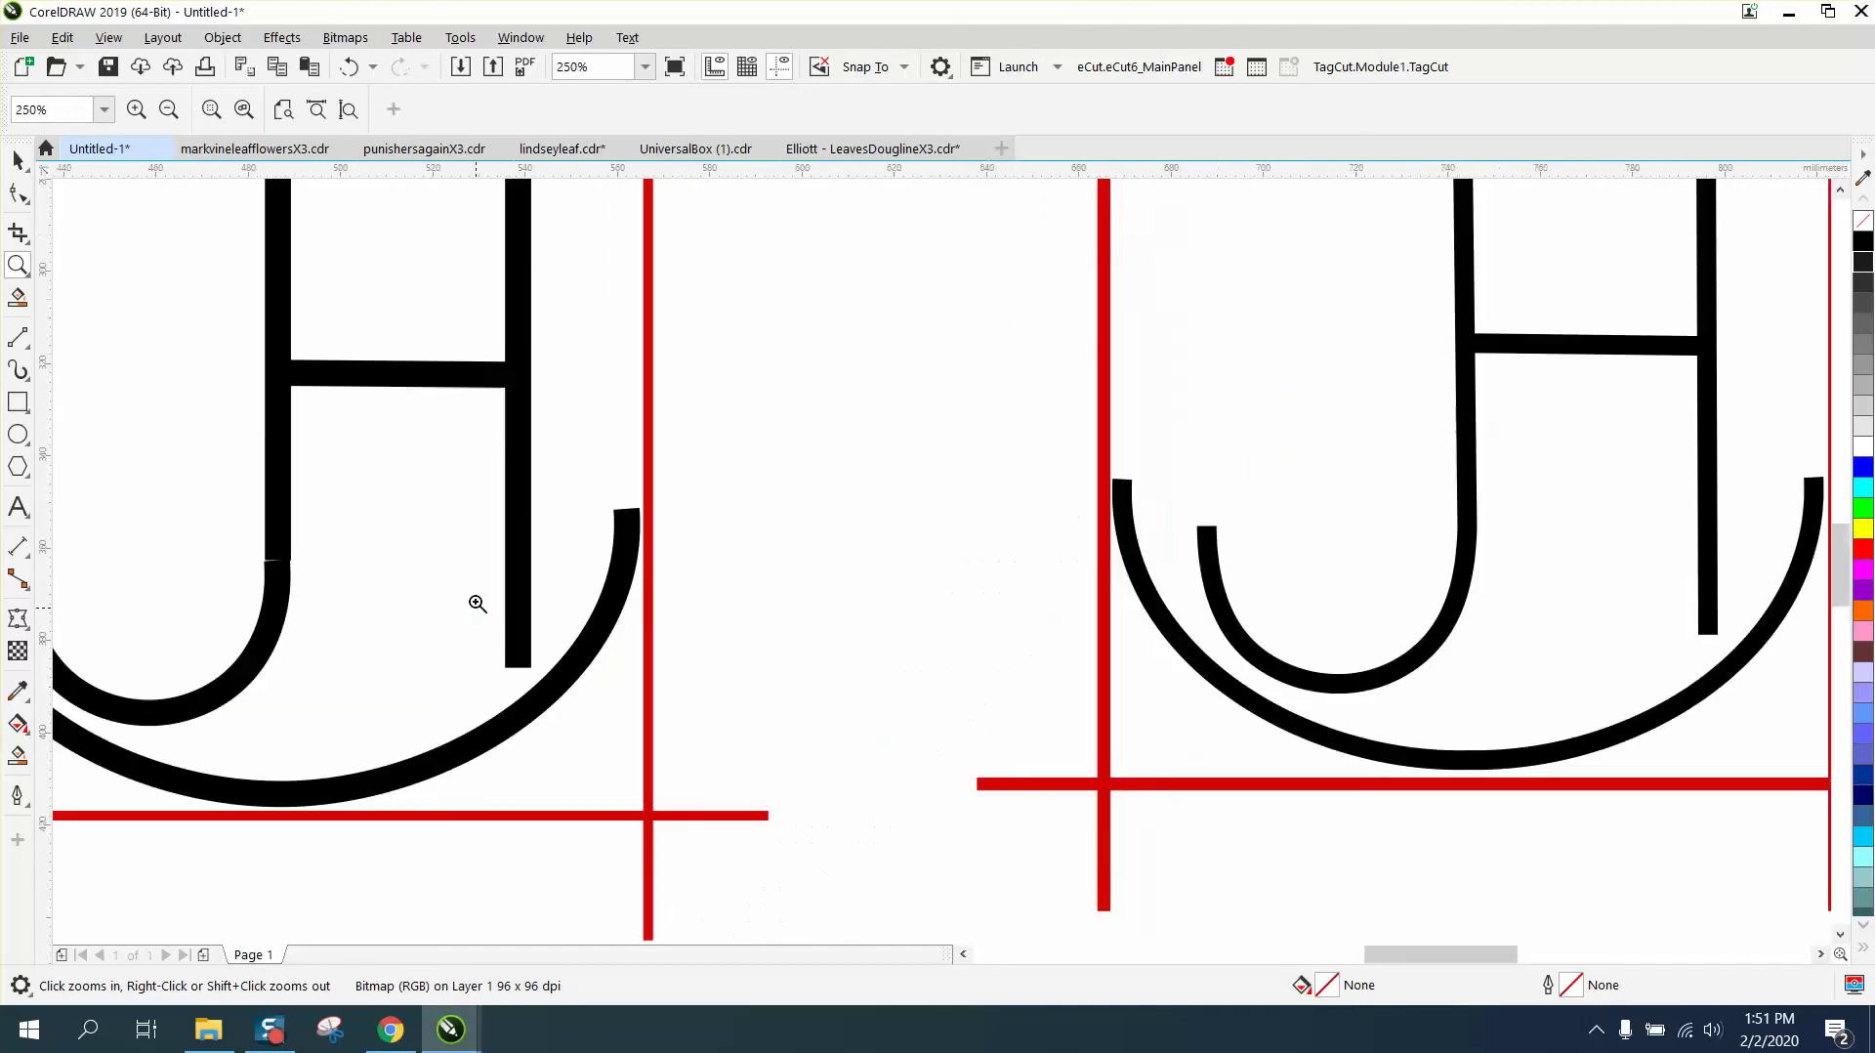
{"action": "right_click", "coordinate": [1023, 575]}
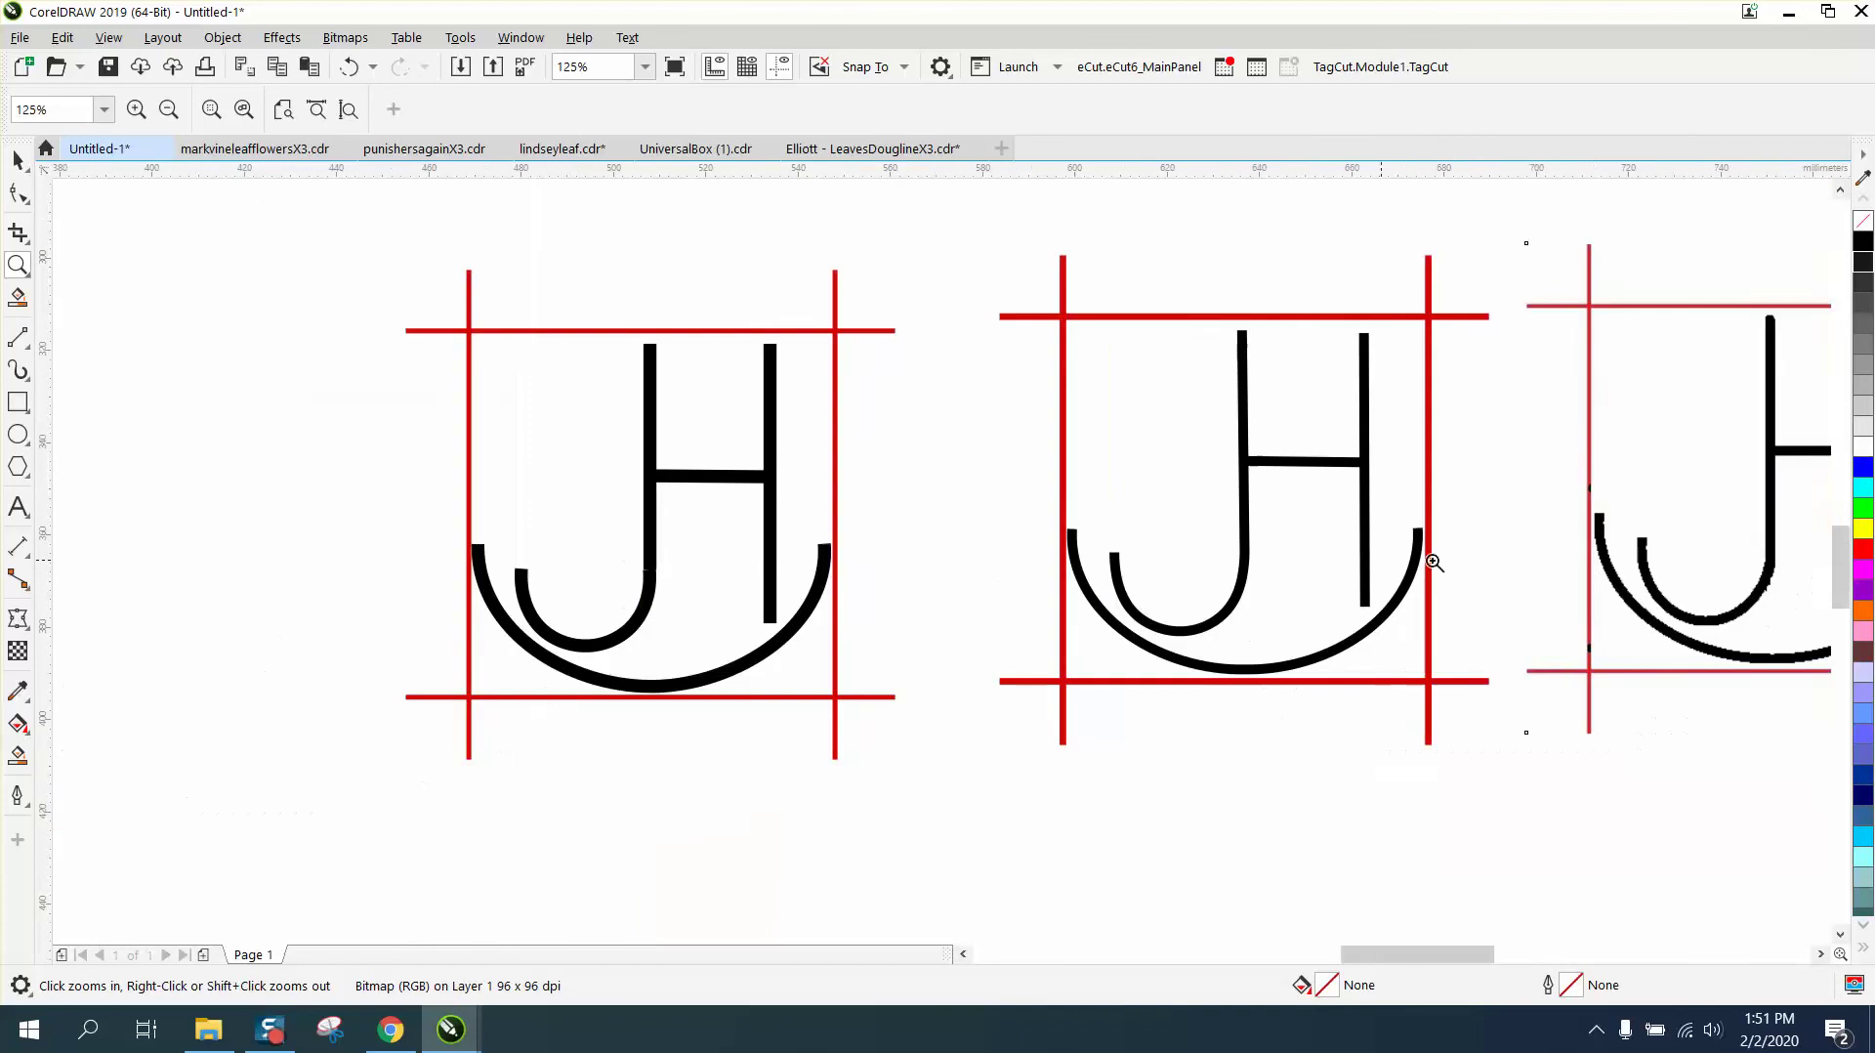
{"action": "left_click_drag", "start_coordinate": [1594, 528], "coordinate": [1747, 630]}
{"action": "right_click", "coordinate": [1118, 627]}
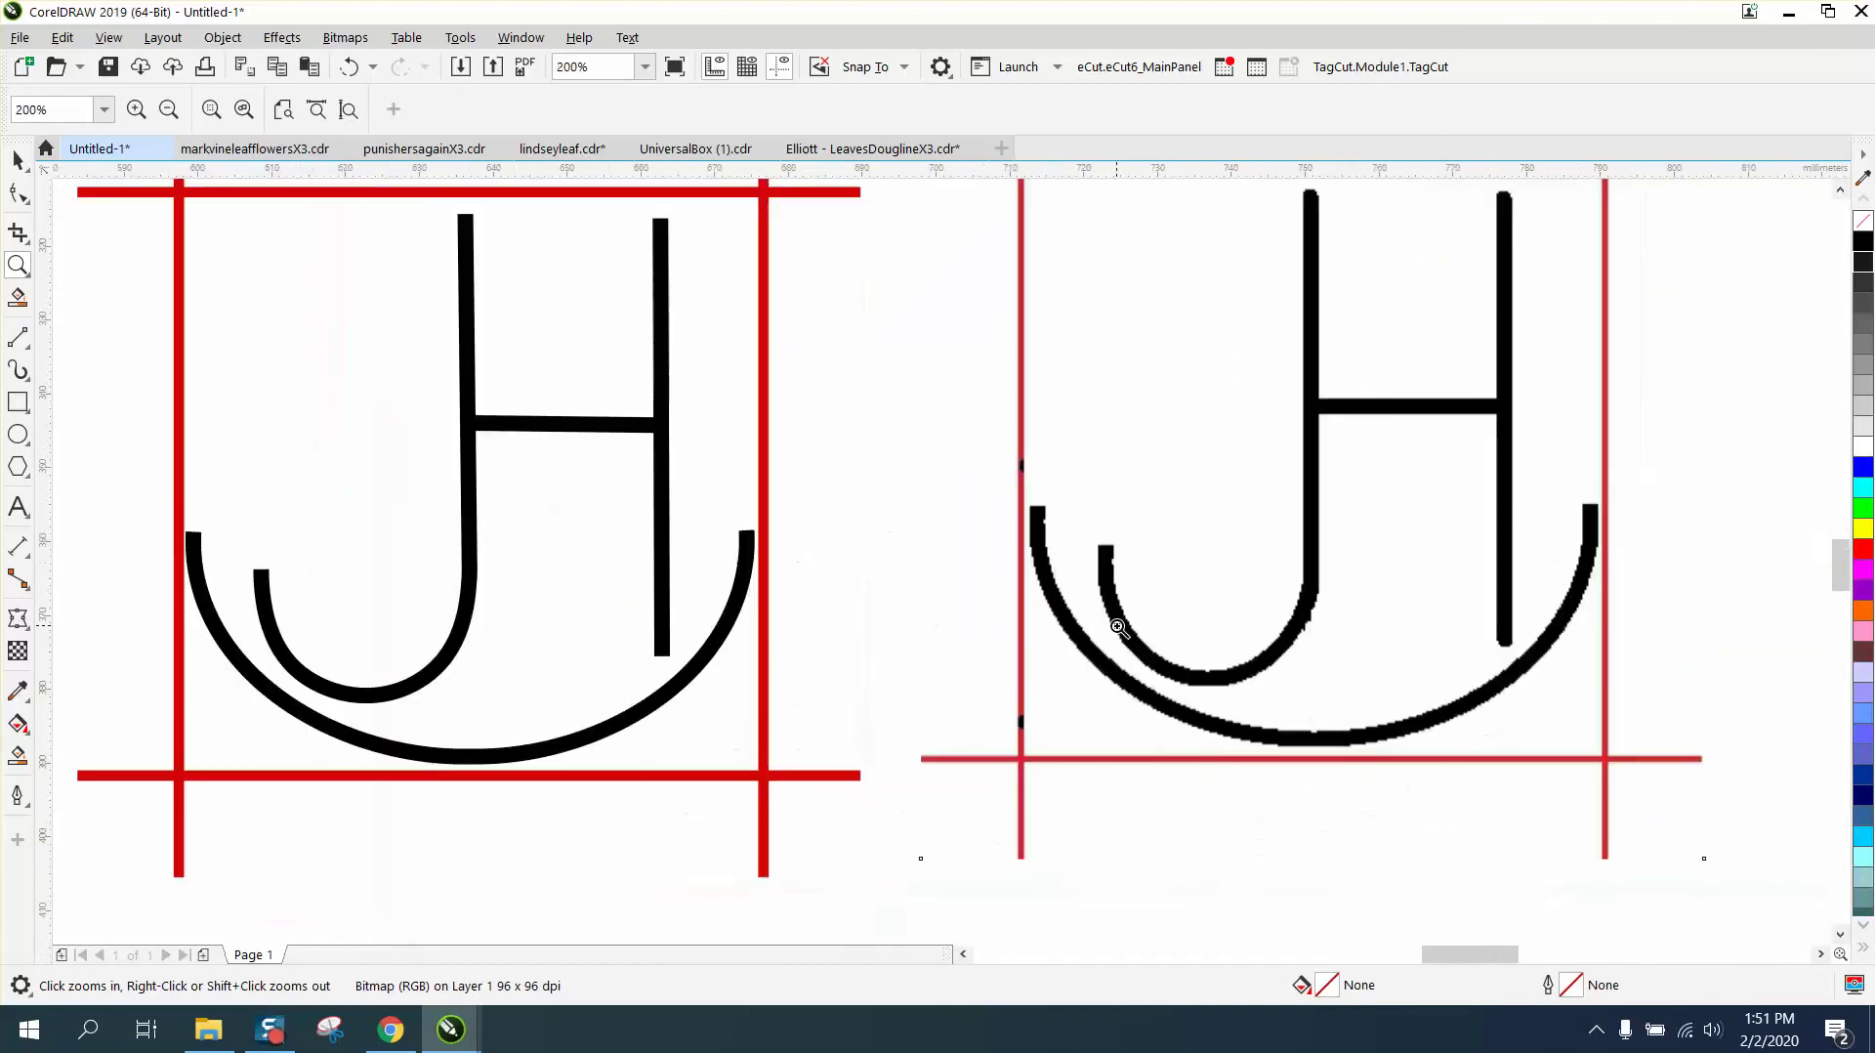
{"action": "right_click", "coordinate": [1118, 626]}
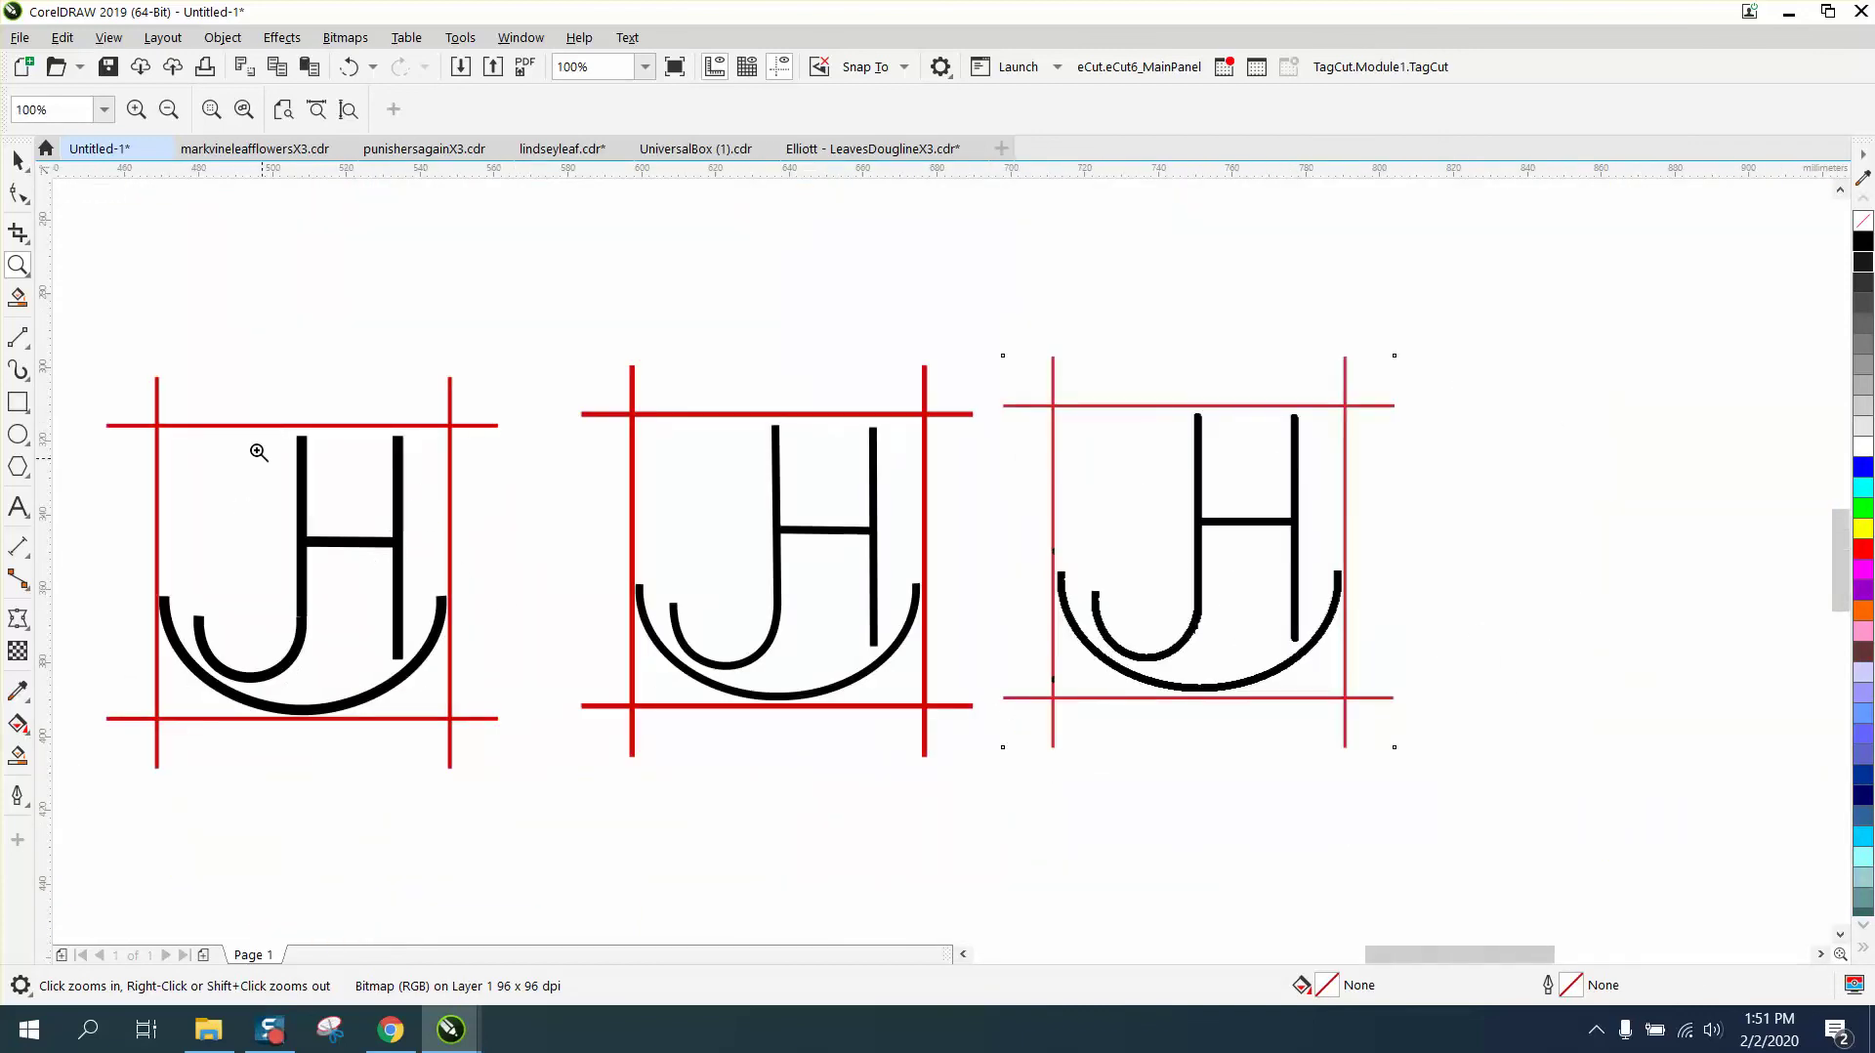
Group the left JH lettering with its frame lines and move the group beside the bitmap.
{"action": "left_click", "coordinate": [17, 159]}
{"action": "left_click_drag", "start_coordinate": [68, 333], "coordinate": [396, 730]}
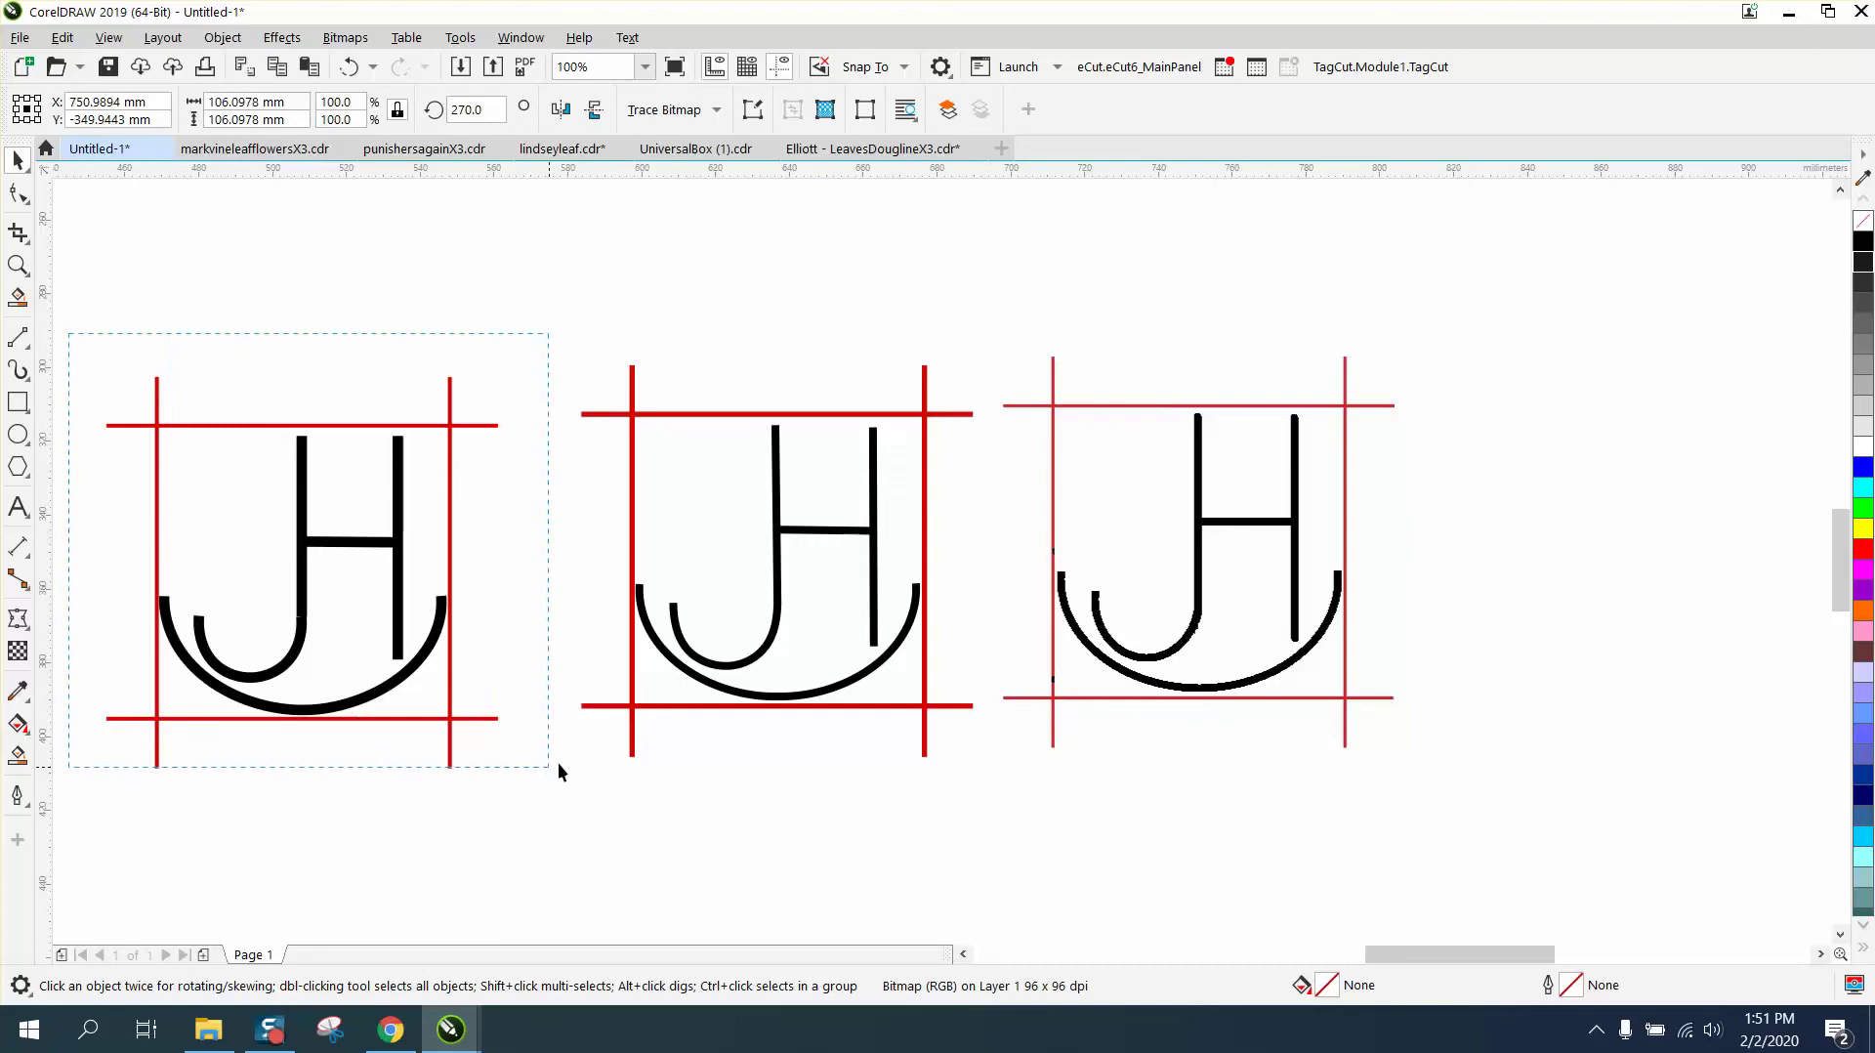
{"action": "left_click_drag", "start_coordinate": [559, 771], "coordinate": [560, 770]}
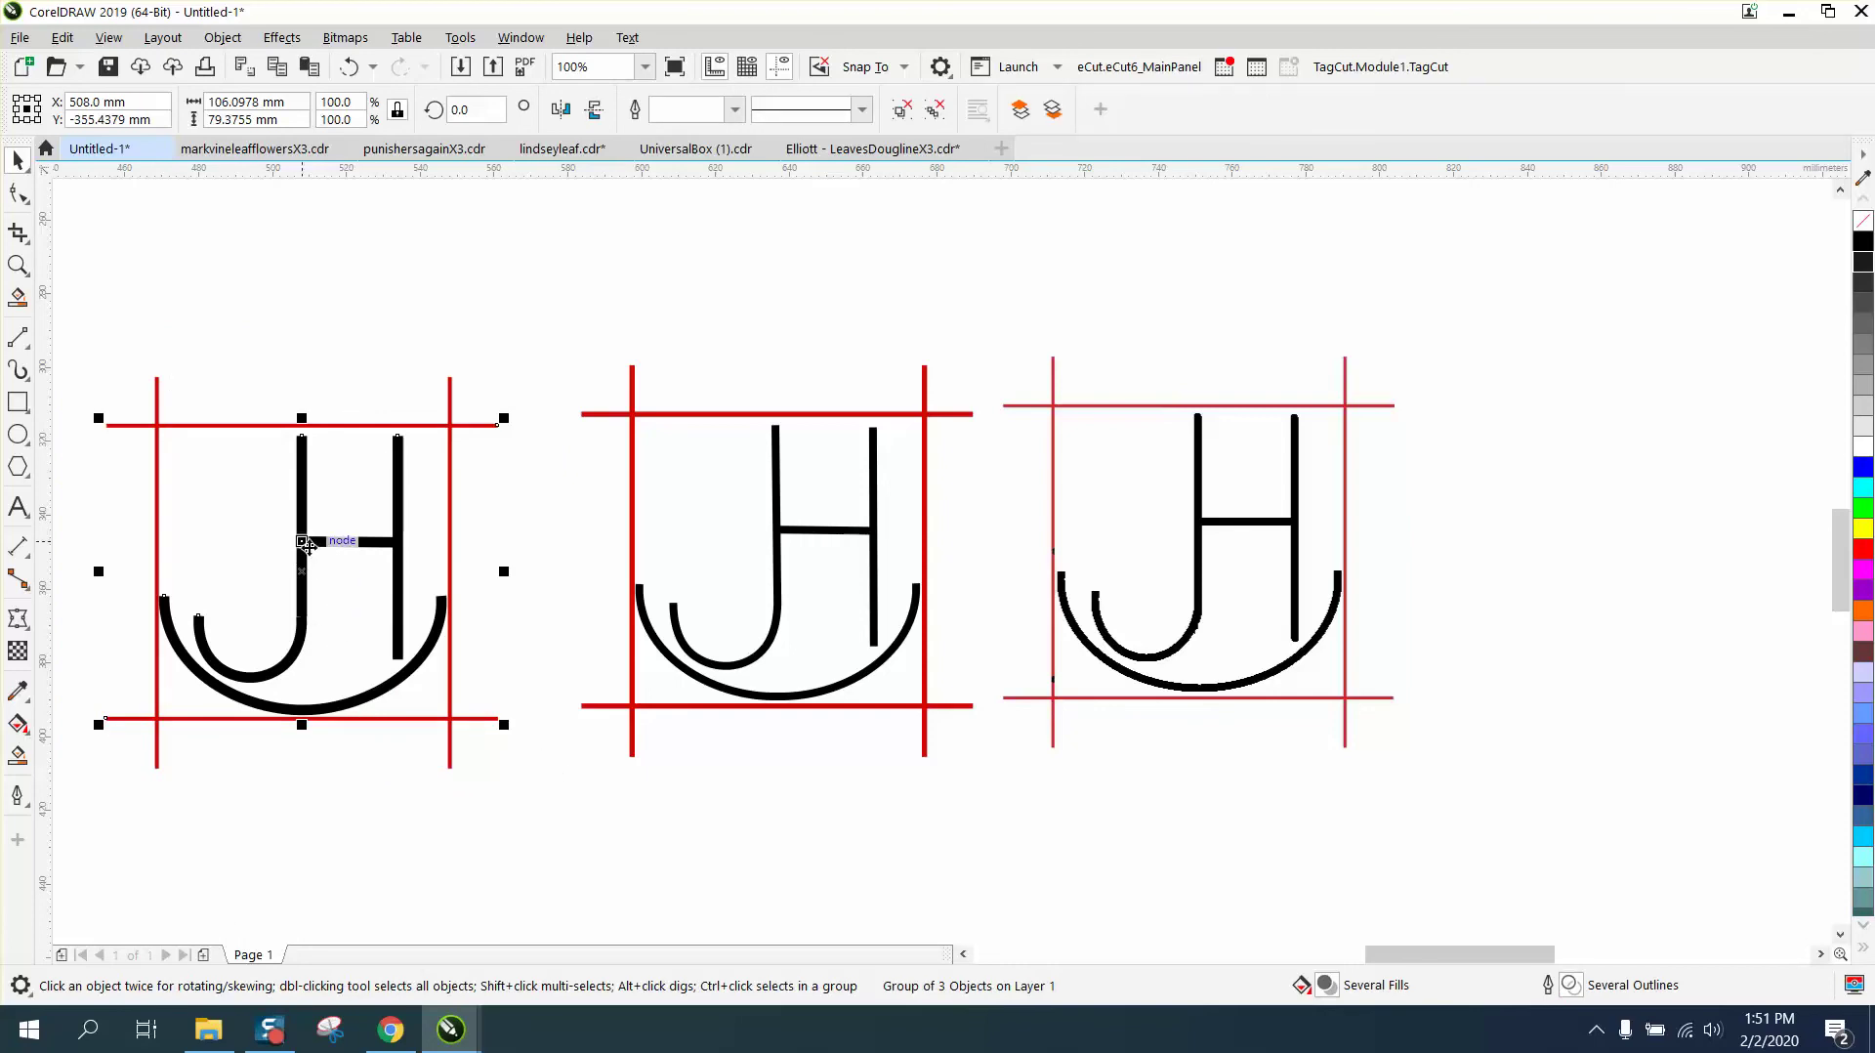
{"action": "left_click_drag", "start_coordinate": [305, 543], "coordinate": [1600, 524]}
{"action": "left_click", "coordinate": [349, 67]}
{"action": "left_click_drag", "start_coordinate": [71, 306], "coordinate": [666, 840]}
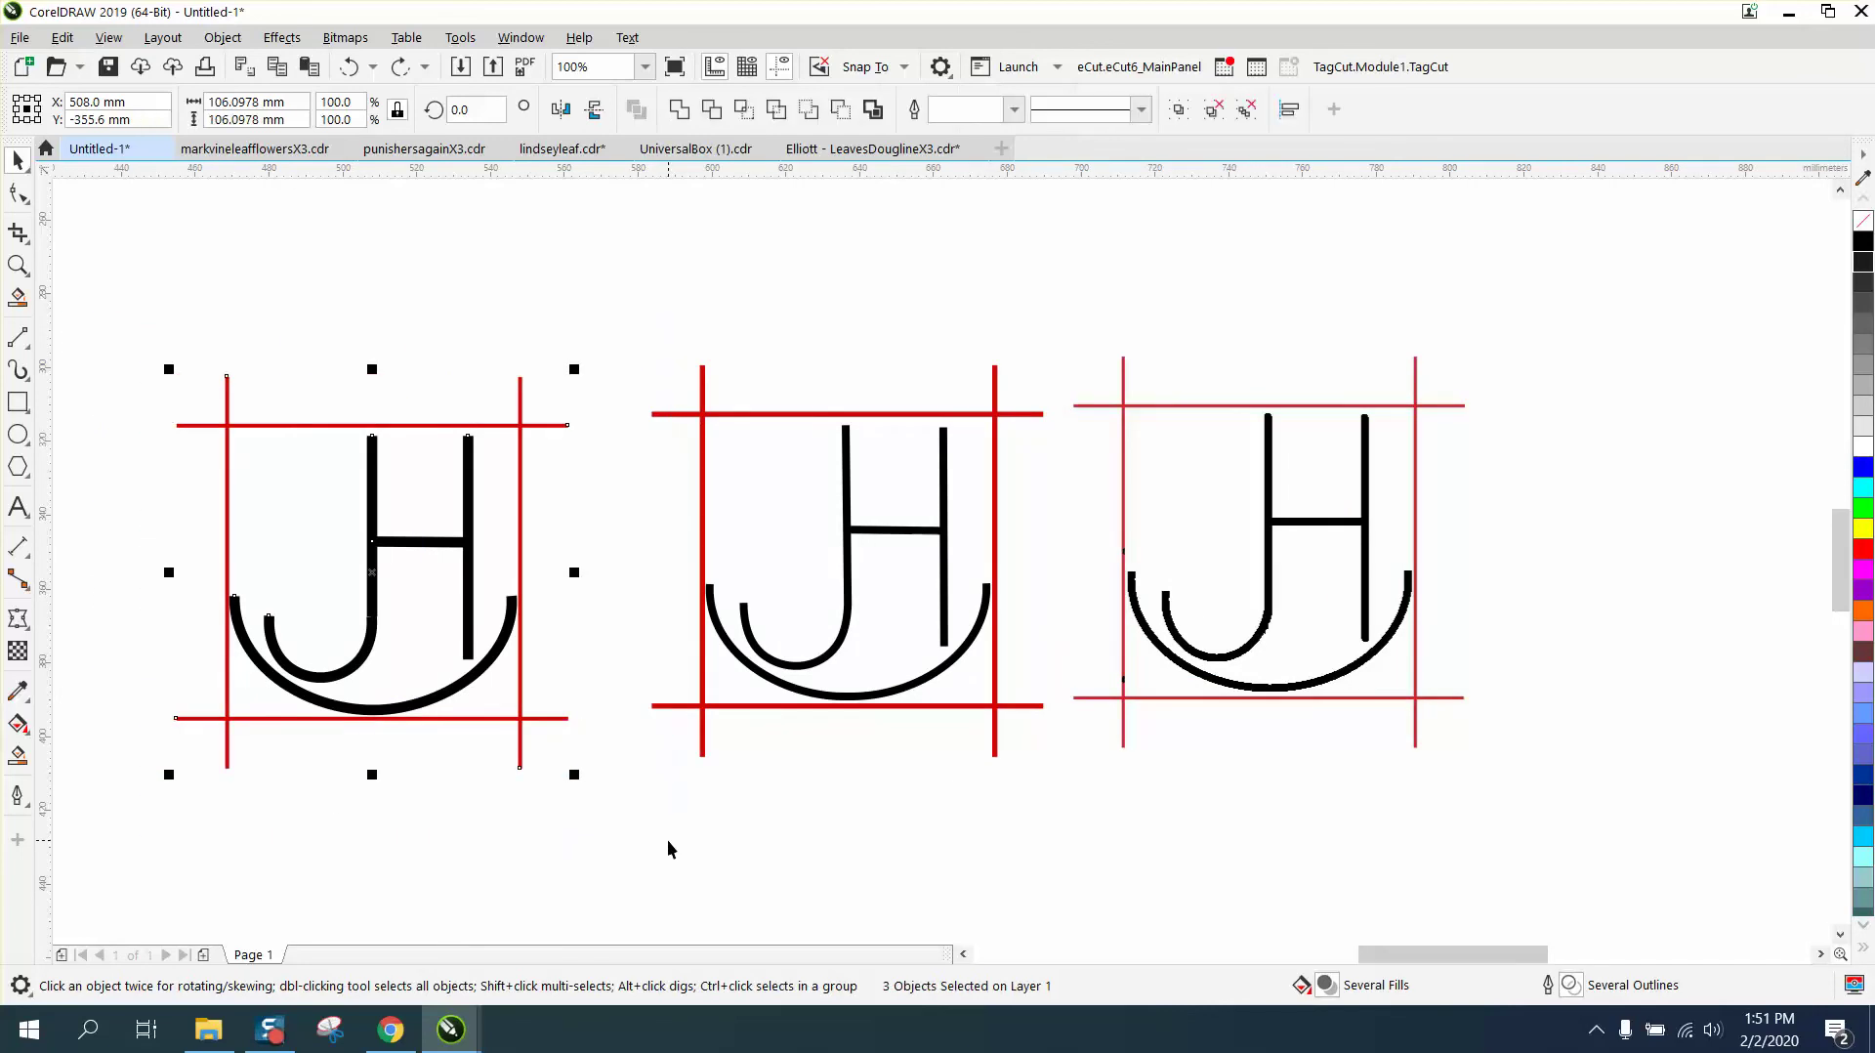
{"action": "key", "text": "ctrl+g"}
{"action": "scroll", "coordinate": [553, 766], "scroll_direction": "down", "scroll_amount": 2}
{"action": "left_click_drag", "start_coordinate": [486, 659], "coordinate": [1147, 642]}
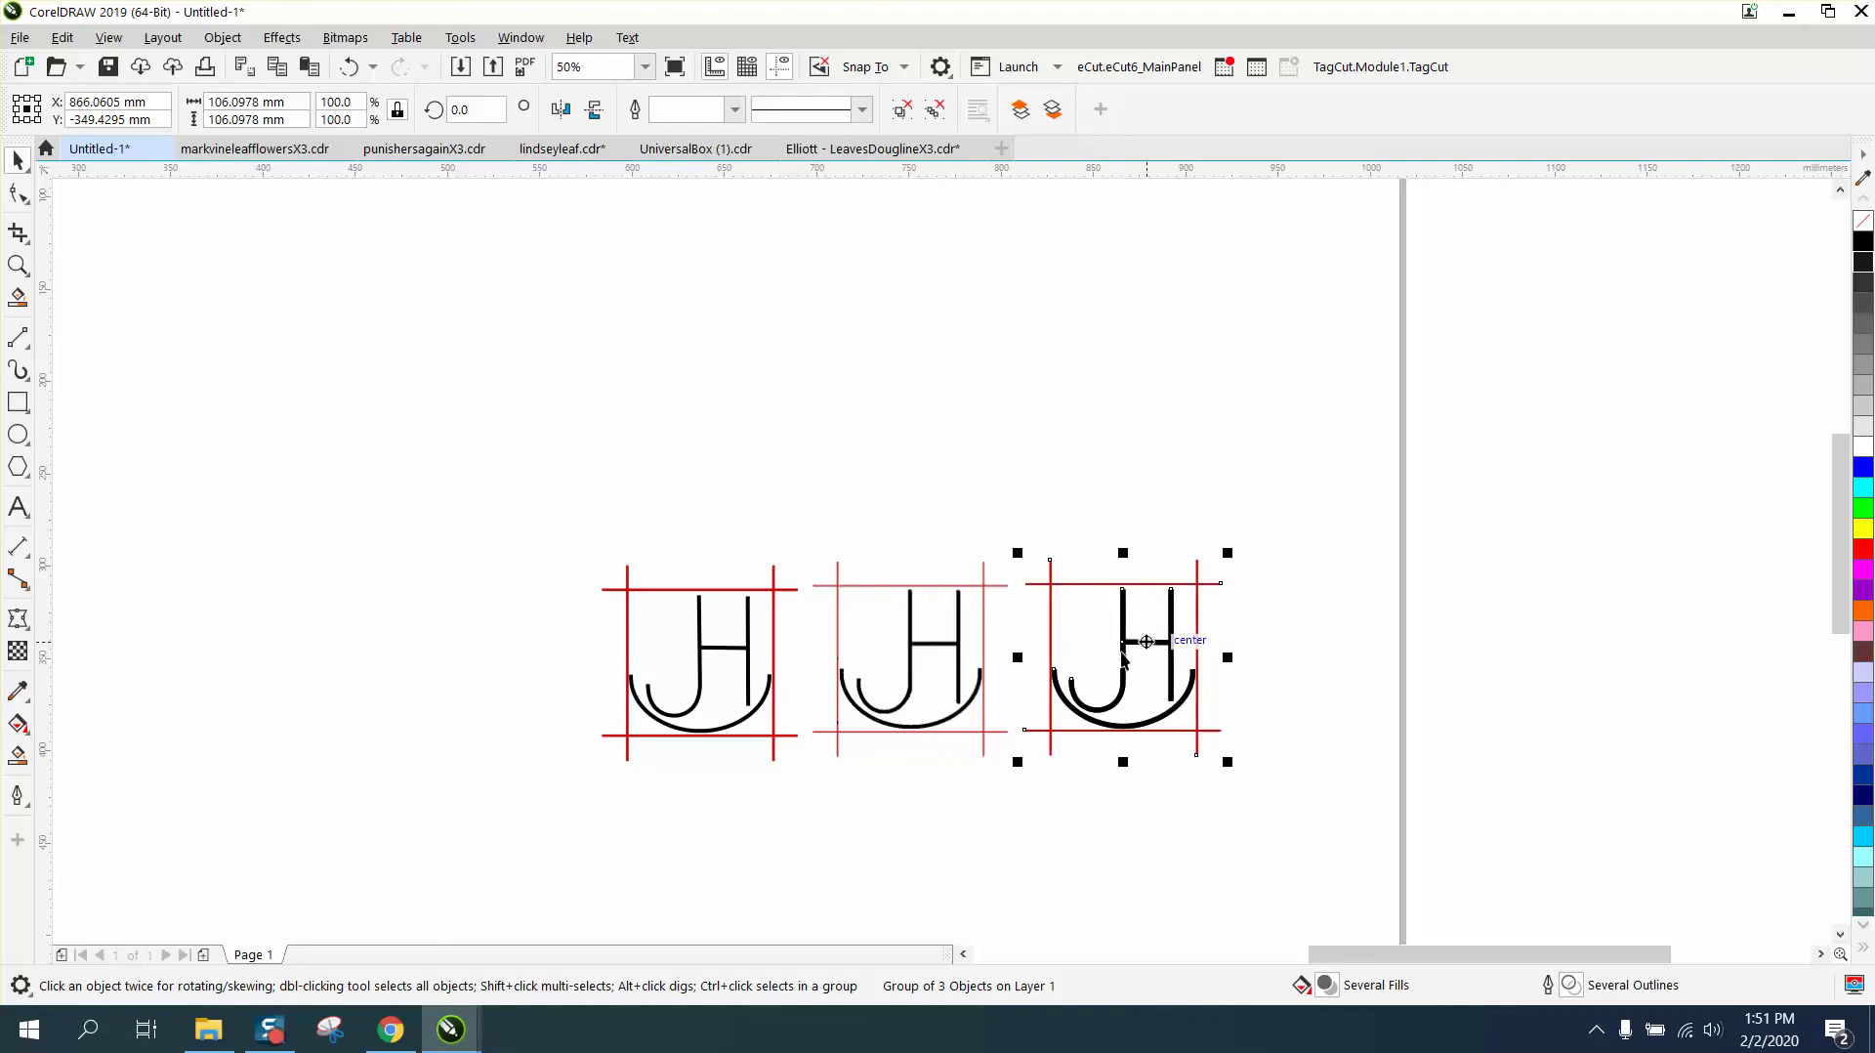
Place a copy of the group, enlarge it to about 420% to check outline scaling, then delete it.
{"action": "left_click_drag", "start_coordinate": [1123, 660], "coordinate": [283, 313]}
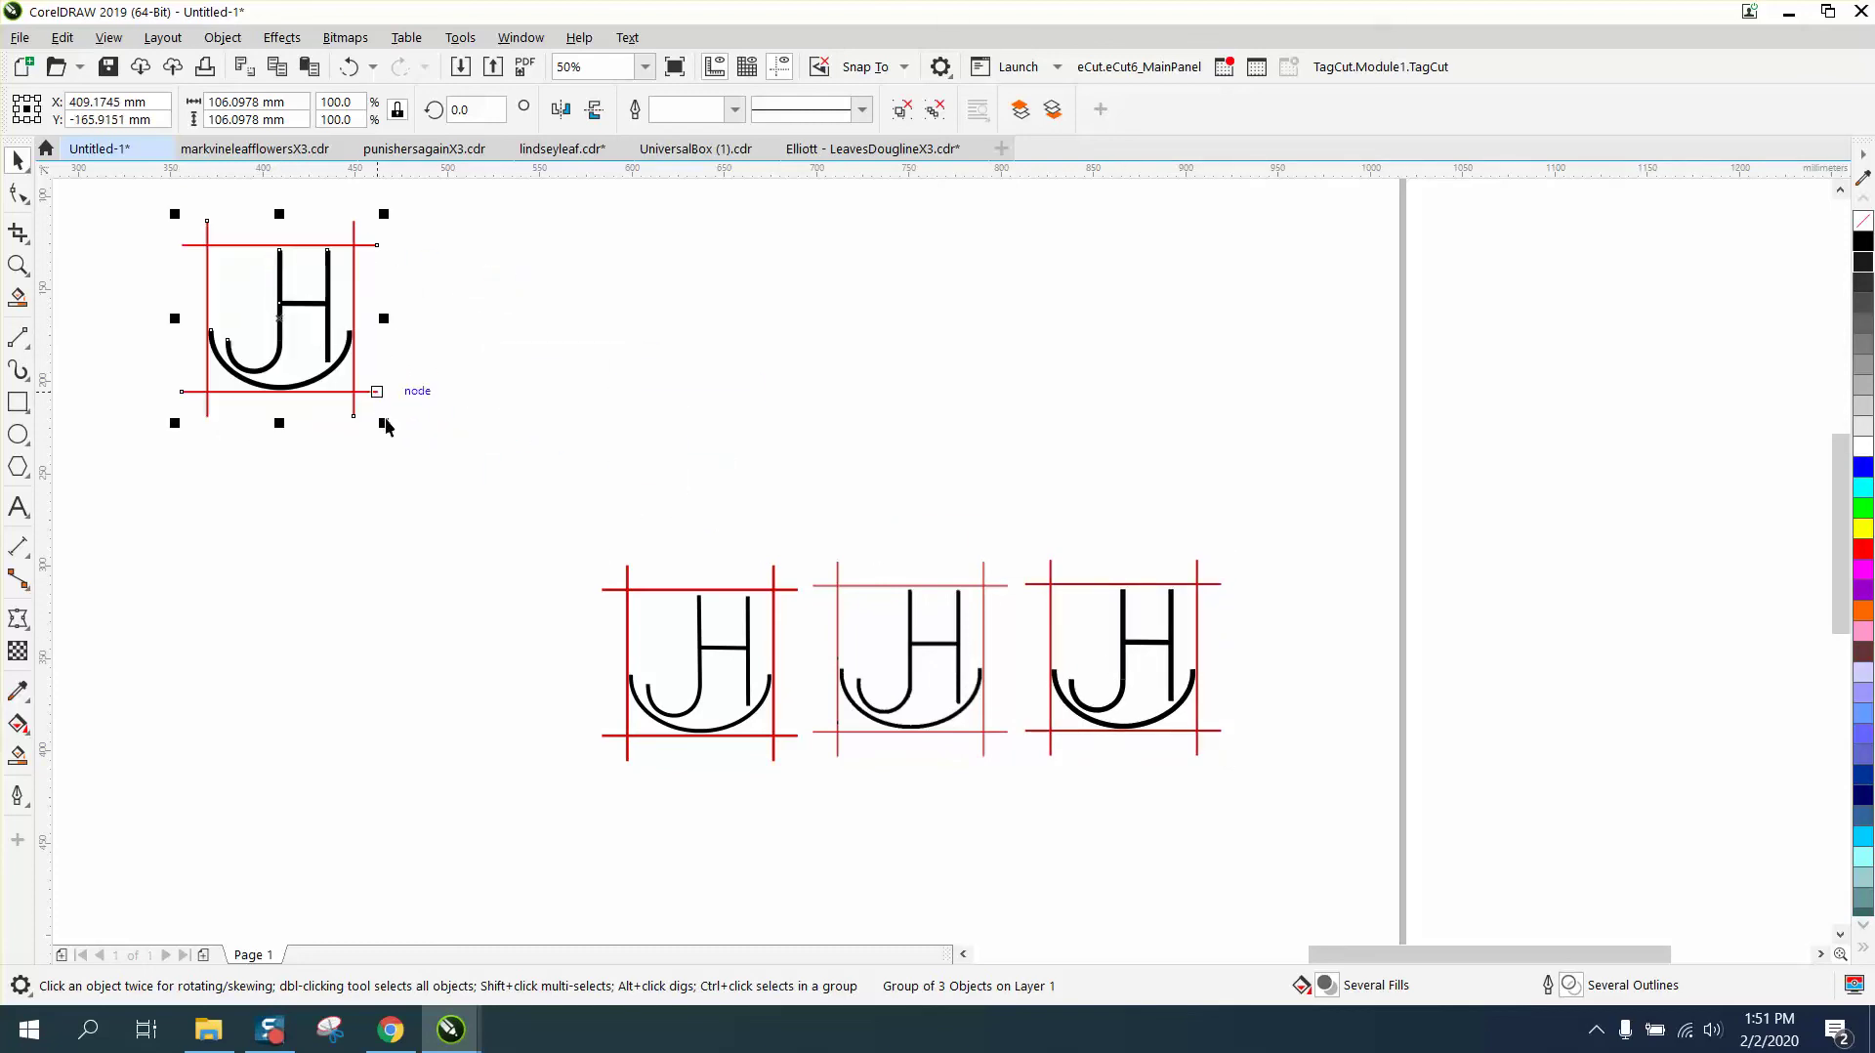
{"action": "left_click_drag", "start_coordinate": [383, 426], "coordinate": [722, 765]}
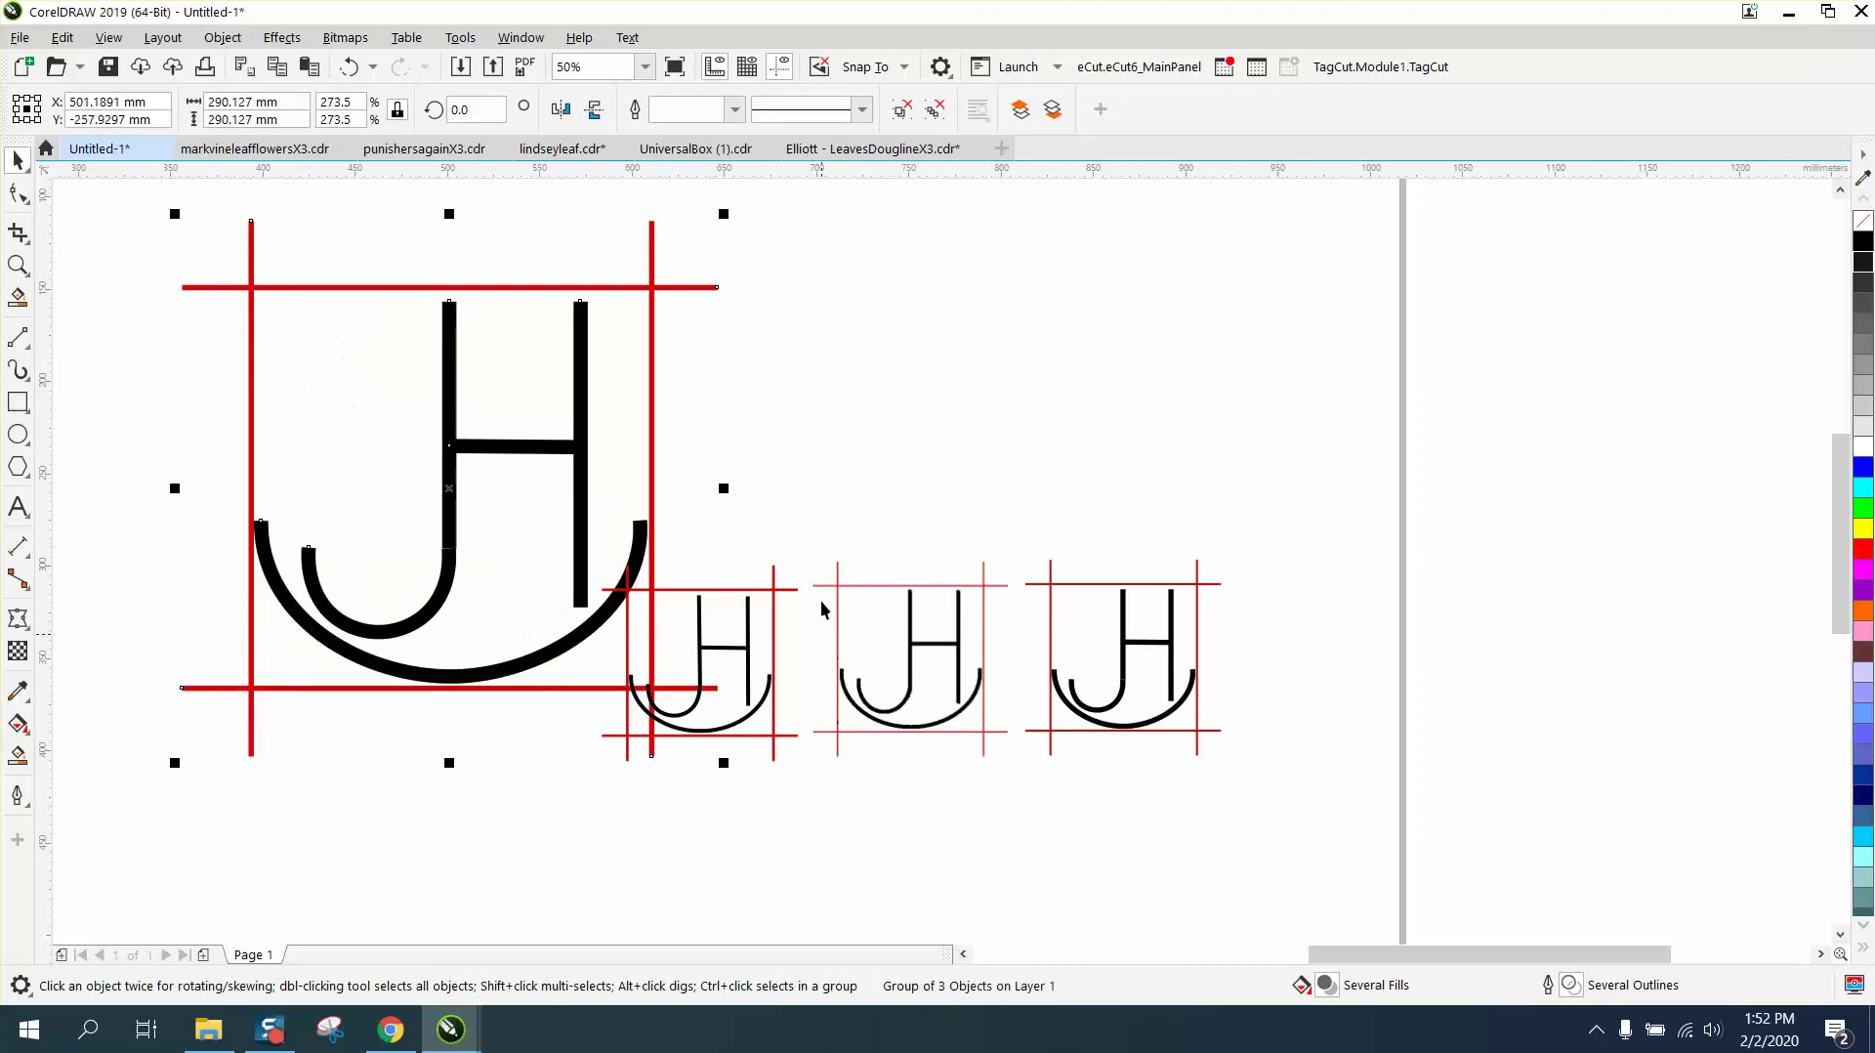
{"action": "scroll", "coordinate": [822, 490], "scroll_direction": "down", "scroll_amount": 2}
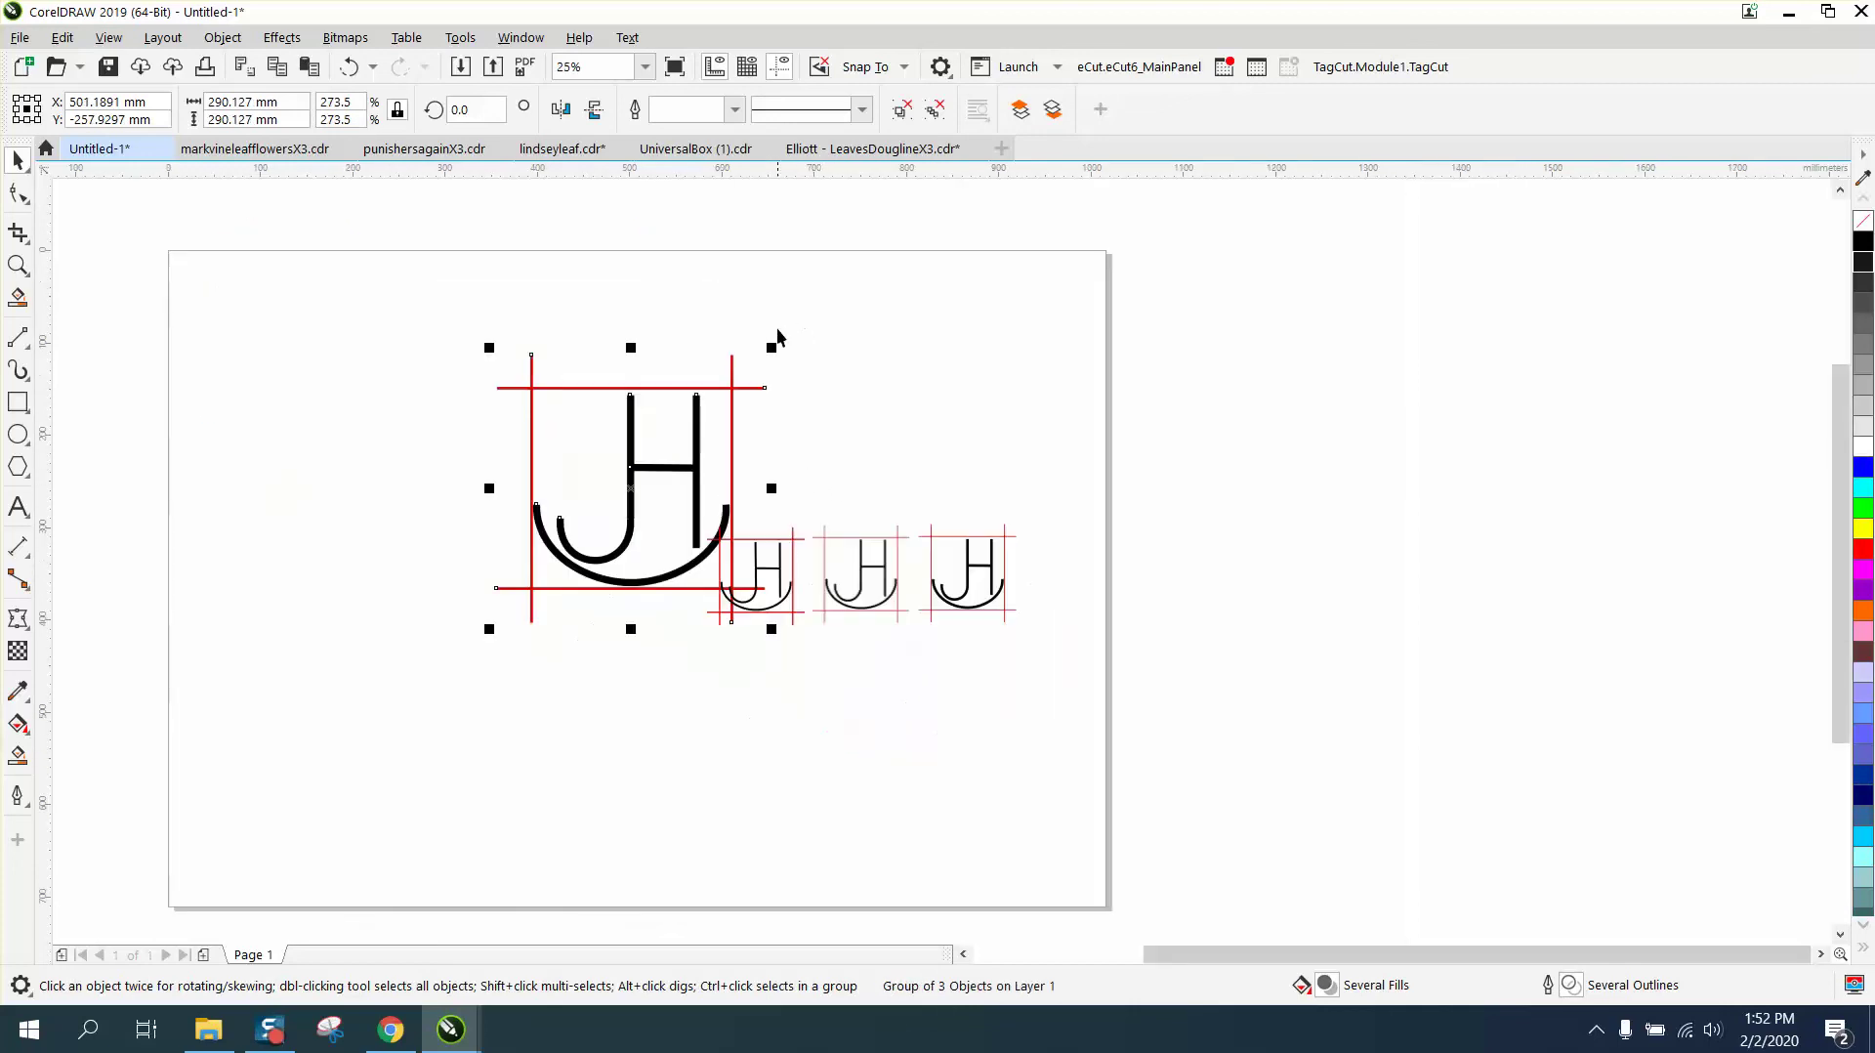
{"action": "left_click_drag", "start_coordinate": [773, 342], "coordinate": [1054, 209]}
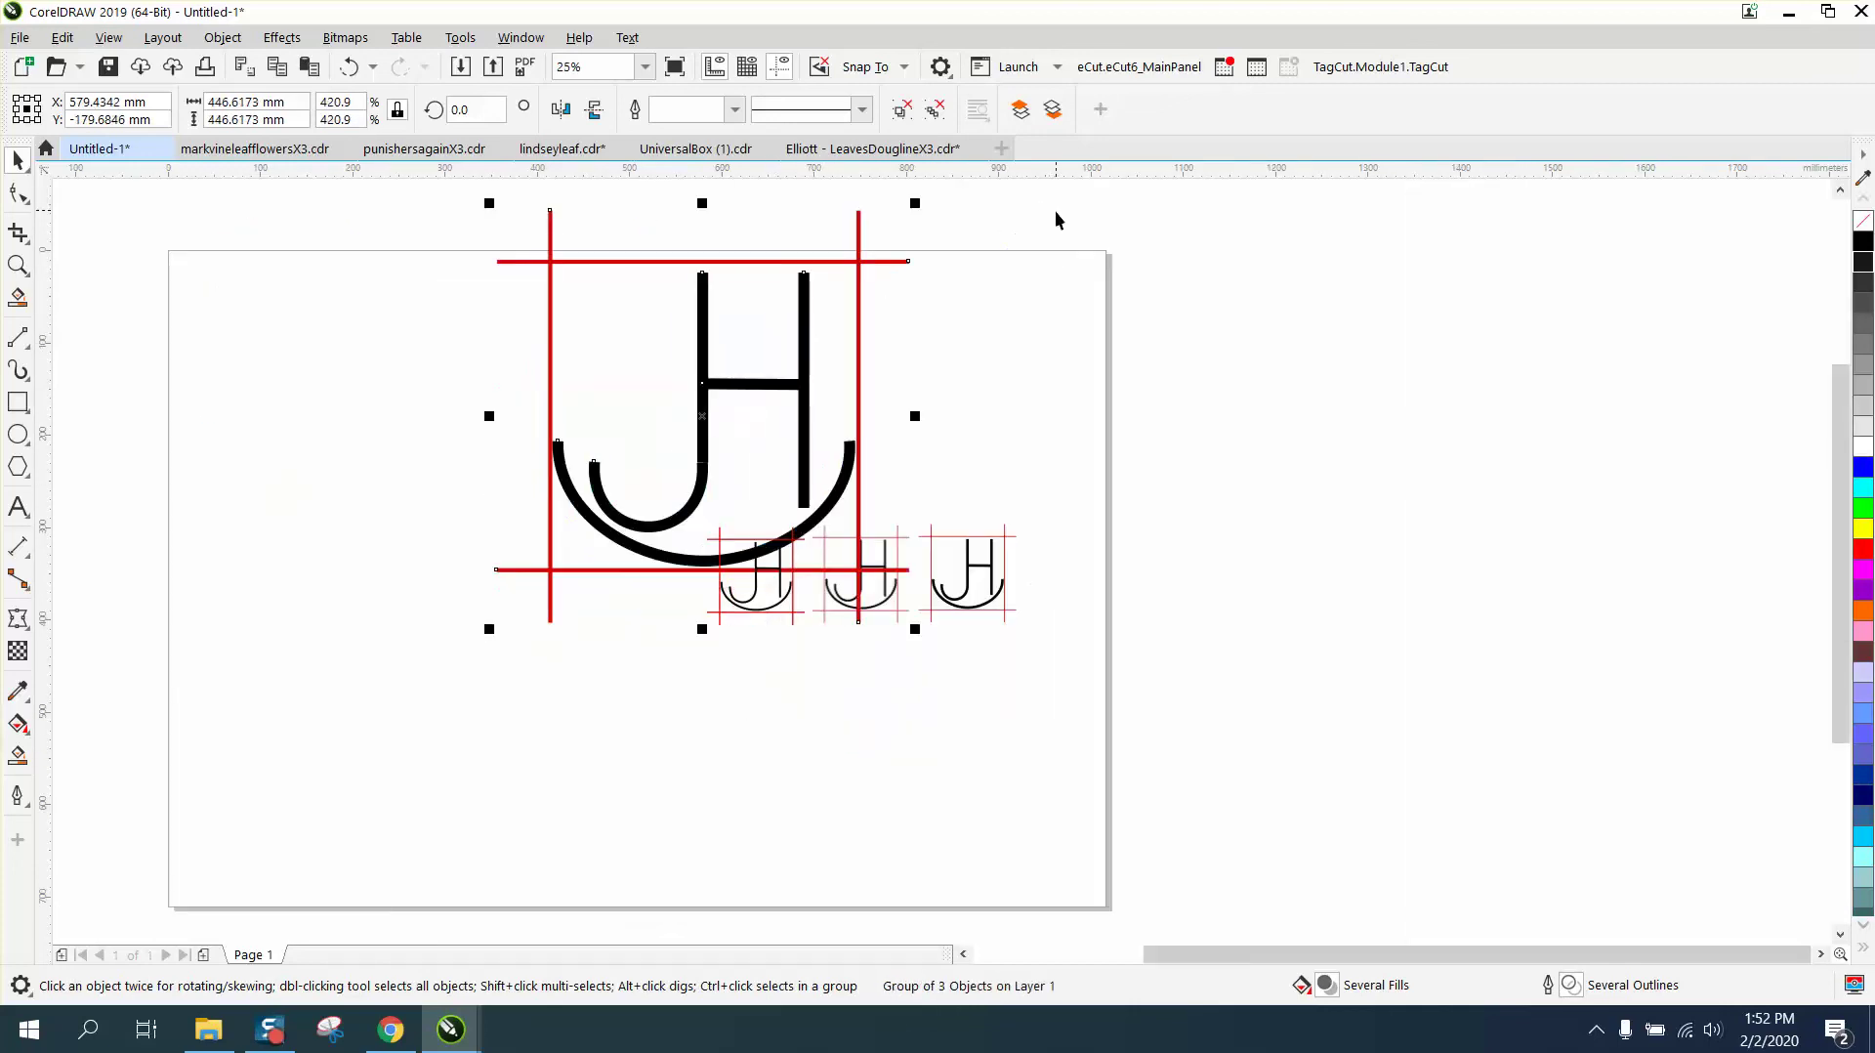
{"action": "key", "text": "Delete"}
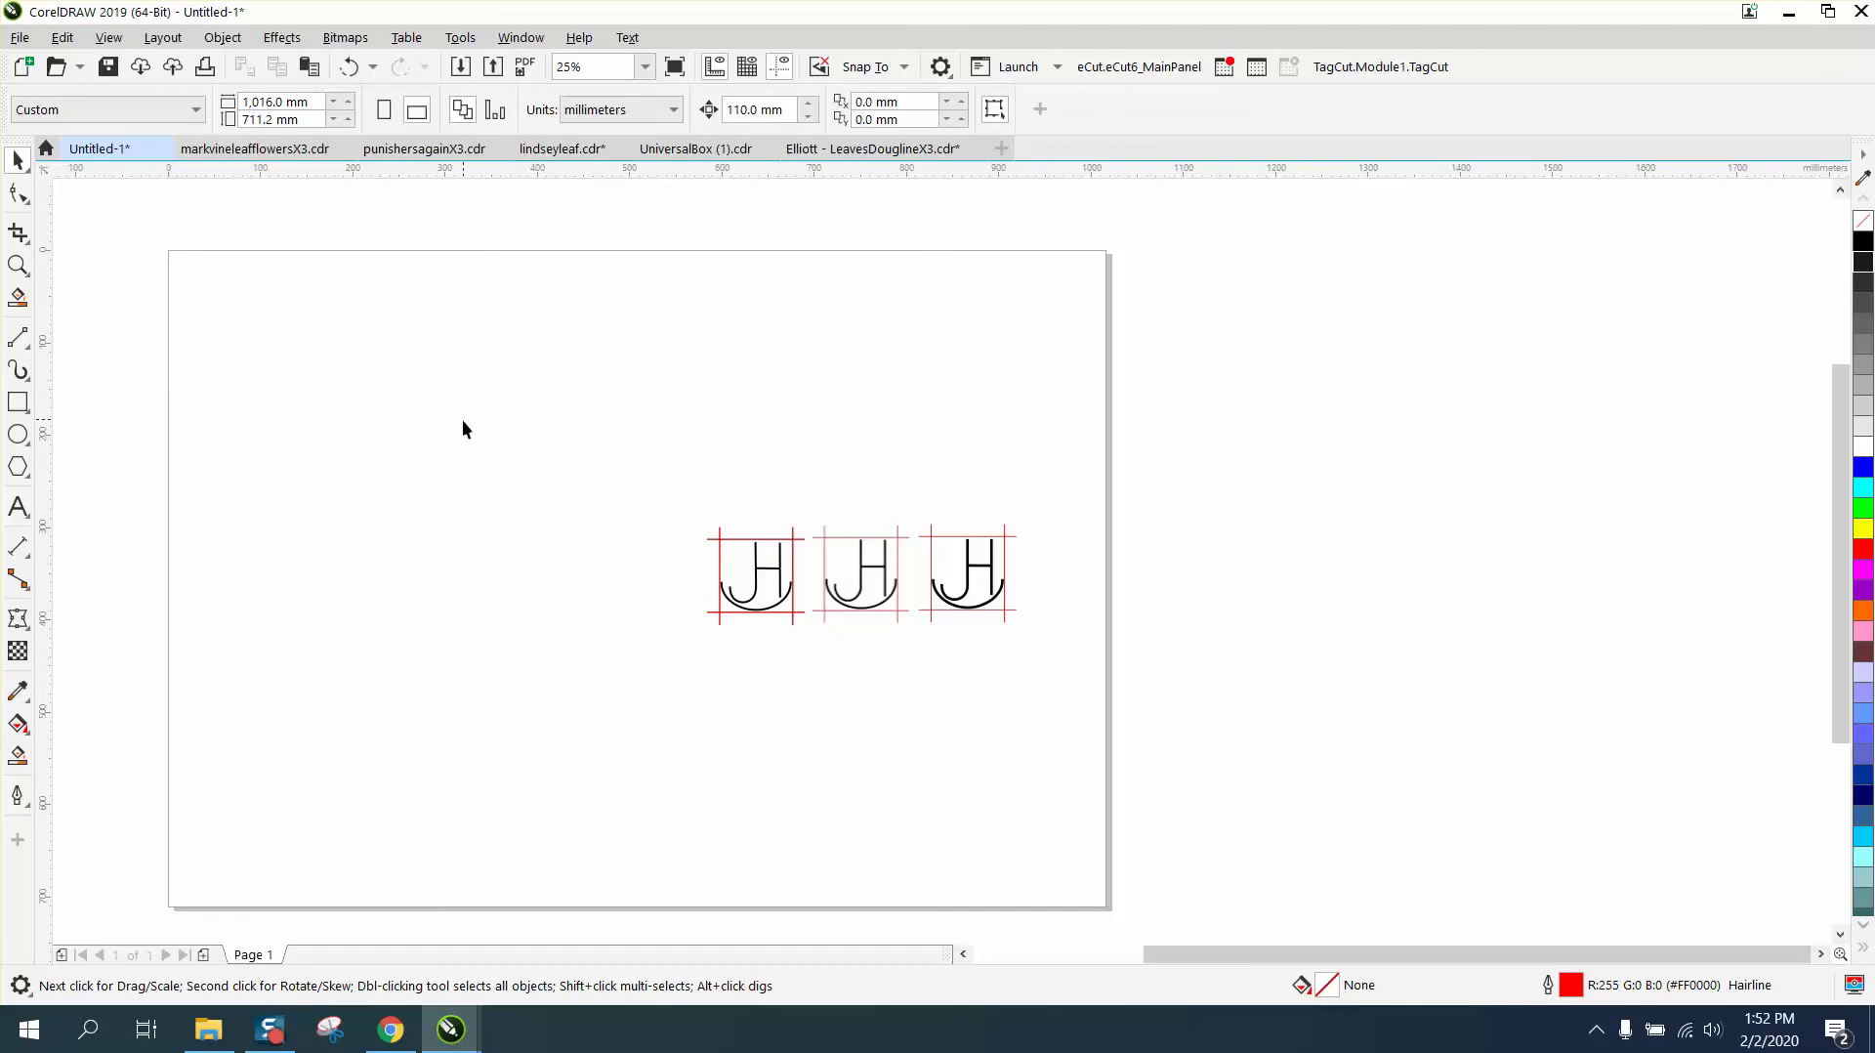